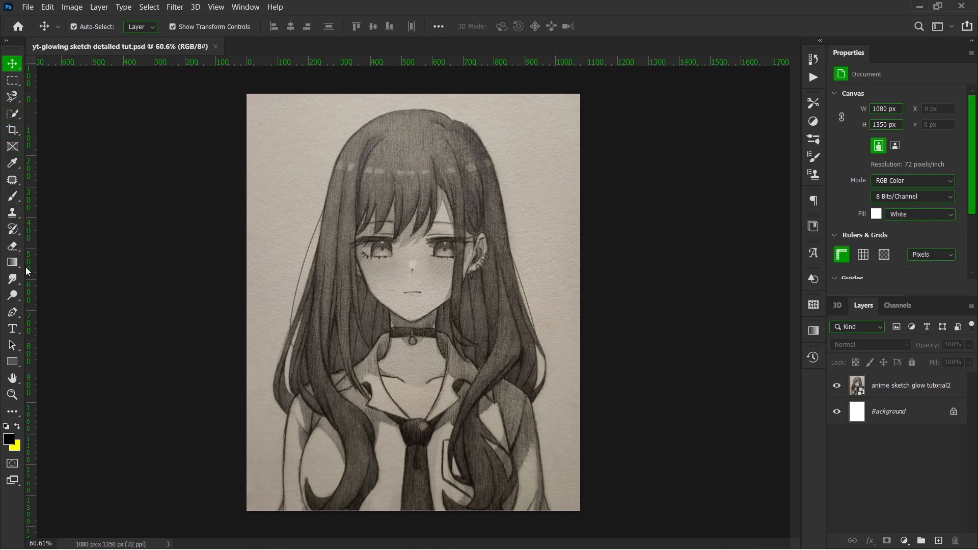
Start a Pen tool shape path at the earlobe and trace down the hair edge below it to the shoulder strand
left_click(16, 312)
scroll(476, 318, "up", 5)
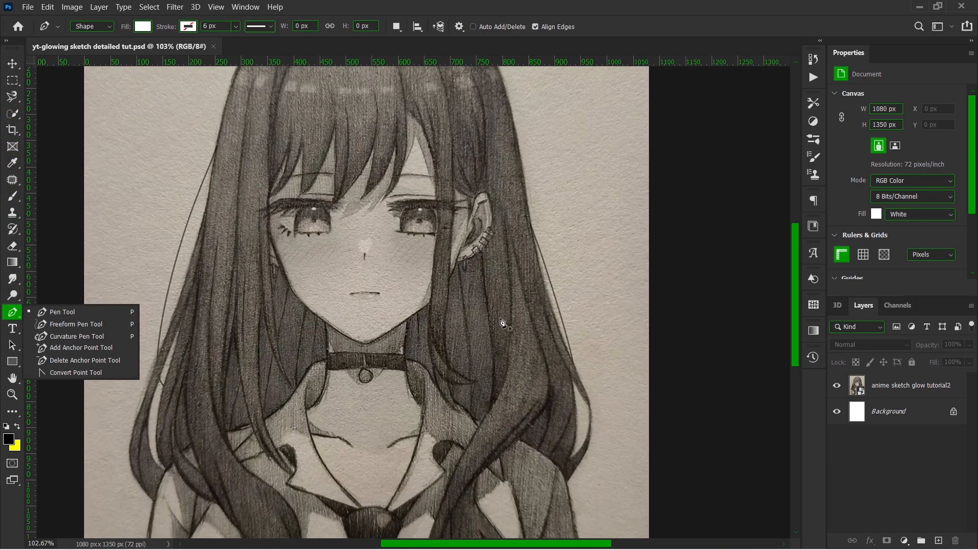
scroll(492, 344, "up", 2)
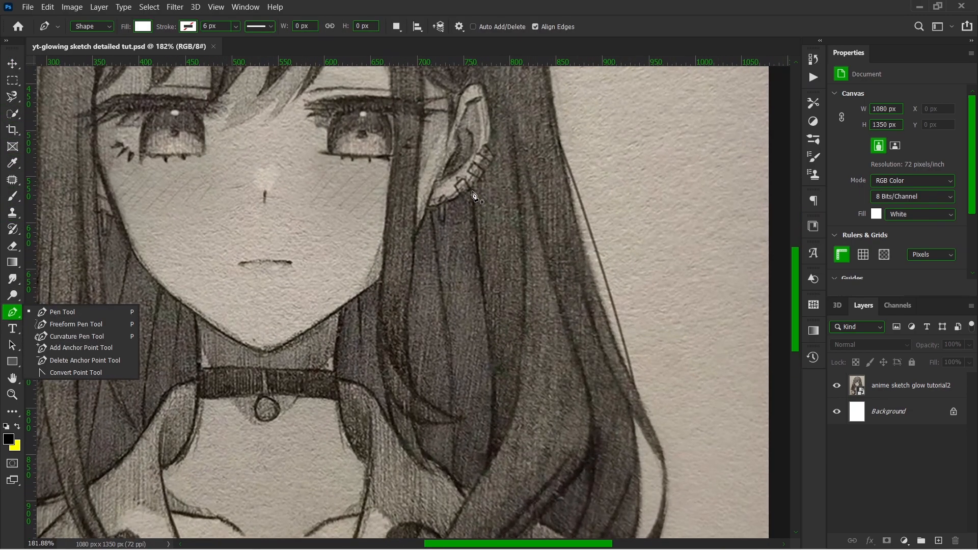
left_click(474, 187)
left_click(479, 271)
left_click(484, 301)
left_click(489, 331)
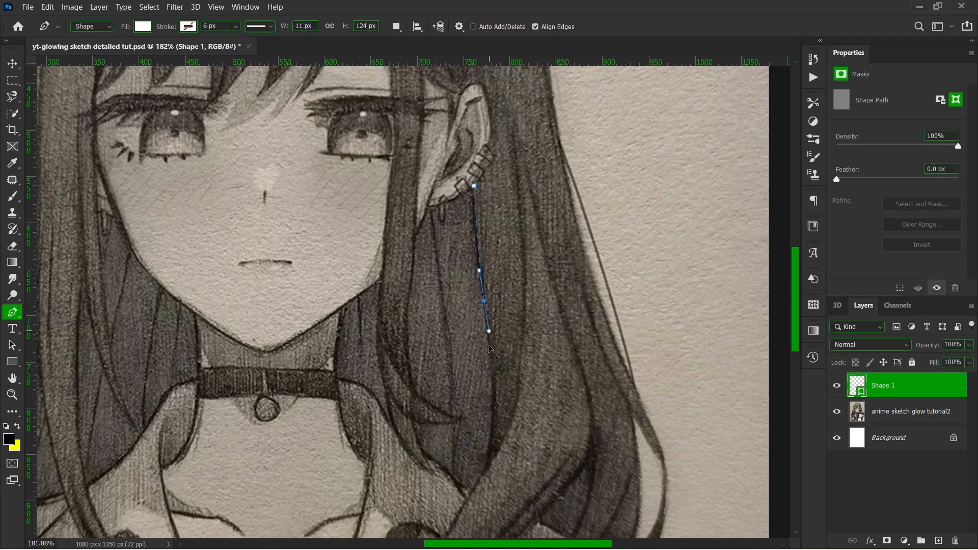
left_click_drag(484, 473, 470, 492)
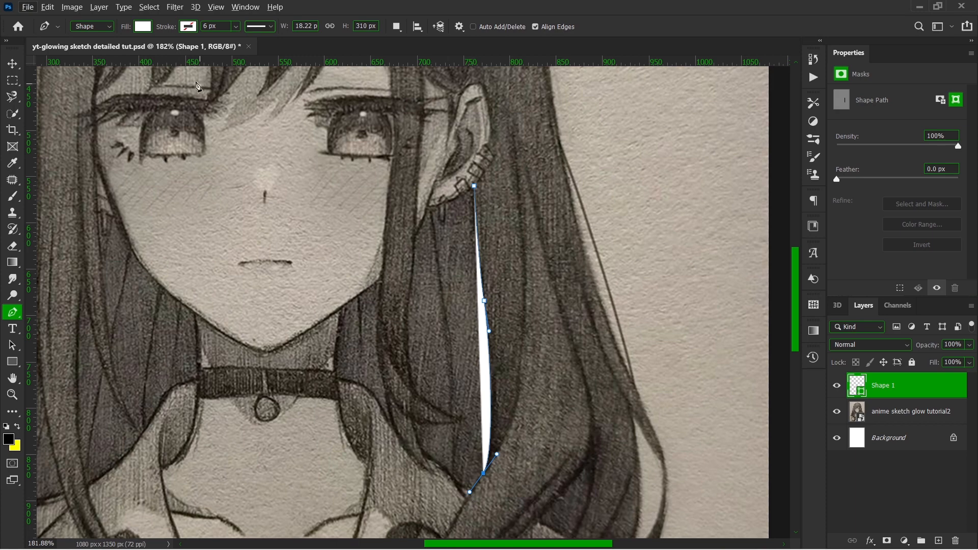
Set the shape's fill to no color so the sketch shows through the path
left_click(142, 27)
left_click(69, 50)
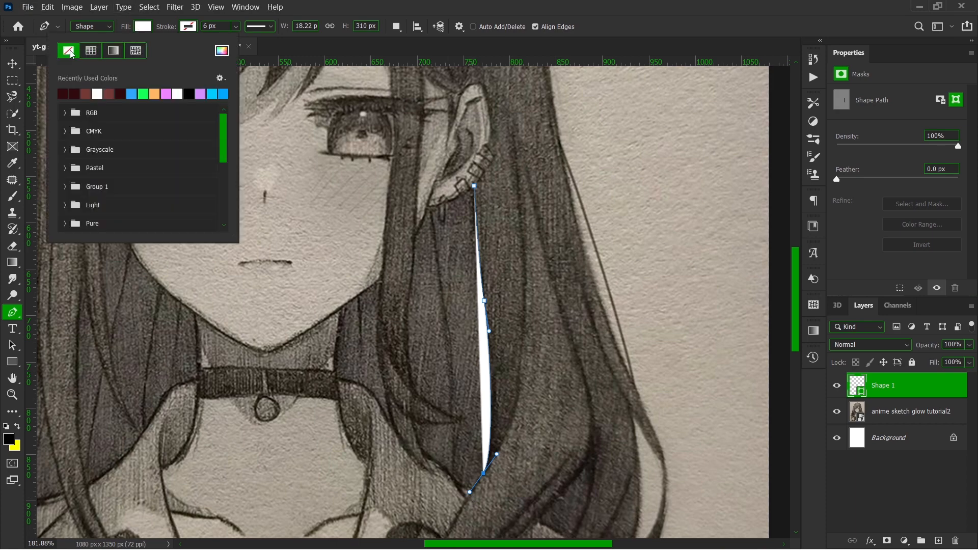
left_click(362, 48)
Continue the path around the lower tip of the inner hair area and up along the collar edge
scroll(476, 478, "up", 1)
scroll(476, 481, "up", 8)
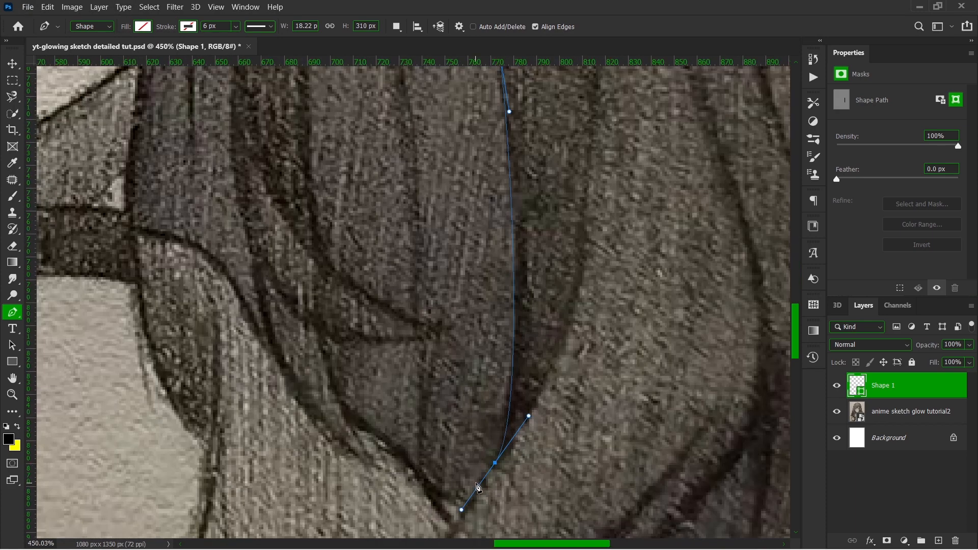
scroll(475, 484, "down", 1)
left_click(467, 440)
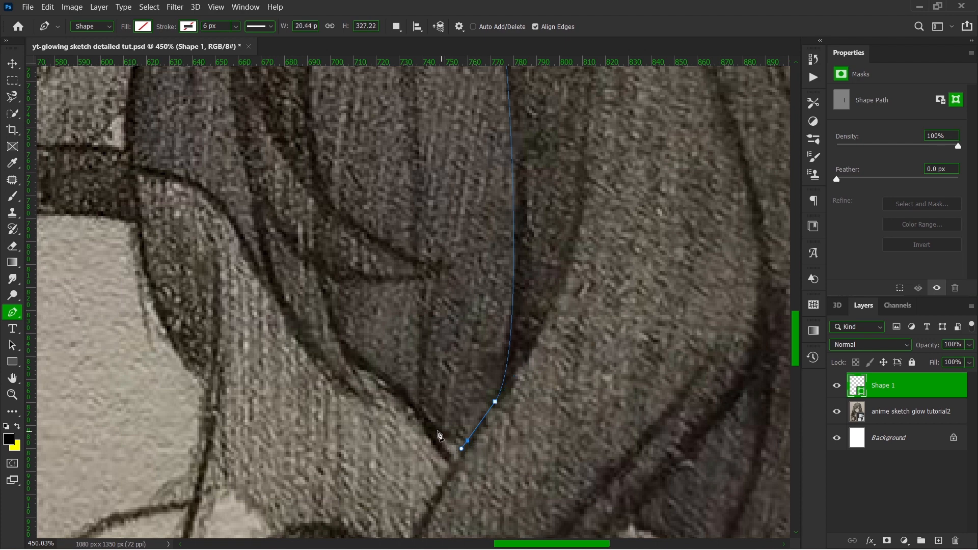
left_click_drag(417, 410, 412, 402)
left_click_drag(343, 344, 358, 349)
left_click_drag(317, 271, 317, 259)
Trace the path out to the pointed tip of the thin hair strand and back along its upper edge
scroll(316, 278, "down", 1)
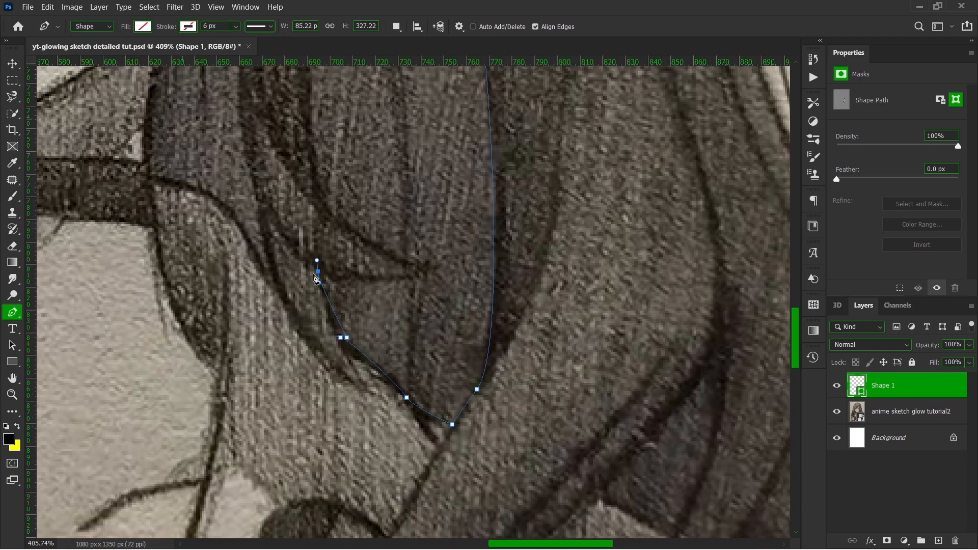
scroll(315, 278, "down", 8)
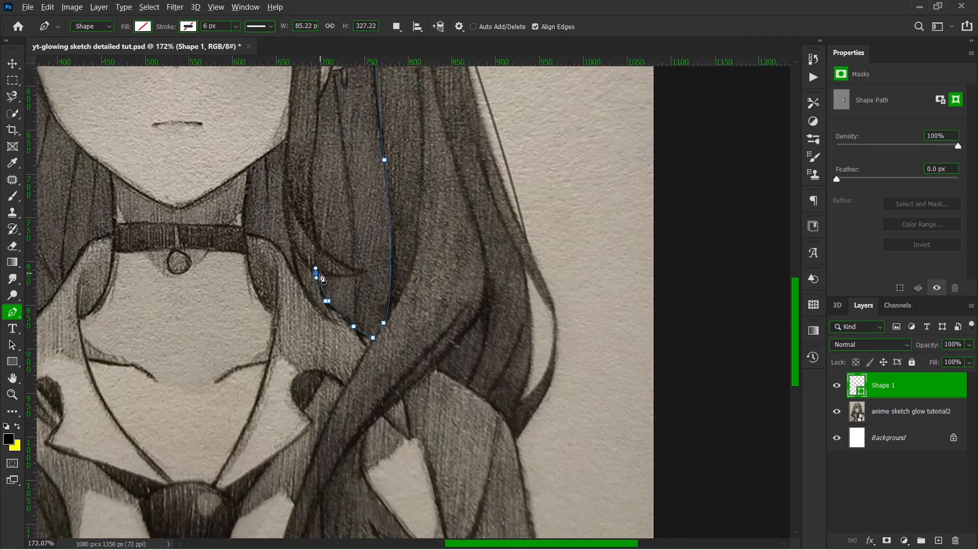
scroll(321, 278, "down", 2)
scroll(322, 280, "up", 3)
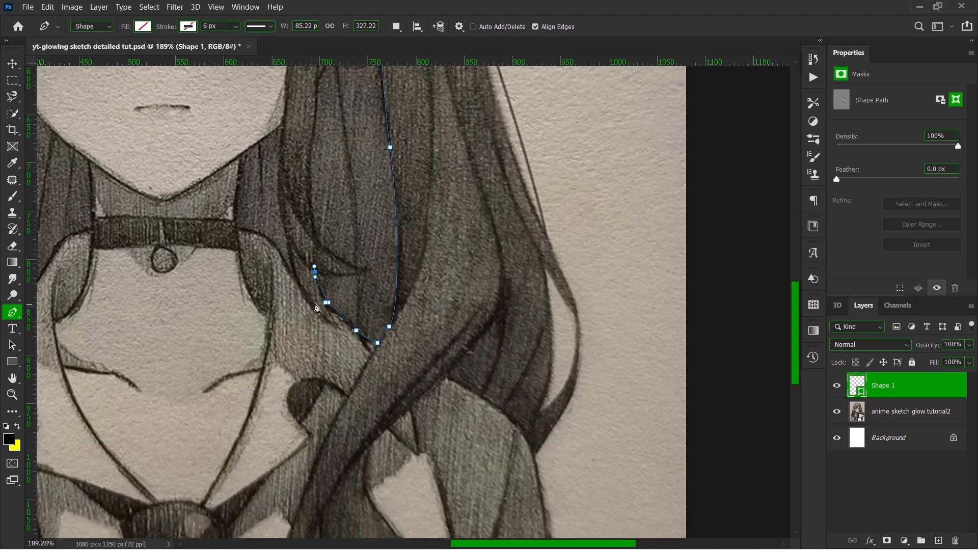
left_click(333, 274)
key("ctrl+z")
left_click(367, 272)
left_click_drag(371, 273, 388, 262)
left_click_drag(315, 239, 307, 224)
Trace the path up the inner hair edge to below the ear and close it at the starting anchor
scroll(307, 224, "down", 3)
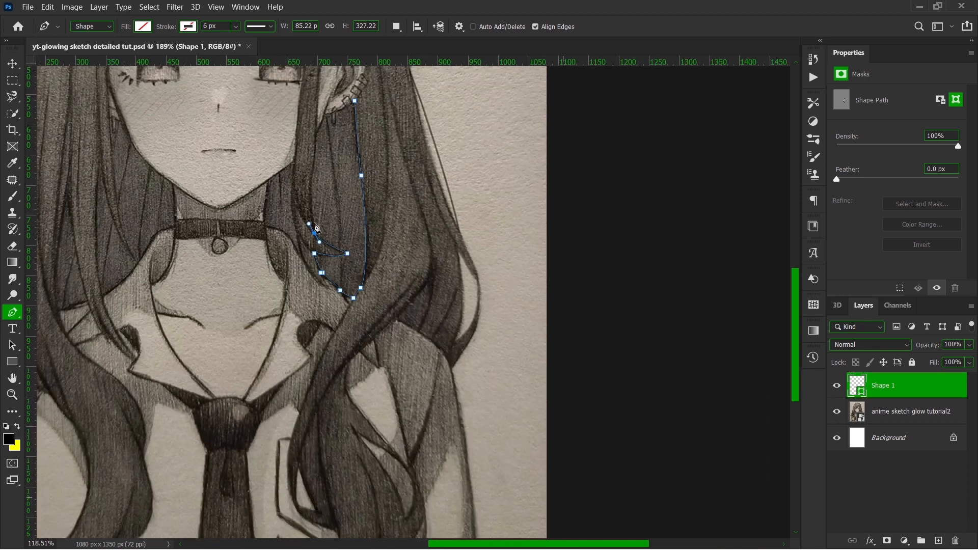
scroll(328, 159, "up", 1)
left_click(318, 133)
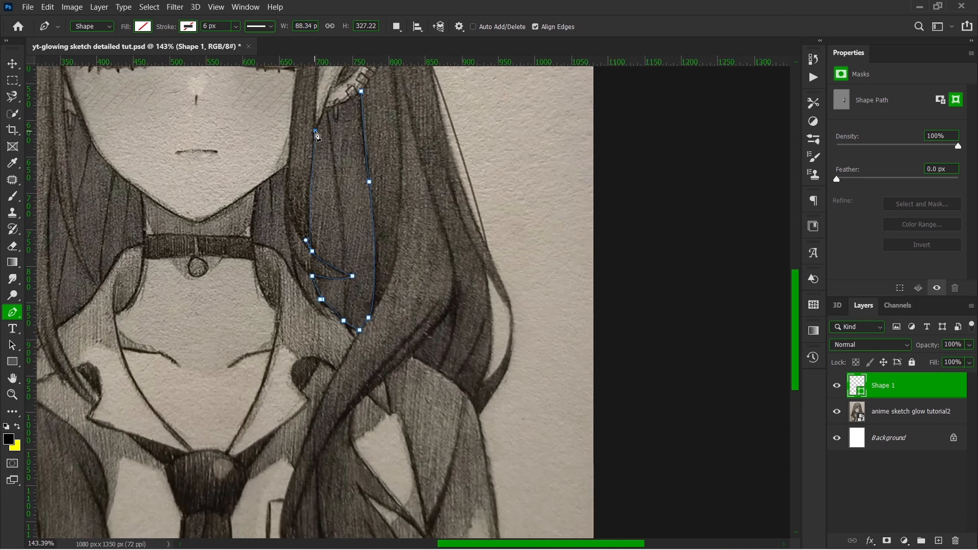
scroll(317, 133, "up", 2)
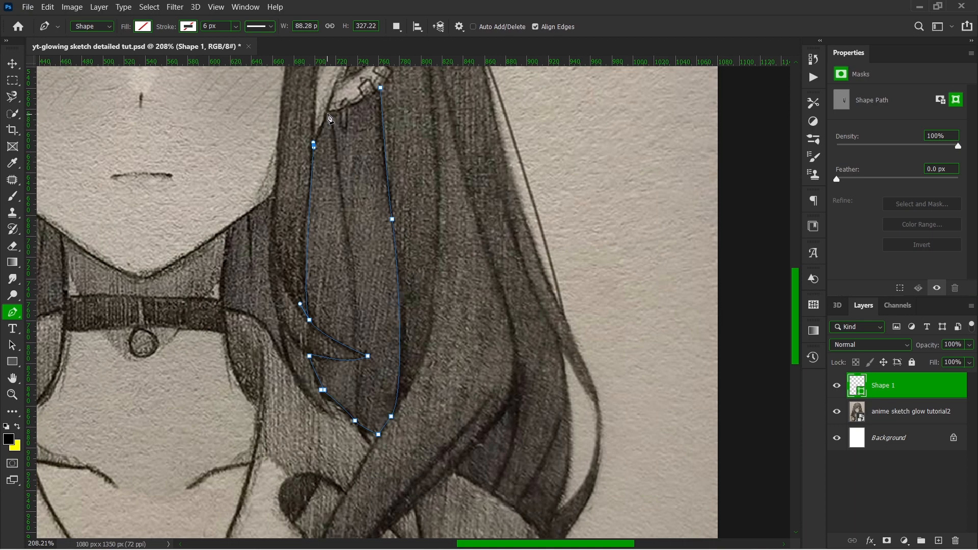
left_click_drag(329, 111, 331, 107)
left_click(380, 88)
left_click_drag(382, 81, 403, 74)
scroll(370, 197, "down", 3)
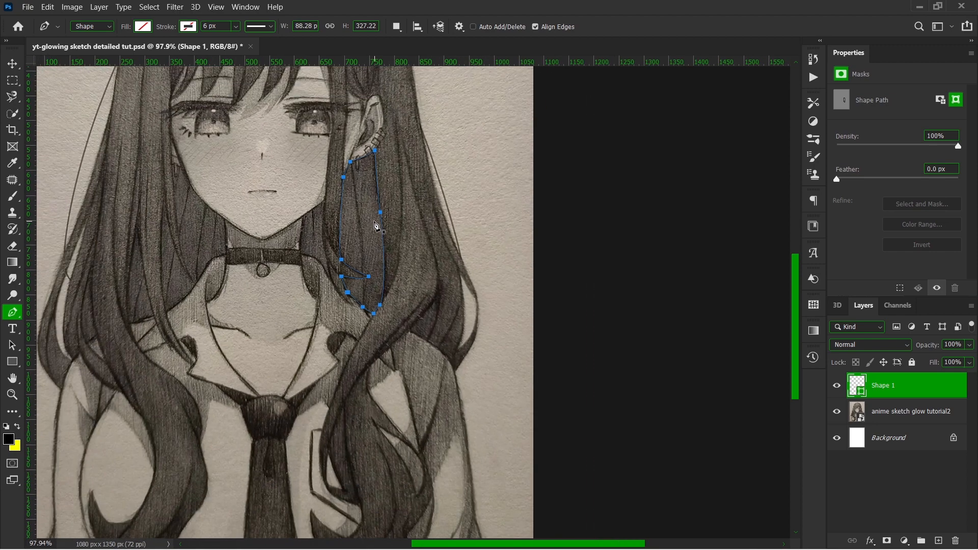
Make a new selection from the Shape 1 path
scroll(374, 224, "down", 1)
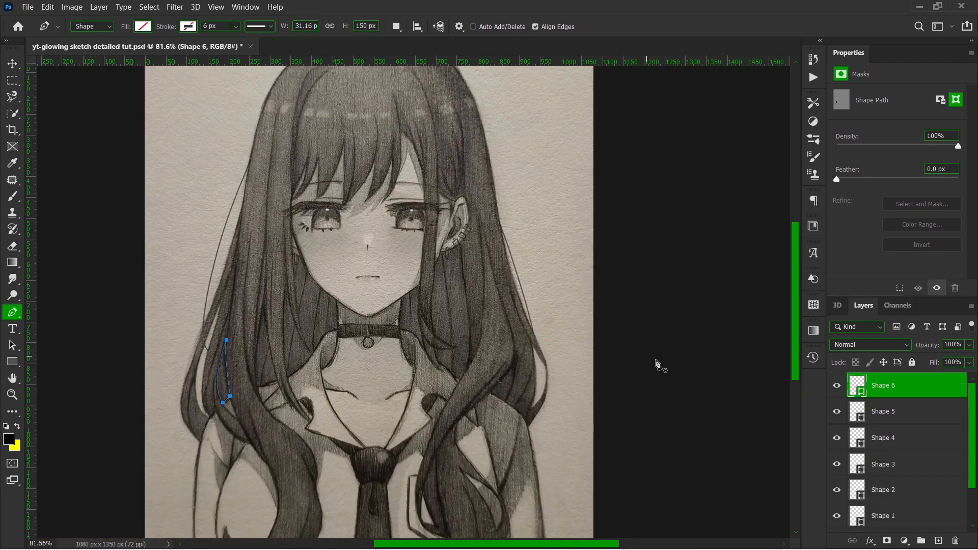
scroll(856, 428, "down", 1)
scroll(855, 427, "down", 1)
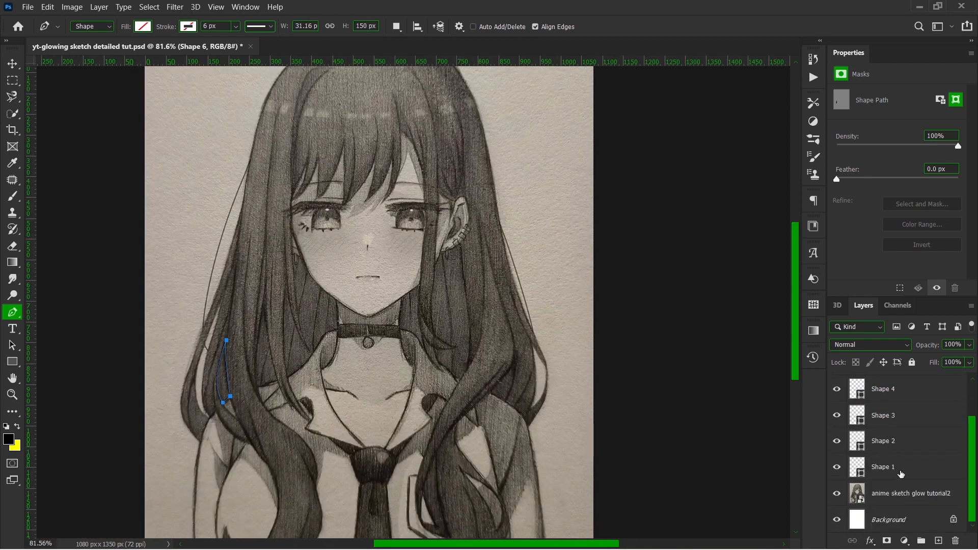
left_click(887, 464)
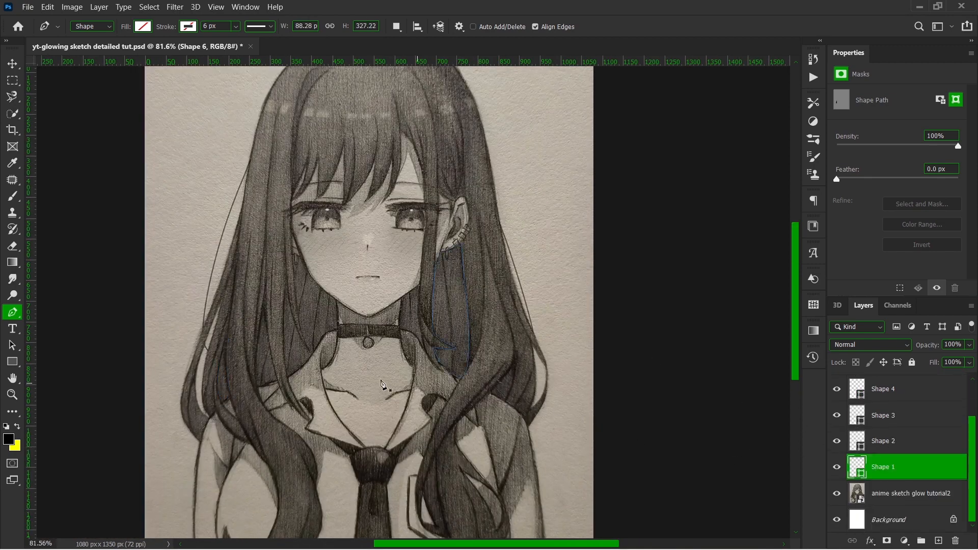
right_click(451, 313)
left_click(492, 84)
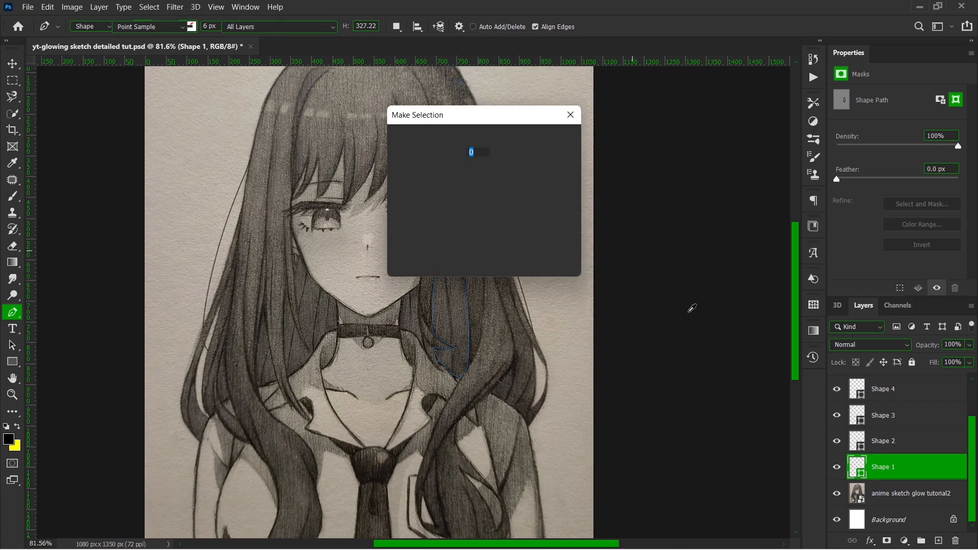
left_click(556, 143)
key("p")
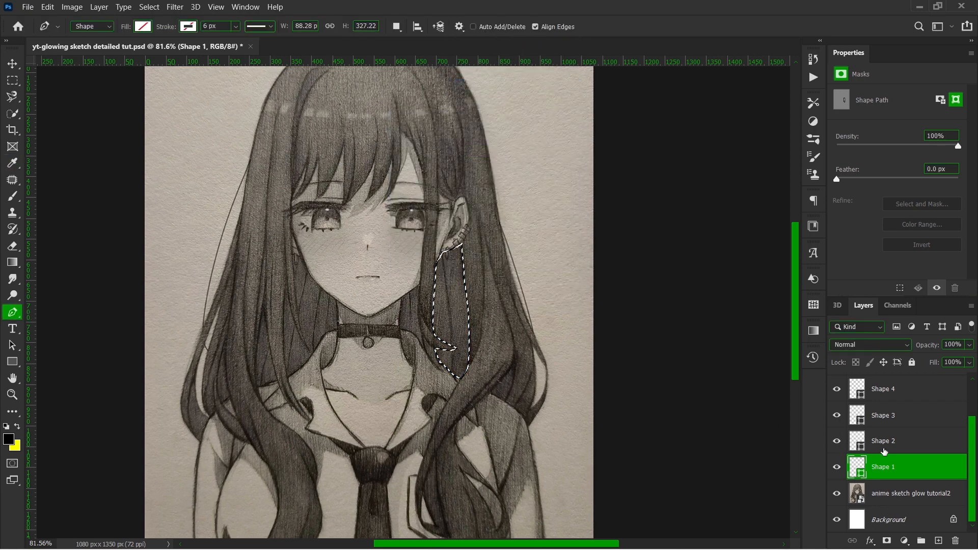
Make a selection from the Shape 2 path using Add to Selection
key("alt+]")
right_click(513, 383)
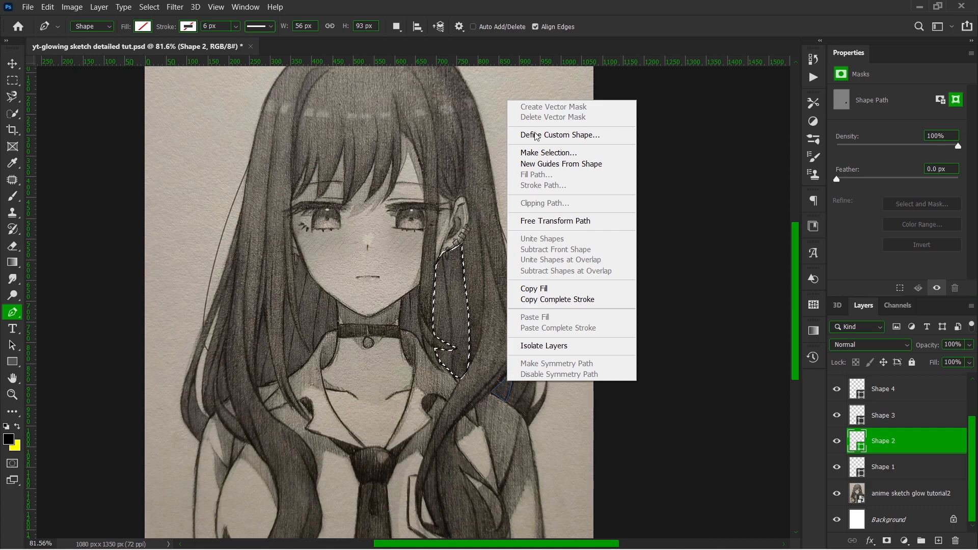
left_click(539, 151)
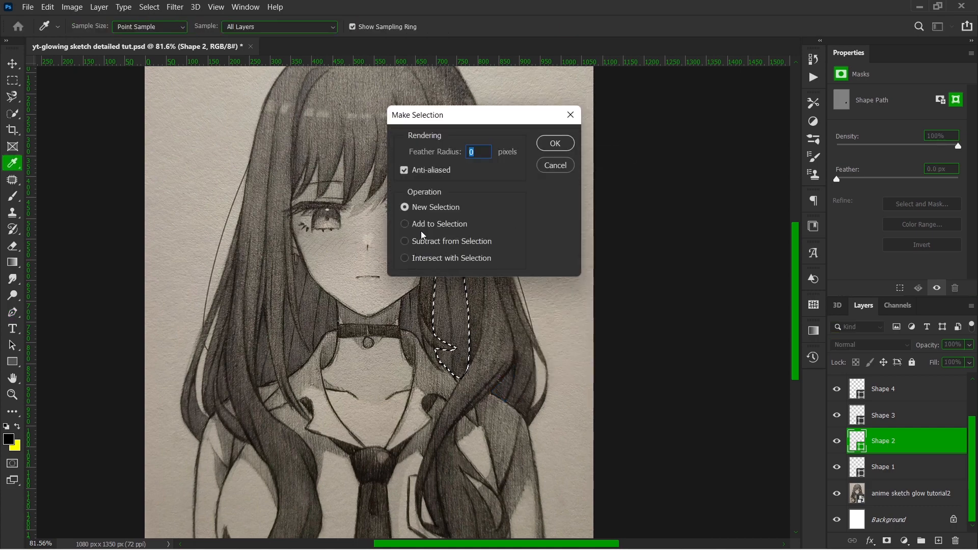
left_click(417, 225)
left_click(554, 142)
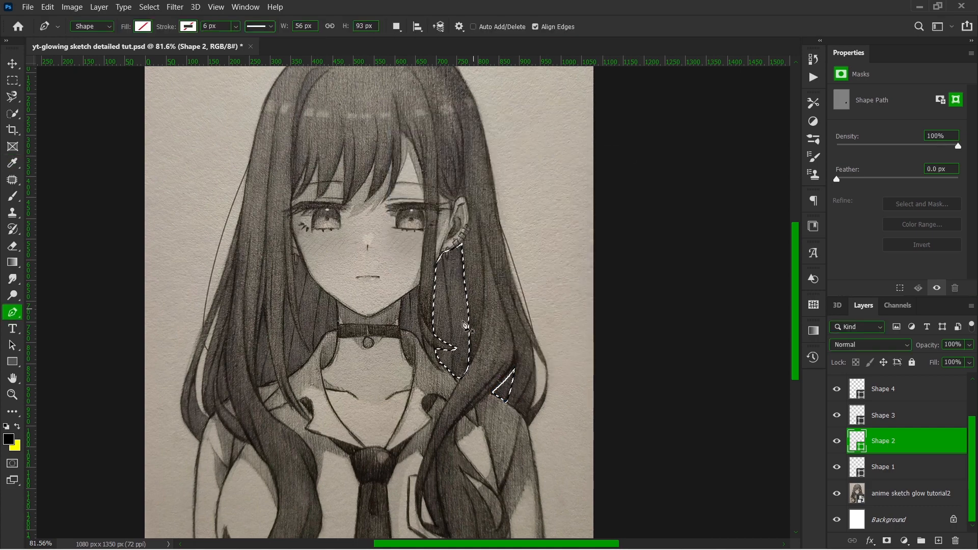
Add the Shape 3 path beside the neck to the current selection
left_click(852, 417)
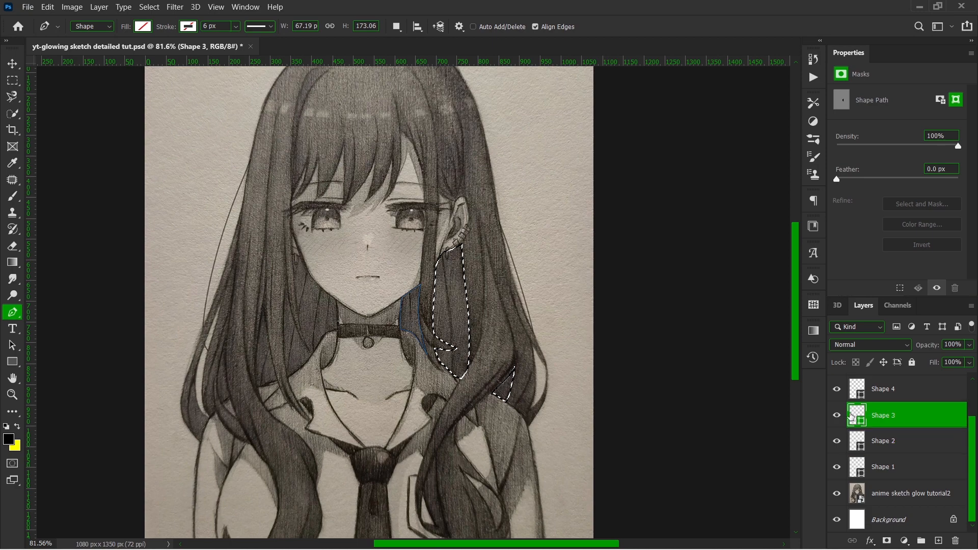
right_click(413, 316)
left_click(471, 90)
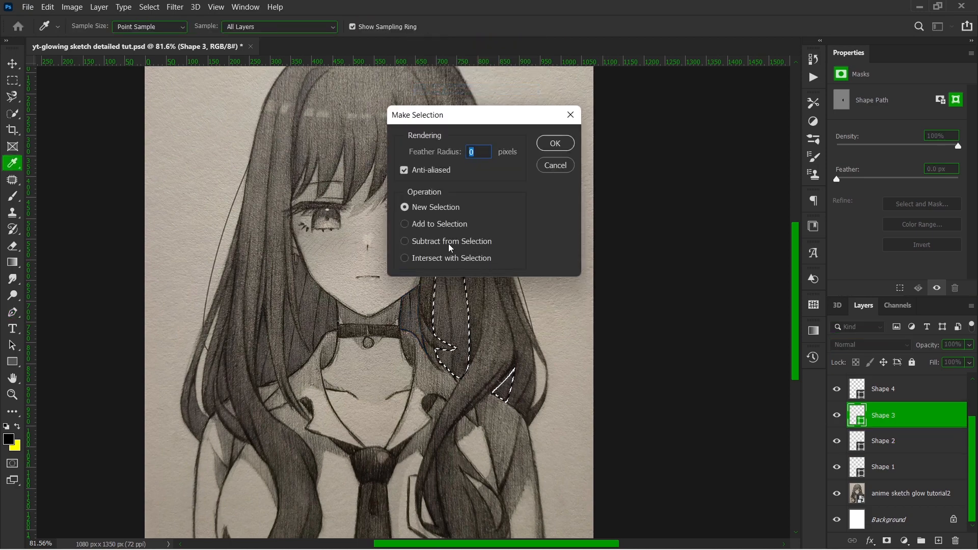
left_click(455, 224)
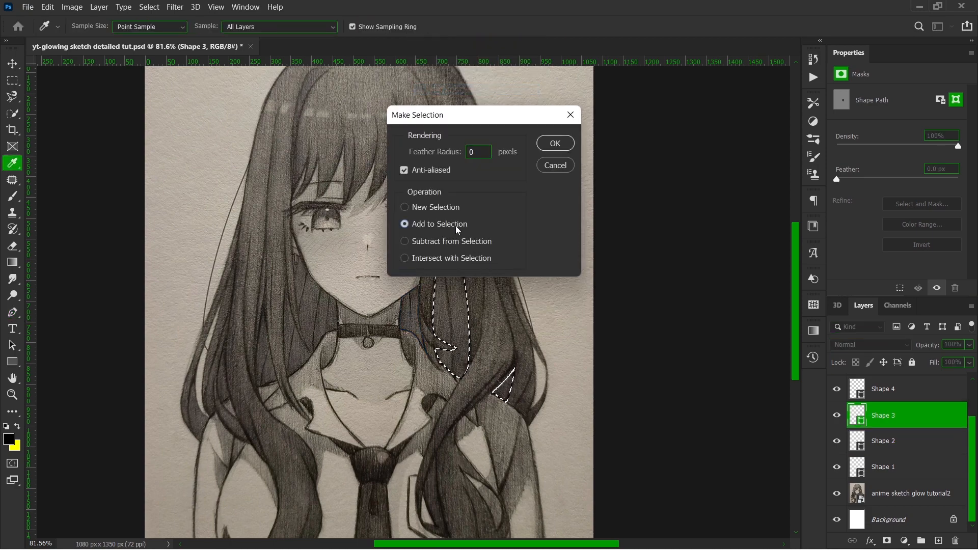
left_click(555, 143)
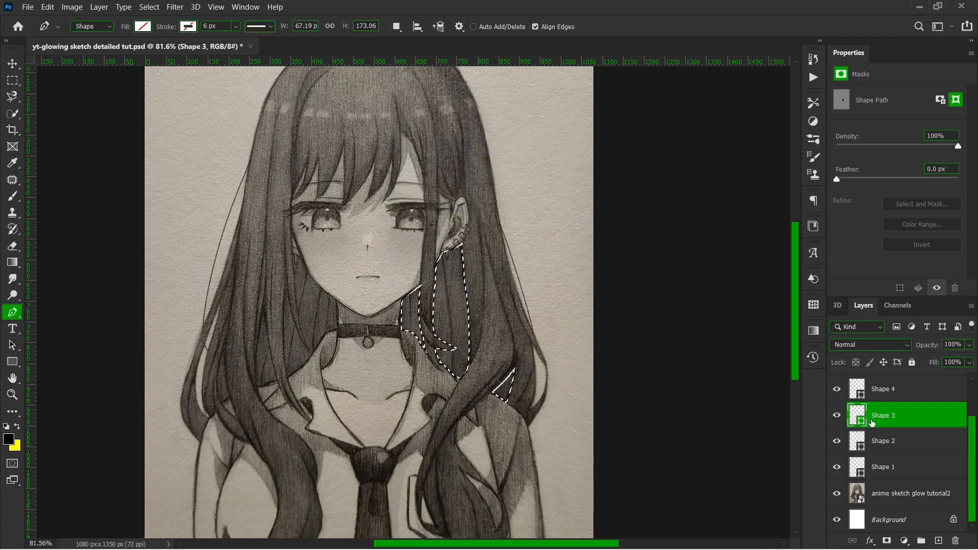
Add the Shape 4 path, covering the hair on the other side of the neck, to the selection
scroll(869, 417, "up", 1)
left_click(886, 425)
right_click(312, 304)
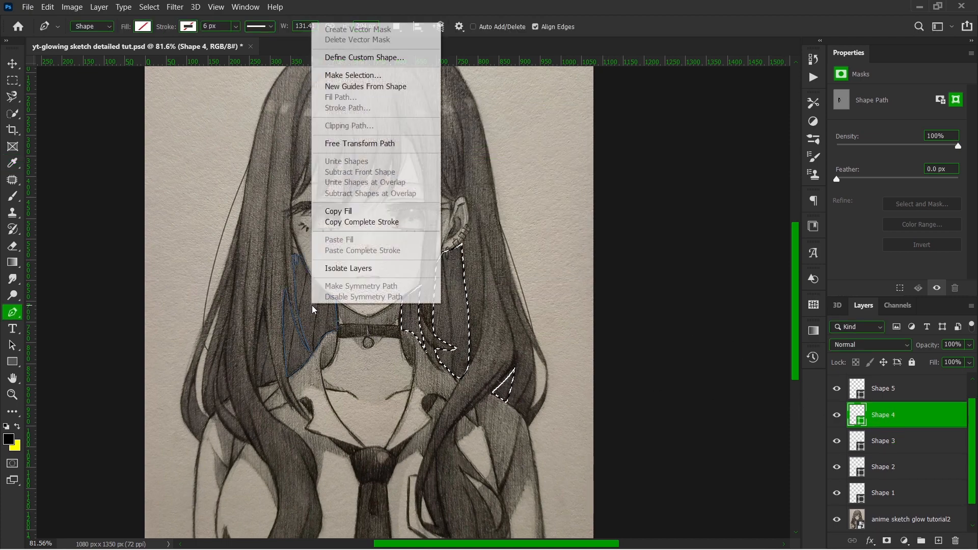
left_click(351, 75)
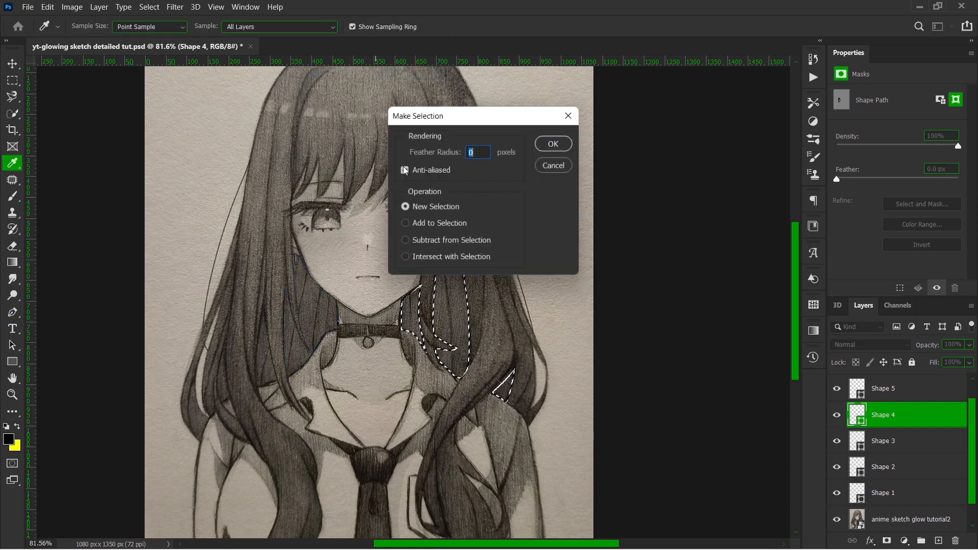
left_click(552, 143)
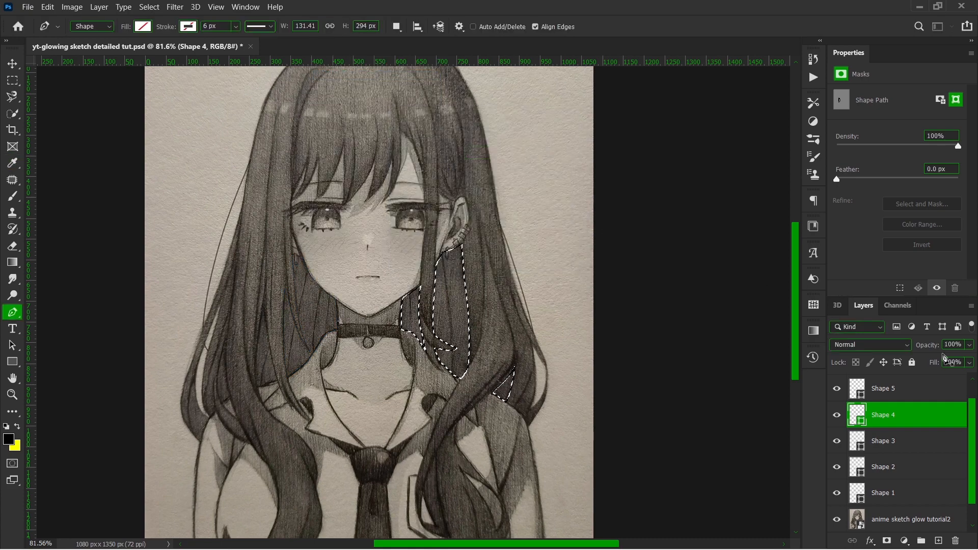
Add the Shape 5 path to the existing selection with Add to Selection
scroll(900, 419, "up", 1)
left_click(901, 419)
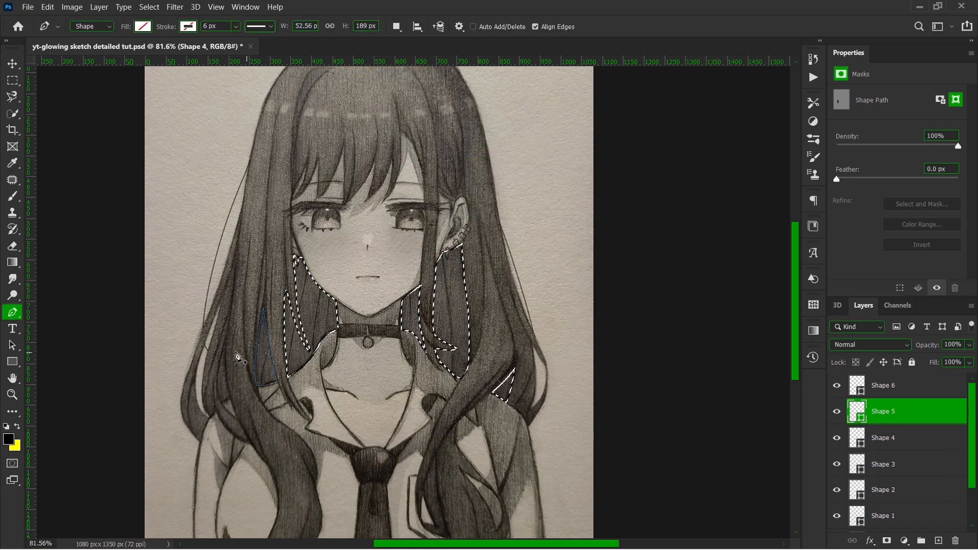
right_click(258, 347)
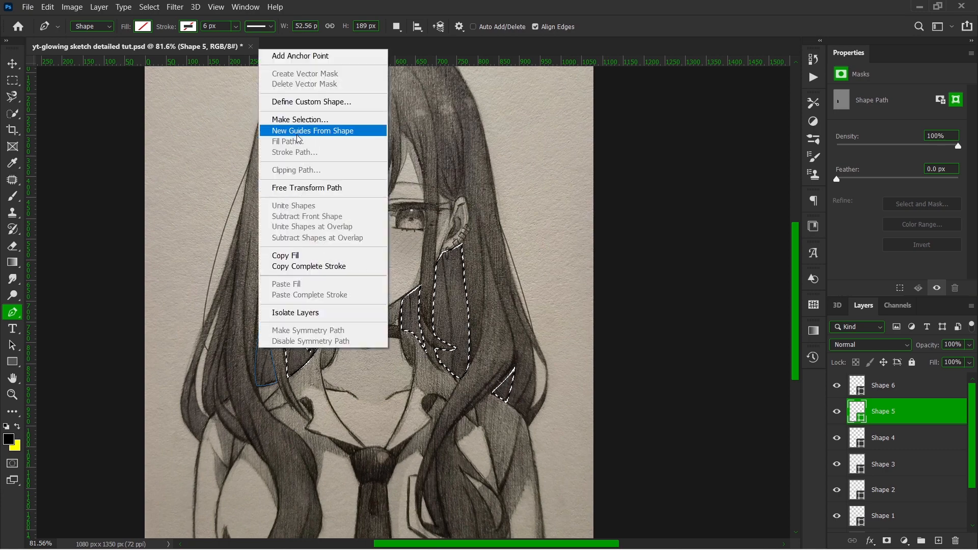
left_click(307, 121)
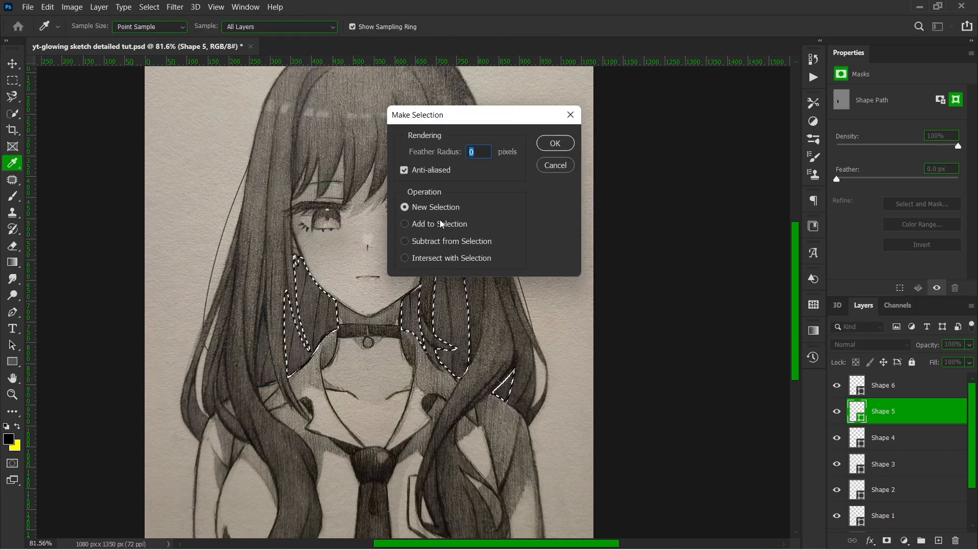
left_click(439, 224)
left_click(559, 138)
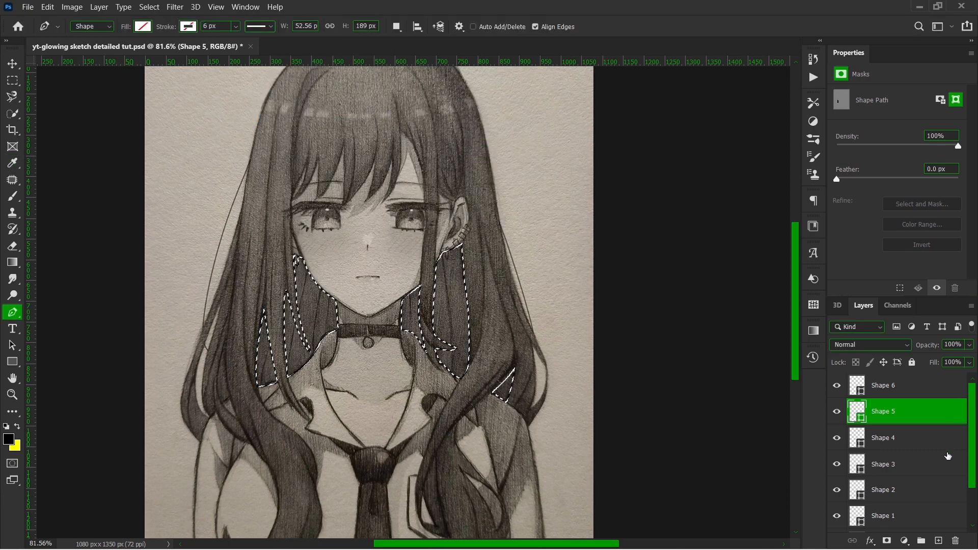
Add the Shape 6 path to the existing selection with Add to Selection
left_click(916, 392)
right_click(224, 378)
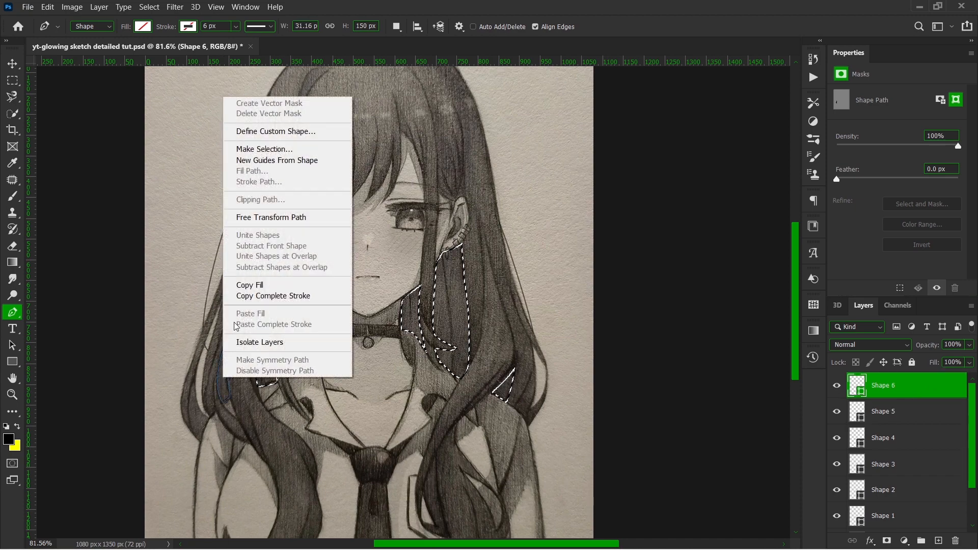
left_click(278, 153)
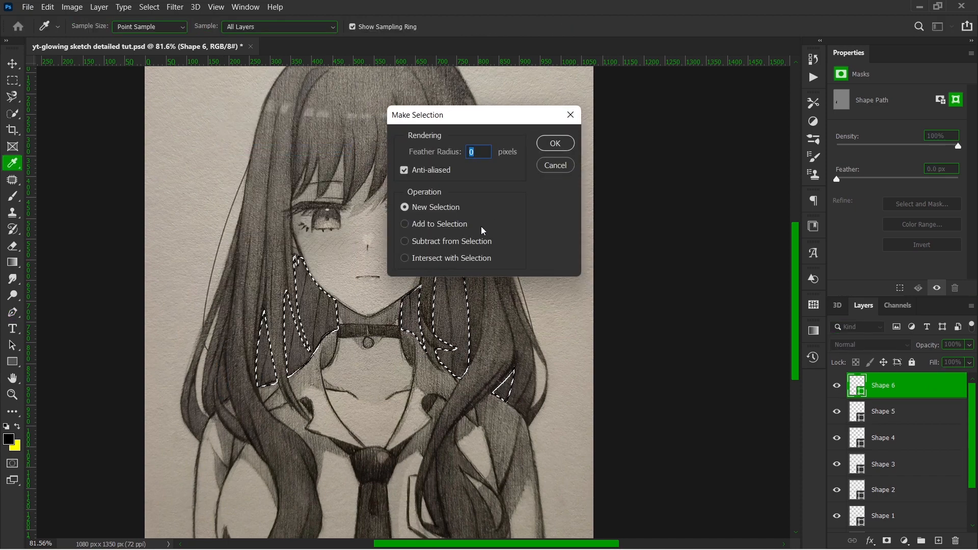
left_click(439, 223)
left_click(554, 143)
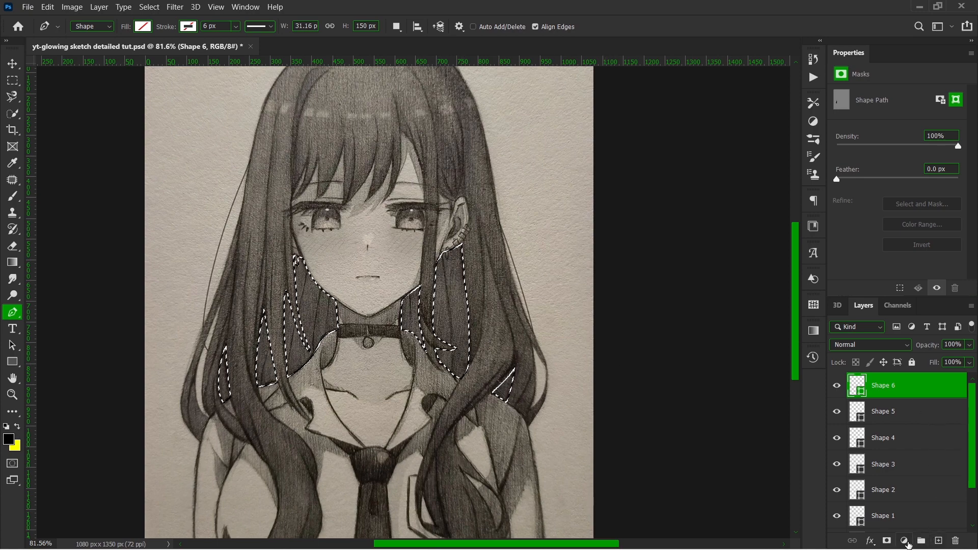
Create an Exposure adjustment layer from the combined hair selection and invert its mask
left_click(904, 541)
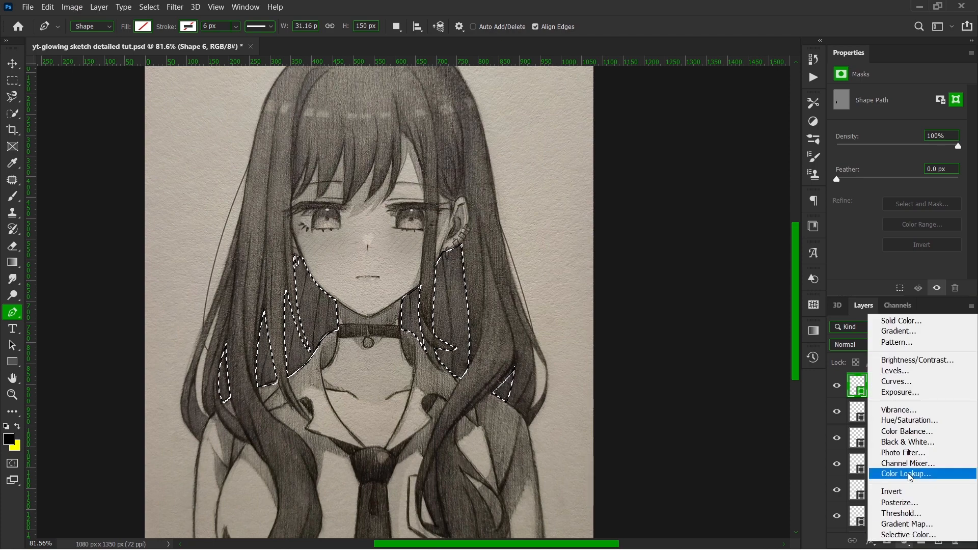
left_click(900, 392)
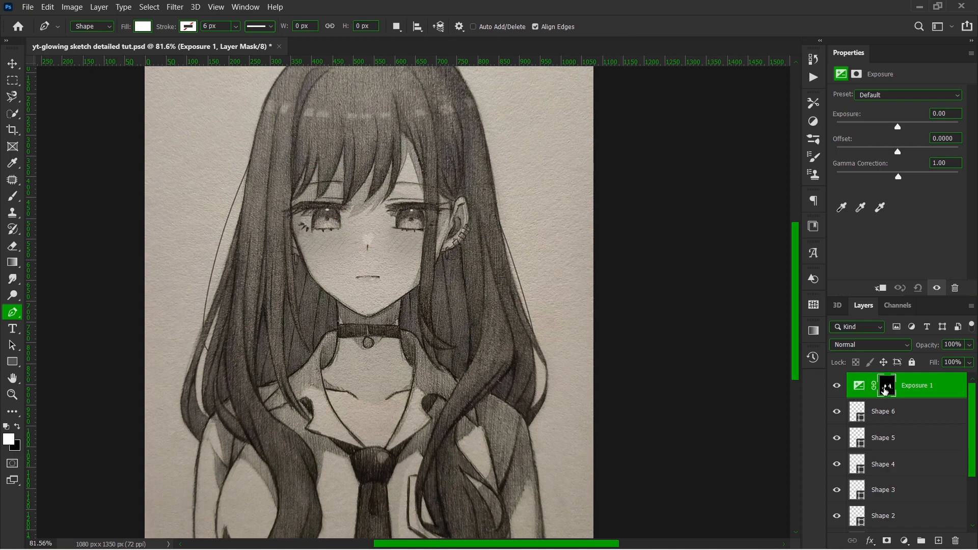
mouse_move(898, 127)
left_mouse_down()
mouse_move(833, 130)
mouse_move(896, 128)
left_mouse_up()
left_click_drag(894, 124, 897, 124)
key("ctrl+i")
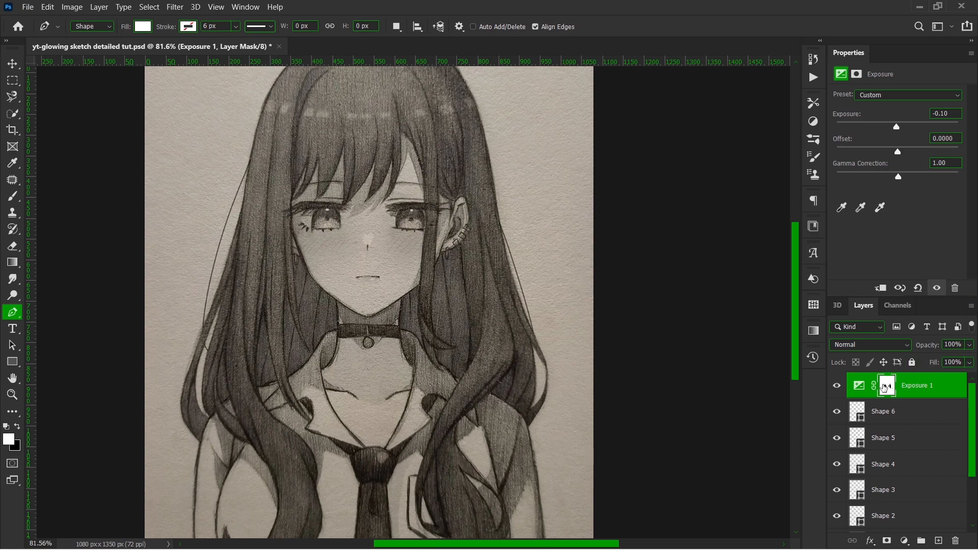
Darken the sketch outside the masked hair areas by setting Exposure to -2.62
left_click_drag(892, 125, 878, 123)
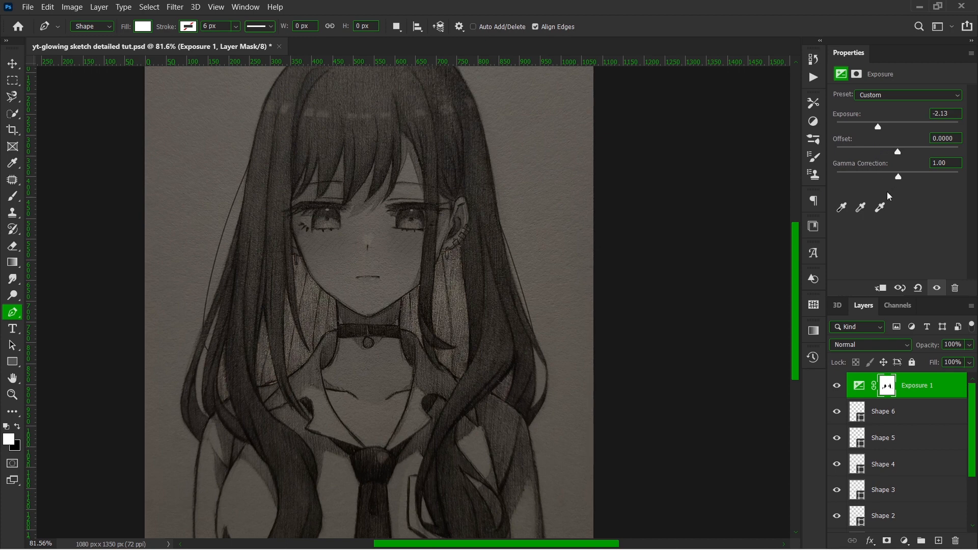
scroll(662, 259, "down", 2)
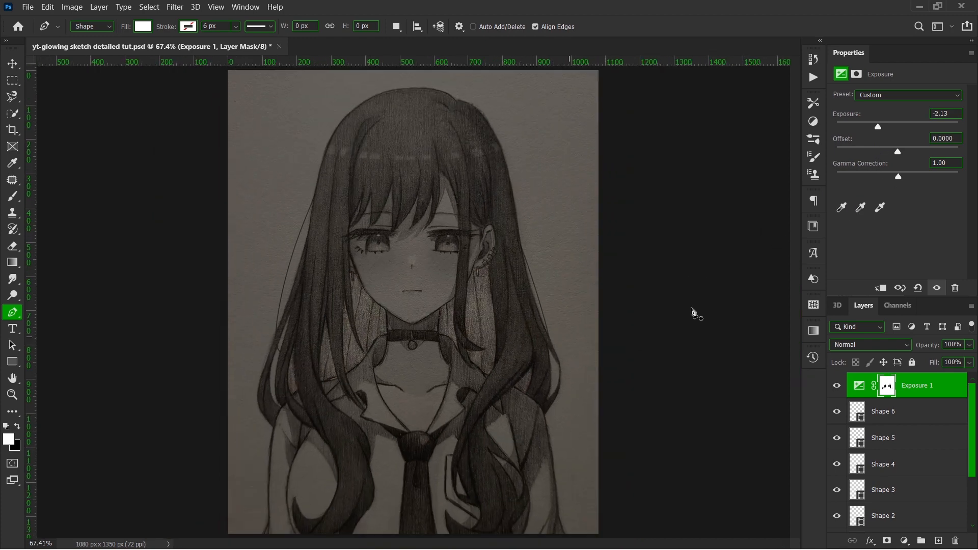
left_click_drag(876, 124, 873, 124)
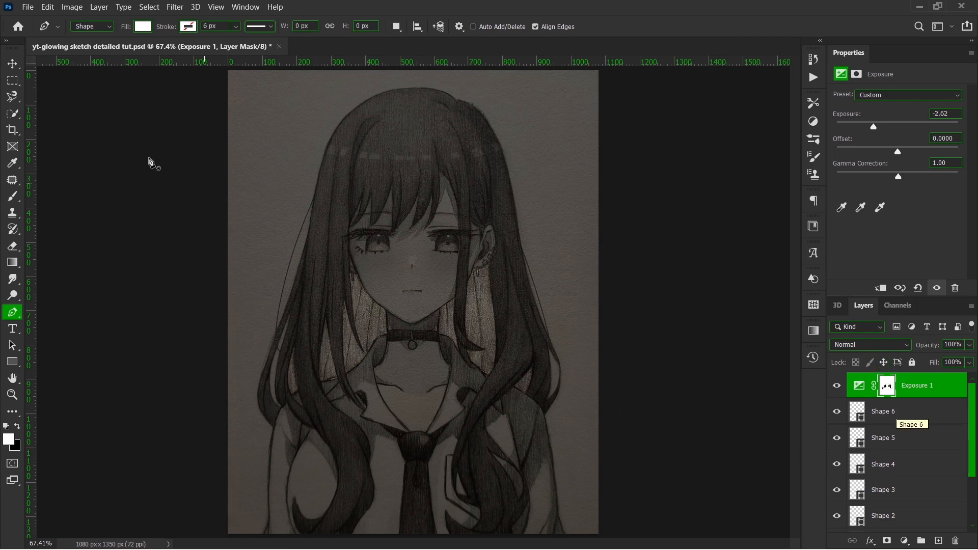
Delete all six shape layers, Shape 1 through Shape 6, and leave no layer selected
left_click(13, 63)
left_click(171, 340)
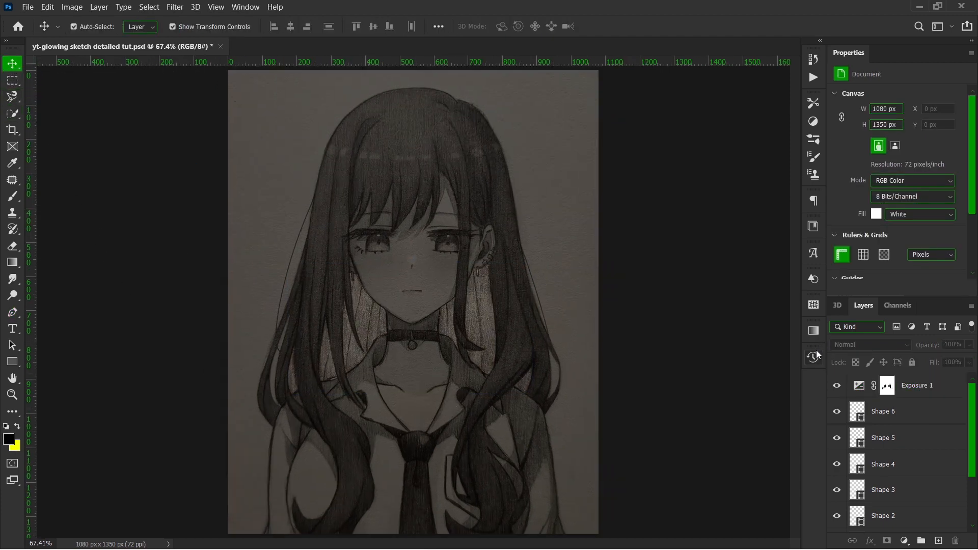
left_click(926, 413)
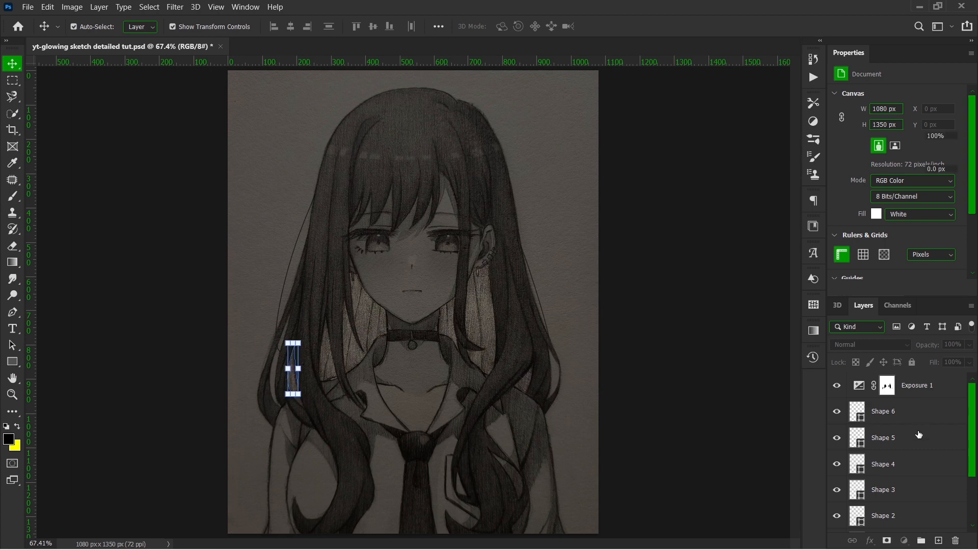
scroll(914, 459, "down", 2)
left_click(910, 494, "shift")
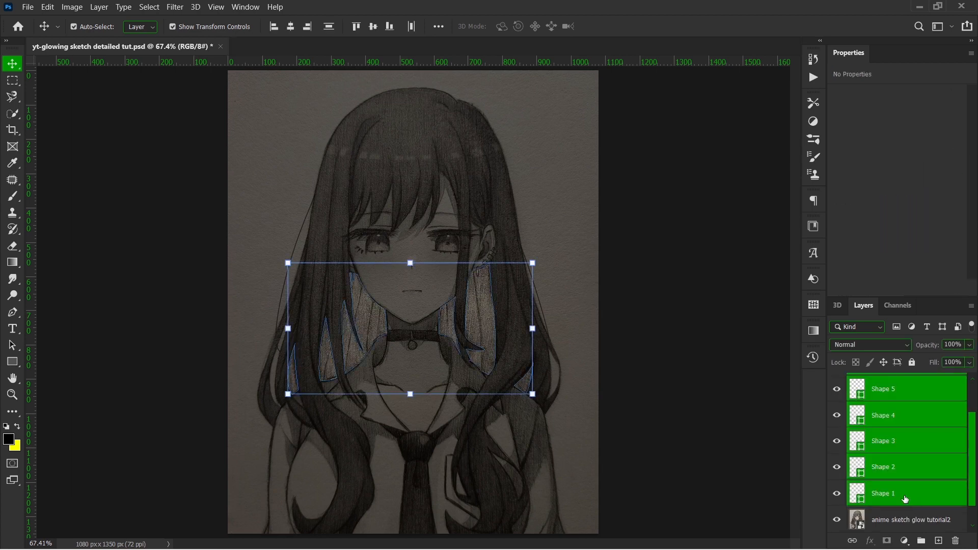
key("Delete")
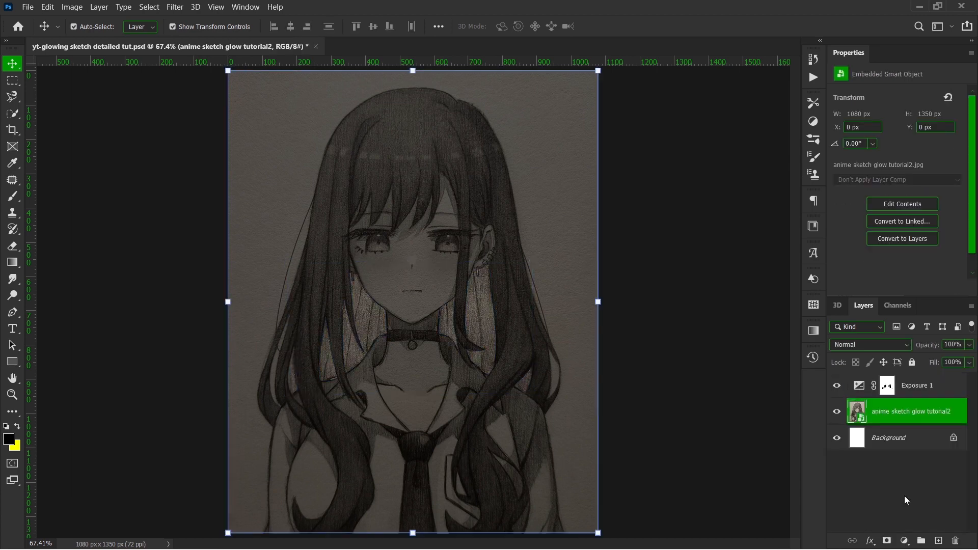
left_click(685, 359)
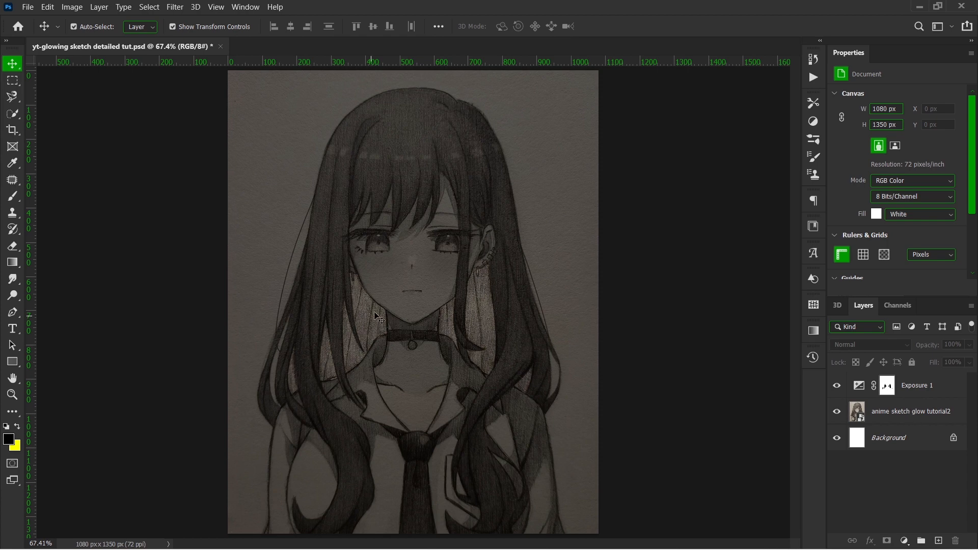
Paint the Exposure 1 mask black over the eye nearest the visible ear with a 20 px brush, correcting spill at its edge with white
left_click(888, 386)
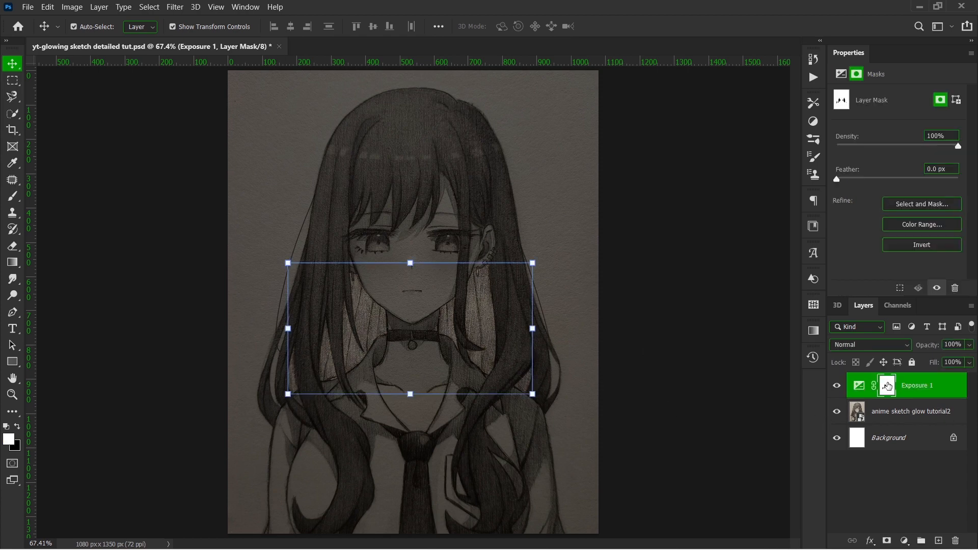
key("b")
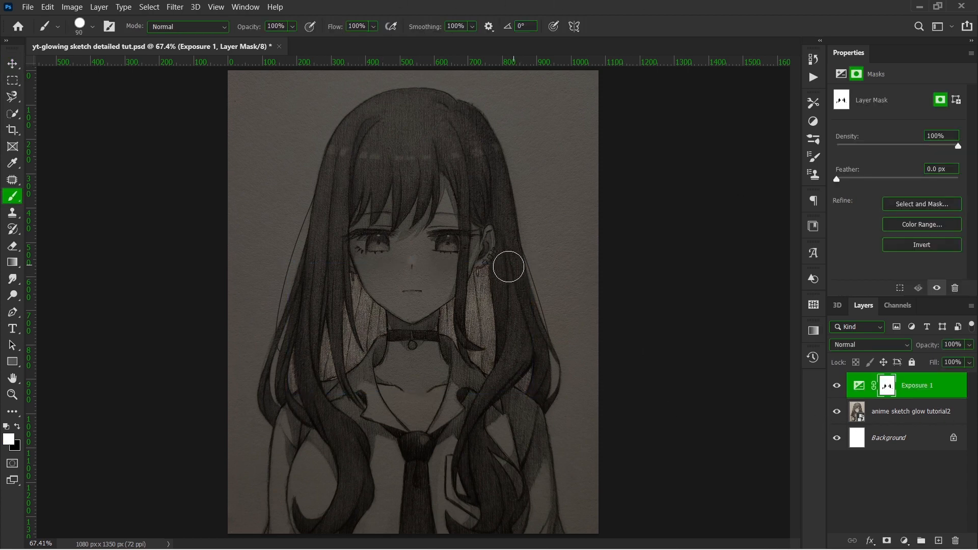
key("bracketleft")
key("bracketleft")
key("bracketleft")
scroll(429, 244, "up", 8)
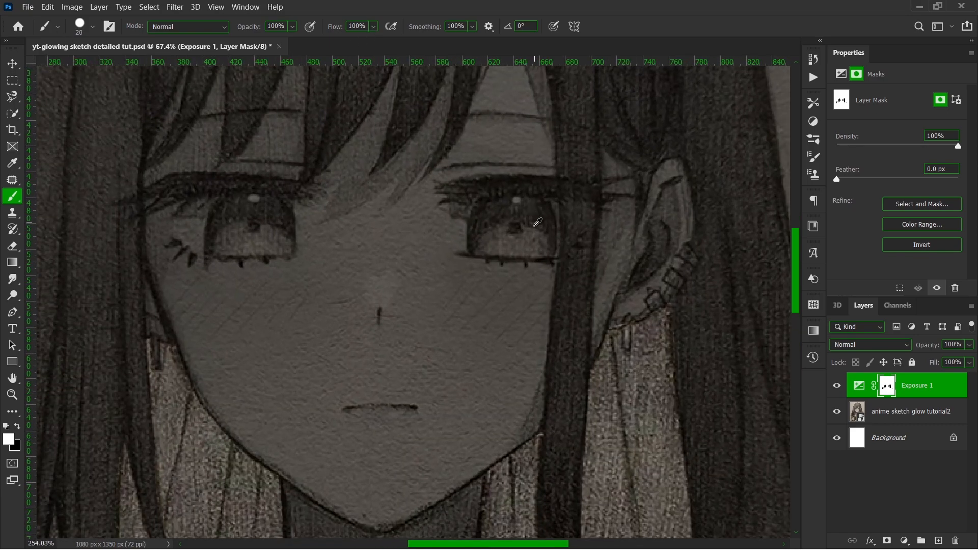
key("x")
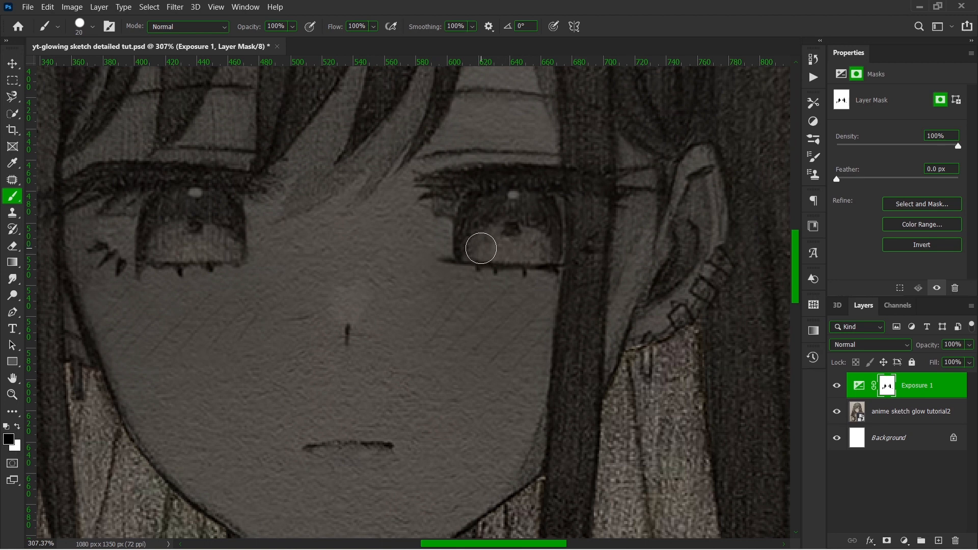
mouse_move(465, 240)
left_mouse_down()
mouse_move(554, 249)
mouse_move(543, 253)
mouse_move(553, 247)
mouse_move(528, 201)
mouse_move(541, 218)
mouse_move(524, 203)
mouse_move(489, 203)
mouse_move(468, 226)
left_mouse_up()
mouse_move(465, 238)
left_mouse_down()
mouse_move(472, 204)
mouse_move(489, 199)
mouse_move(474, 214)
mouse_move(518, 226)
left_mouse_up()
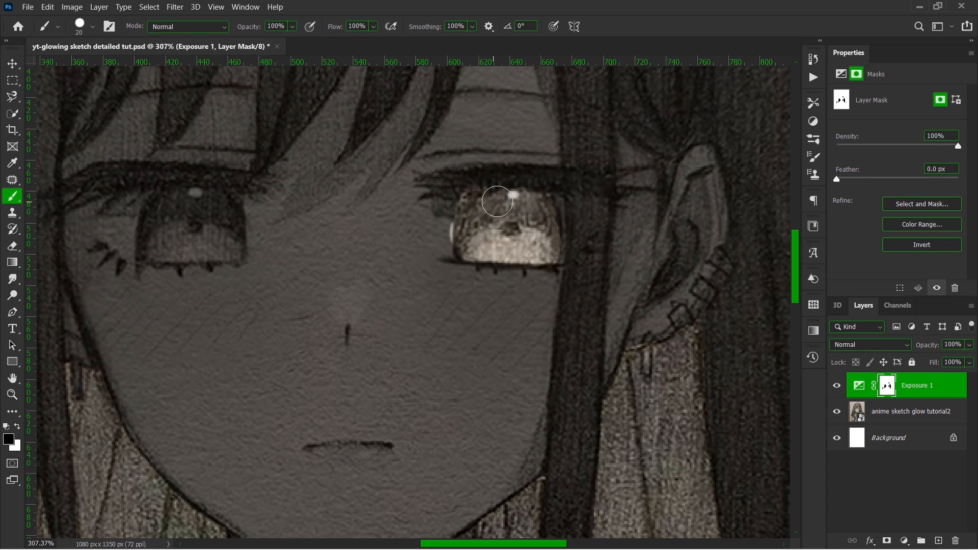
key("x")
mouse_move(439, 236)
left_mouse_down()
mouse_move(438, 266)
mouse_move(444, 191)
mouse_move(446, 217)
left_mouse_up()
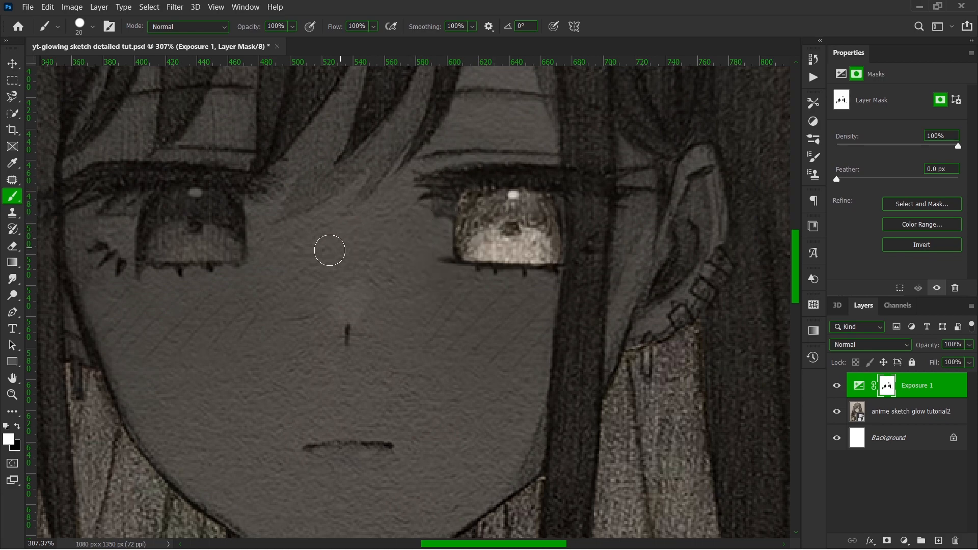
Paint the Exposure 1 mask black over the other eye with the 20 px brush, then switch back to white
scroll(153, 246, "down", 1)
scroll(112, 245, "up", 2)
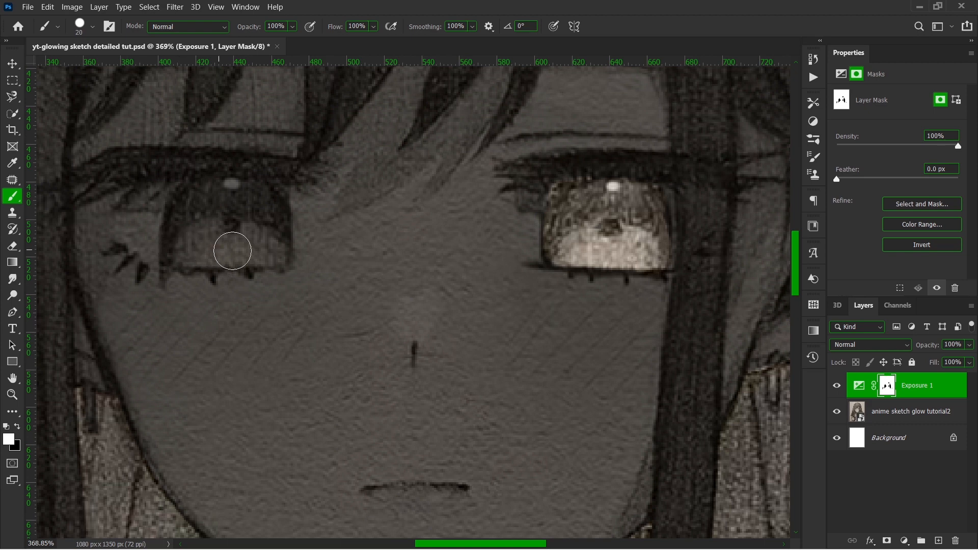
key("x")
left_click(178, 247)
mouse_move(209, 248)
left_mouse_down()
mouse_move(294, 246)
mouse_move(273, 252)
mouse_move(265, 197)
mouse_move(246, 182)
mouse_move(260, 197)
mouse_move(191, 201)
mouse_move(175, 226)
mouse_move(175, 265)
mouse_move(195, 202)
mouse_move(219, 181)
mouse_move(237, 177)
mouse_move(219, 216)
mouse_move(234, 207)
mouse_move(207, 192)
mouse_move(197, 208)
mouse_move(267, 209)
mouse_move(191, 205)
left_mouse_up()
key("x")
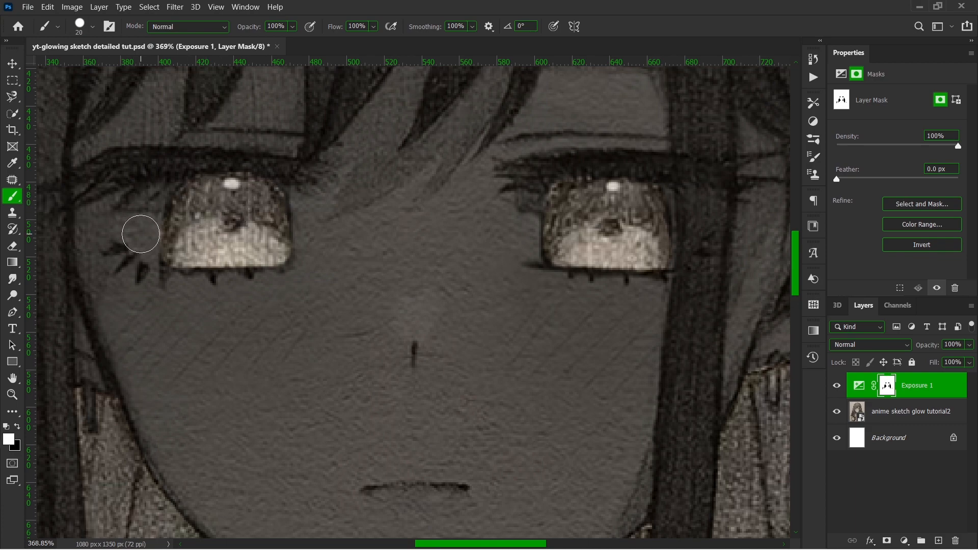
Compare the whole sketch with the Exposure 1 adjustment hidden and shown
scroll(310, 291, "down", 5)
scroll(326, 301, "down", 8)
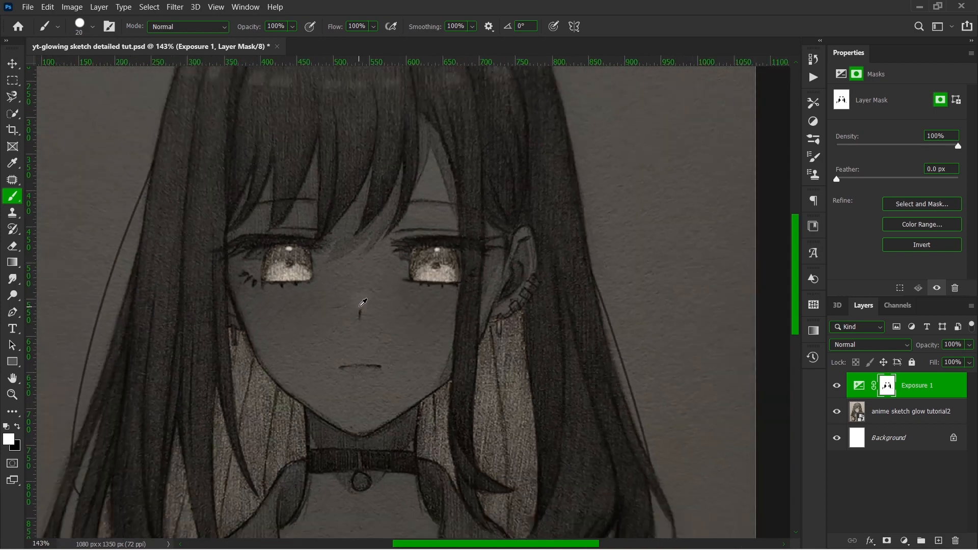
scroll(427, 322, "up", 1)
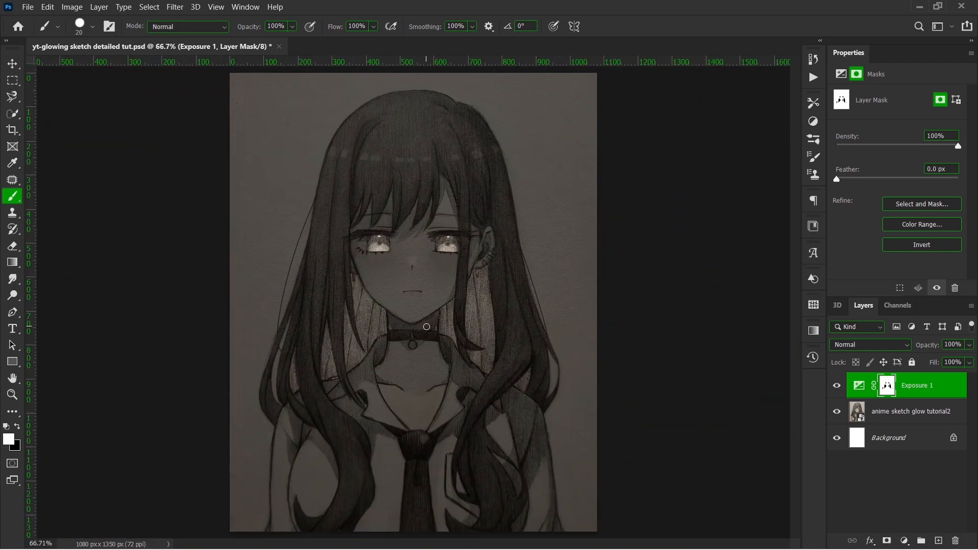
left_click(831, 389)
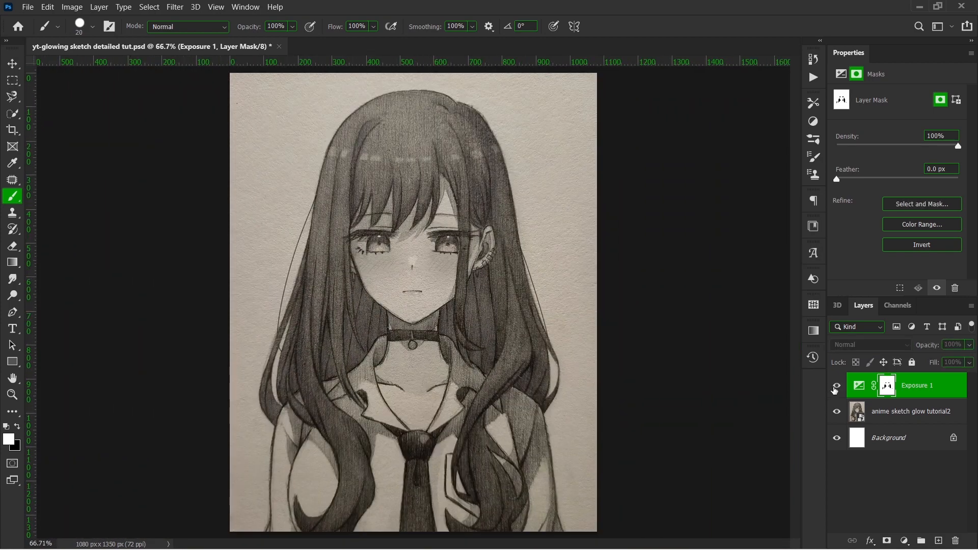
left_click(829, 391)
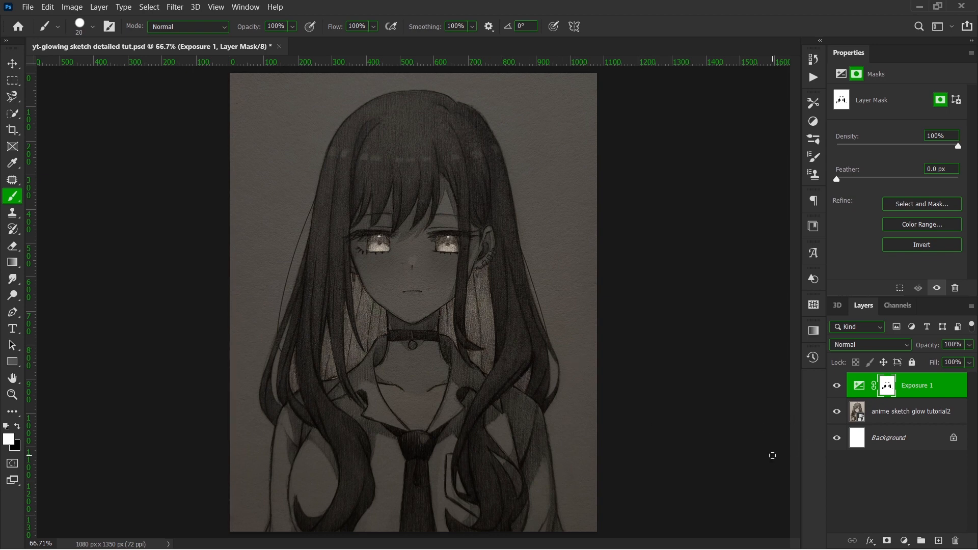
Add a bright orange Solid Color fill layer directly above the Exposure 1 layer
left_click(915, 421)
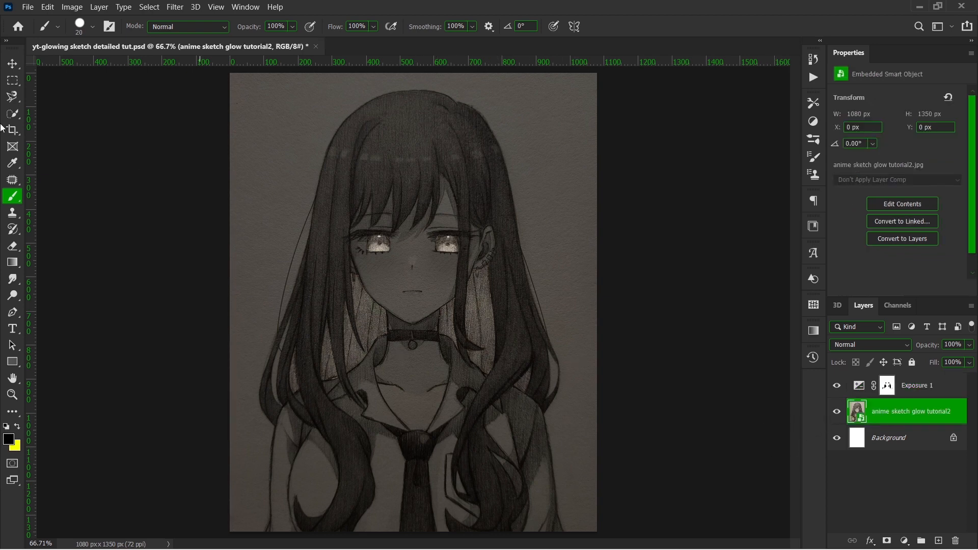
left_click(12, 63)
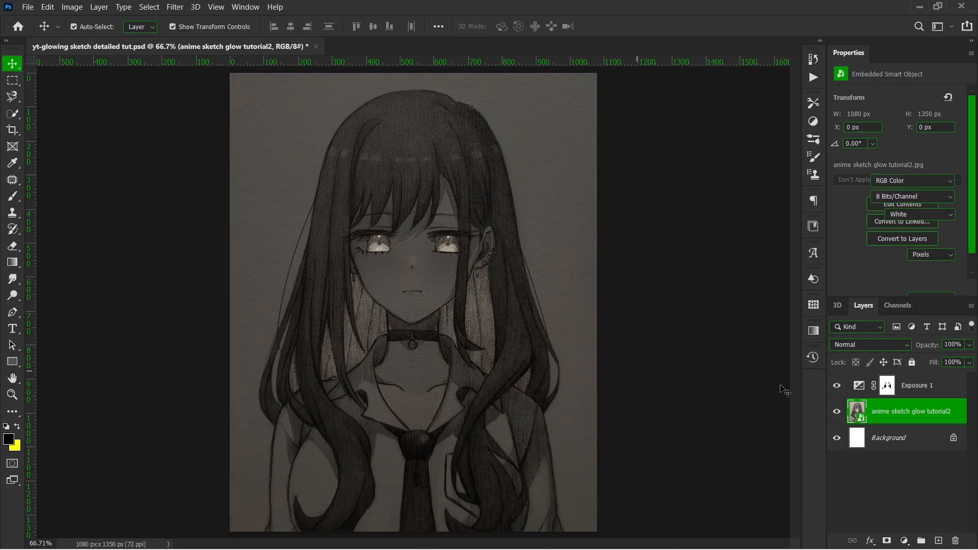
left_click(937, 428)
left_click(932, 387)
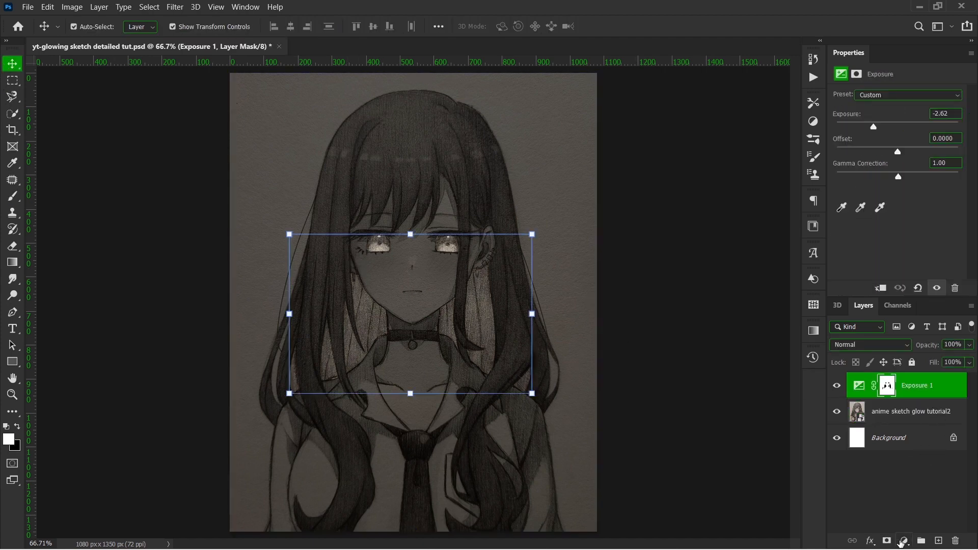
left_click(903, 540)
left_click(900, 317)
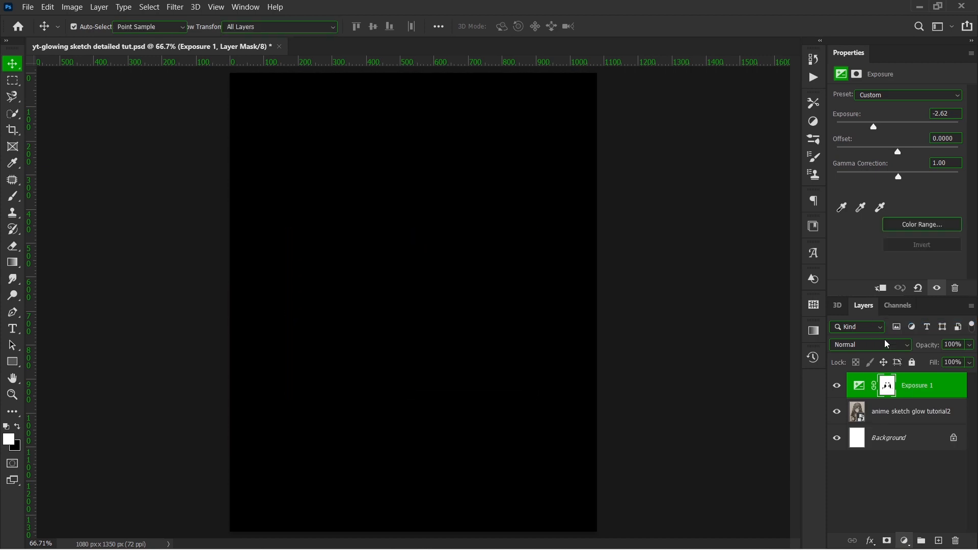
left_click_drag(816, 446, 817, 480)
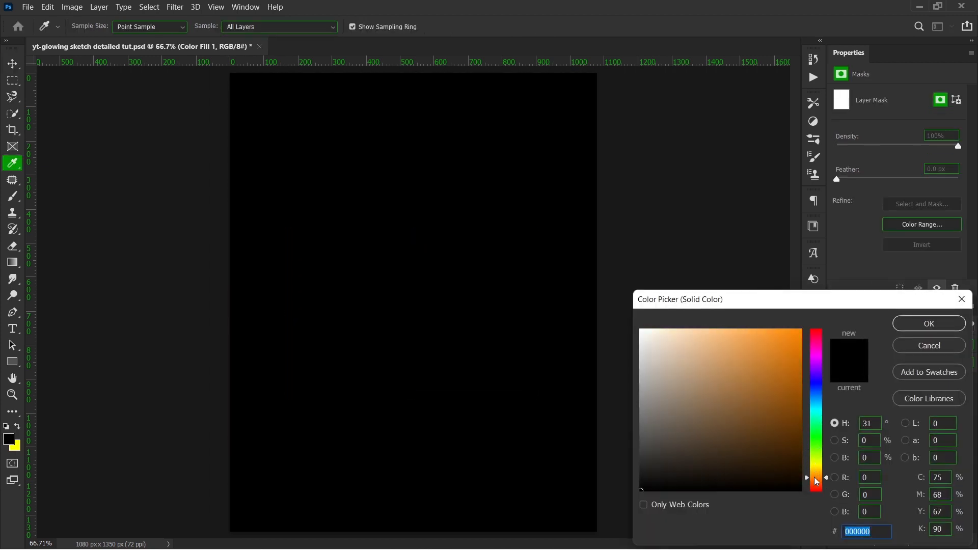
left_click_drag(793, 389, 783, 298)
left_click(921, 328)
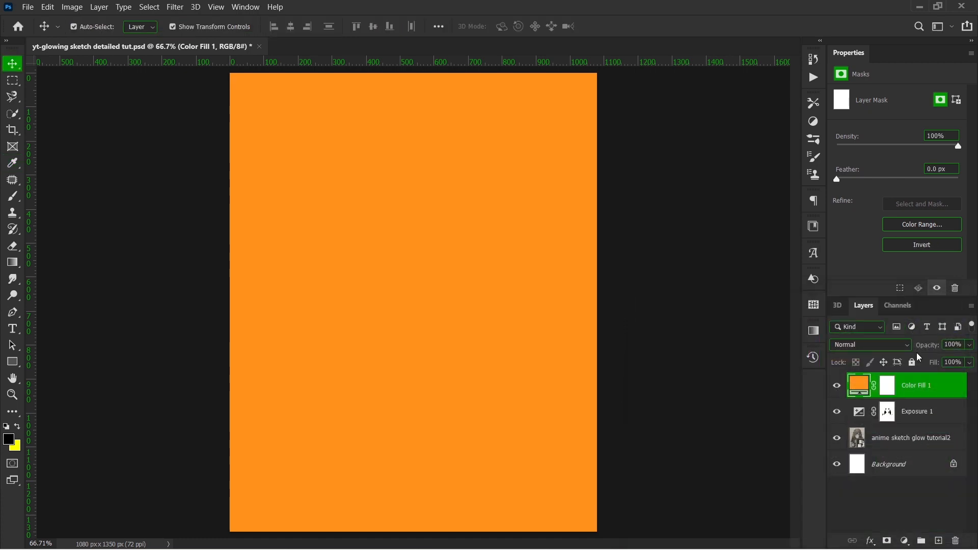
Set the orange Color Fill 1 layer's blend mode to Divide
left_click(855, 345)
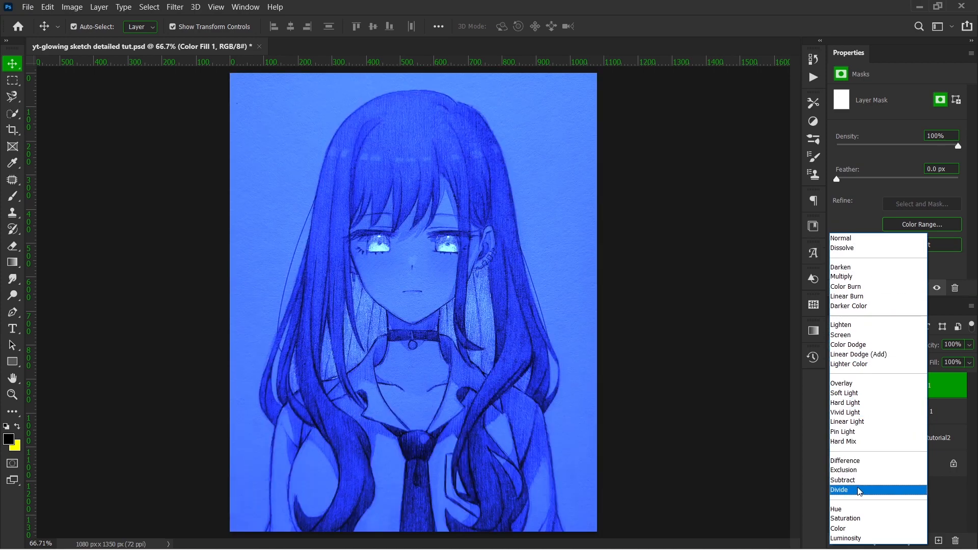
left_click(859, 491)
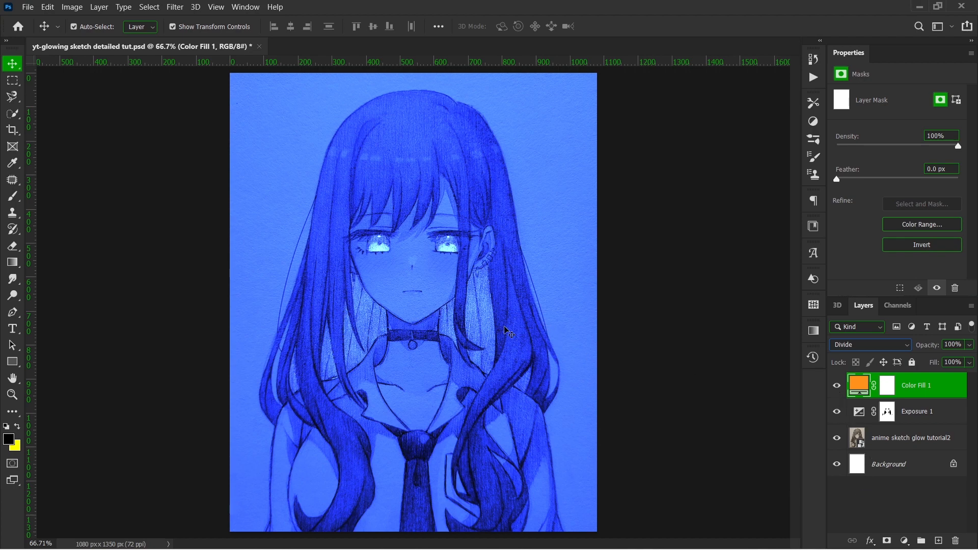
Try neighbouring blend modes such as Difference on Color Fill 1, return it to Divide, and deselect the layer
key("shift+minus")
key("shift+minus")
key("shift+minus")
key("shift+minus")
key("shift+minus")
key("shift+plus")
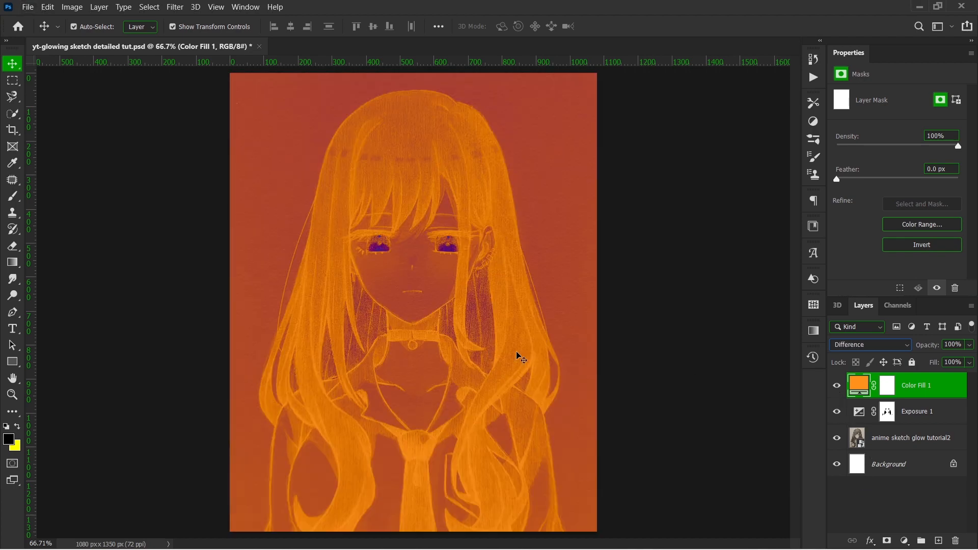
left_click(838, 345)
left_click(854, 492)
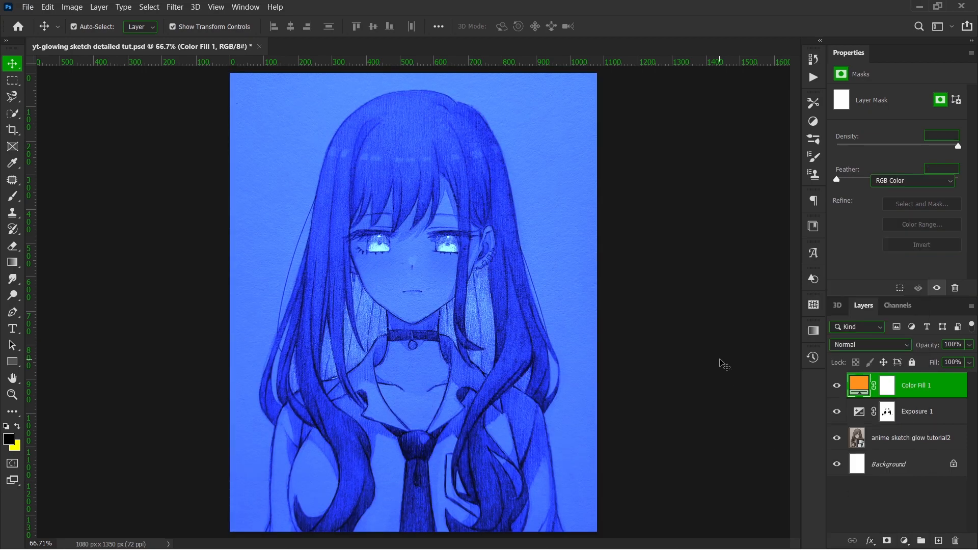
left_click(721, 361)
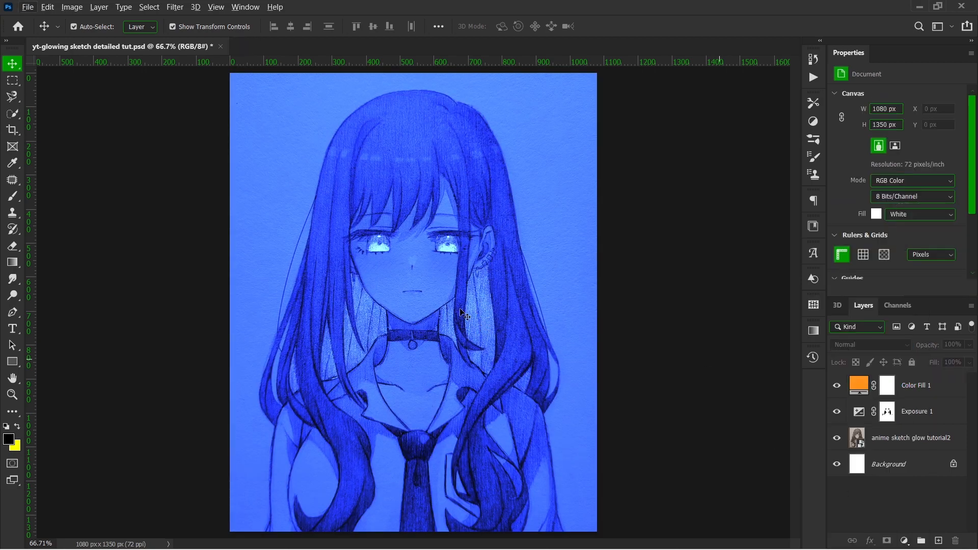
Change the Color Fill 1 fill color to bright blue 1c61ff
left_click(907, 388)
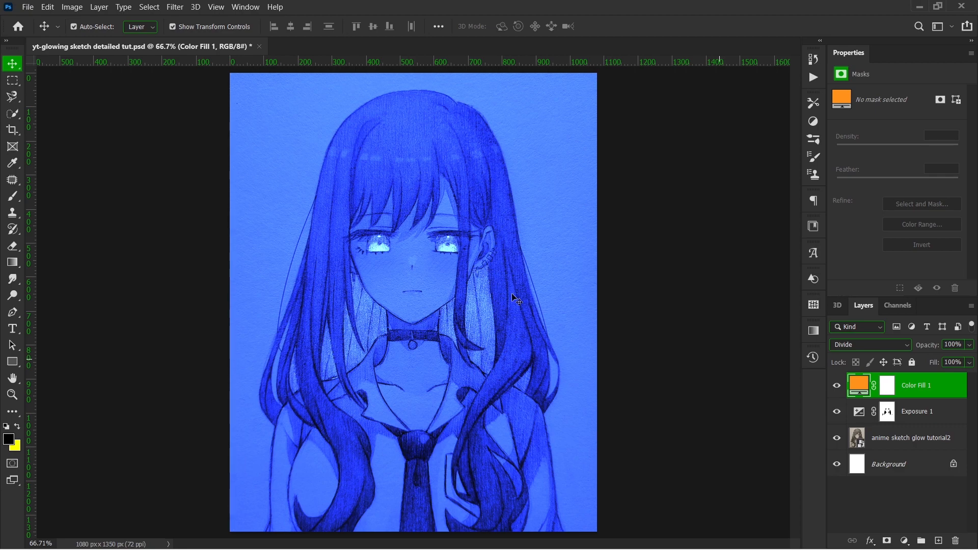
double_click(860, 385)
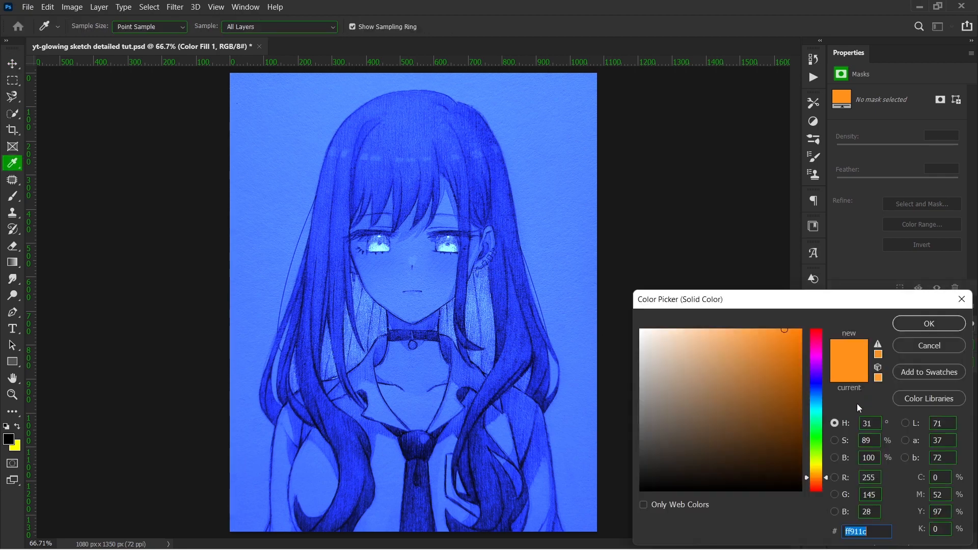
left_click_drag(817, 483, 819, 391)
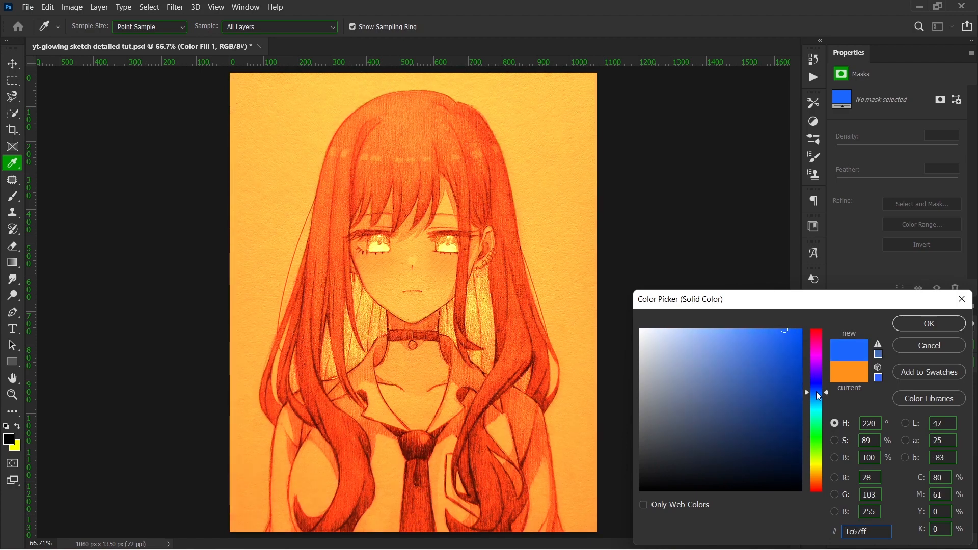
left_click_drag(819, 395, 817, 395)
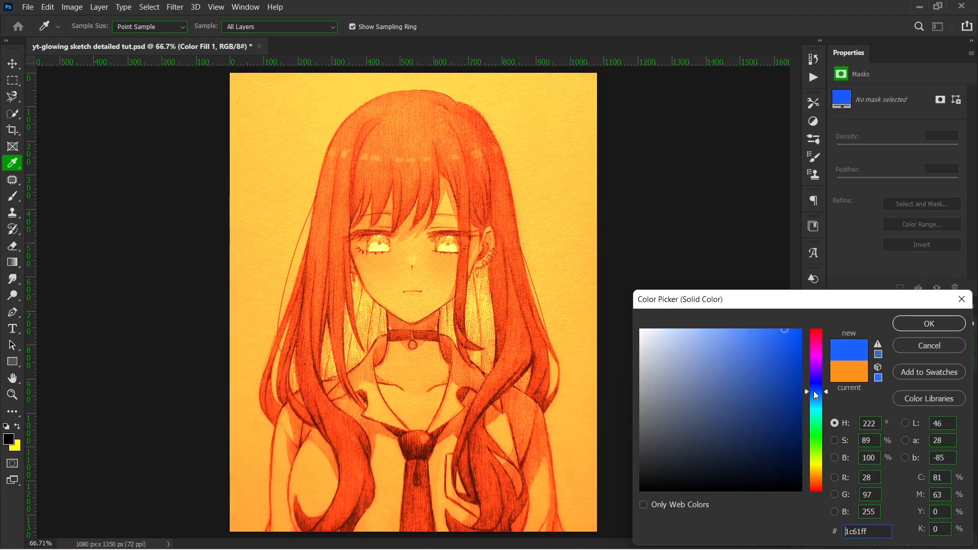
left_click(914, 323)
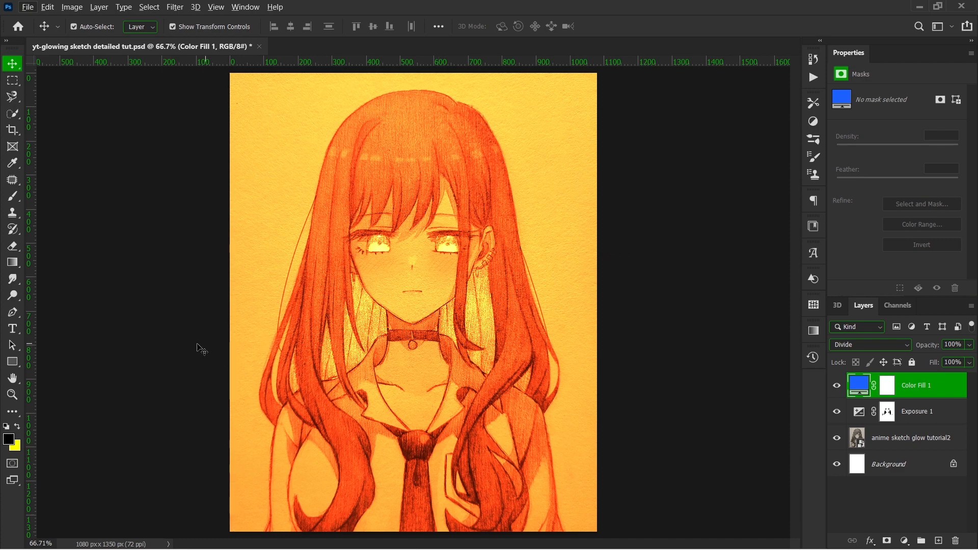
Replace the Color Fill 1 mask with the Exposure 1 mask, keeping the original, and invert it to limit the fill to inner hair and eyes
left_click(887, 414)
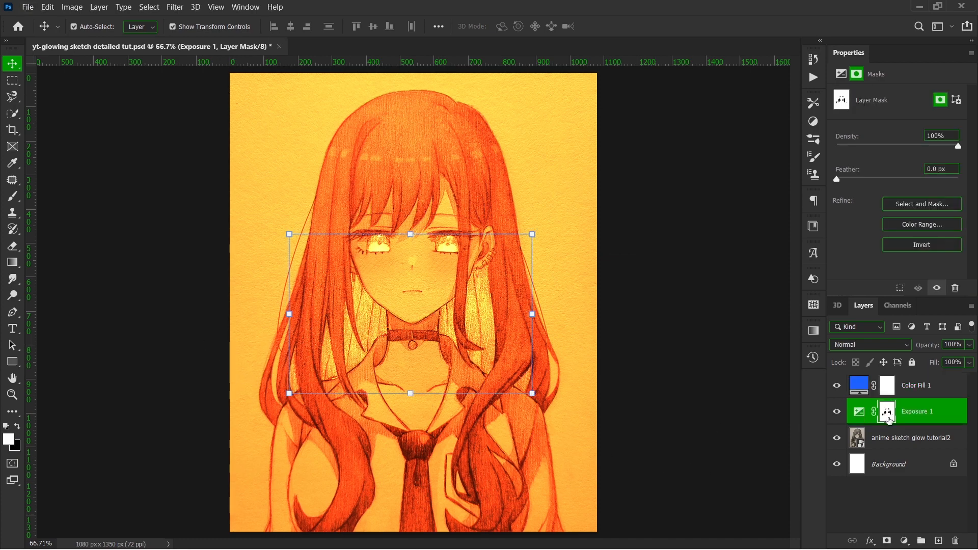
left_click_drag(891, 419, 889, 391)
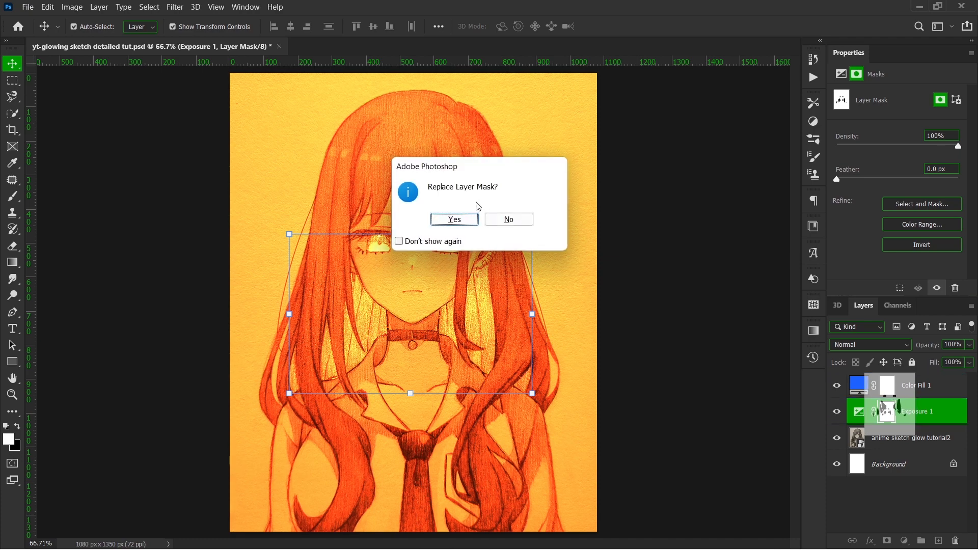
left_click(466, 220)
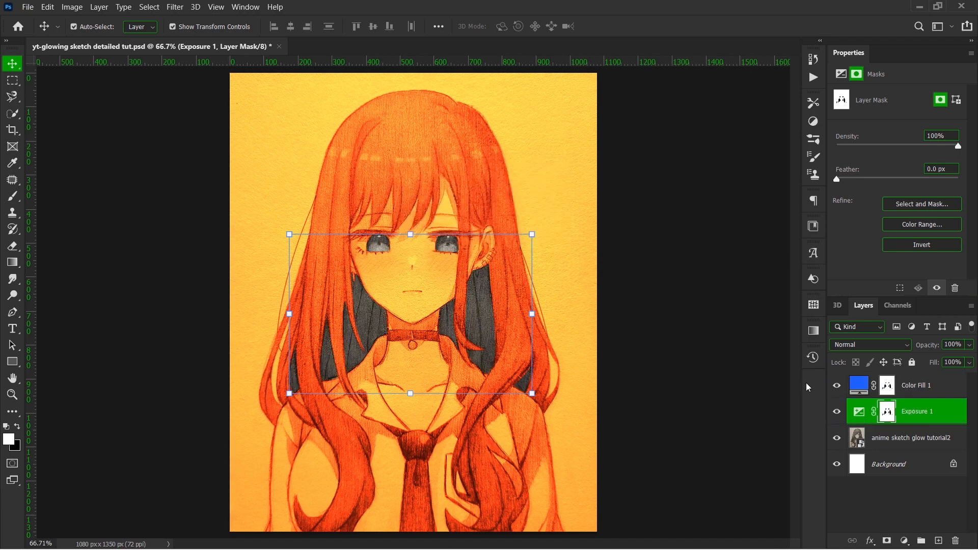
left_click(888, 388)
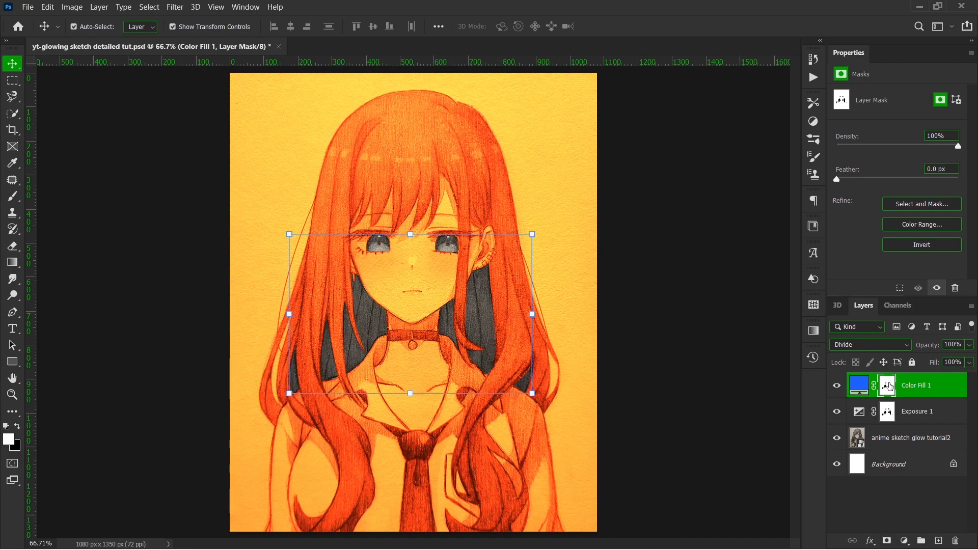
key("ctrl")
key("ctrl+i")
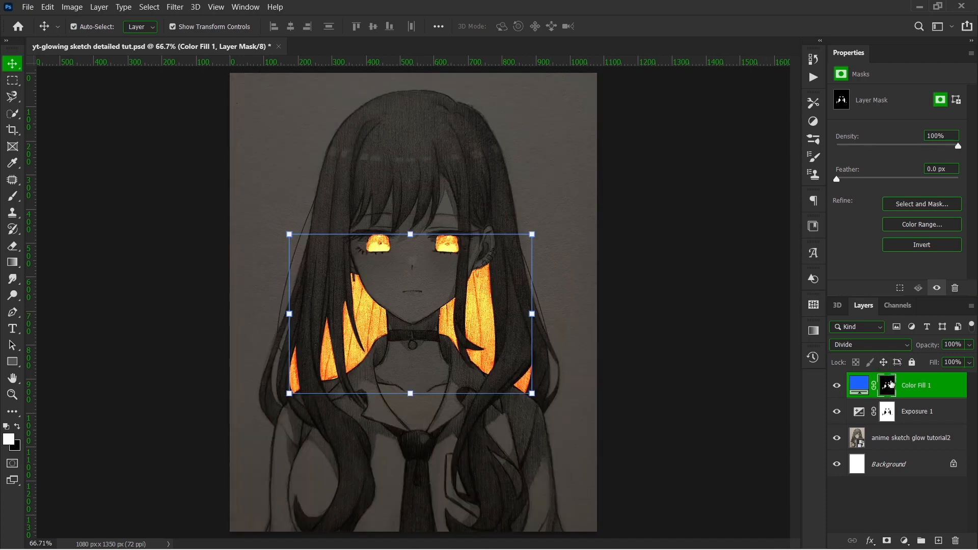
Paint the Color Fill 1 mask black over both eyes with a 125 px brush, then deselect the layer
key("b")
scroll(421, 240, "up", 3)
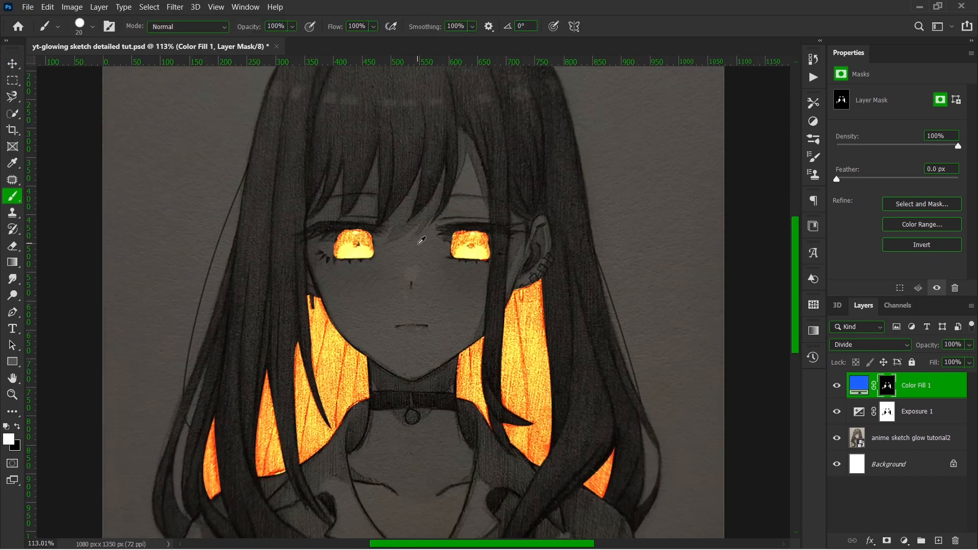
key("bracketright")
key("bracketright")
key("bracketright")
key("bracketright")
key("bracketright")
key("bracketright")
key("bracketright")
key("bracketright")
key("bracketright")
key("x")
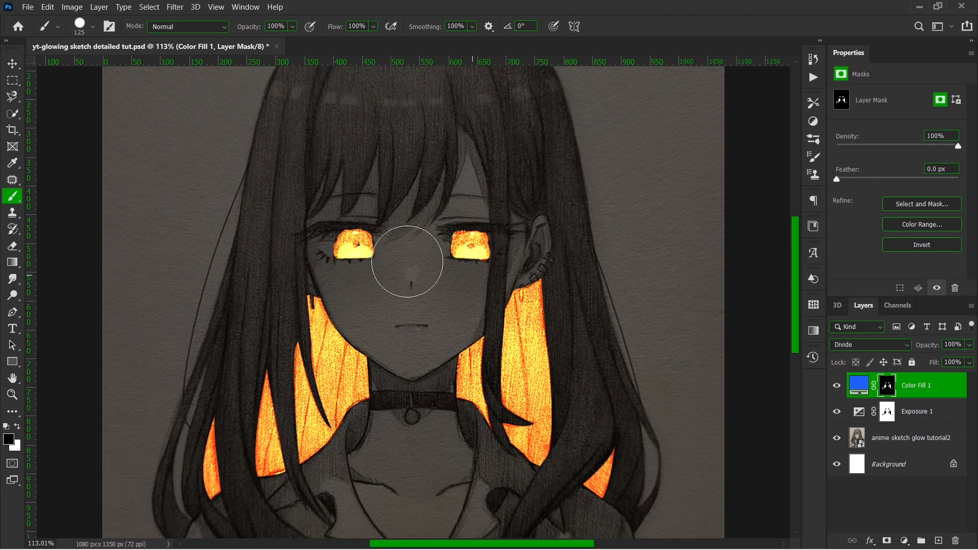
mouse_move(319, 244)
left_mouse_down()
mouse_move(564, 222)
mouse_move(497, 237)
mouse_move(324, 229)
mouse_move(306, 254)
left_mouse_up()
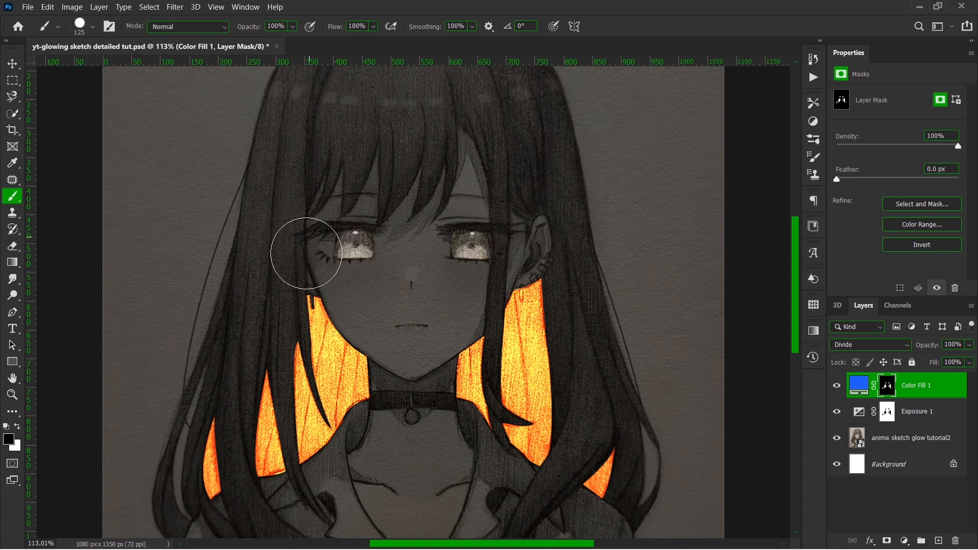
left_click(12, 65)
scroll(120, 187, "down", 1)
scroll(122, 192, "down", 4)
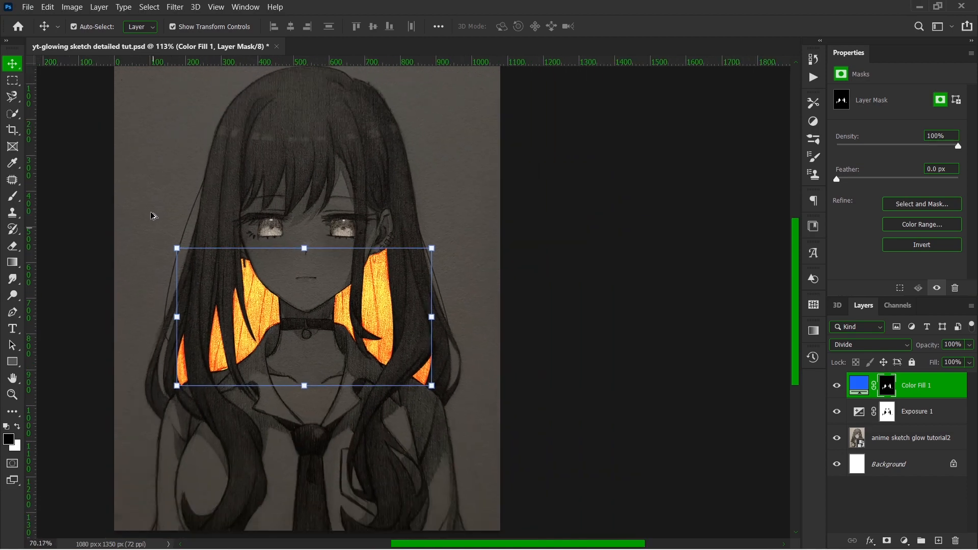
left_click(188, 288)
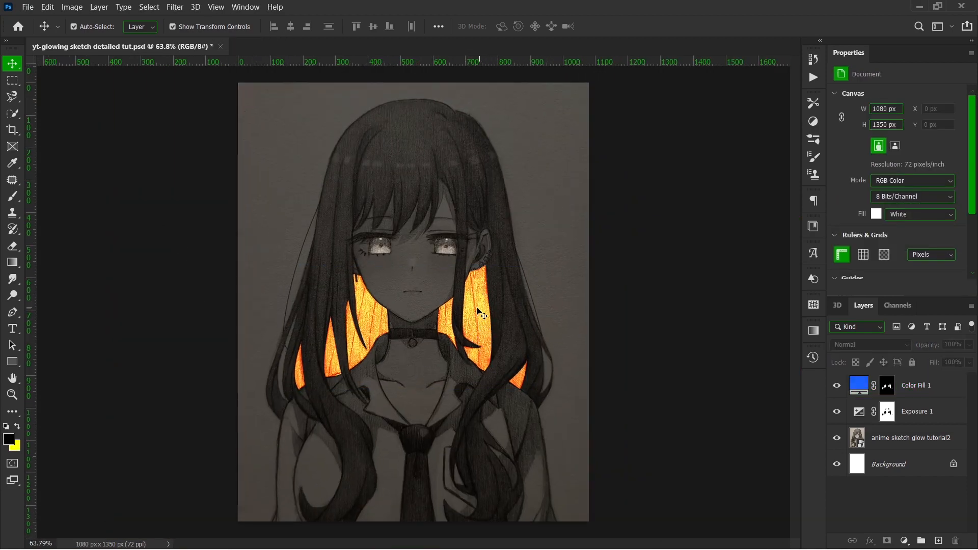
Examine the edges of the glowing inner hair areas up close and within the whole sketch
scroll(477, 330, "up", 4)
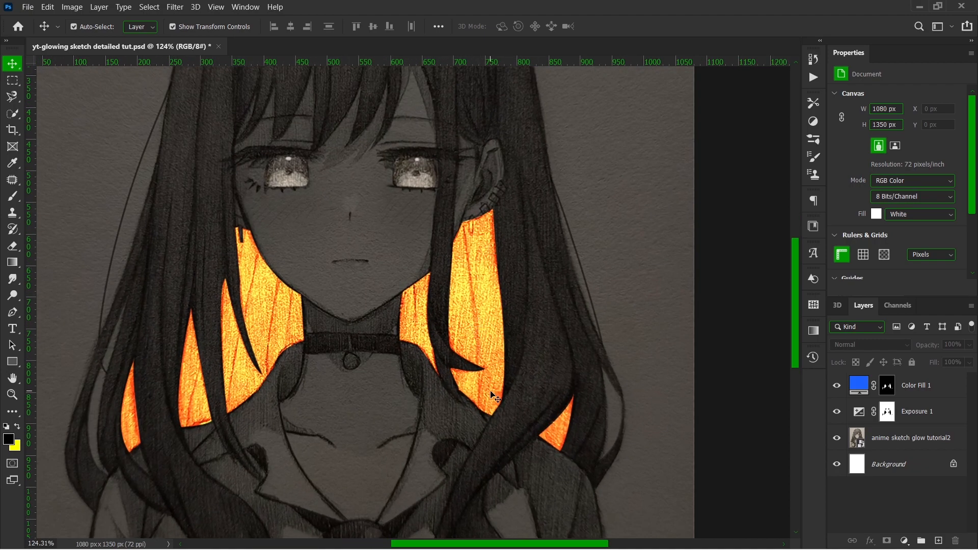
scroll(490, 393, "down", 3)
scroll(336, 360, "down", 1)
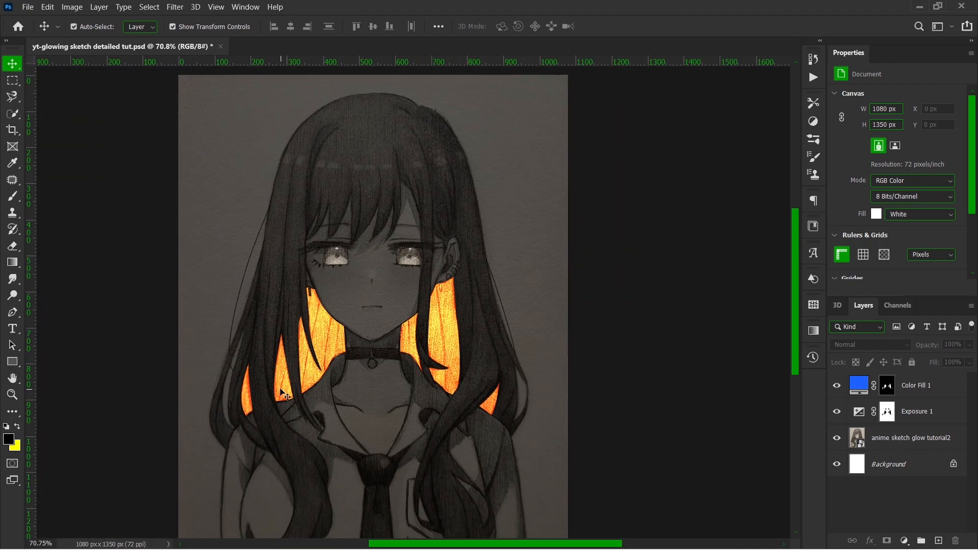
scroll(276, 363, "up", 4)
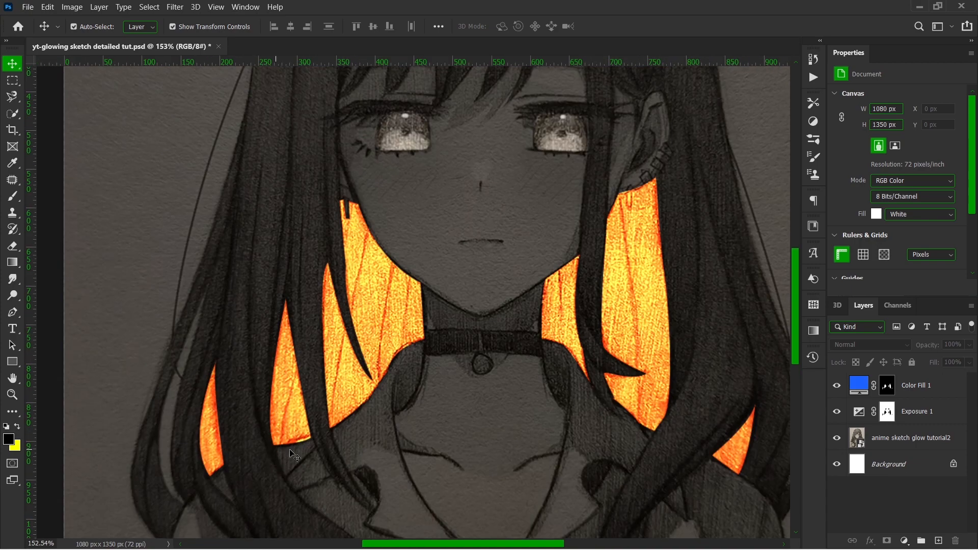
scroll(529, 369, "down", 3)
scroll(508, 314, "down", 3)
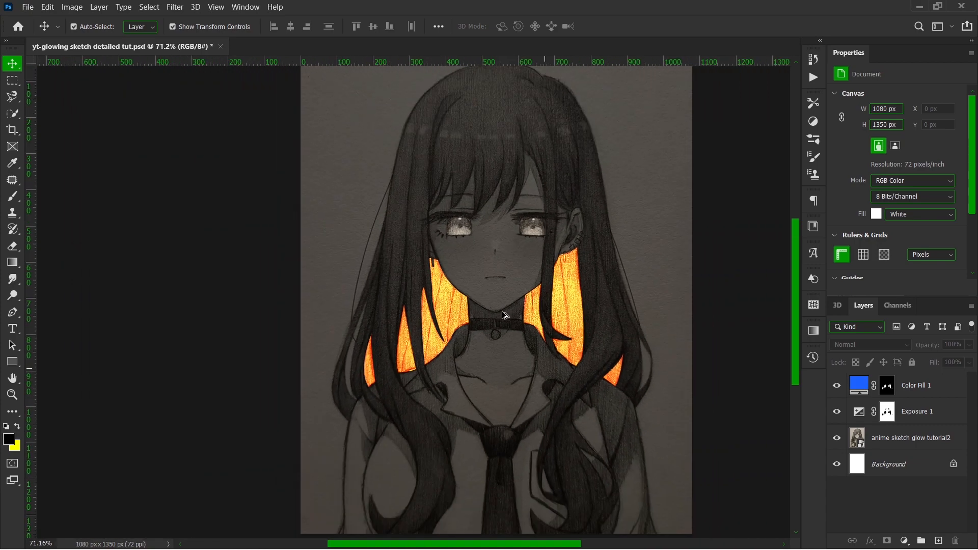
scroll(426, 326, "up", 1)
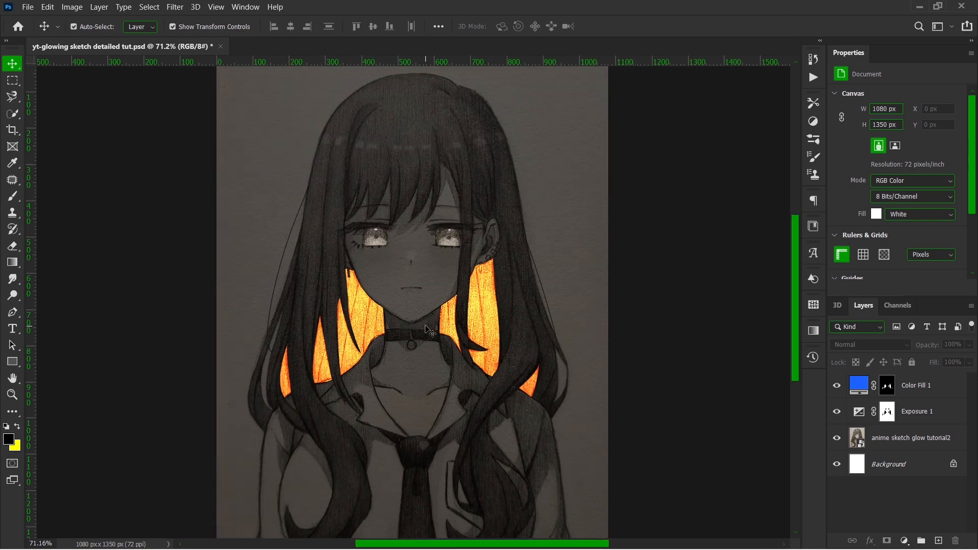
scroll(448, 347, "down", 1)
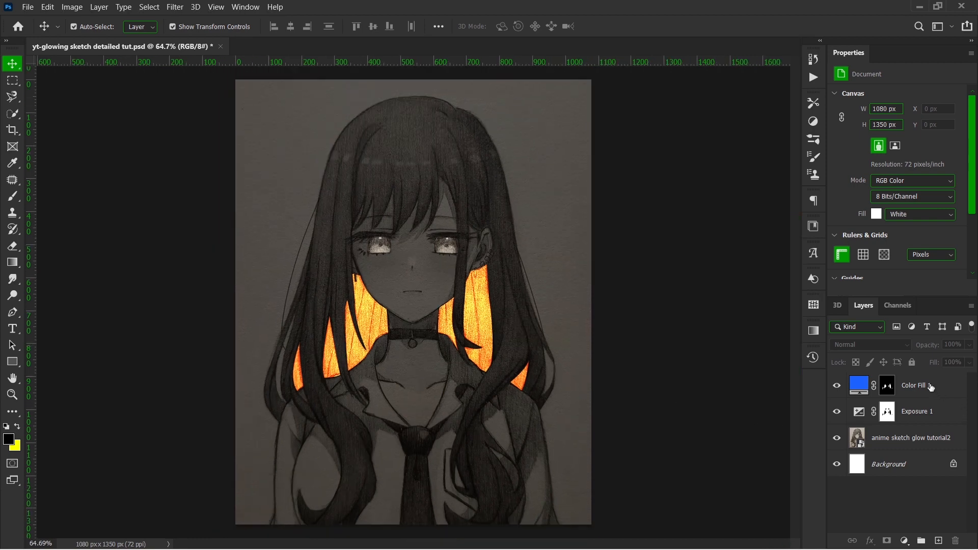
Add an orange Solid Color fill layer with color ffa018 directly above Color Fill 1
left_click(930, 387)
left_click(904, 541)
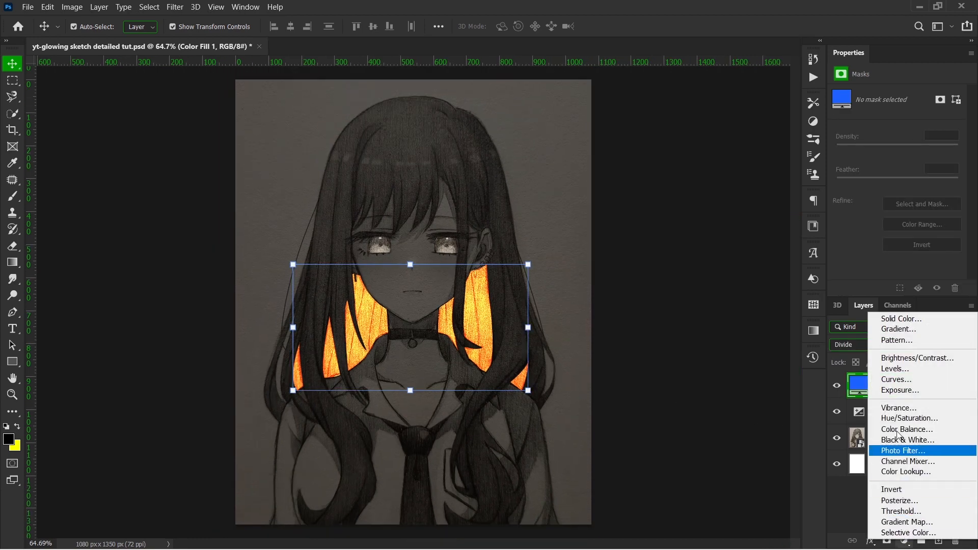
left_click(899, 320)
left_click(818, 473)
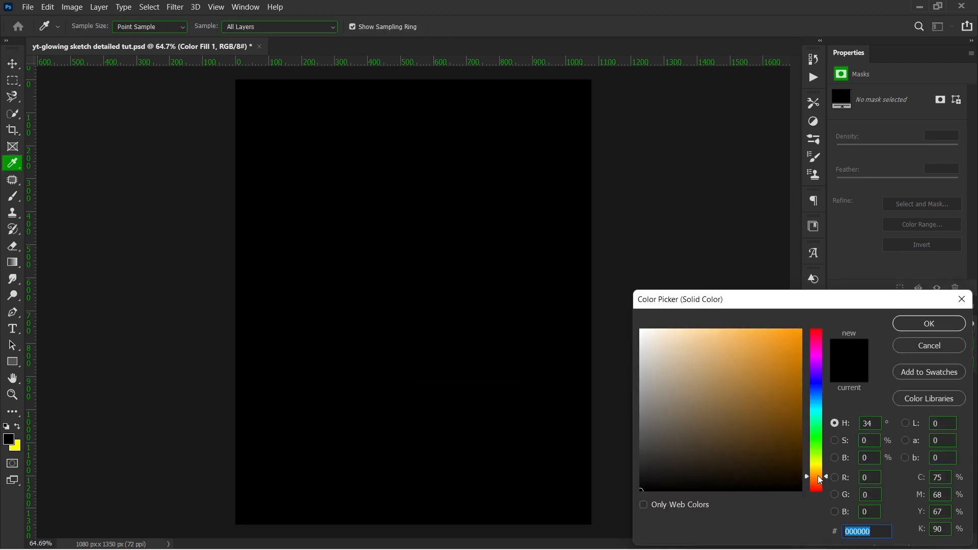
type("ff9018")
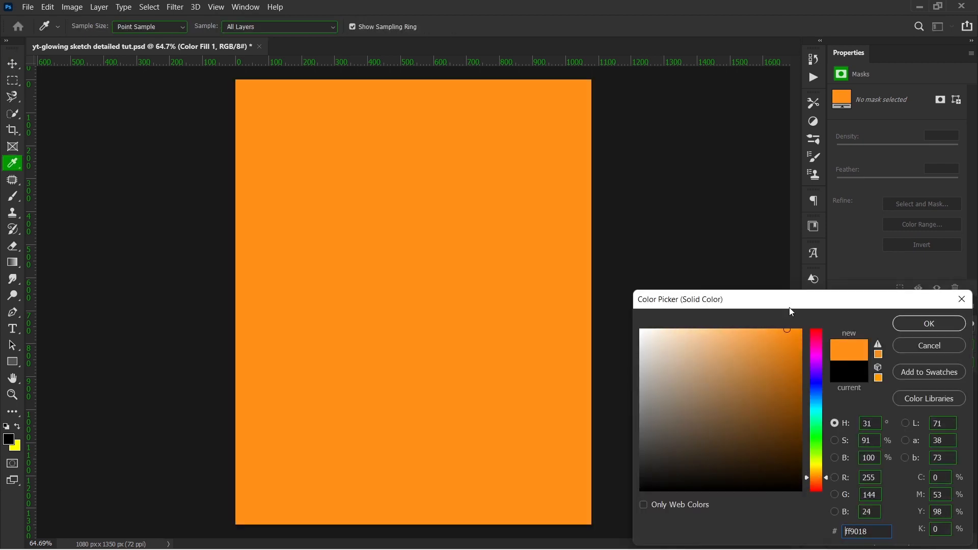
left_click(817, 475)
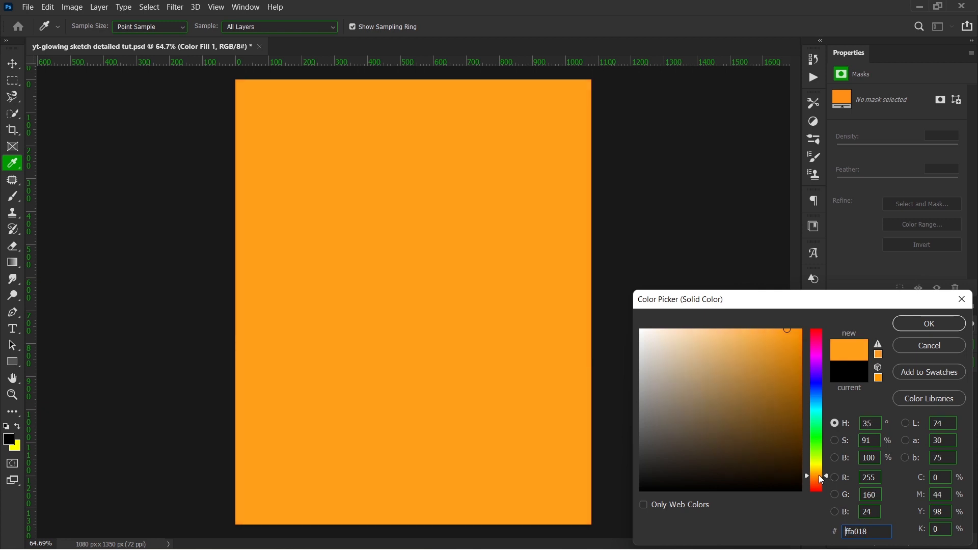
key("Return")
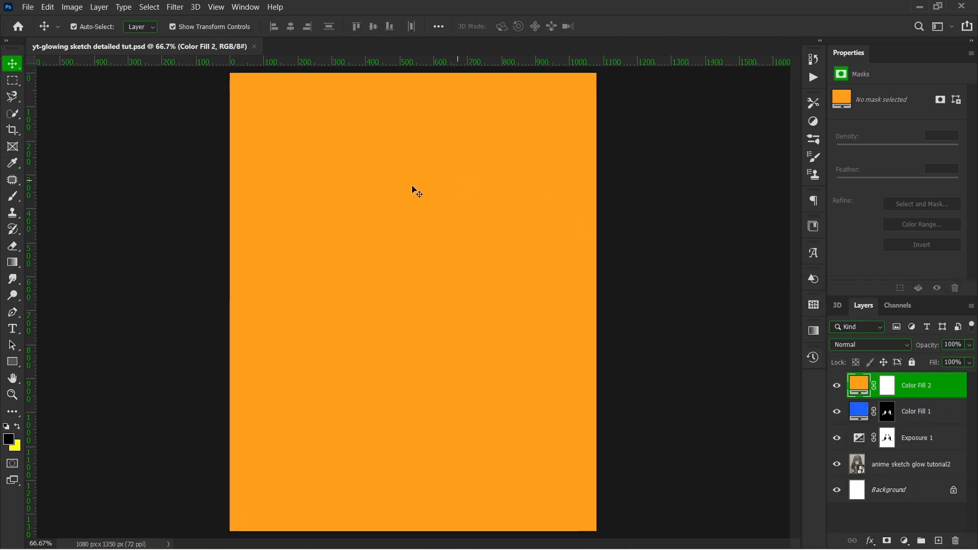
Set the Color Fill 2 layer's blend mode to Screen
scroll(449, 196, "down", 2)
scroll(445, 201, "up", 2)
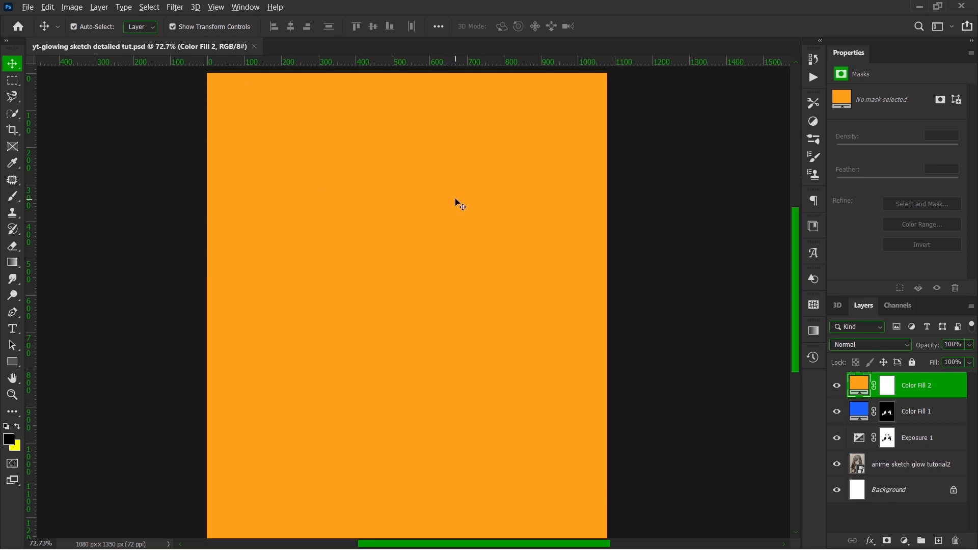
scroll(456, 203, "down", 1)
scroll(458, 189, "up", 1)
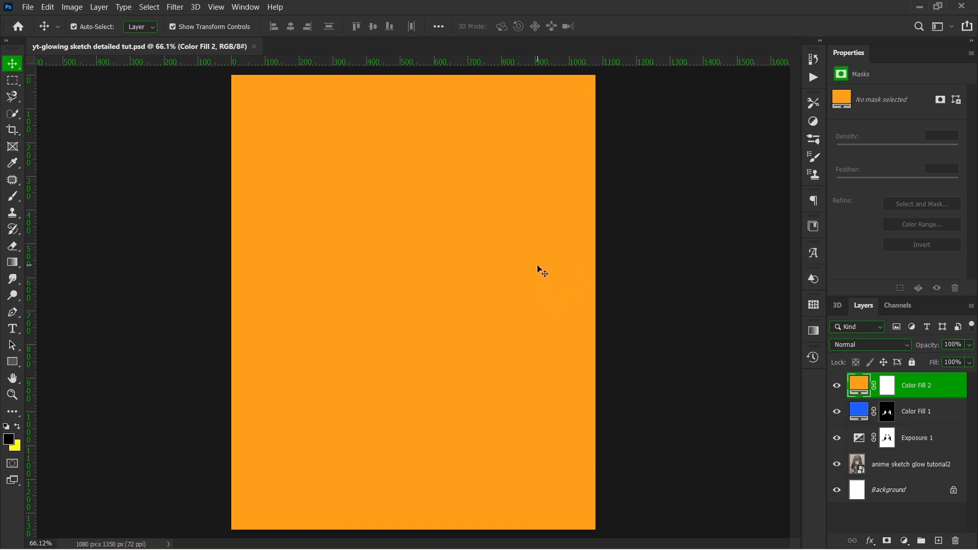
left_click(869, 345)
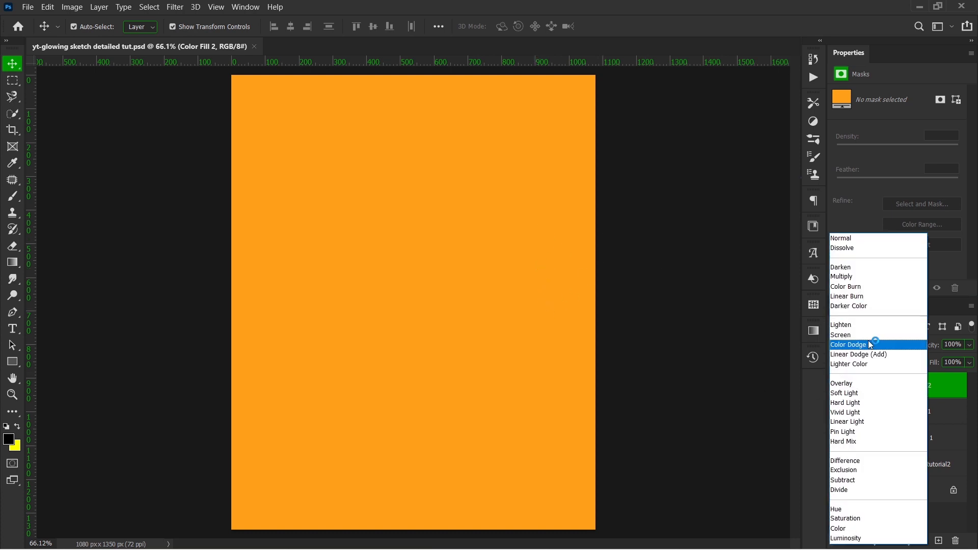
left_click(860, 336)
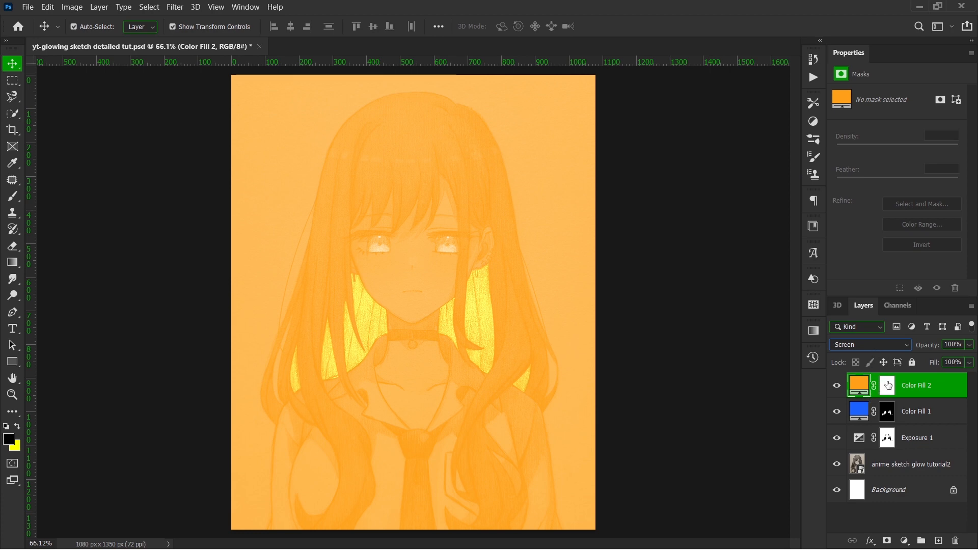
Invert the Color Fill 2 layer mask to black and prepare a white Soft Round brush with 25% flow
left_click(887, 385)
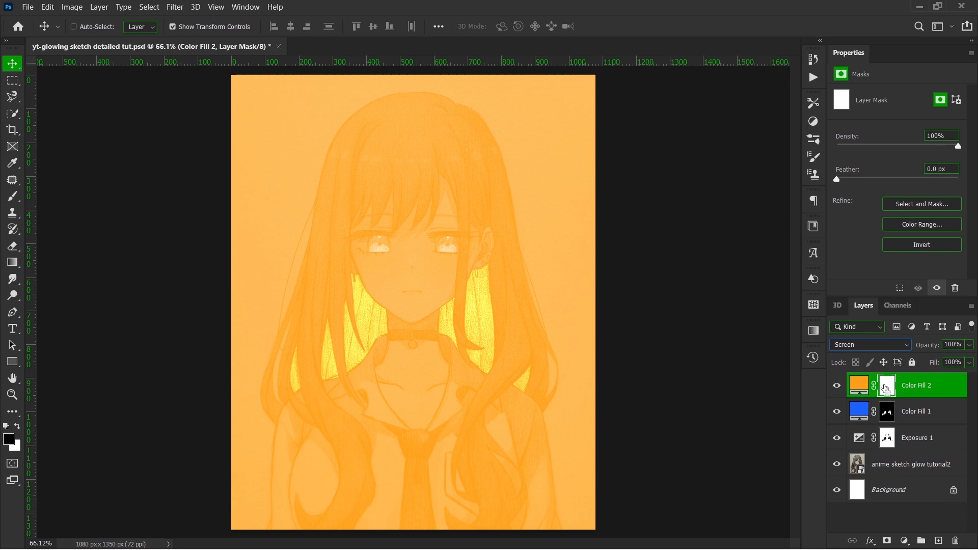
key("ctrl+i")
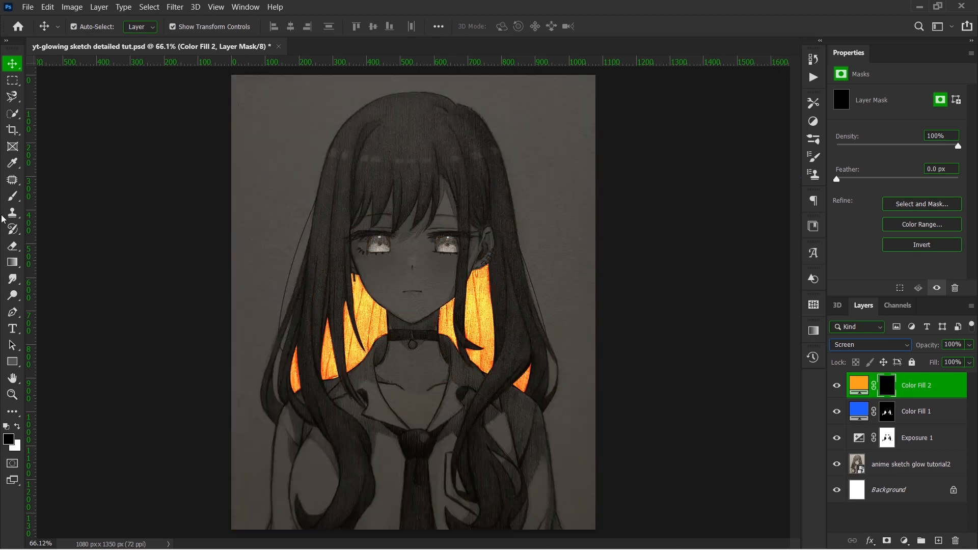
left_click(14, 200)
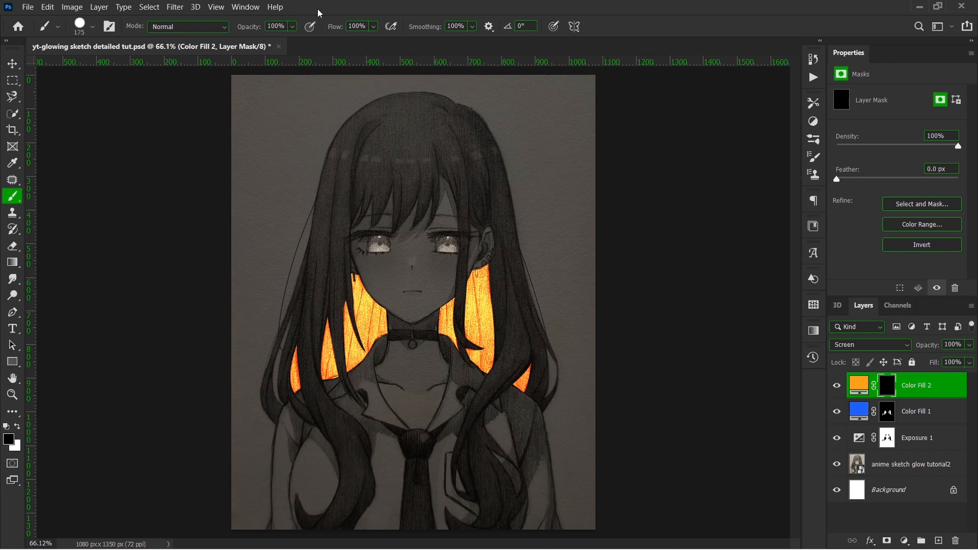
left_click(86, 28)
left_click(48, 151)
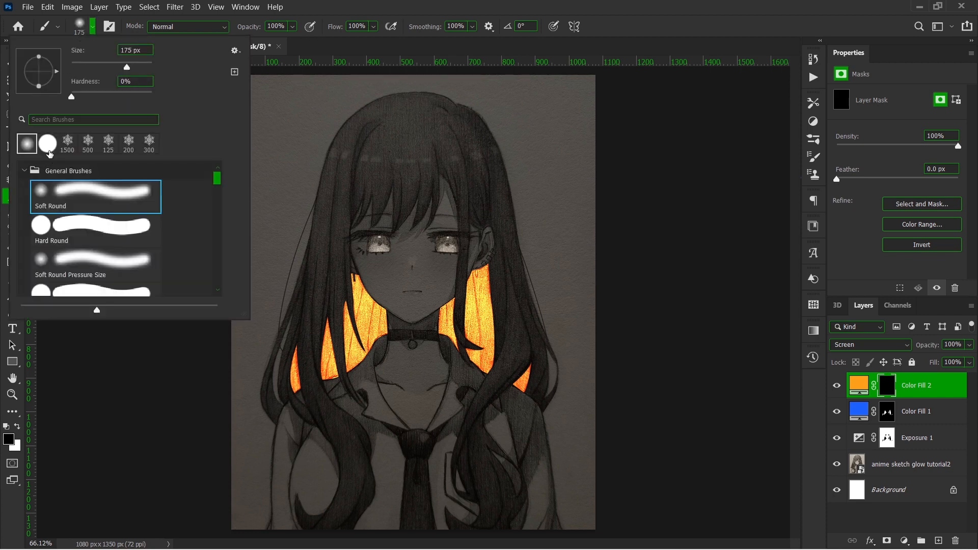
left_click(351, 53)
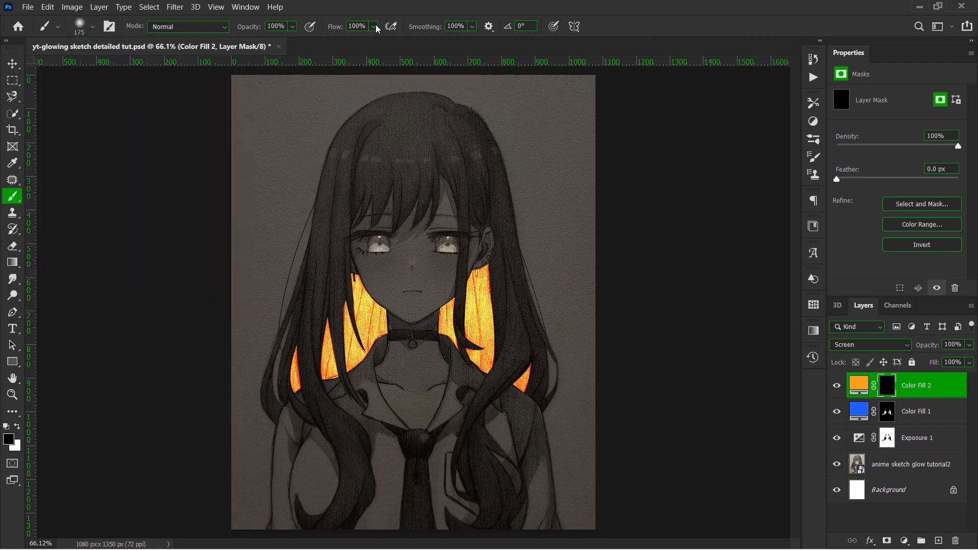
left_click(375, 27)
left_click_drag(376, 41, 349, 43)
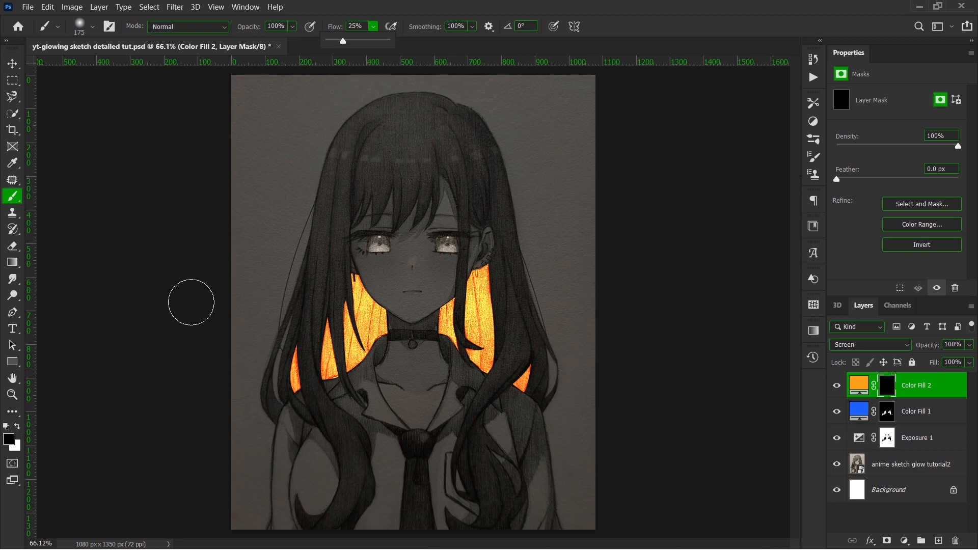
key("x")
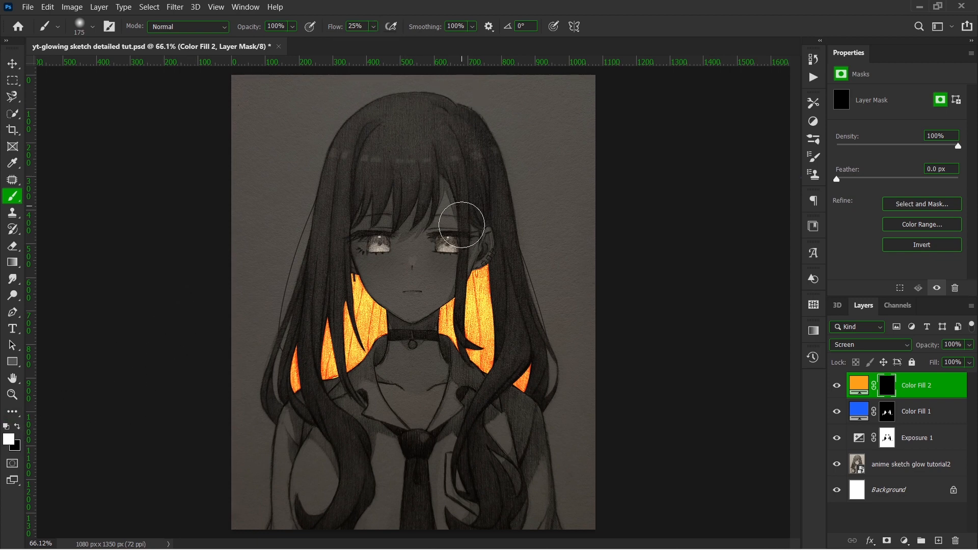
Paint an orange glow with a 90 px brush along the outer edge of the large glowing hair section below the ear
scroll(491, 269, "down", 1)
scroll(518, 268, "up", 3)
scroll(482, 286, "down", 3)
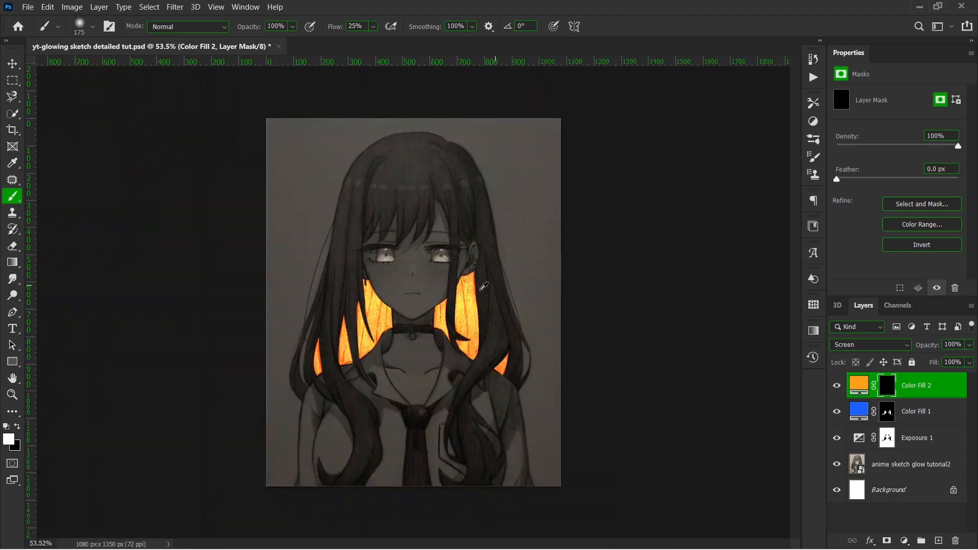
scroll(480, 295, "up", 2)
scroll(498, 295, "up", 4)
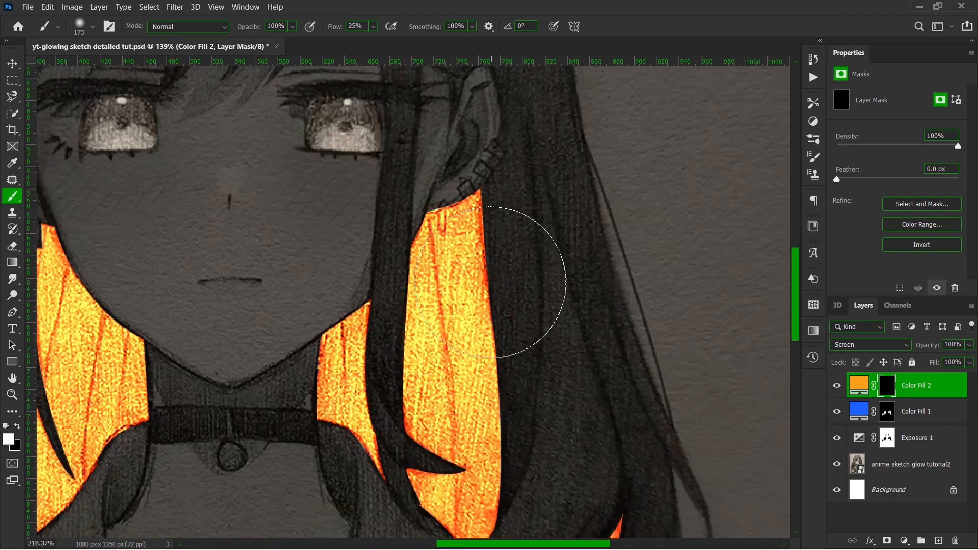
key("bracketleft")
key("bracketleft")
key("bracketleft")
key("bracketleft")
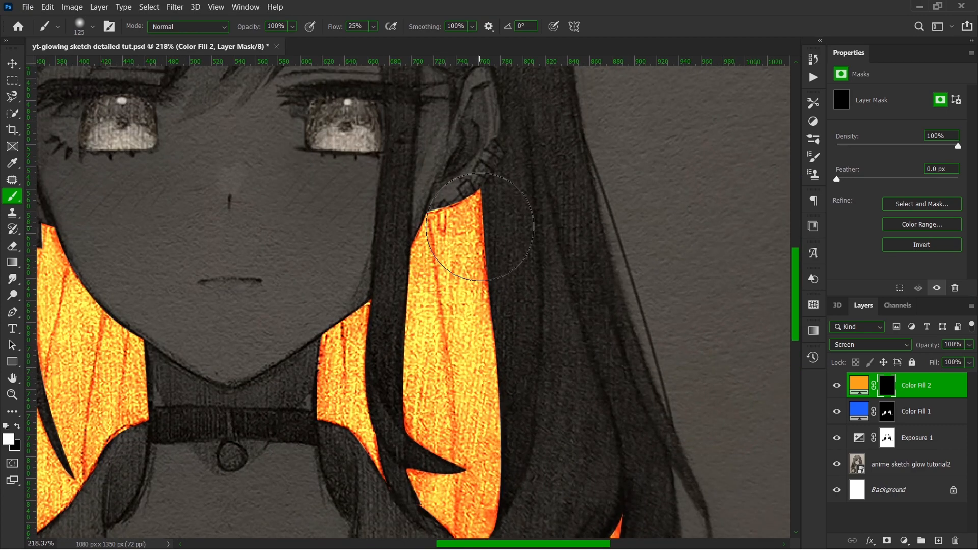
left_click(477, 204)
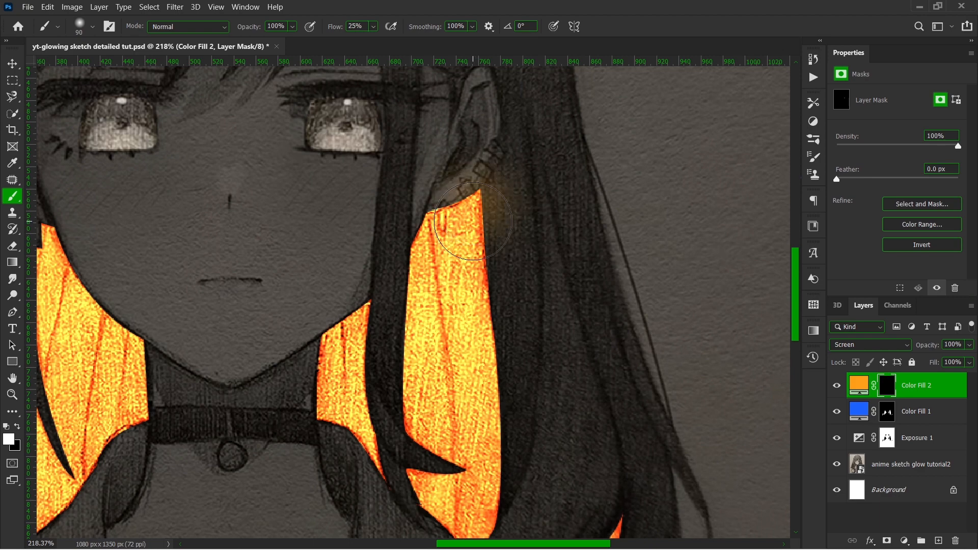
left_click(477, 222)
left_click(473, 254)
left_click(474, 287)
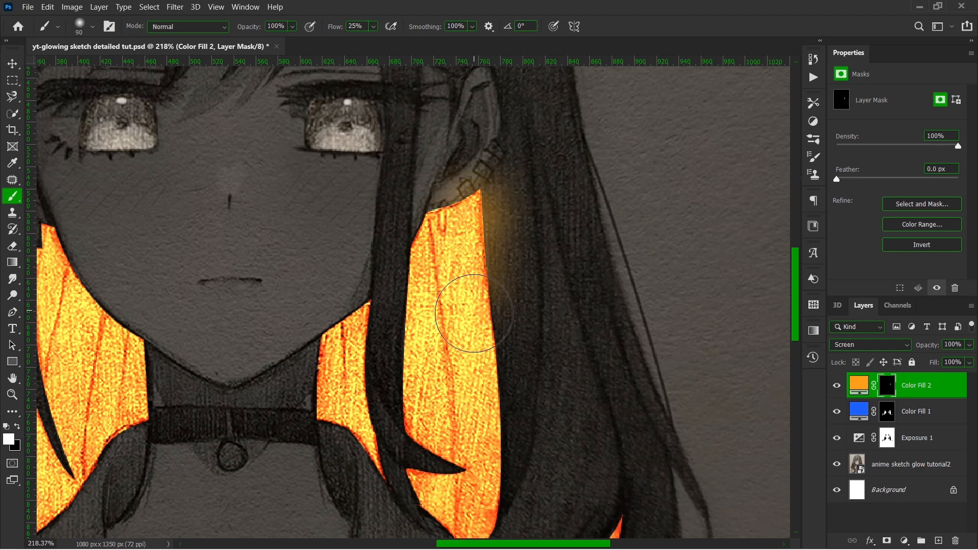
left_click(476, 312)
left_click(478, 338)
left_click(481, 368)
left_click(482, 402)
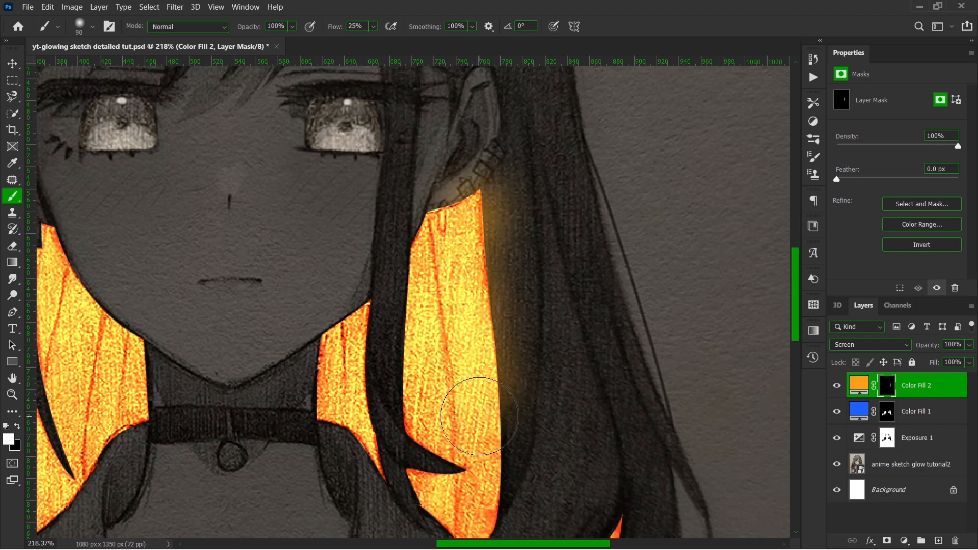
left_click(482, 425)
left_click(484, 448)
left_click(485, 471)
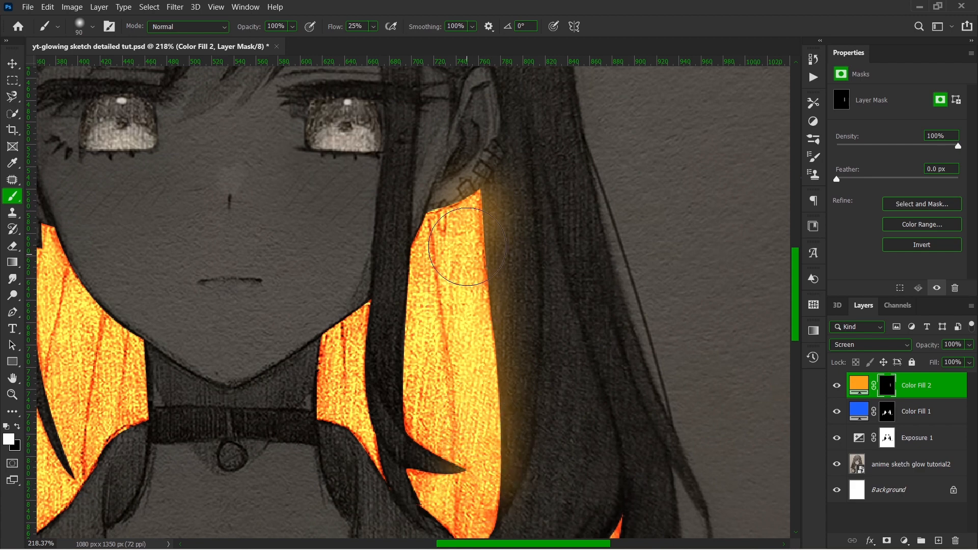
Paint the glow along the top and inner edge of the hair section below the ear, down to the pointed strand
left_click(466, 213)
left_click(443, 216)
left_click(423, 219)
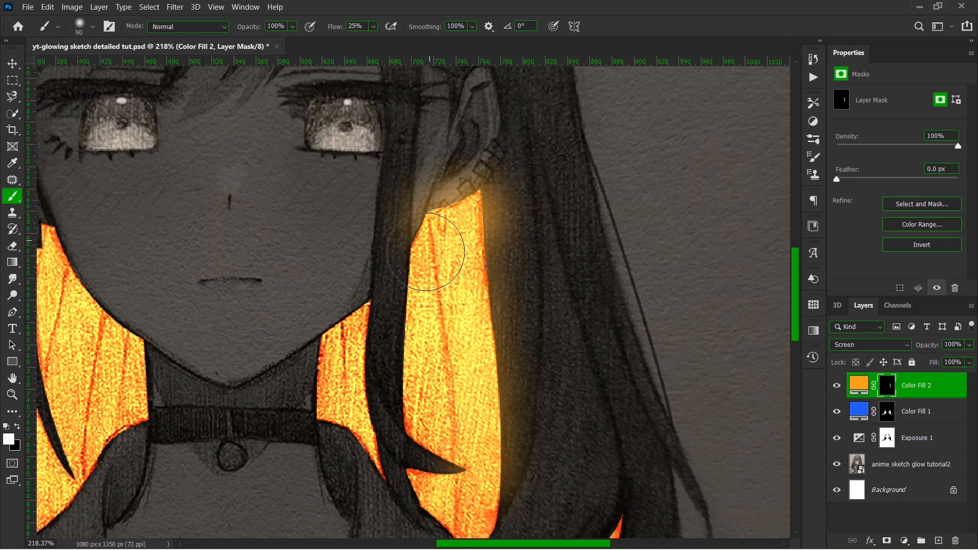
left_click(422, 257)
left_click(421, 282)
left_click(418, 319)
left_click(416, 344)
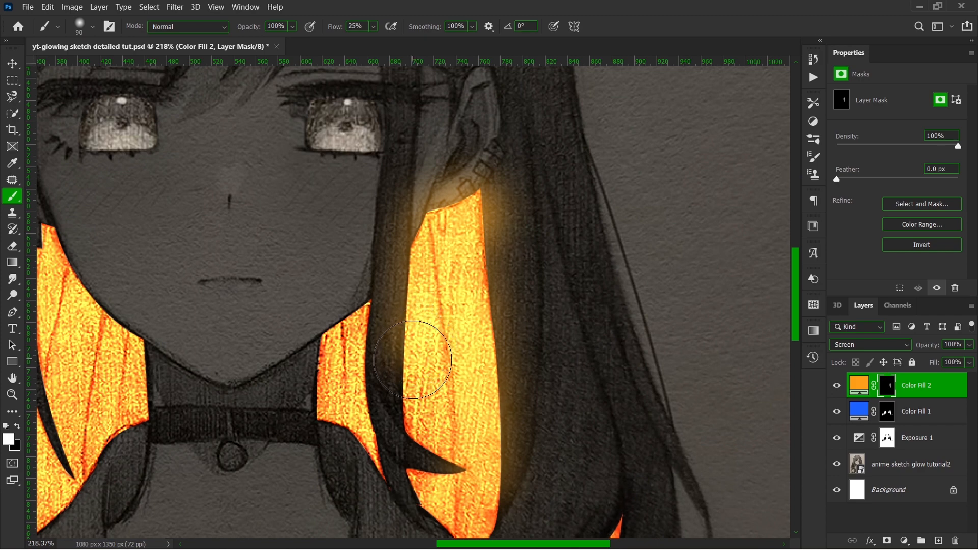
left_click(410, 369)
left_click(414, 391)
left_click(425, 413)
left_click(443, 430)
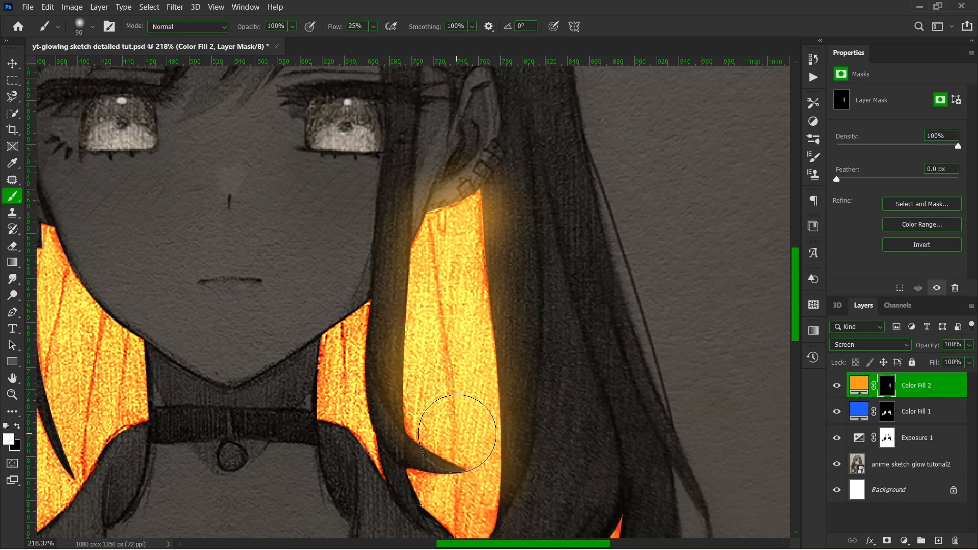
Paint the glow around the narrow glowing hair section between the neck and the dark strand on the sketch's right side
left_click(358, 318)
left_click(356, 355)
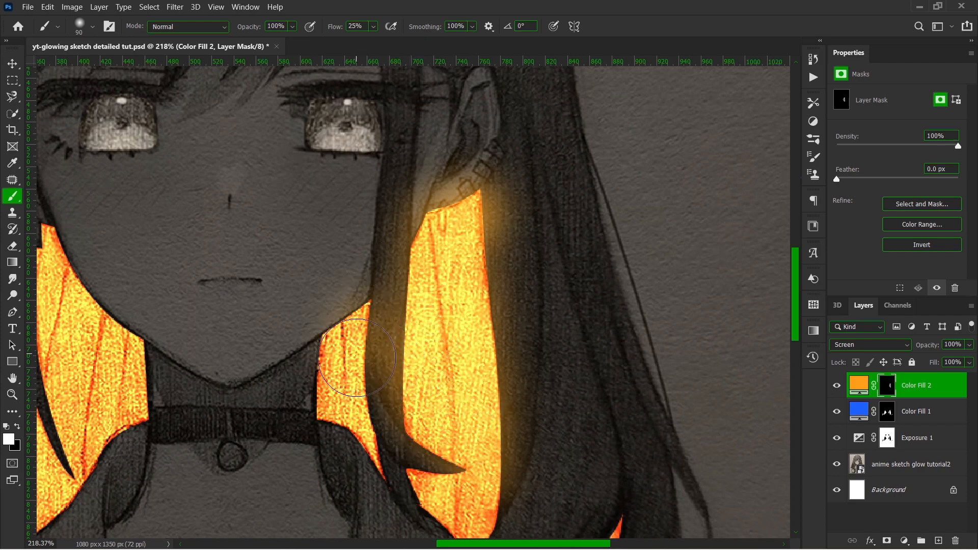
left_click(357, 379)
left_click(360, 392)
left_click(362, 408)
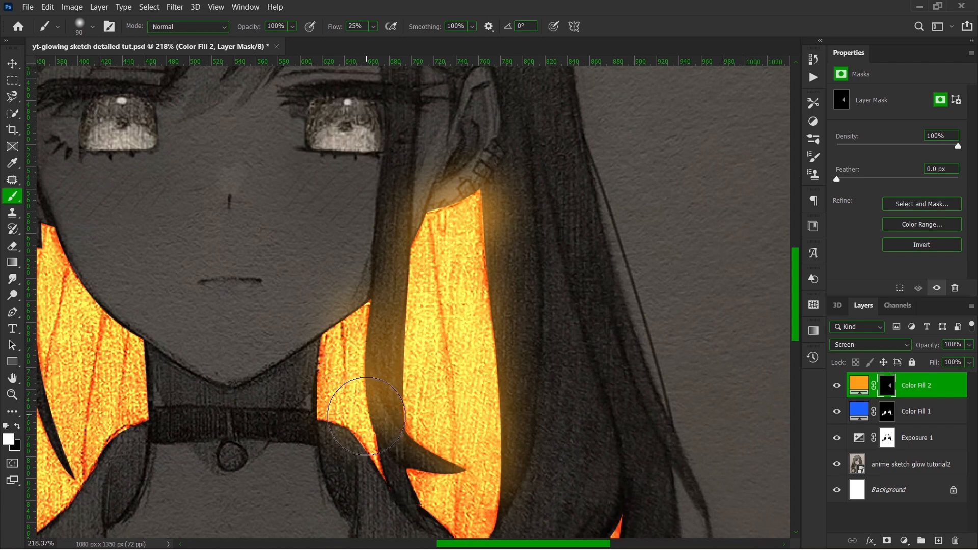
left_click(341, 427)
left_click(312, 391)
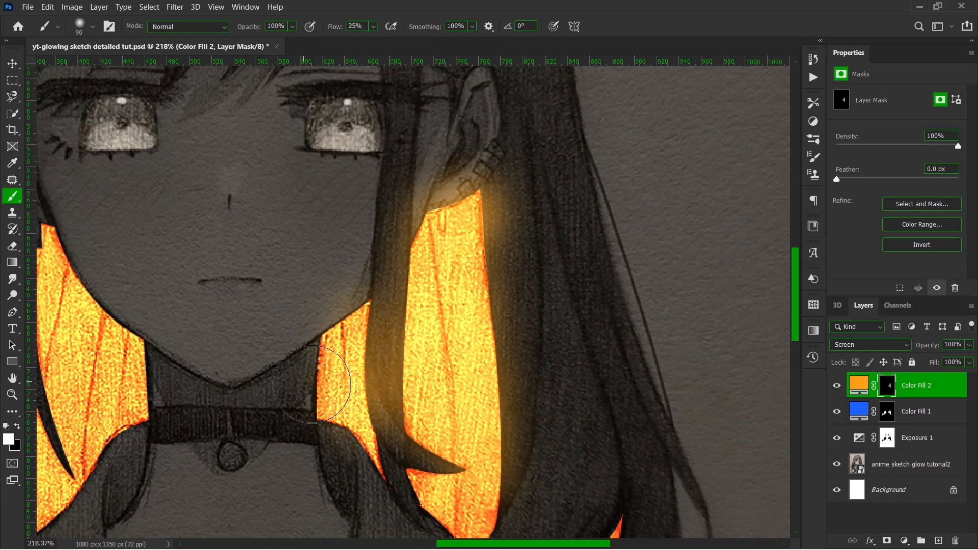
left_click(361, 410)
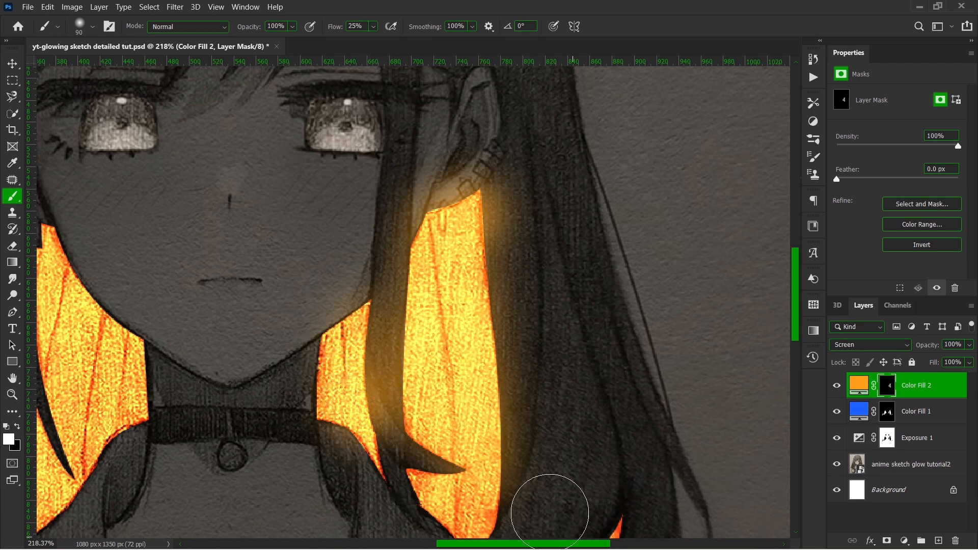
Reduce the brush to 70 px and extend the glow over the right inner hair and the small triangular gap beside the shoulder
scroll(490, 289, "down", 1)
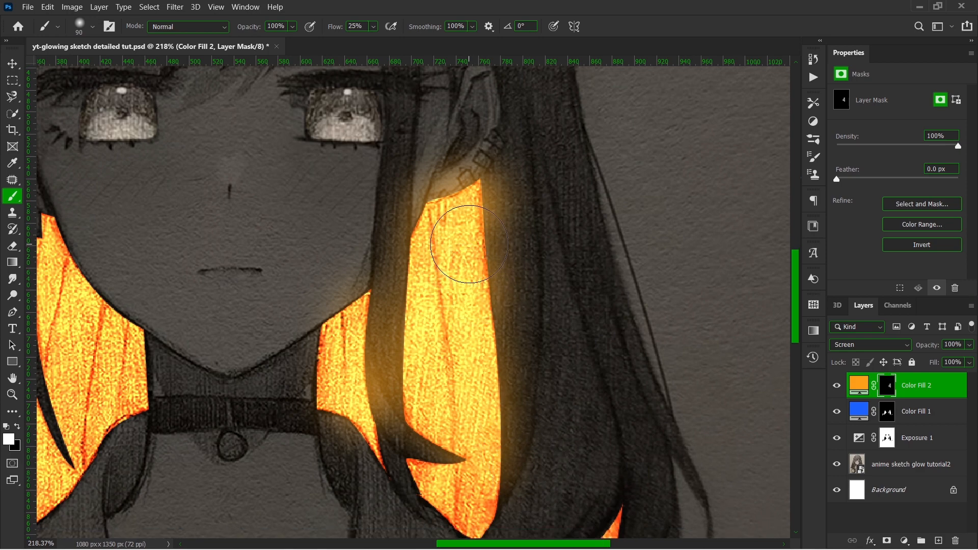
key("bracketleft")
key("bracketleft")
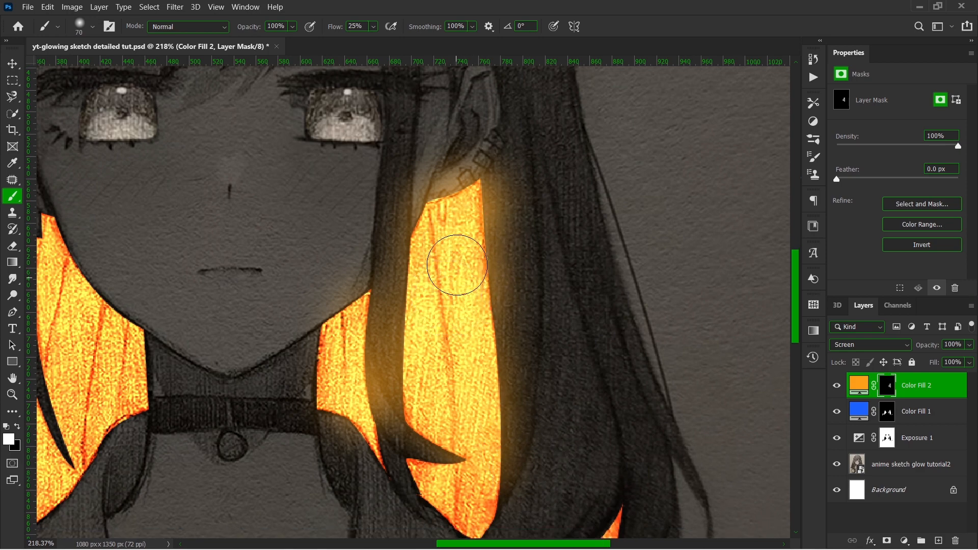
mouse_move(456, 258)
left_mouse_down()
mouse_move(429, 252)
mouse_move(422, 330)
left_mouse_up()
scroll(451, 411, "down", 3)
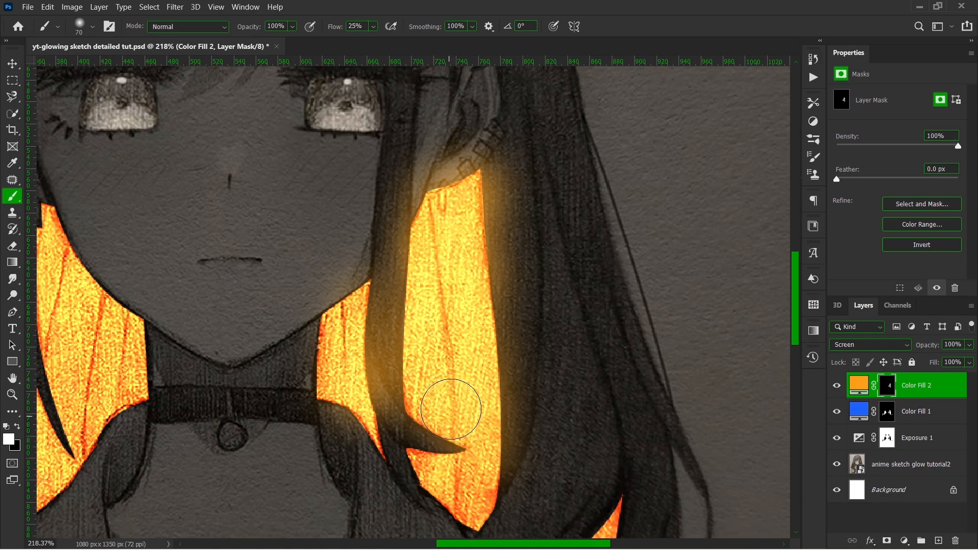
scroll(452, 400, "up", 1)
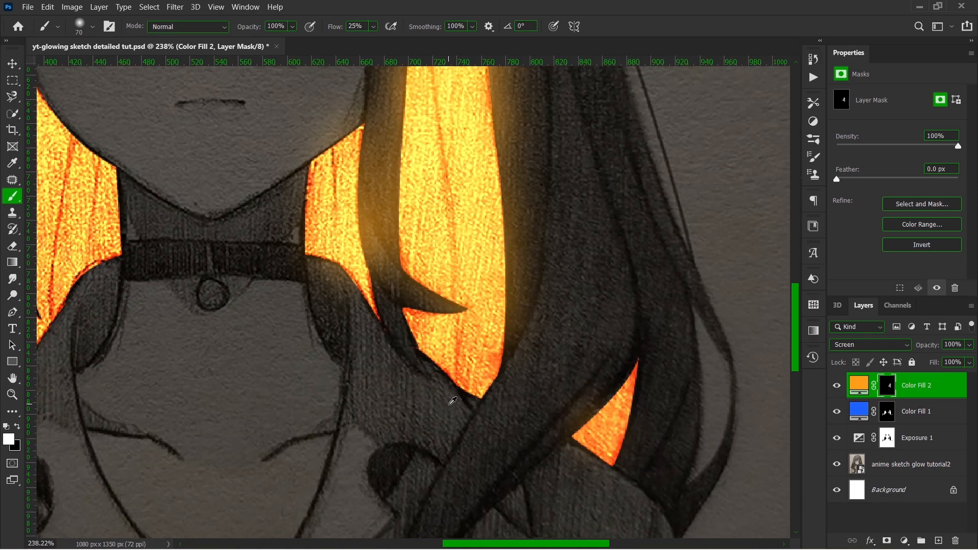
scroll(514, 371, "down", 5)
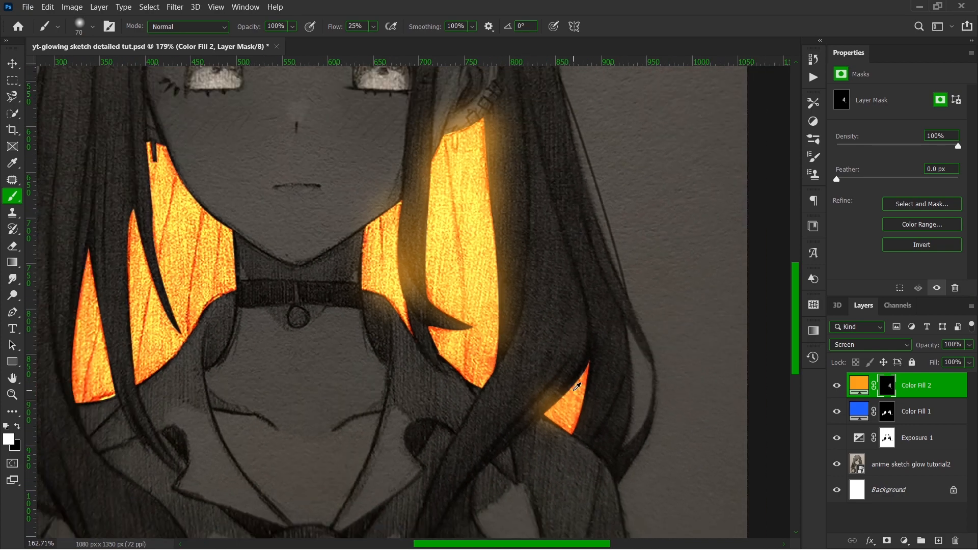
Paint the glow on the left inner hair, along the jawline and the dark strand crossing it
scroll(289, 258, "up", 6)
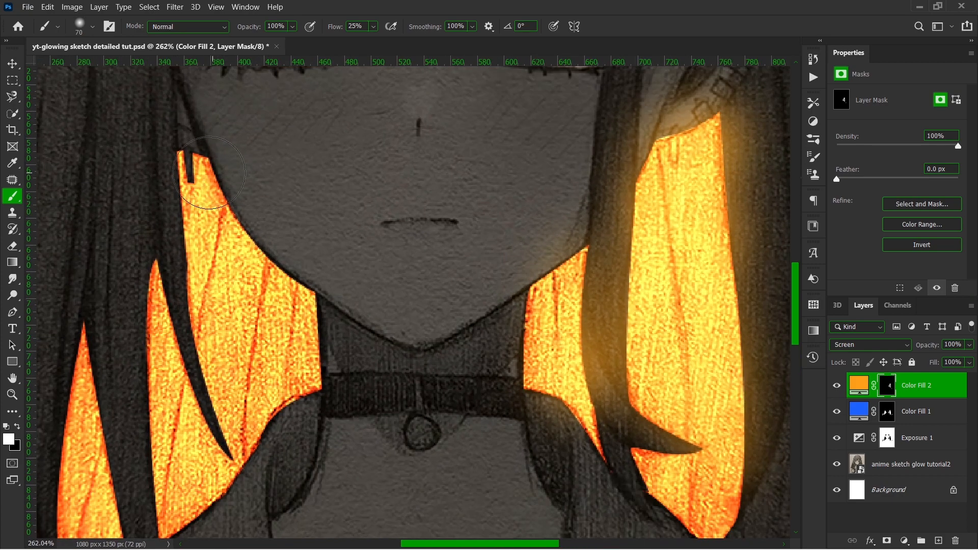
mouse_move(209, 172)
left_mouse_down()
mouse_move(214, 195)
mouse_move(196, 191)
mouse_move(207, 222)
mouse_move(223, 226)
mouse_move(252, 281)
mouse_move(246, 267)
mouse_move(301, 309)
mouse_move(296, 378)
mouse_move(278, 387)
mouse_move(298, 358)
mouse_move(302, 393)
mouse_move(196, 494)
mouse_move(177, 350)
mouse_move(175, 394)
mouse_move(196, 442)
mouse_move(164, 447)
mouse_move(174, 483)
left_mouse_up()
scroll(179, 479, "up", 3)
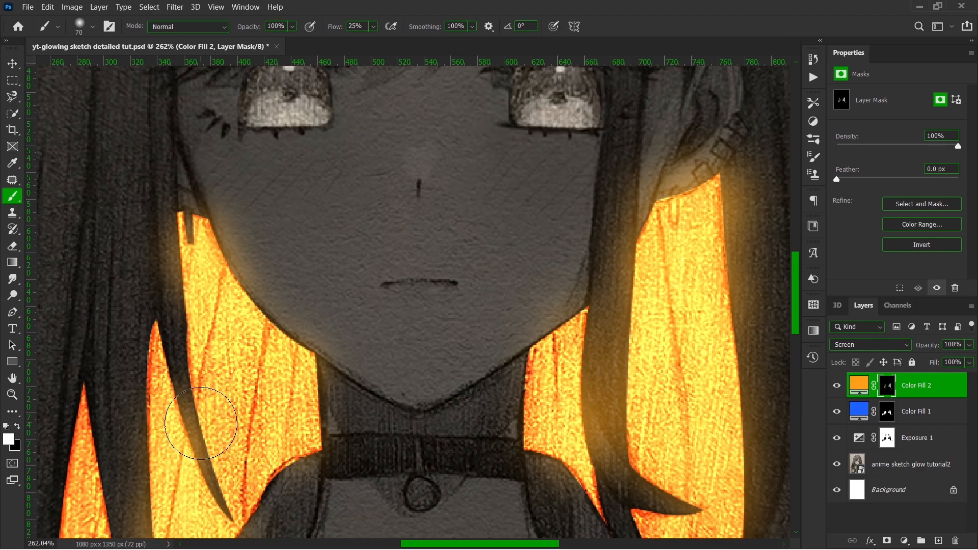
Paint the glow along the lower edges of the left inner hair and on the right section beside the choker
scroll(203, 433, "down", 5)
scroll(209, 372, "down", 3)
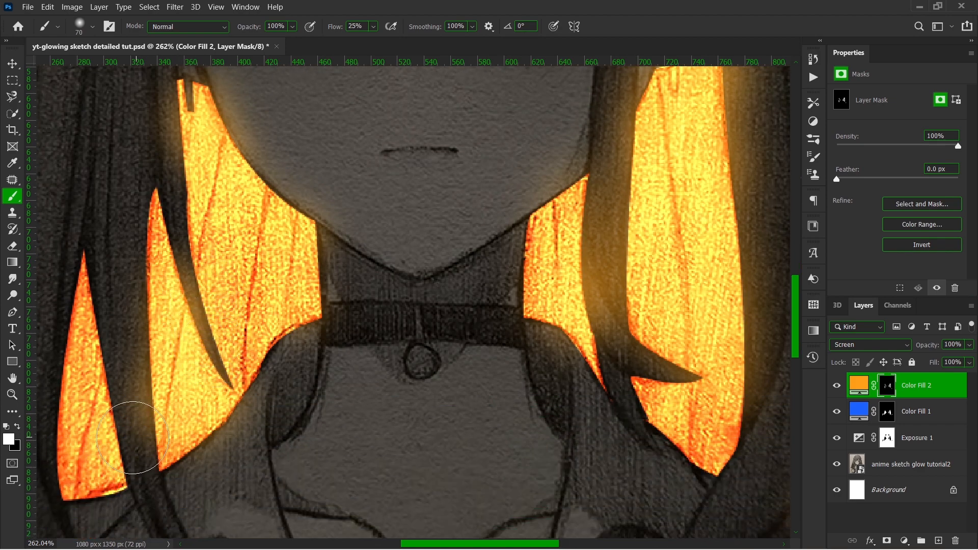
mouse_move(132, 438)
left_mouse_down()
mouse_move(102, 458)
mouse_move(109, 461)
mouse_move(102, 410)
mouse_move(86, 379)
mouse_move(104, 461)
mouse_move(79, 481)
mouse_move(116, 480)
left_mouse_up()
mouse_move(214, 405)
left_mouse_down()
mouse_move(222, 406)
mouse_move(183, 433)
mouse_move(242, 334)
mouse_move(268, 326)
mouse_move(293, 338)
left_mouse_up()
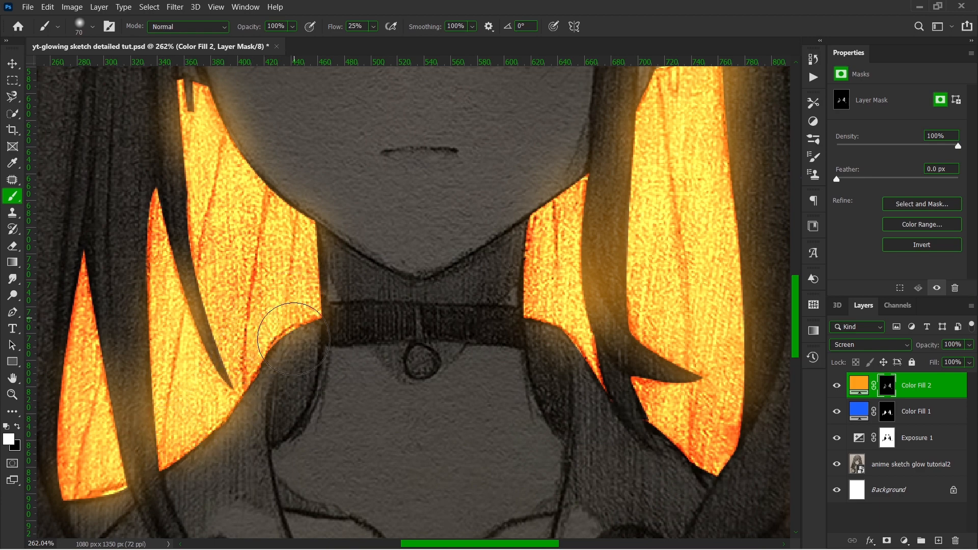
mouse_move(510, 298)
left_mouse_down()
mouse_move(537, 266)
mouse_move(549, 211)
left_mouse_up()
Change the Color Fill 2 glow colour to the deeper, fully saturated orange ff7200
scroll(406, 236, "down", 2)
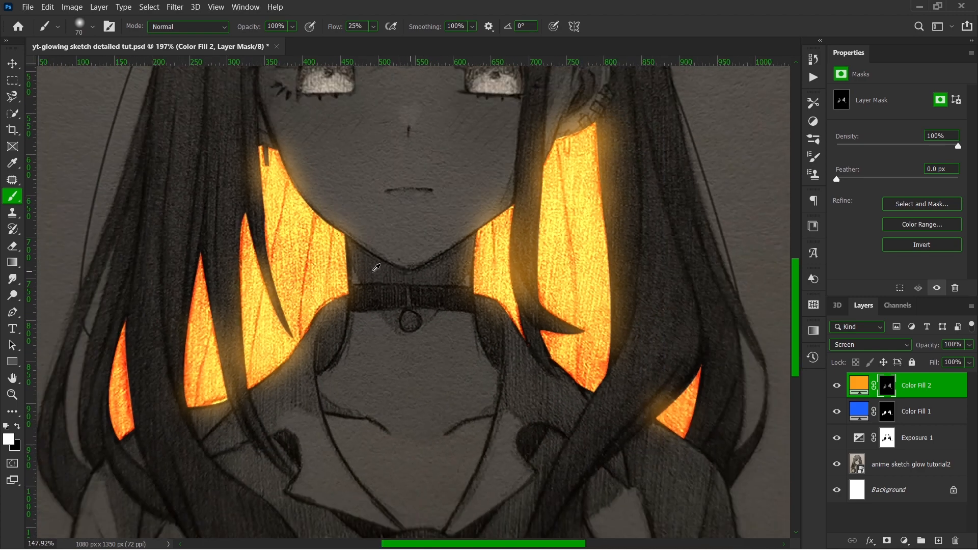
scroll(376, 267, "down", 5)
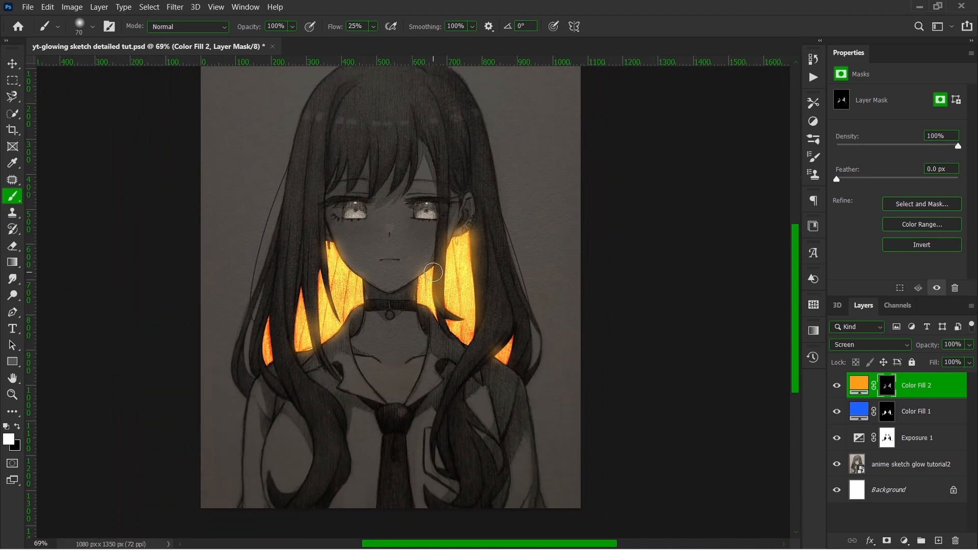
scroll(433, 273, "up", 1)
scroll(430, 257, "up", 3)
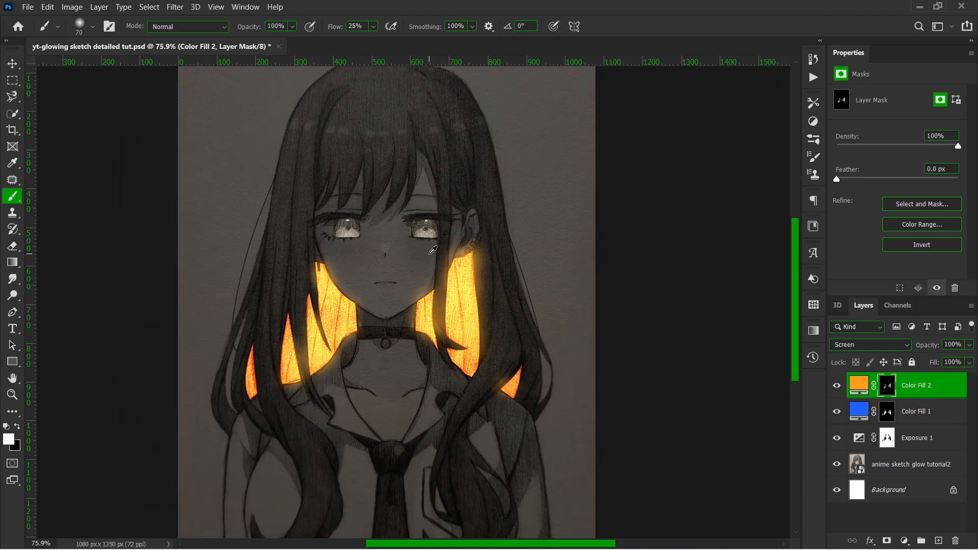
double_click(864, 385)
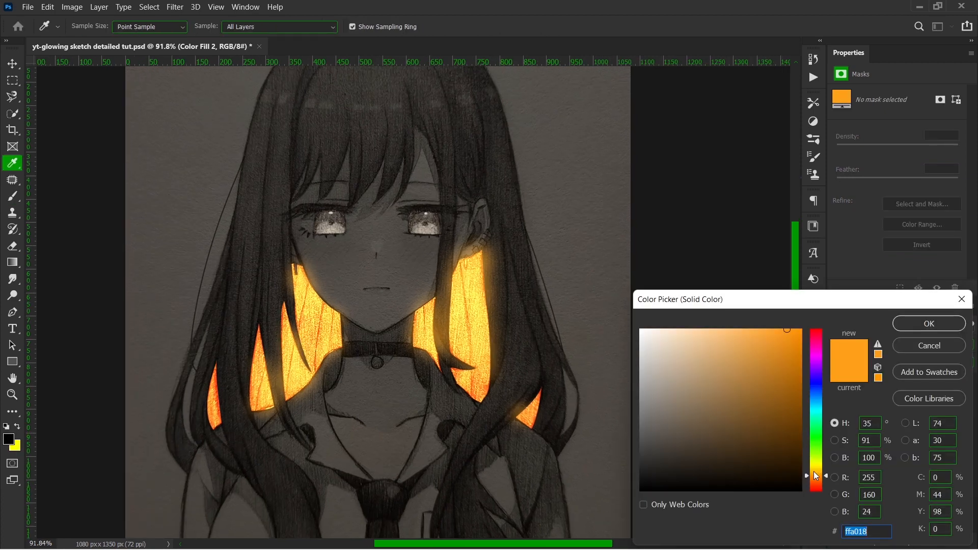
left_click_drag(789, 333, 813, 324)
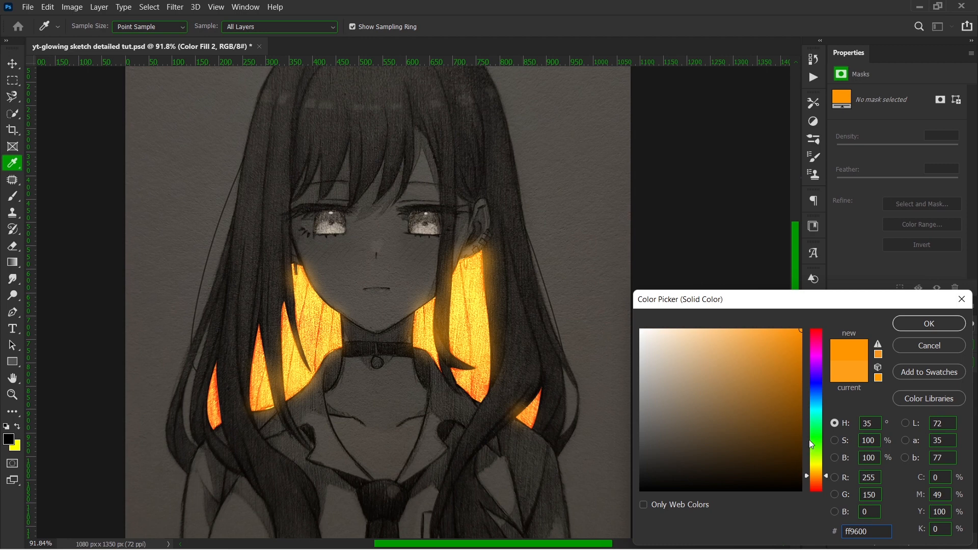
left_click_drag(814, 477, 818, 478)
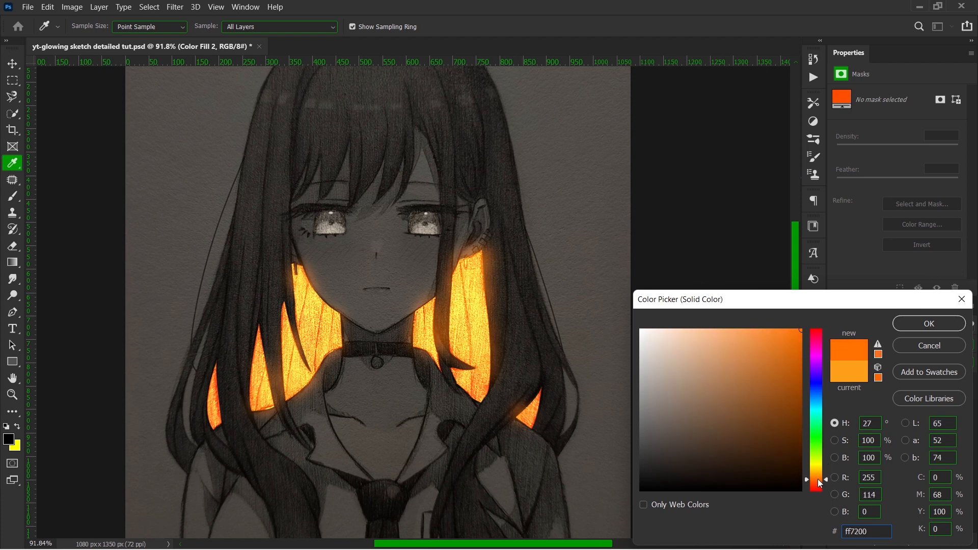
left_click(914, 329)
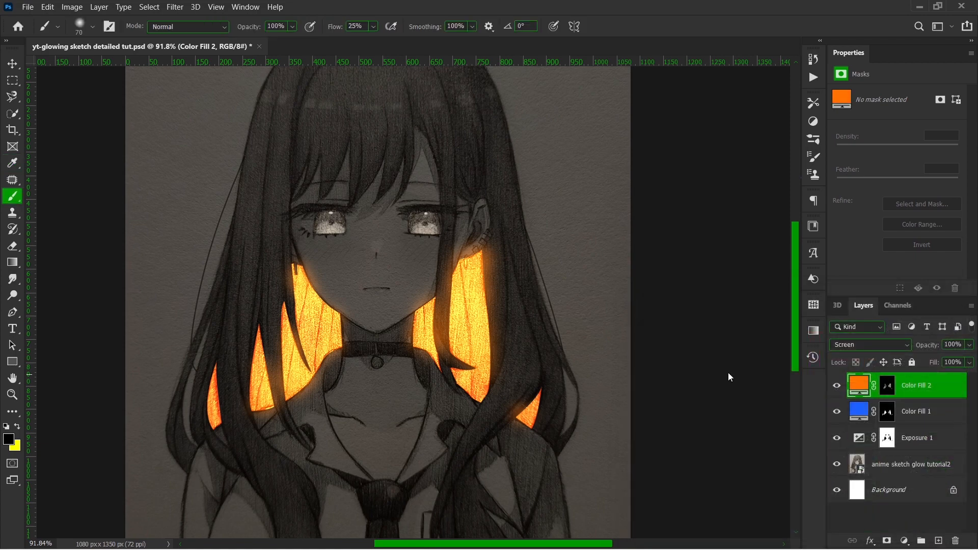
Target the Color Fill 2 mask, enlarge the brush to 250 px and lower its flow to 11%
left_click(887, 385)
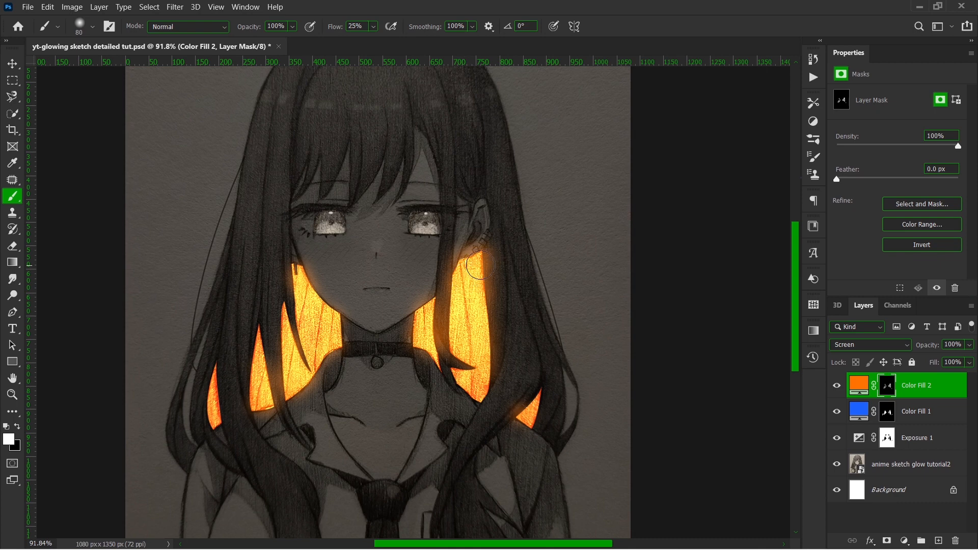
key("bracketright")
key("bracketright")
key("bracketright")
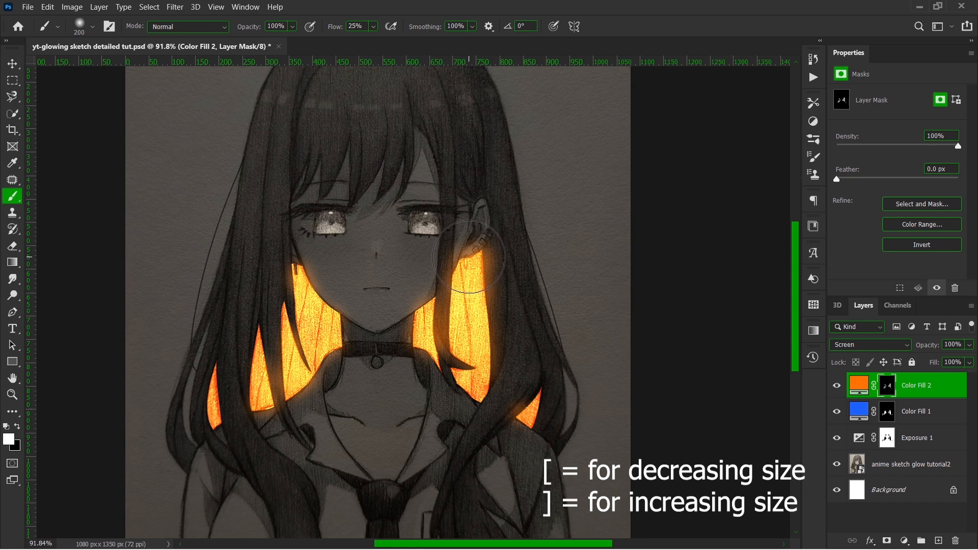
key("bracketleft")
left_click(93, 26)
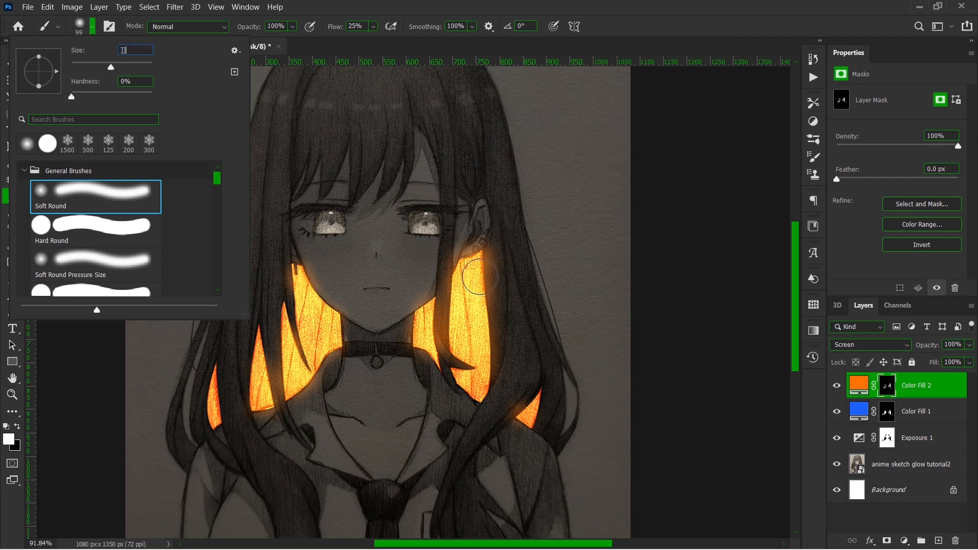
key("bracketright")
key("Return")
key("Return")
key("bracketright")
key("bracketright")
key("bracketright")
key("bracketright")
key("bracketright")
key("bracketright")
key("bracketright")
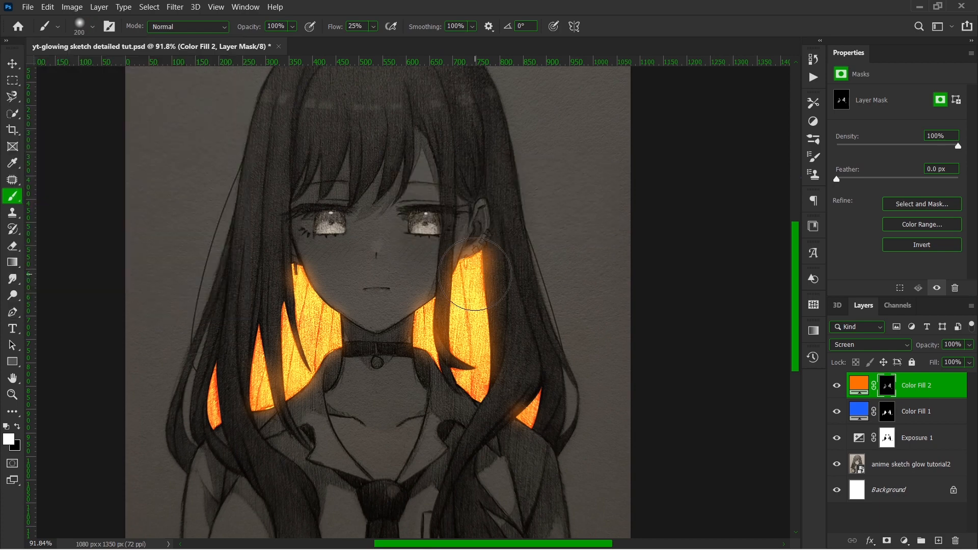
scroll(482, 272, "up", 2)
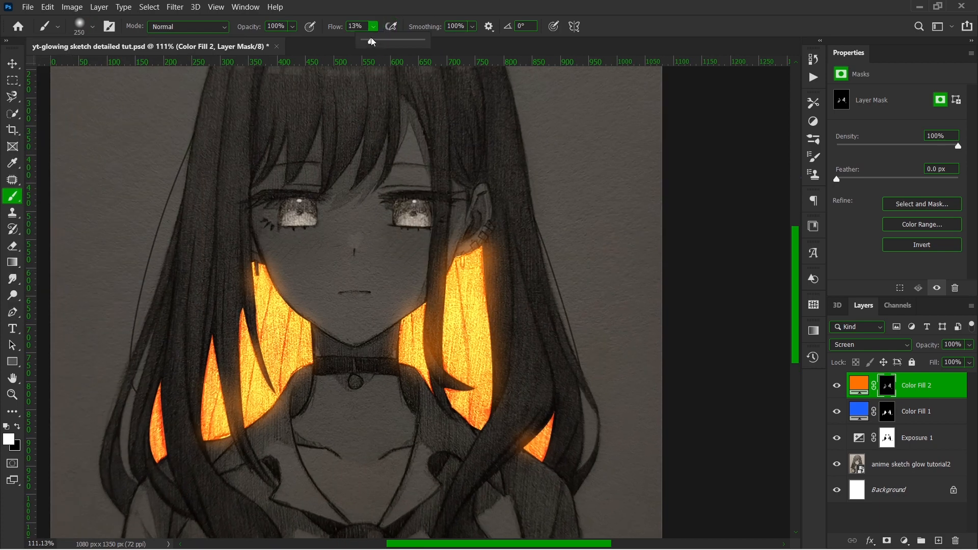
left_click(450, 60)
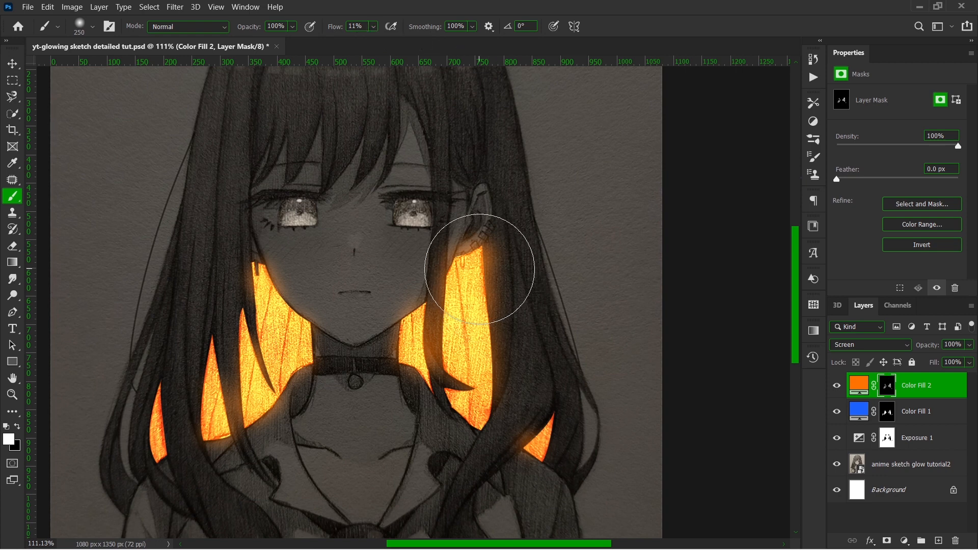
Paint a softer, wider orange glow around the right inner hair, the left inner hair and the small triangular gap beside the shoulder
left_click(479, 268)
mouse_move(479, 267)
left_mouse_down()
mouse_move(470, 400)
mouse_move(416, 335)
mouse_move(450, 276)
left_mouse_up()
left_click(257, 276)
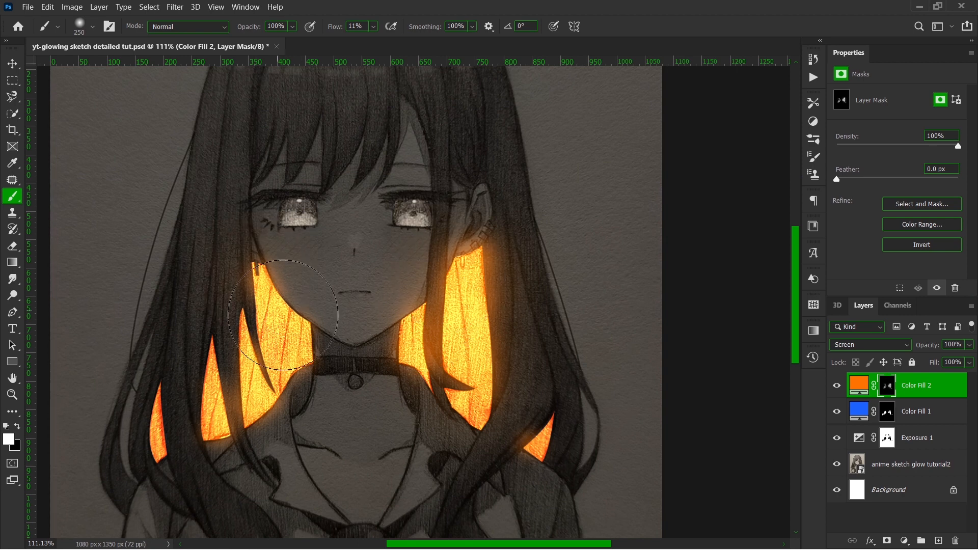
mouse_move(293, 359)
left_mouse_down()
mouse_move(268, 405)
mouse_move(160, 439)
mouse_move(188, 399)
mouse_move(213, 319)
mouse_move(245, 280)
left_mouse_up()
left_click(539, 445)
left_click(545, 429)
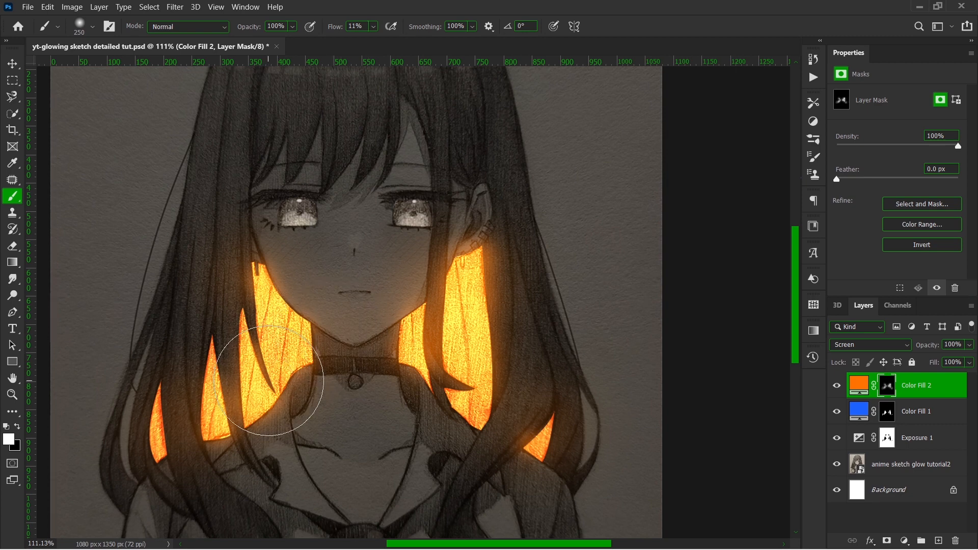
Spread a broad, faint orange glow over the hair and shoulders with a 600 px brush at 5% flow
scroll(240, 422, "down", 1)
scroll(240, 422, "down", 1)
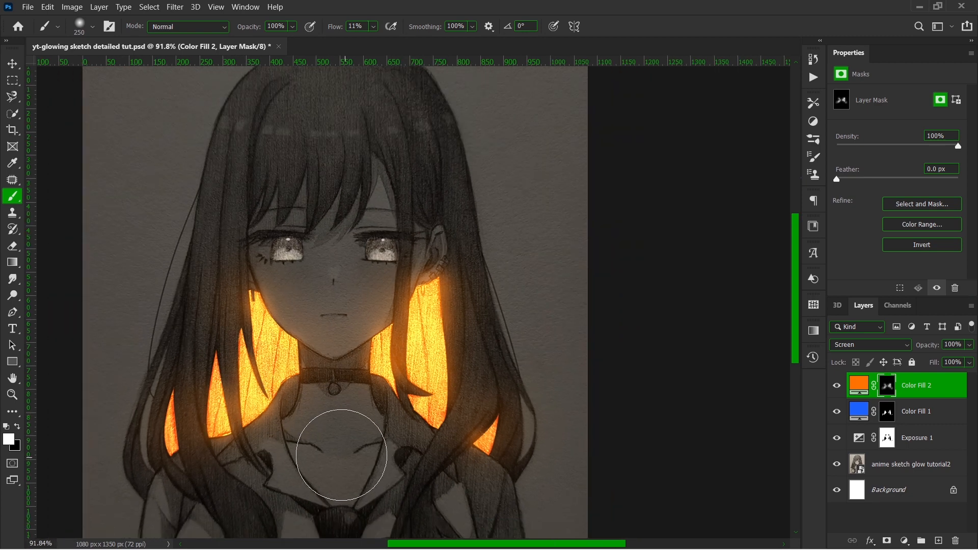
key("bracketright")
key("bracketright")
key("bracketright")
key("bracketright")
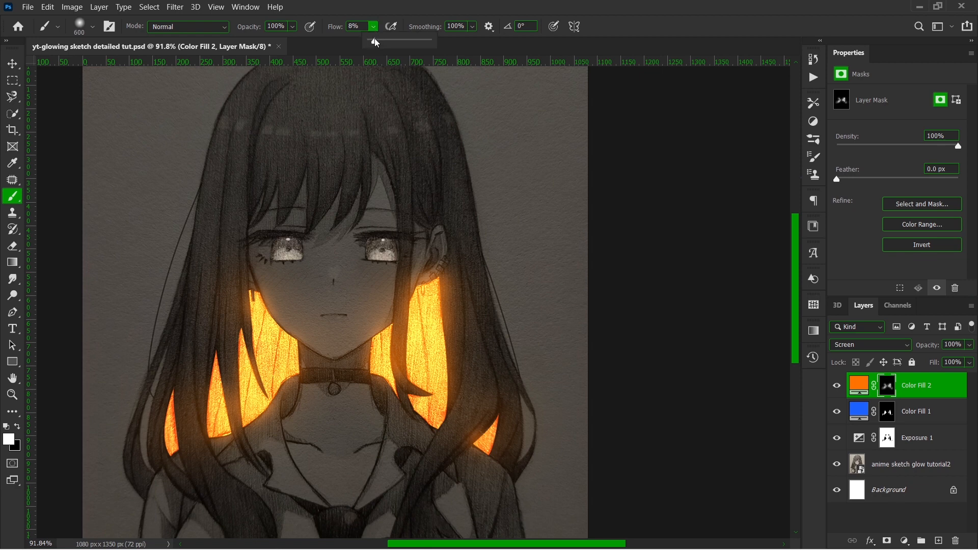
left_click_drag(373, 42, 373, 42)
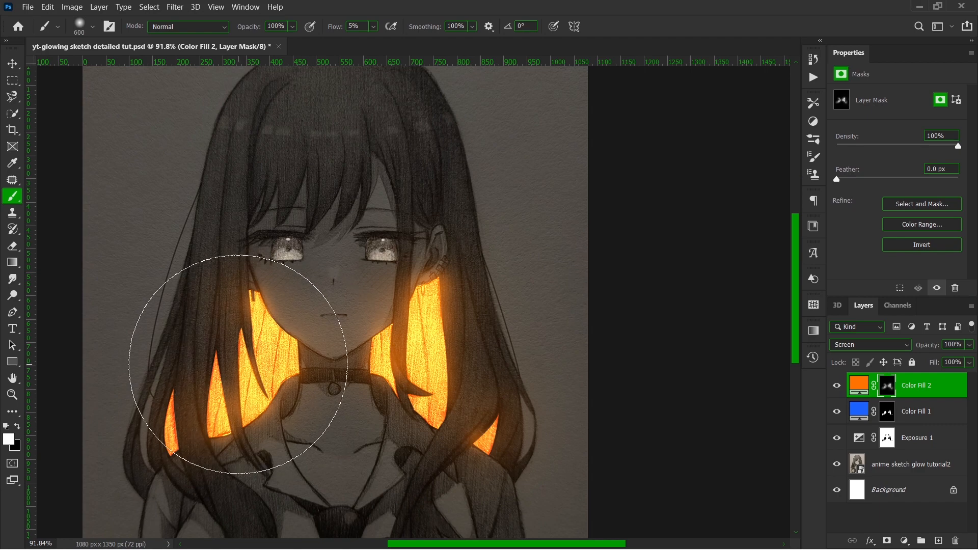
scroll(422, 387, "down", 3)
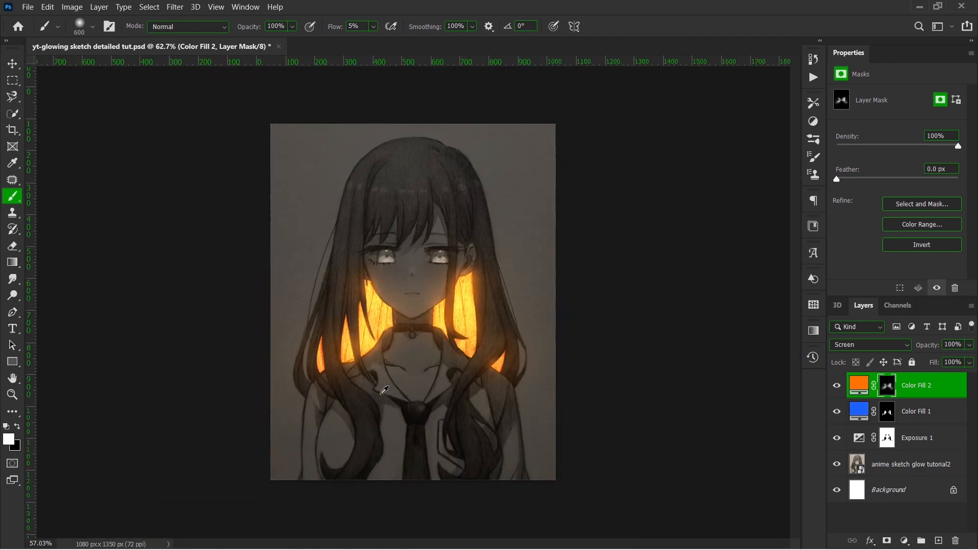
scroll(422, 390, "up", 2)
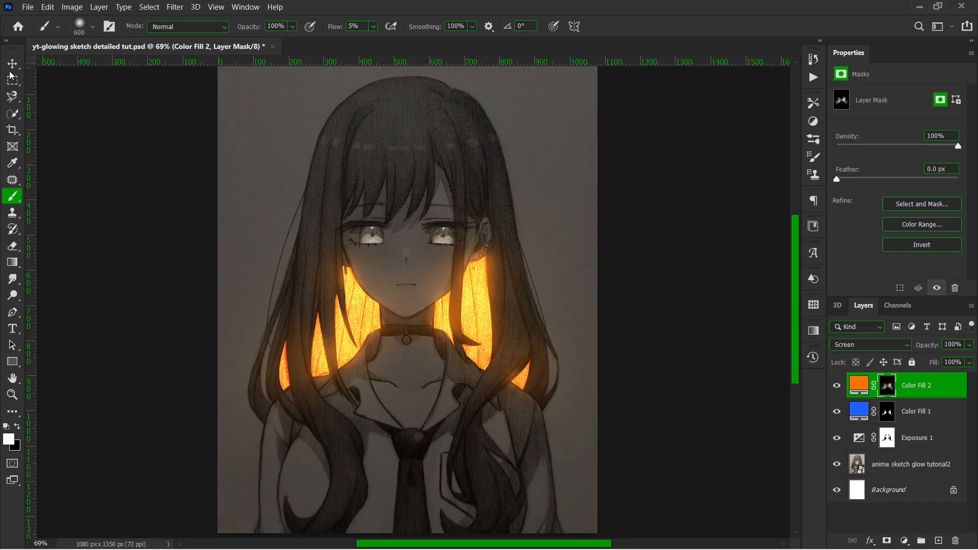
Add a white Solid Color fill layer above Color Fill 2 and invert its mask to black
left_click(10, 66)
left_click(65, 159)
left_click(919, 397)
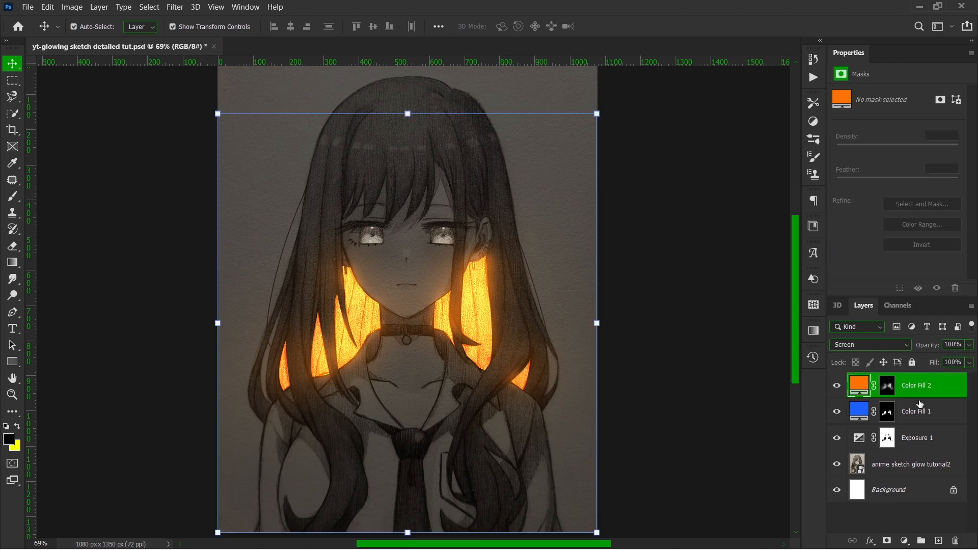
left_click(665, 311)
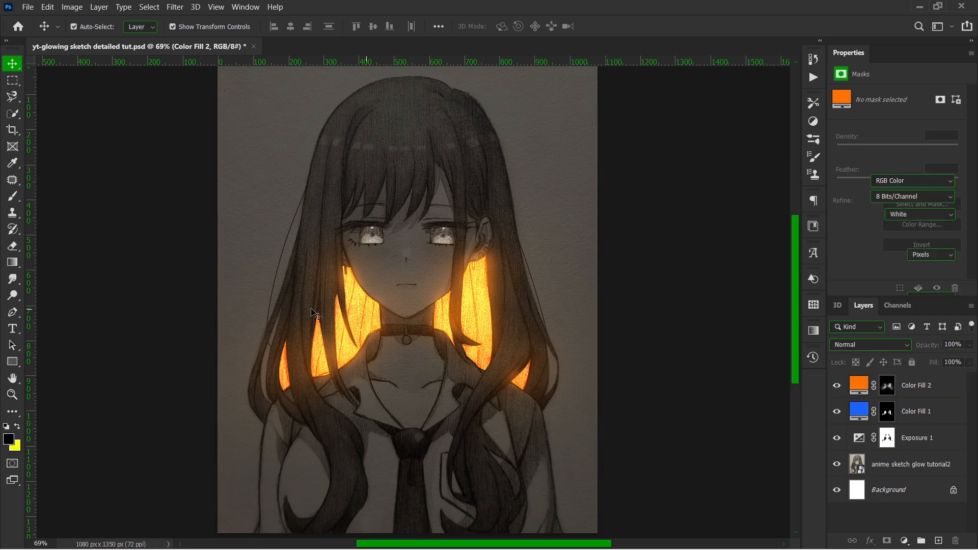
left_click(923, 395)
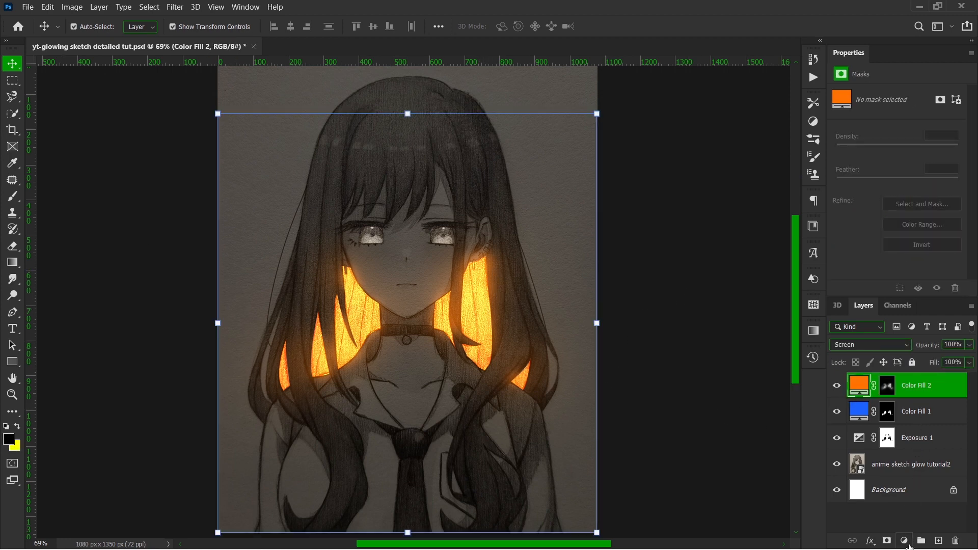
left_click(905, 542)
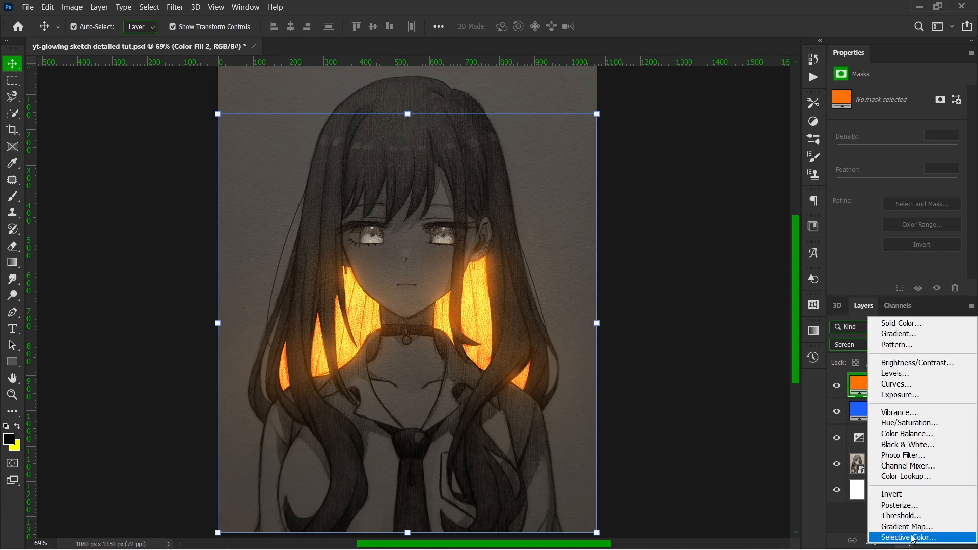
left_click(910, 324)
left_click_drag(757, 386, 489, 282)
left_click(900, 323)
left_click(893, 390)
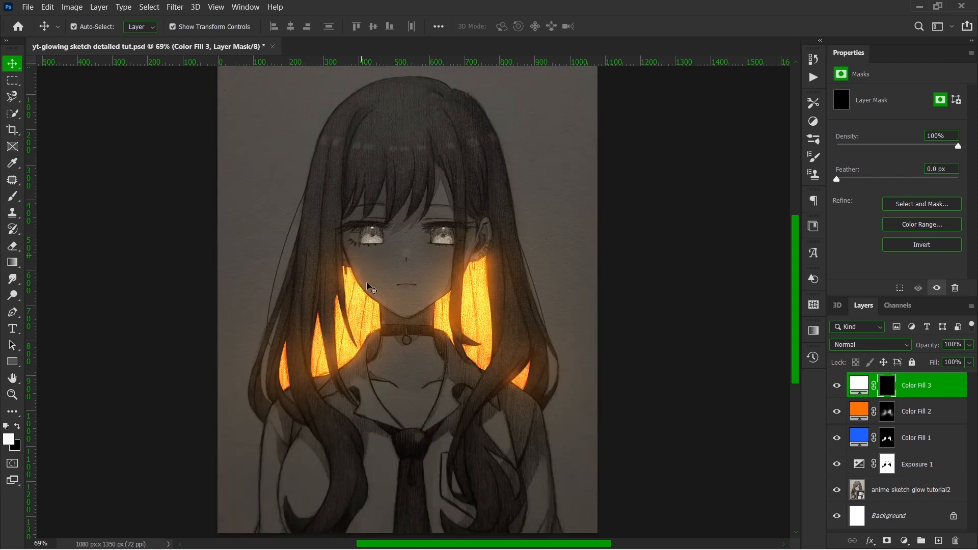
Paint a white highlight down the middle of the right inner hair with a 90 px brush at 14% flow
key("b")
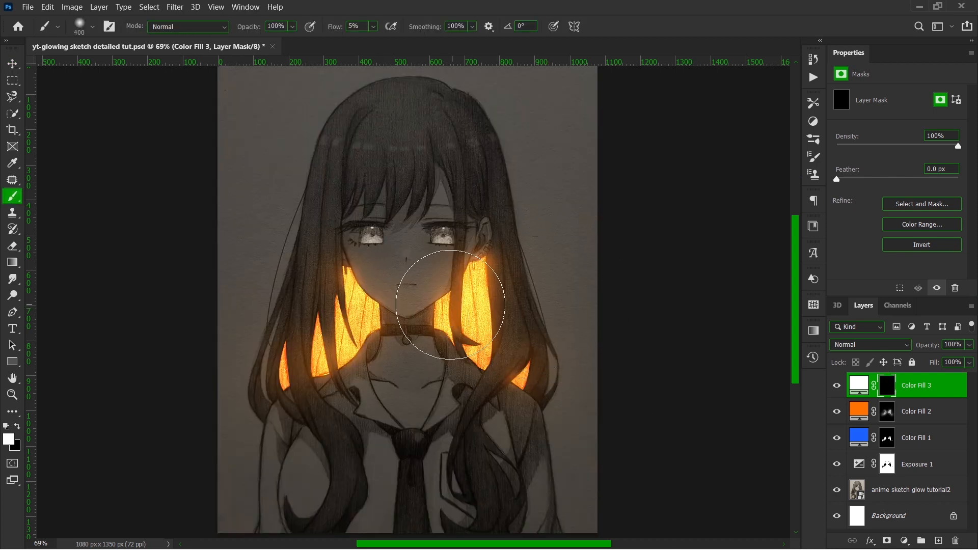
key("bracketleft")
key("bracketleft")
key("bracketleft")
left_click_drag(375, 27, 381, 41)
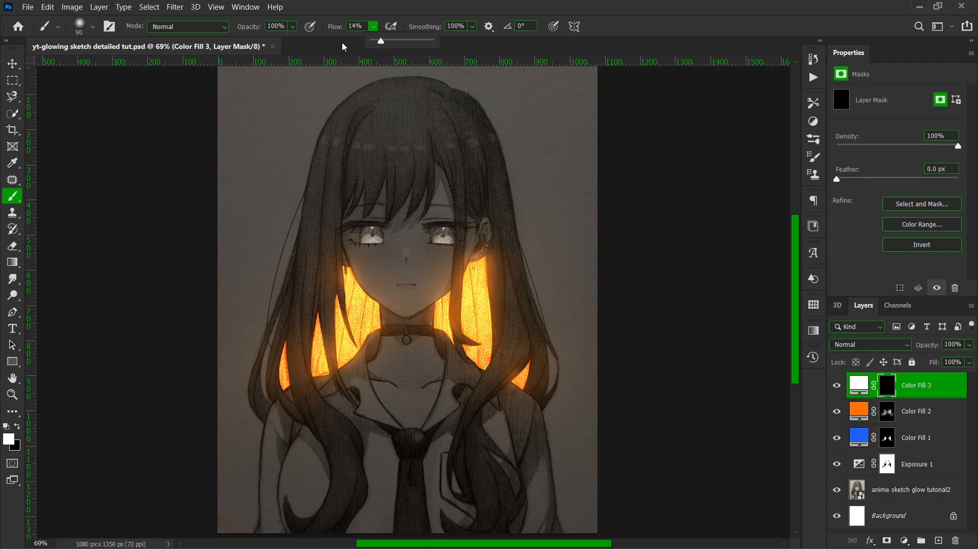
left_click(342, 43)
scroll(494, 280, "up", 5)
mouse_move(433, 362)
left_mouse_down()
mouse_move(428, 311)
mouse_move(424, 381)
mouse_move(437, 385)
mouse_move(436, 331)
mouse_move(443, 505)
mouse_move(445, 313)
mouse_move(429, 219)
mouse_move(436, 371)
left_mouse_up()
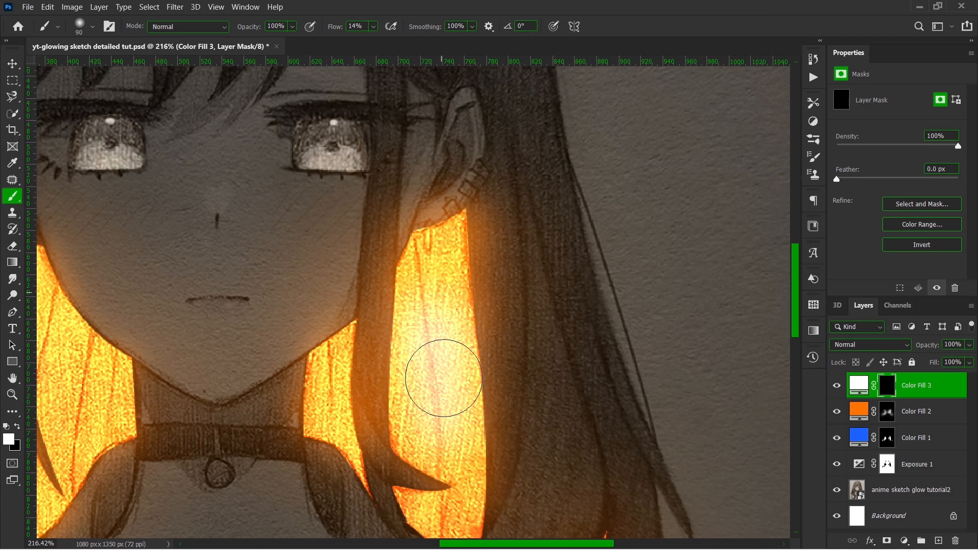
Paint white highlights on the narrow hair section beside the neck and over the left inner hair
scroll(438, 376, "down", 3)
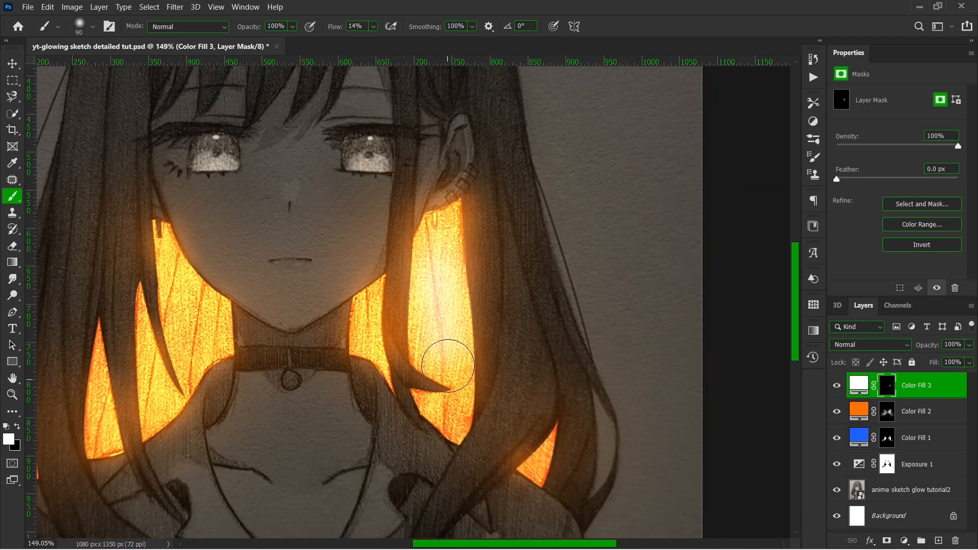
mouse_move(356, 306)
left_mouse_down()
mouse_move(364, 396)
mouse_move(360, 339)
left_mouse_up()
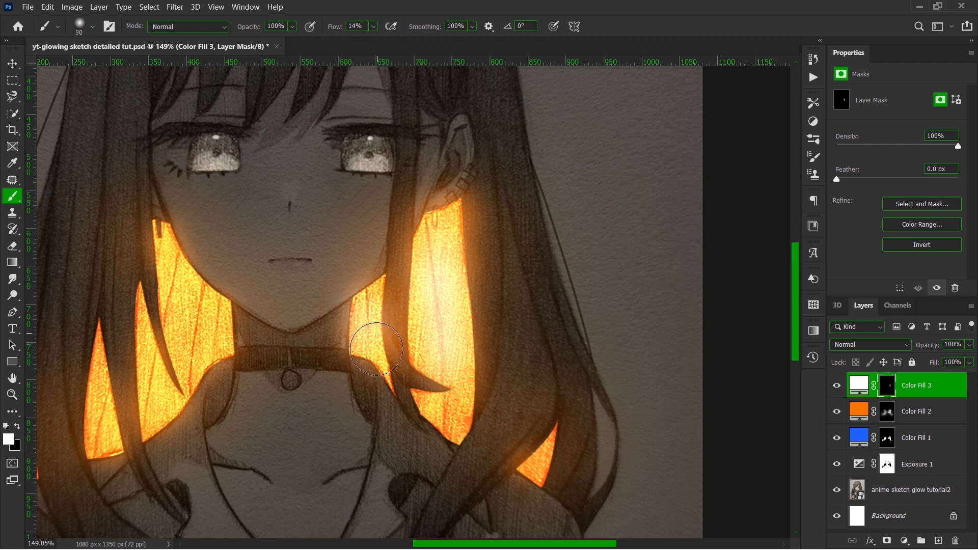
mouse_move(170, 326)
left_mouse_down()
mouse_move(181, 298)
mouse_move(177, 368)
mouse_move(192, 247)
mouse_move(206, 344)
mouse_move(187, 310)
mouse_move(149, 443)
mouse_move(147, 355)
mouse_move(146, 449)
mouse_move(169, 347)
mouse_move(214, 312)
mouse_move(205, 359)
mouse_move(174, 247)
left_mouse_up()
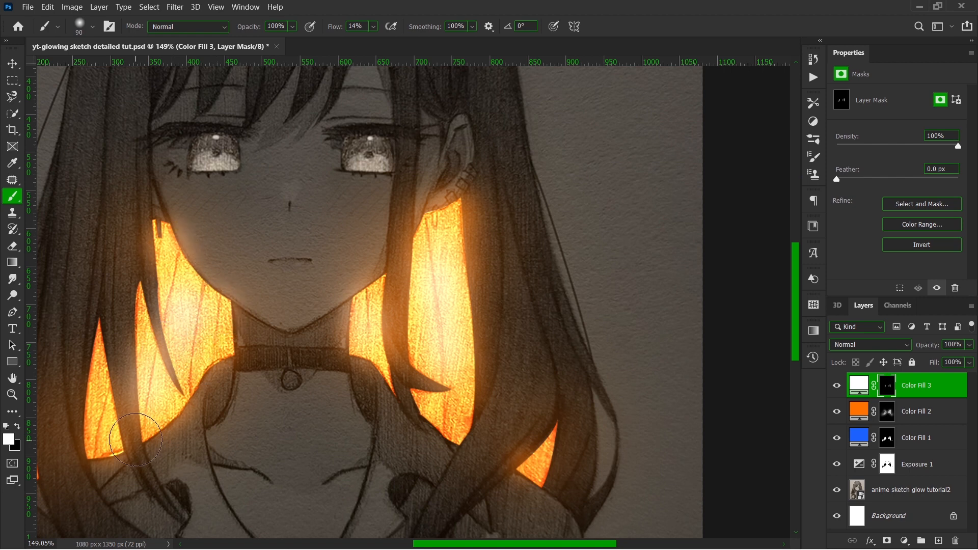
mouse_move(146, 406)
left_mouse_down()
mouse_move(105, 405)
mouse_move(150, 364)
left_mouse_up()
left_click(400, 350)
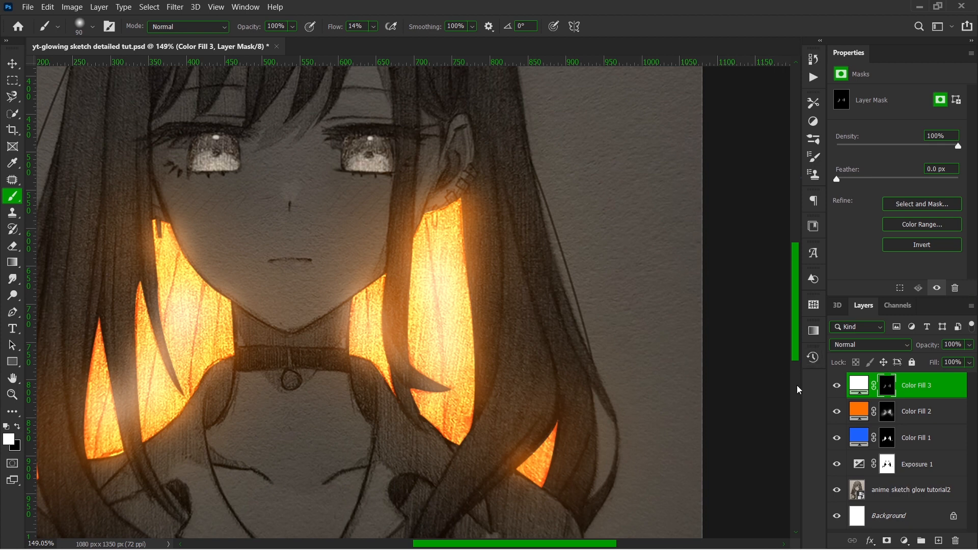
Lower the opacity of the white Color Fill 3 layer to 36%
scroll(513, 312, "down", 4)
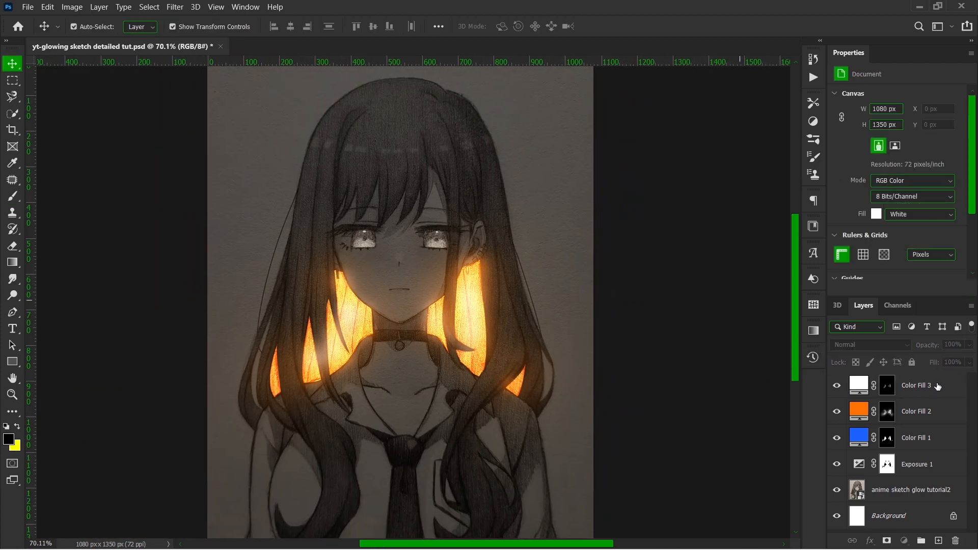
left_click(938, 387)
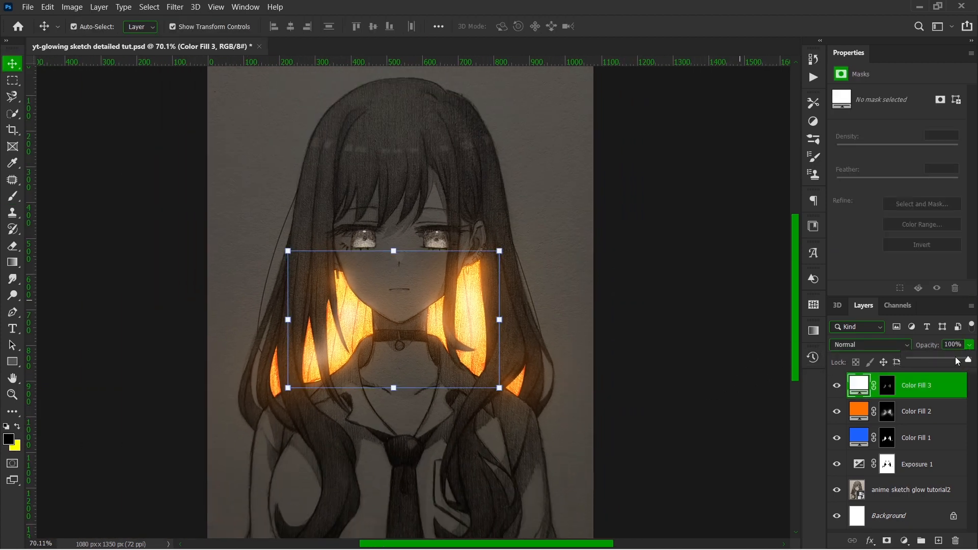
left_click_drag(929, 362, 928, 363)
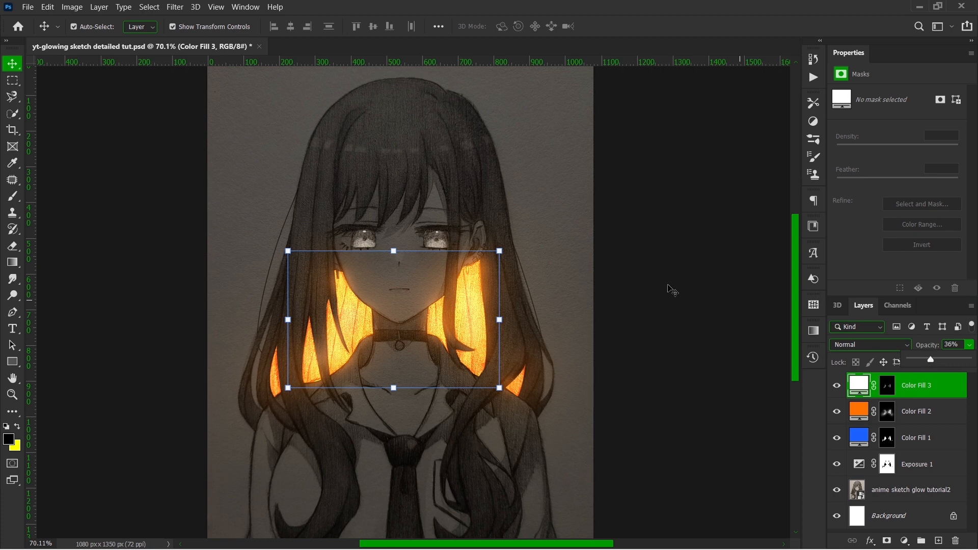
Add a Solid Color fill layer in red ff0000 above Color Fill 3
left_click(680, 308)
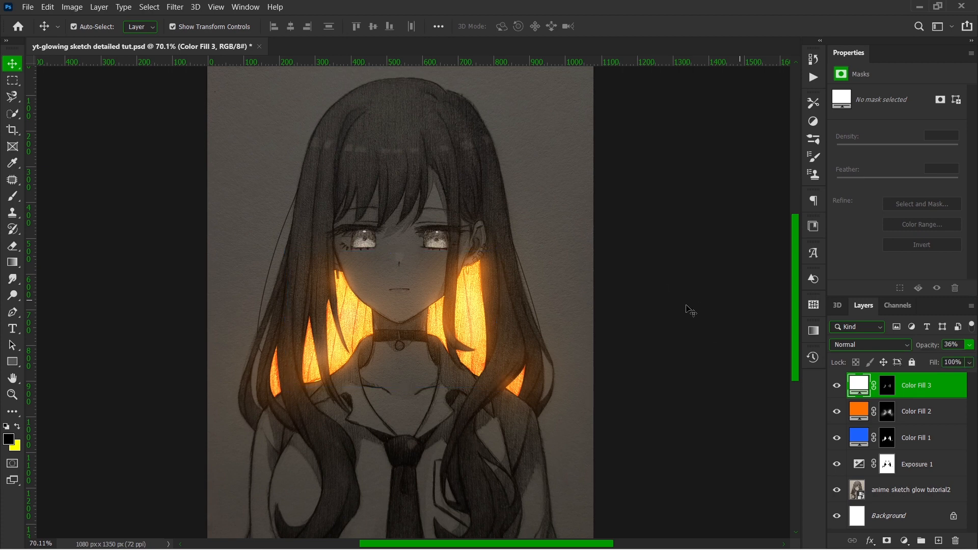
scroll(414, 369, "down", 2)
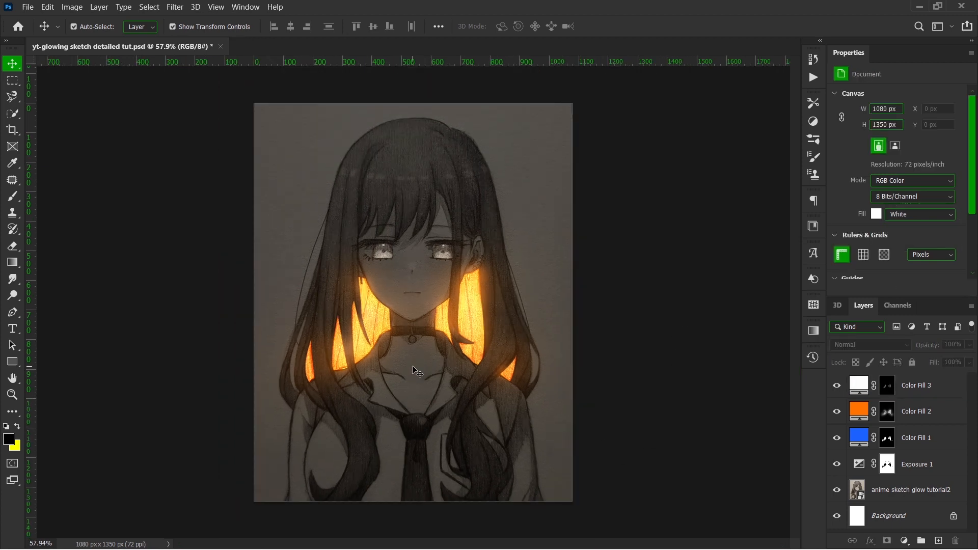
scroll(412, 368, "up", 2)
left_click(907, 384)
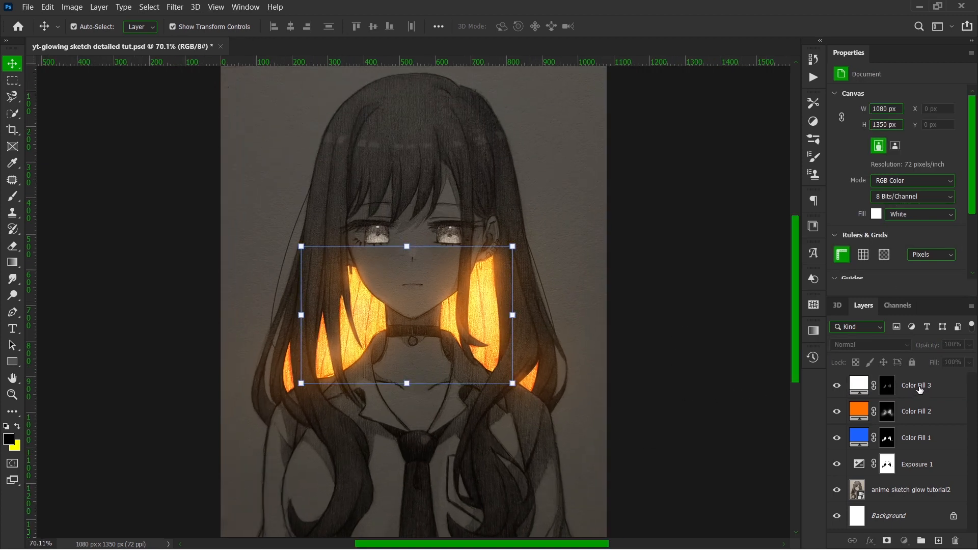
left_click(904, 540)
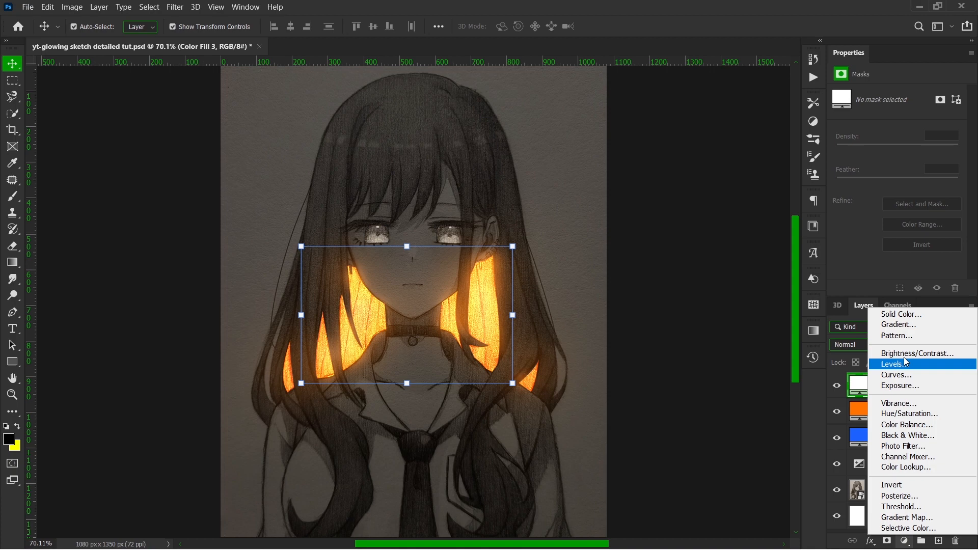
left_click(900, 313)
type("ff0000")
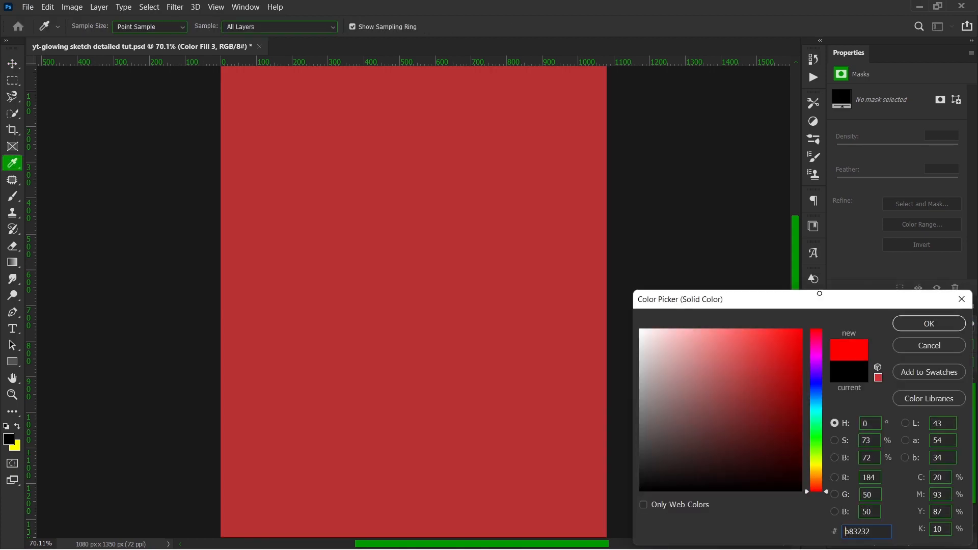
left_click(927, 323)
Set the blend mode of the red fill layer to Screen and invert its mask to black
left_click(857, 343)
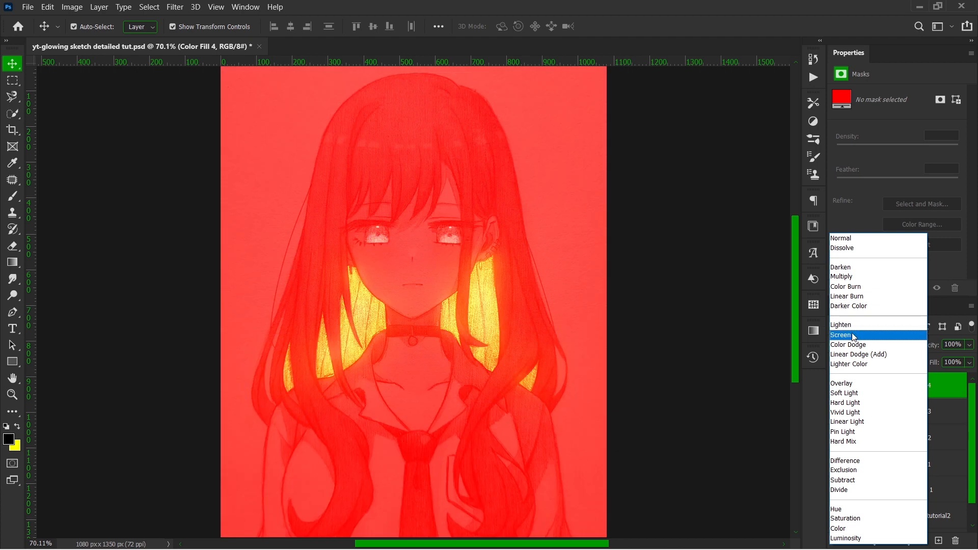
left_click(853, 335)
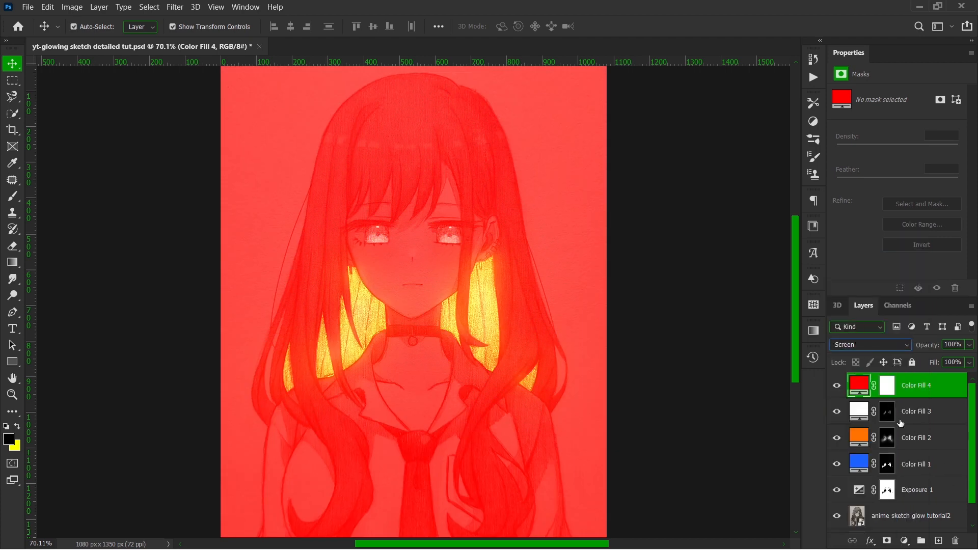
left_click(886, 389)
key("ctrl+i")
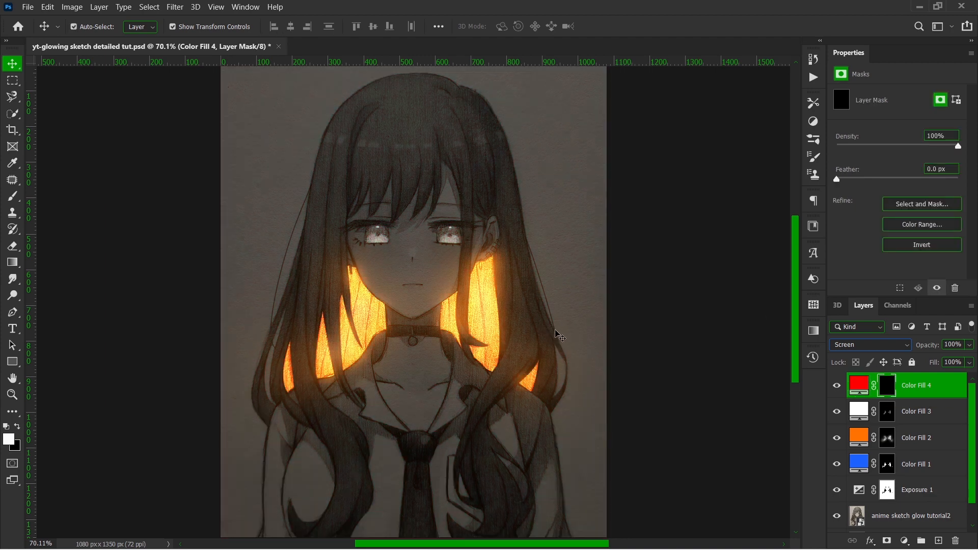
Paint a soft red glow around the lit hair and collar on Color Fill 4's mask, using 500 px and 250 px brushes at 14% flow
left_click(12, 196)
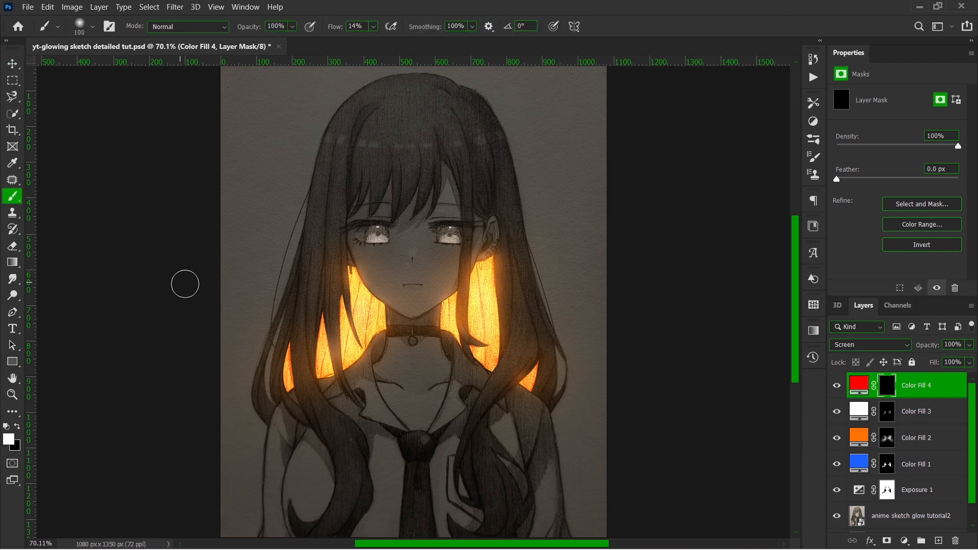
key("bracketright")
key("bracketright")
key("bracketright")
key("bracketright")
key("bracketright")
key("bracketright")
key("bracketright")
key("bracketright")
key("bracketright")
left_click(343, 326)
left_click(479, 309)
left_click(534, 384)
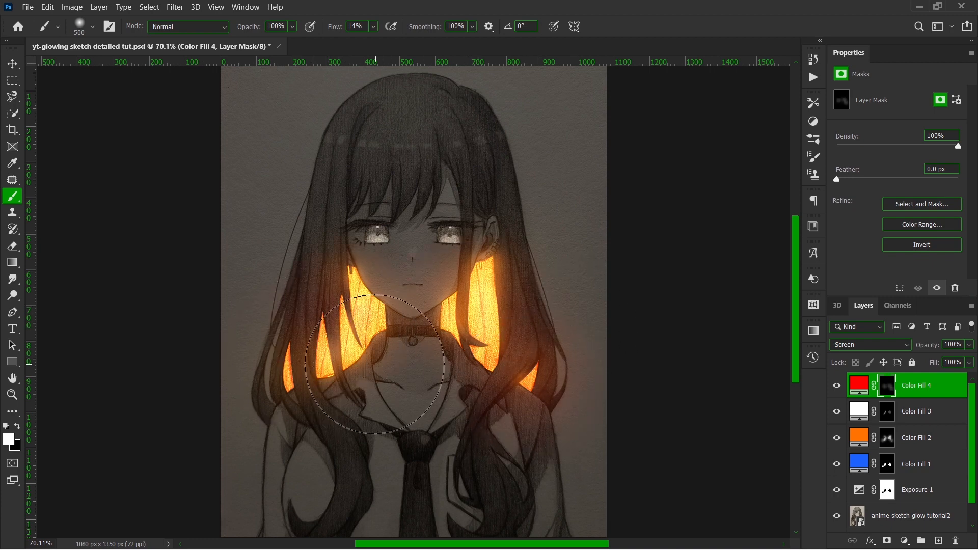
key("bracketleft")
key("bracketleft")
key("bracketleft")
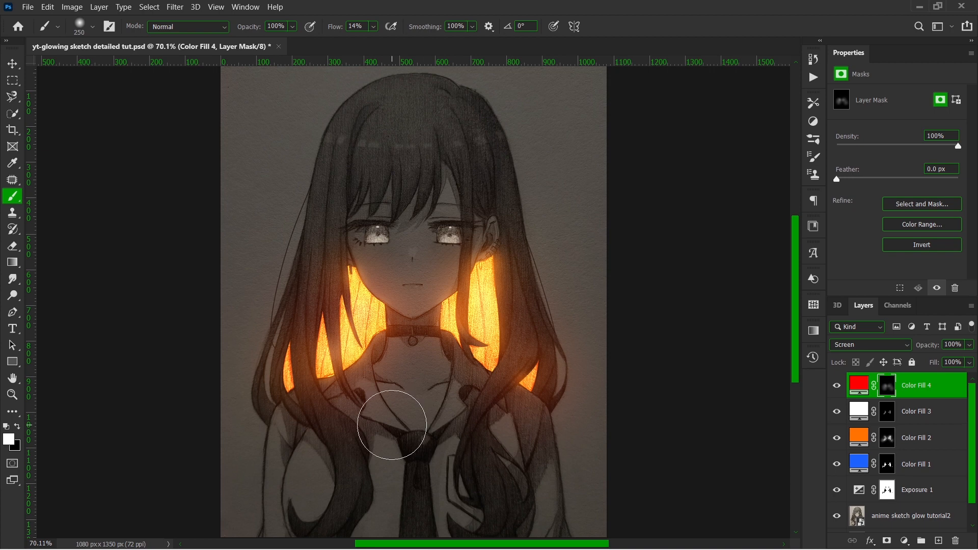
scroll(413, 427, "down", 1)
scroll(417, 430, "up", 1)
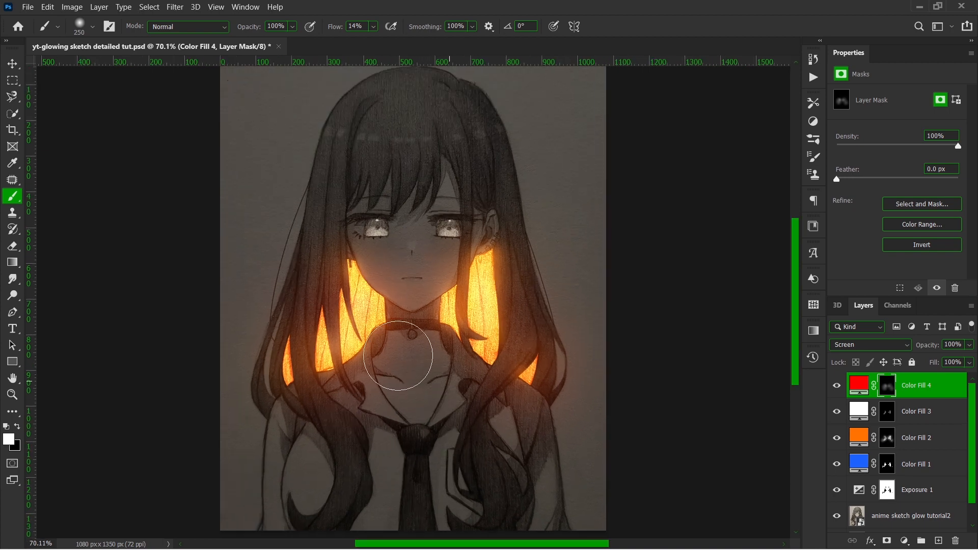
Compare the sketch with the red Color Fill 4 layer hidden and shown, and examine the glow around the hair and neck
left_click(12, 63)
left_click(92, 148)
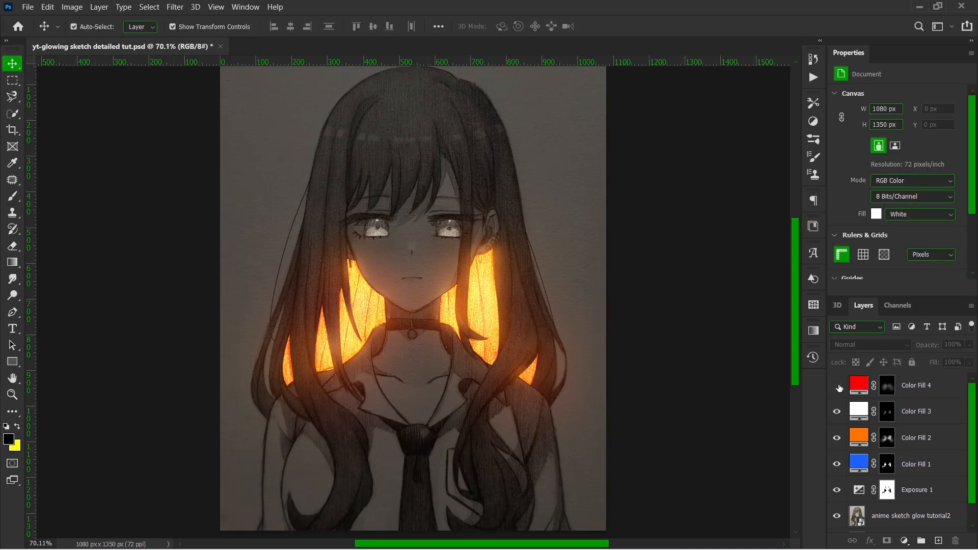
scroll(474, 379, "down", 1)
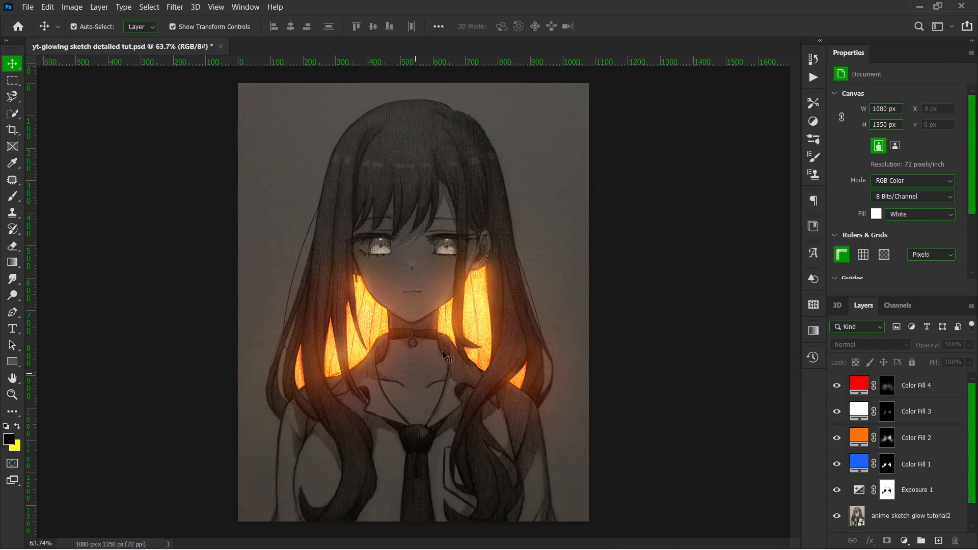
scroll(479, 305, "up", 1)
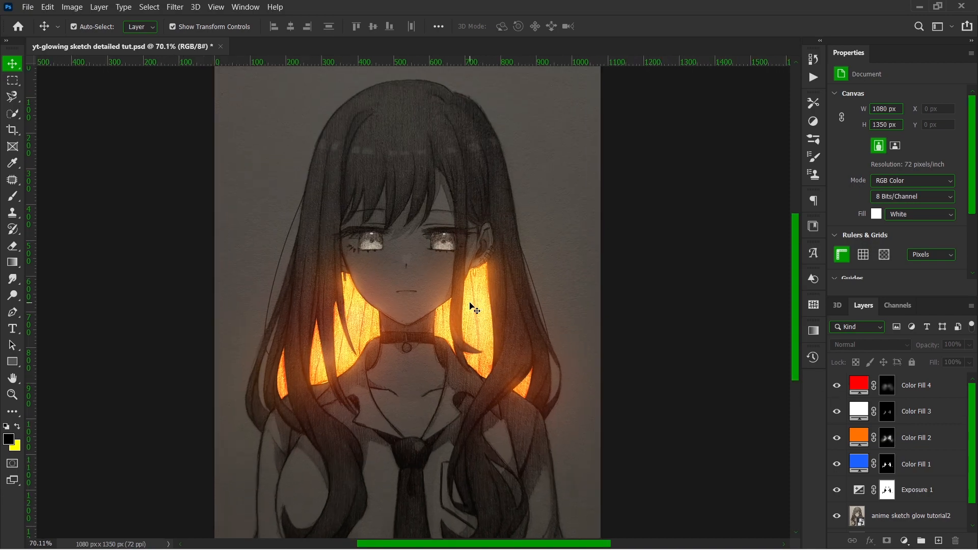
scroll(466, 308, "up", 1)
scroll(452, 316, "down", 2)
scroll(454, 326, "up", 1)
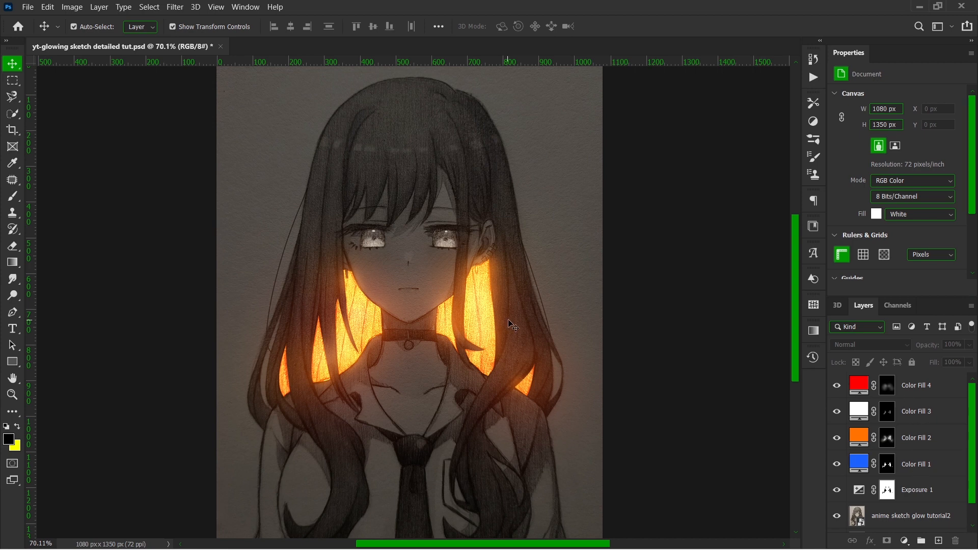
scroll(446, 267, "down", 1)
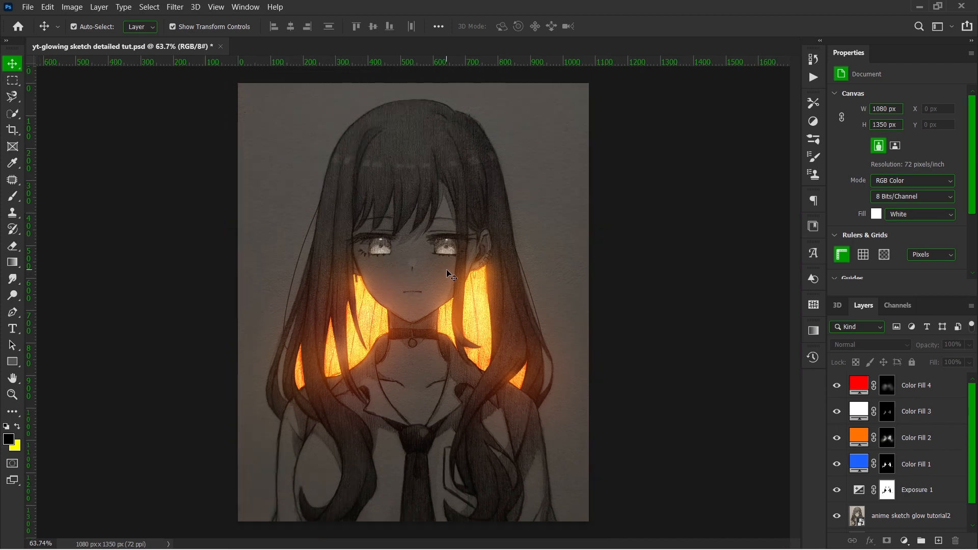
scroll(448, 268, "up", 1)
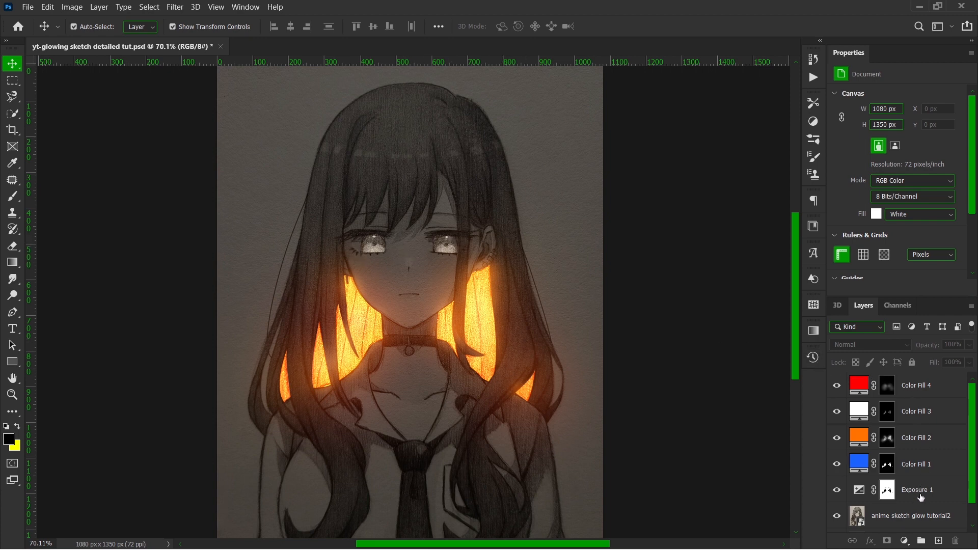
Add a Solid Color fill layer in bright red ff1515 at the top of the layer stack
left_click(915, 516)
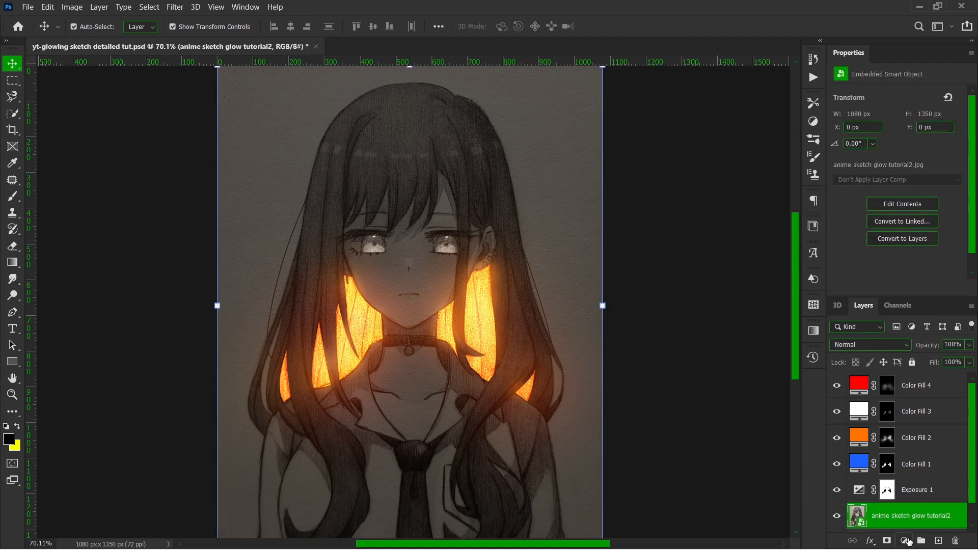
left_click(913, 492)
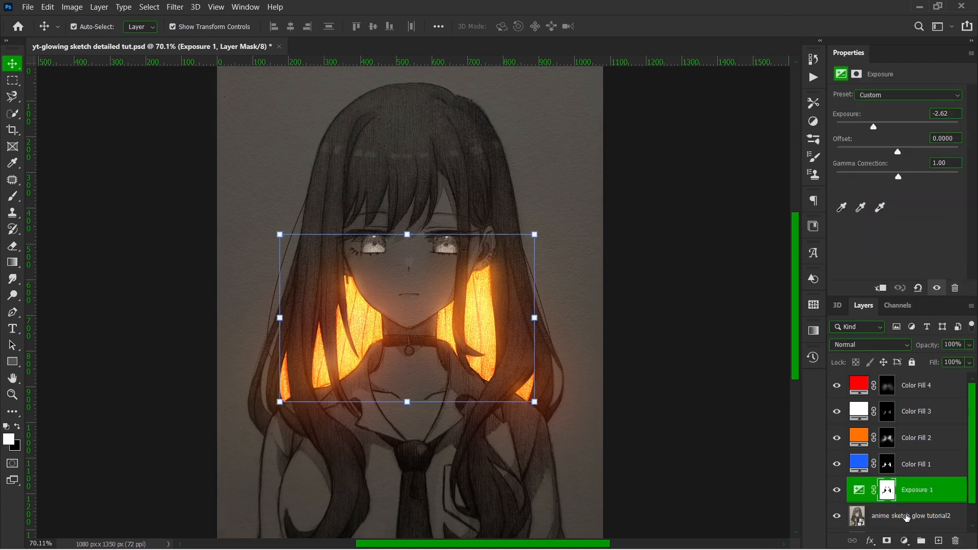
left_click(704, 407)
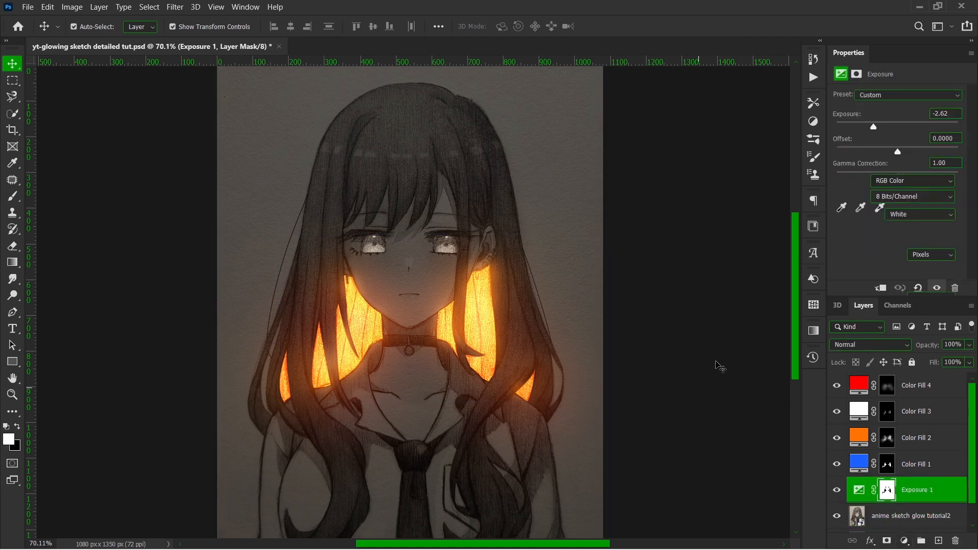
left_click(905, 541)
left_click(907, 318)
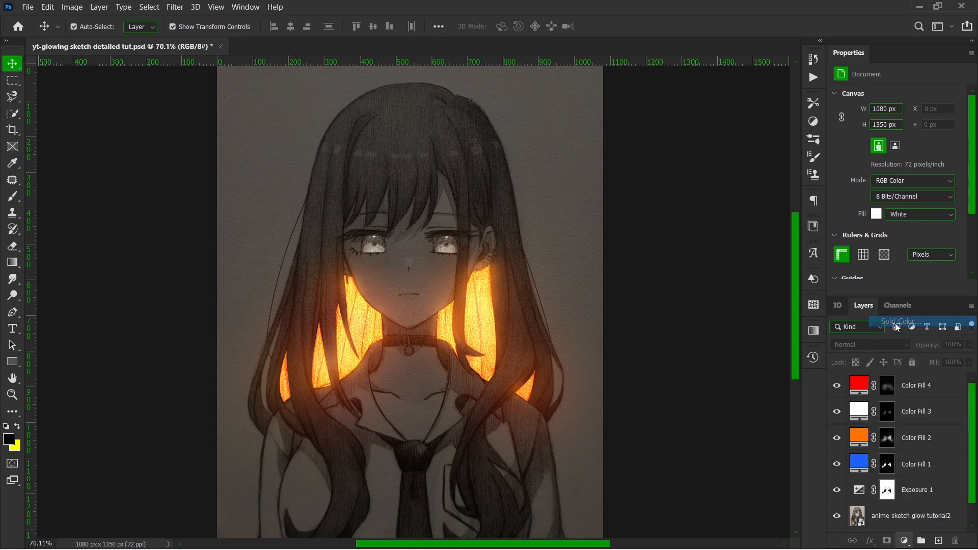
left_click(790, 330)
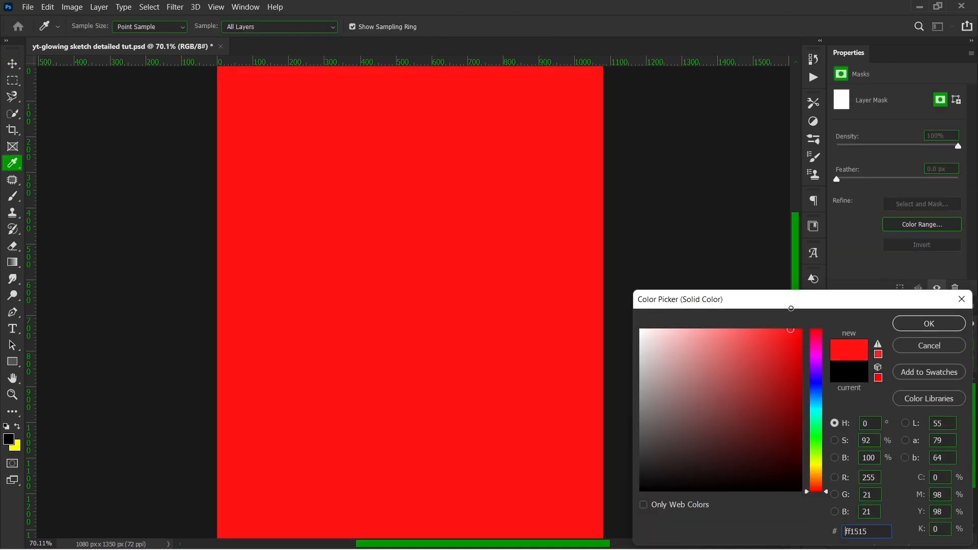
left_click(928, 324)
Set the blend mode of the Color Fill 5 layer to Divide, previewing neighbouring modes such as Exclusion
left_click(871, 345)
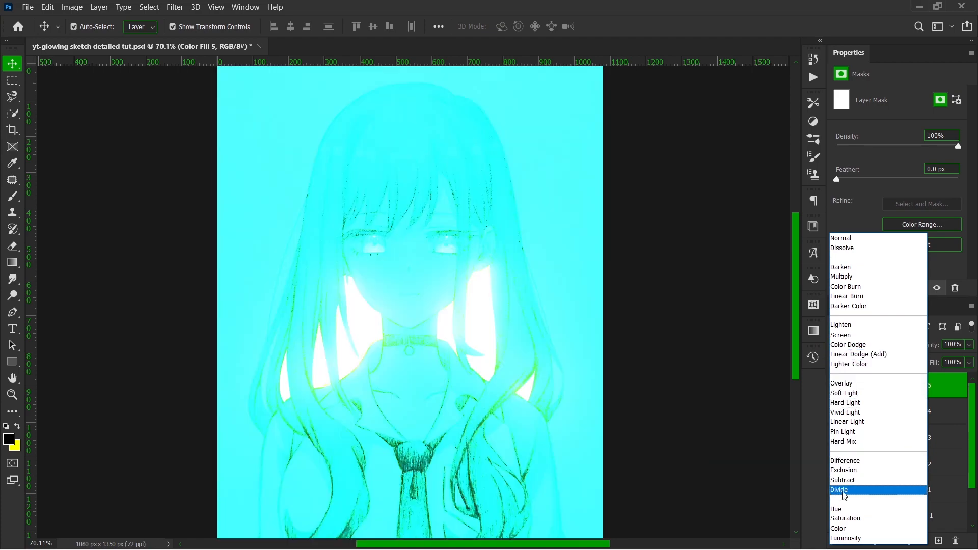
left_click(845, 490)
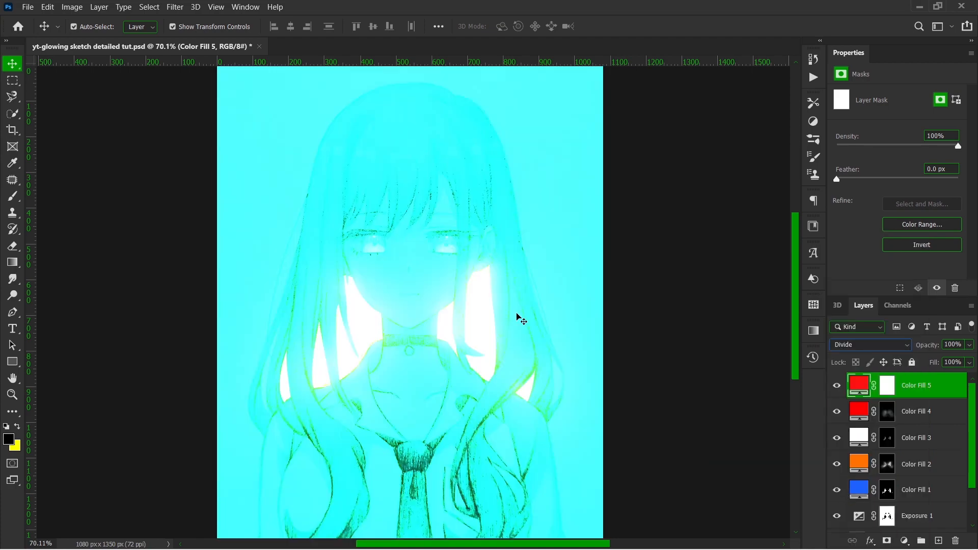
key("Up")
key("Up")
key("Up")
key("Down")
key("Down")
key("Down")
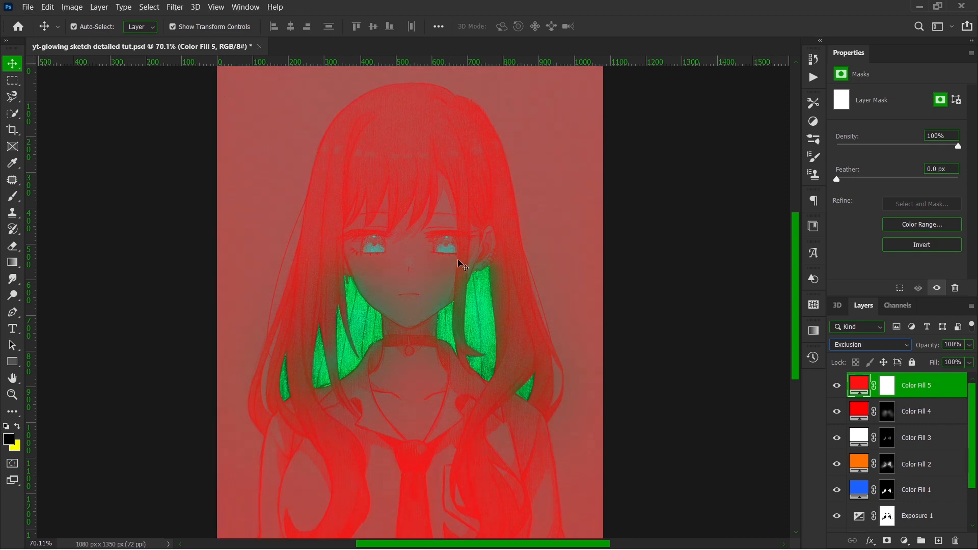
left_click(707, 279)
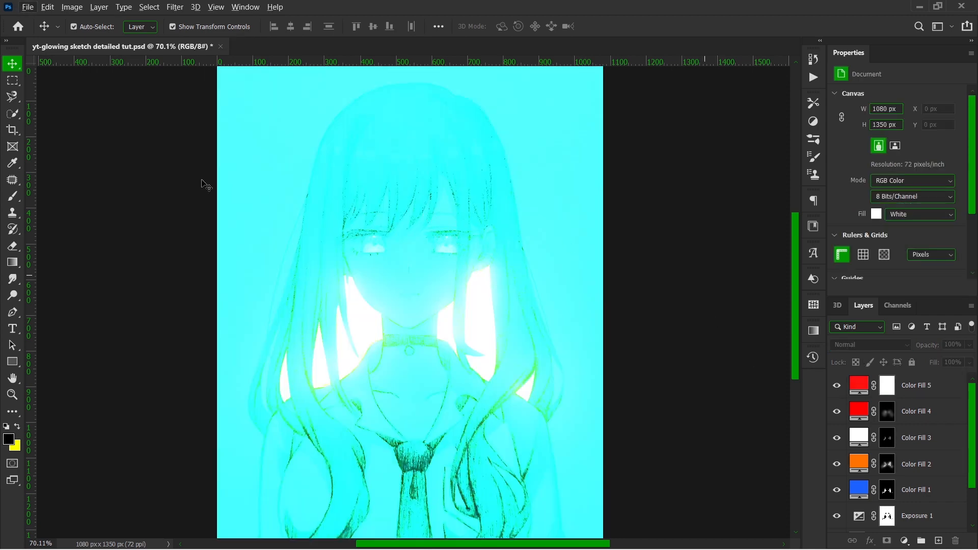
Change the colour of Color Fill 5 to light blue 12d0ff and invert its mask to black
scroll(427, 264, "up", 5)
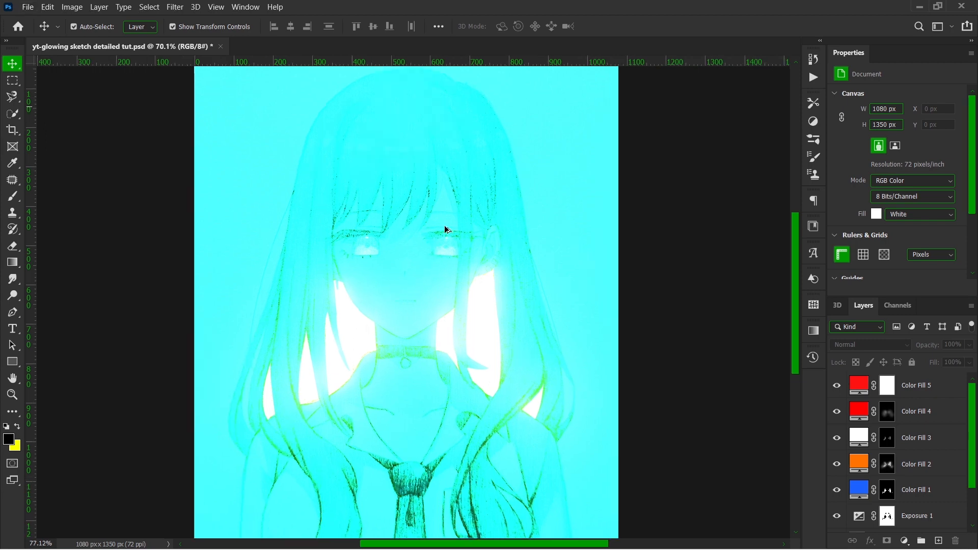
scroll(454, 251, "up", 2)
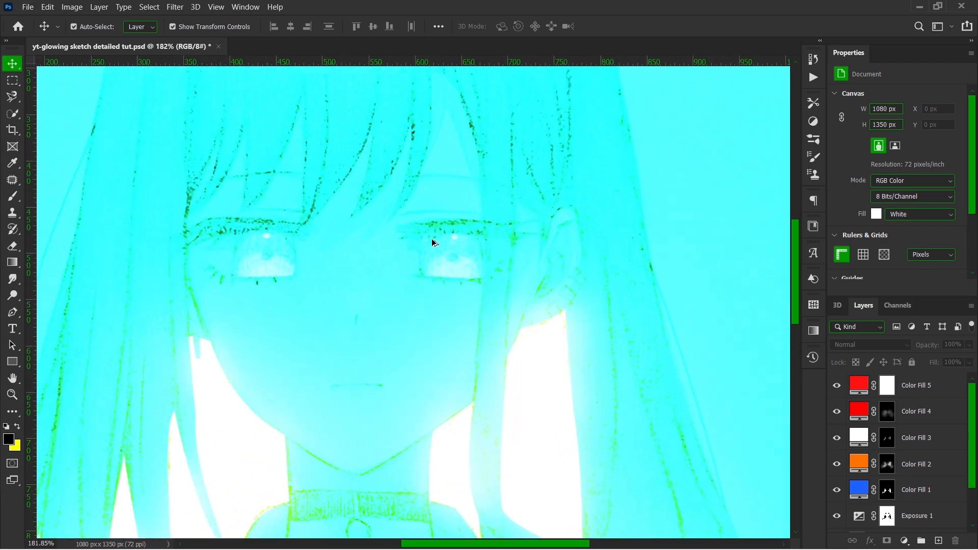
double_click(858, 390)
left_click(818, 409)
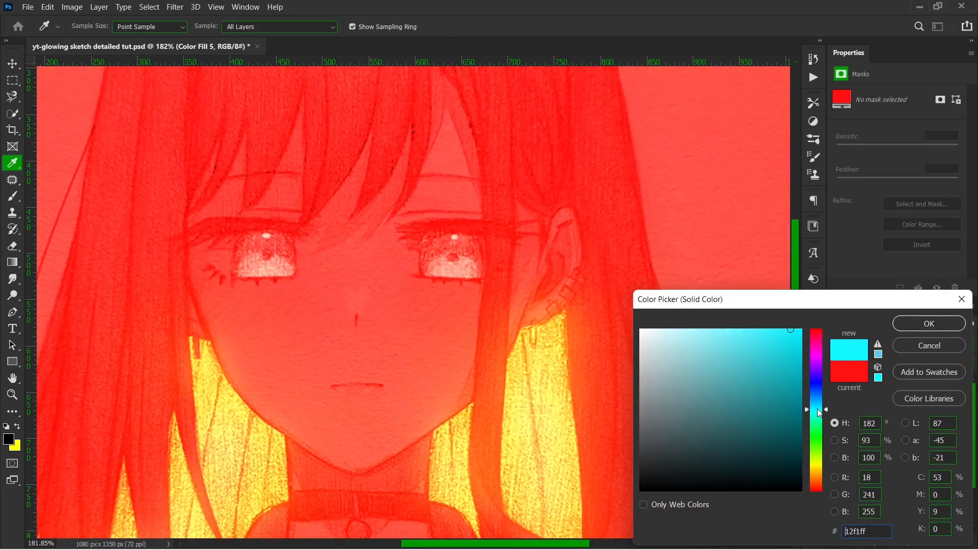
left_click_drag(816, 408, 814, 404)
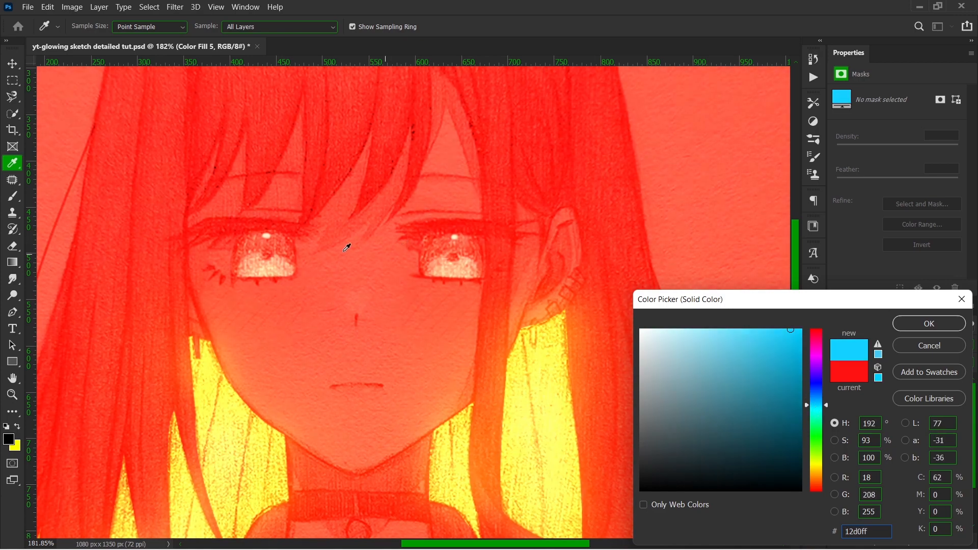
left_click(903, 325)
left_click(887, 386)
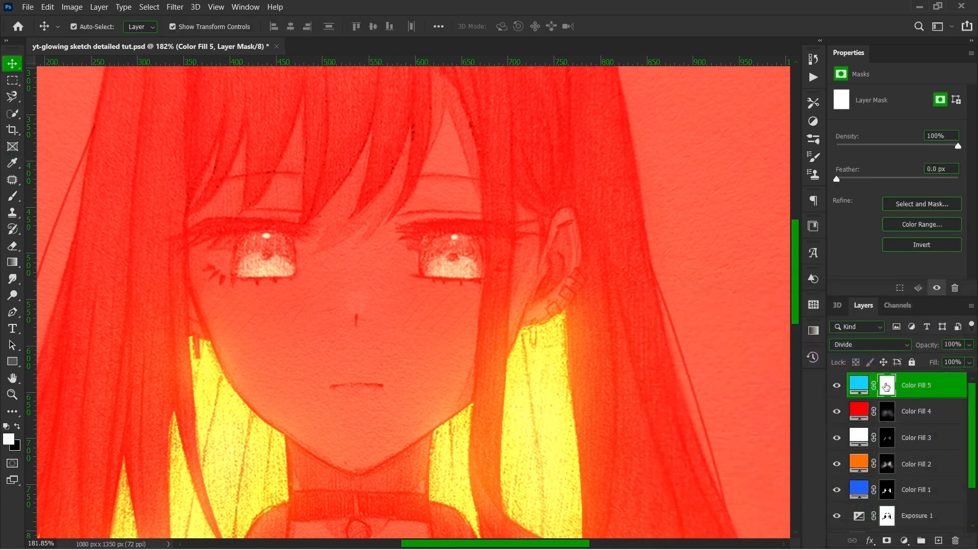
key("ctrl+i")
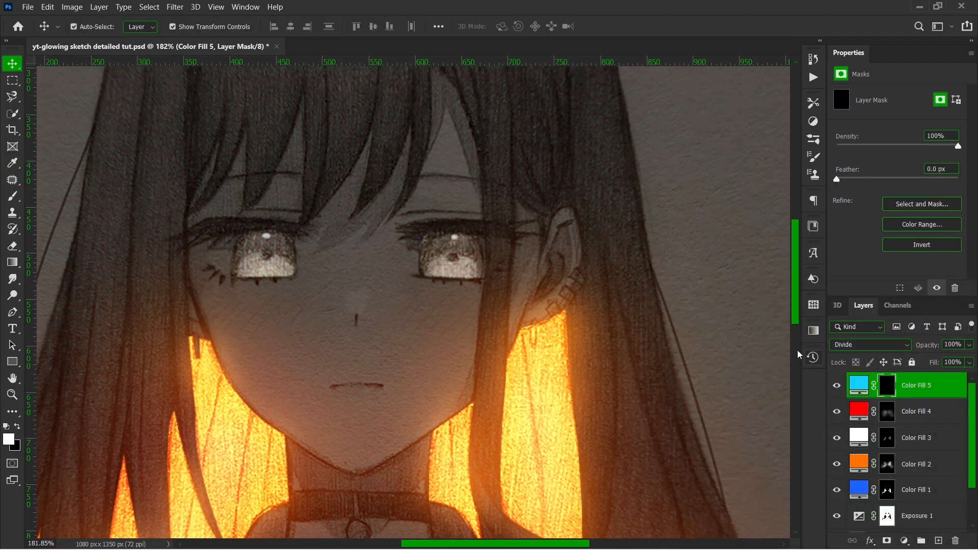
Paint white over both irises on the Color Fill 5 mask with a 45 px brush at 30% flow
key("b")
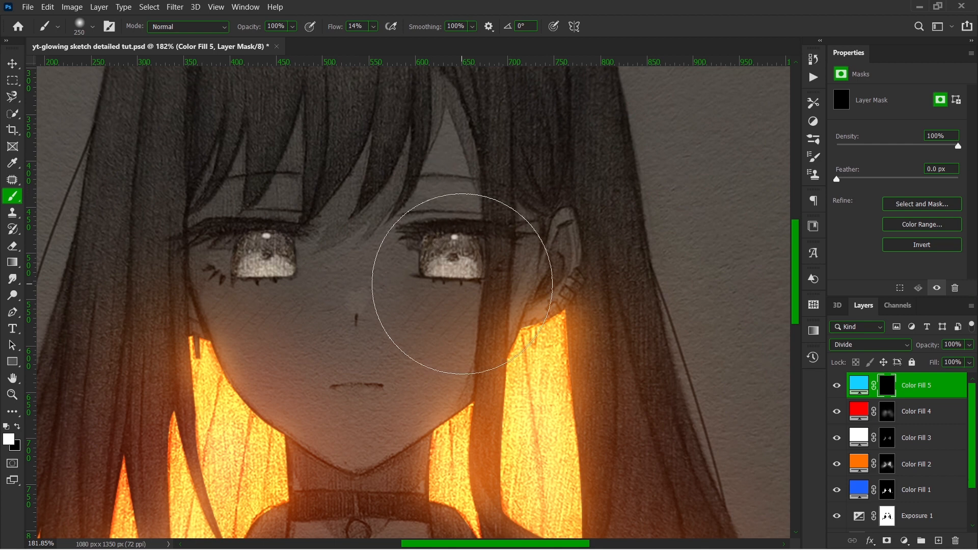
key("[")
key("[")
key("[")
key("[")
key("[")
key("[")
key("[")
key("[")
key("[")
key("[")
key("[")
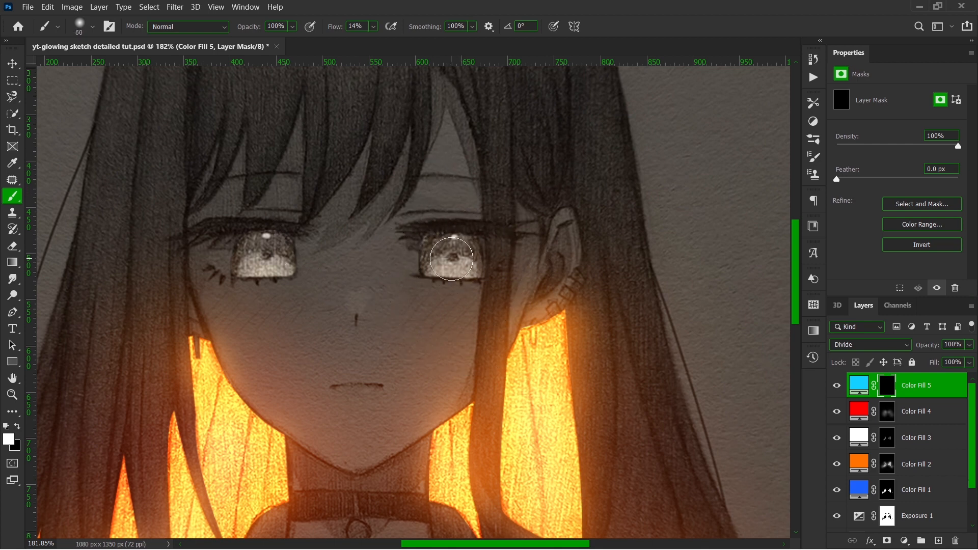
scroll(451, 259, "up", 2)
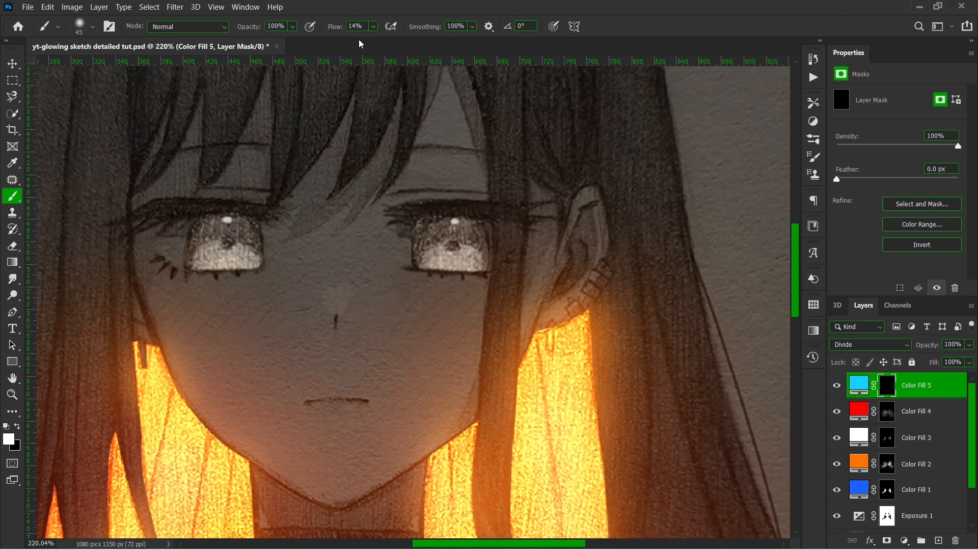
left_click(374, 26)
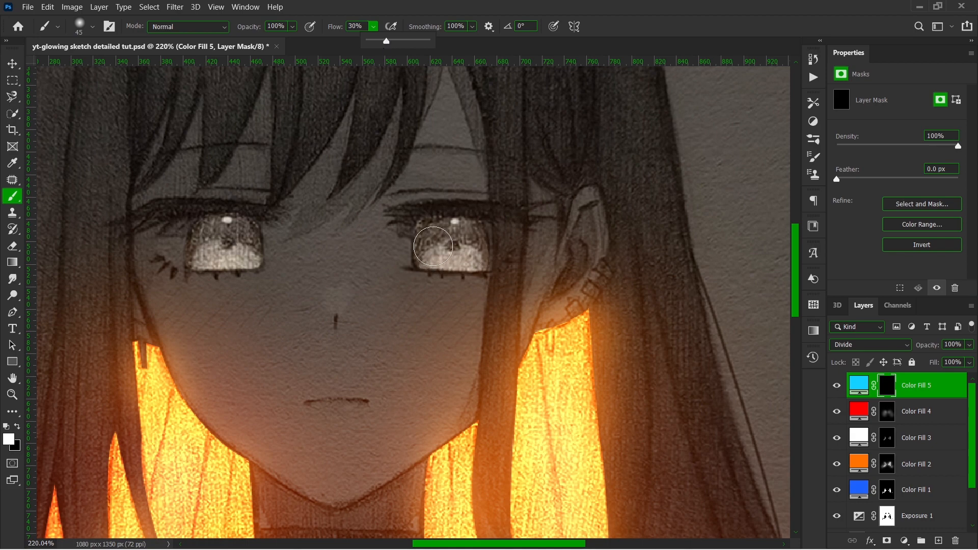
mouse_move(432, 247)
left_mouse_down()
mouse_move(454, 231)
mouse_move(475, 249)
left_mouse_up()
mouse_move(190, 242)
left_mouse_down()
mouse_move(224, 233)
mouse_move(249, 246)
mouse_move(254, 264)
left_mouse_up()
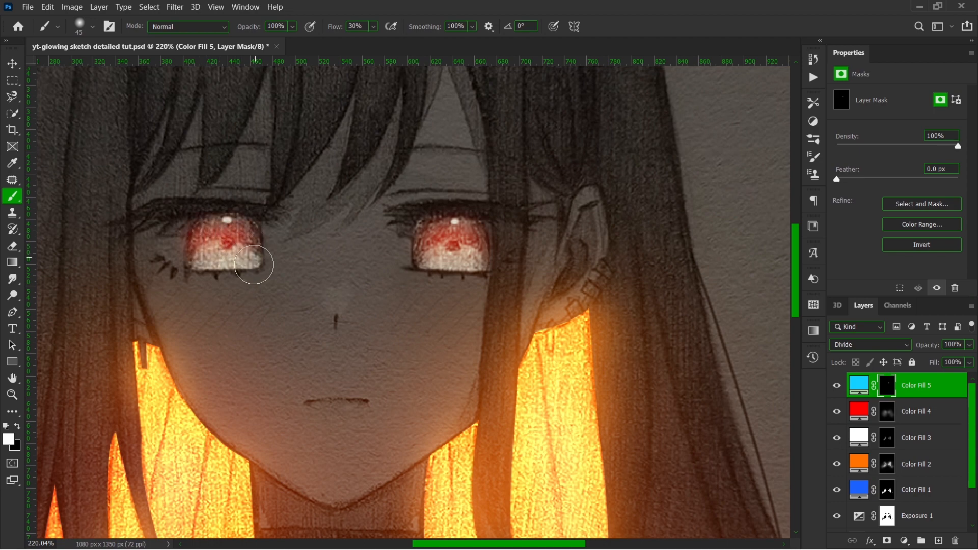
Add a Solid Color fill layer in red ff0000 above Color Fill 4 and set its blend mode to Soft Light
left_click(934, 419)
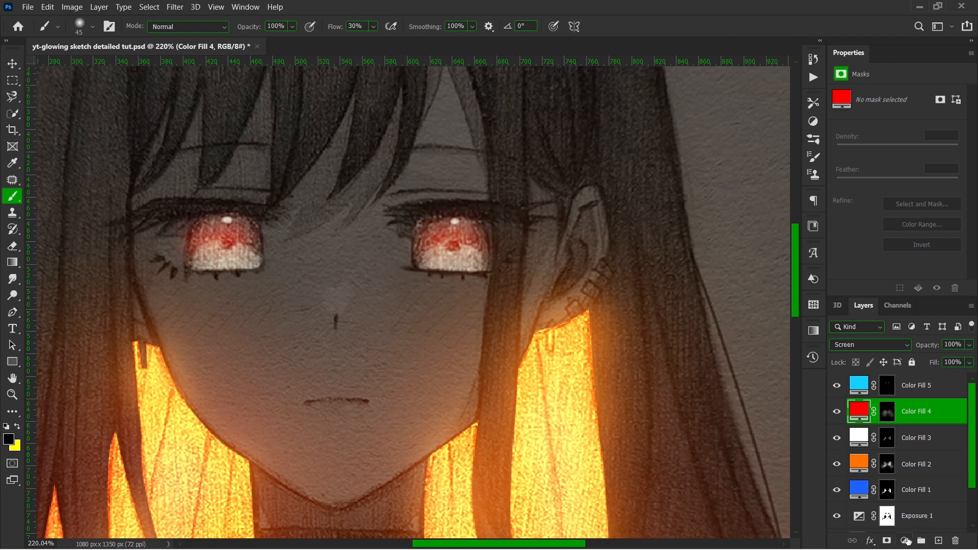
left_click(904, 541)
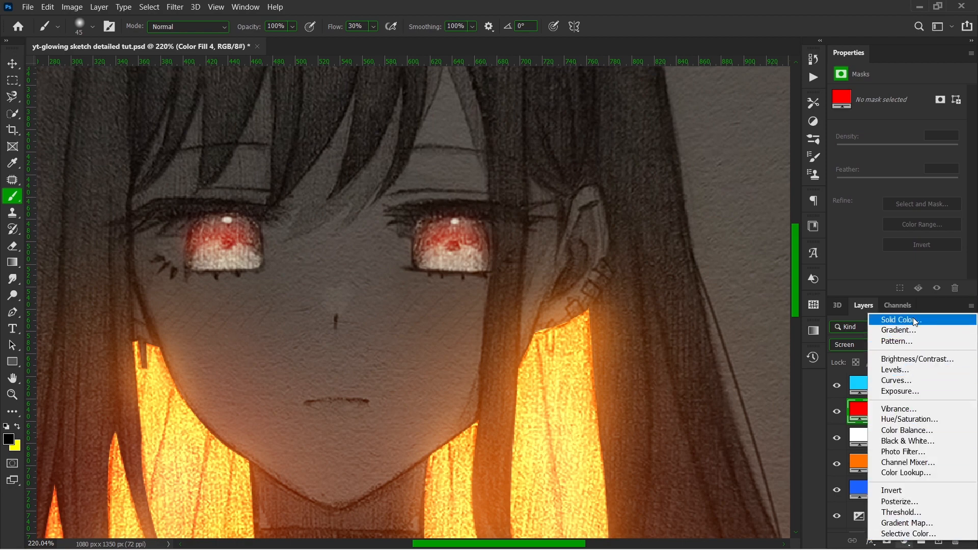
left_click(913, 317)
type("ff0000")
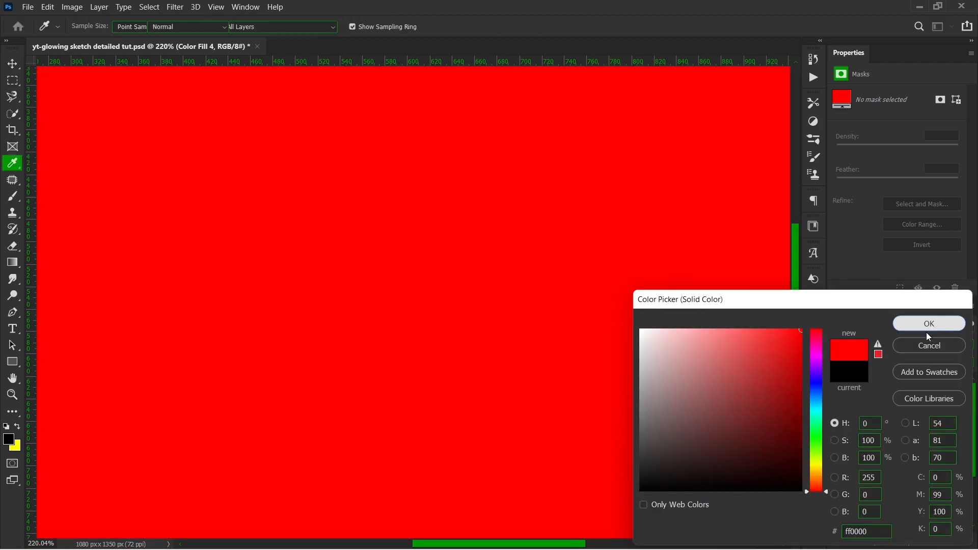
left_click(927, 324)
left_click(860, 347)
left_click(840, 391)
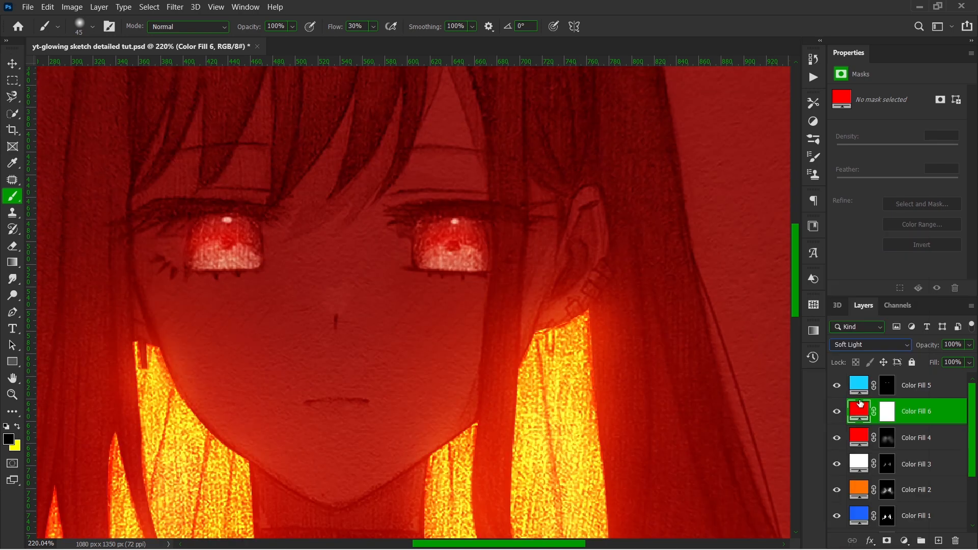
Invert the Color Fill 6 mask to black and paint white over both irises to reveal the red
left_click(889, 414)
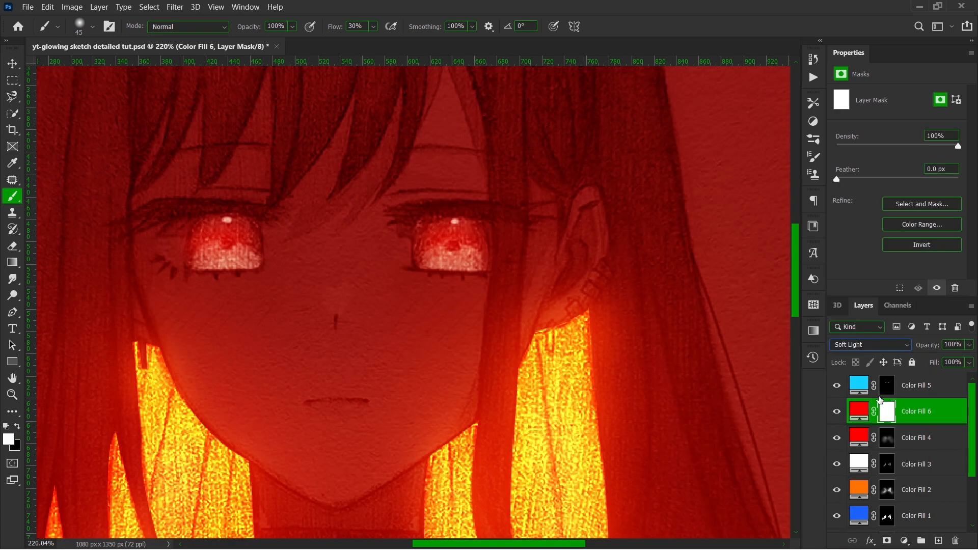
key("ctrl+i")
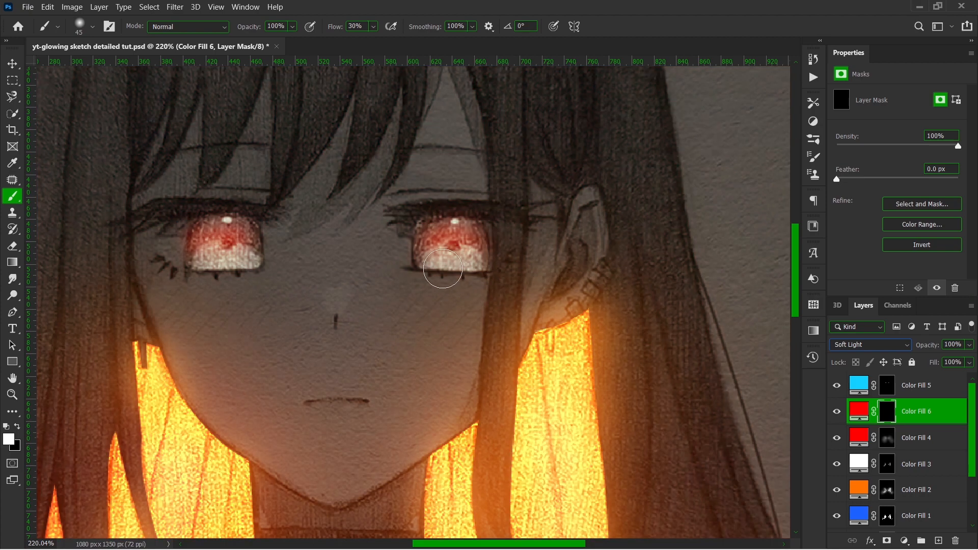
left_click(436, 244)
mouse_move(451, 250)
left_mouse_down()
mouse_move(433, 241)
mouse_move(468, 236)
mouse_move(477, 263)
mouse_move(432, 260)
mouse_move(483, 260)
mouse_move(469, 259)
mouse_move(470, 242)
mouse_move(442, 261)
left_mouse_up()
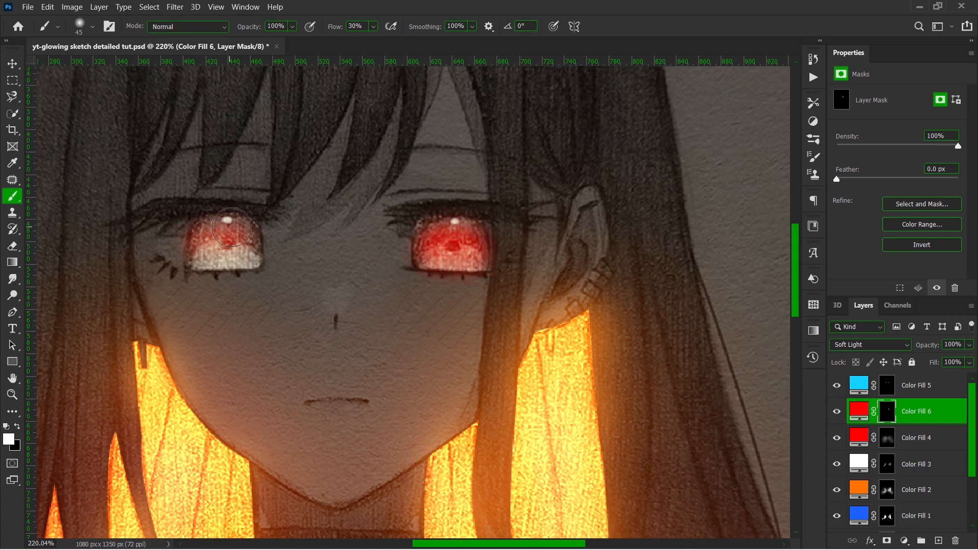
mouse_move(232, 228)
left_mouse_down()
mouse_move(199, 249)
mouse_move(250, 251)
left_mouse_up()
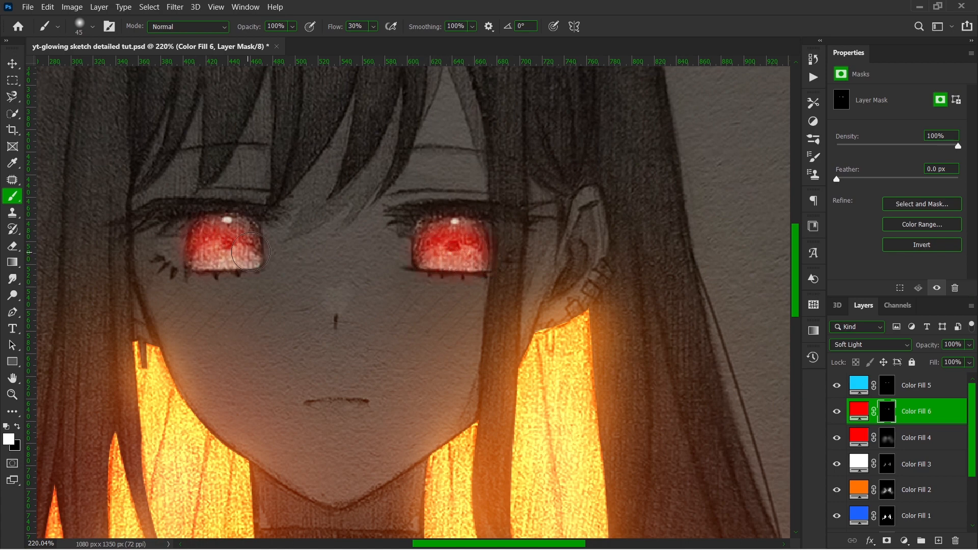
Create a new layer above Color Fill 6 and paint white along the lower part of both irises with a 20 px brush
scroll(235, 231, "down", 6)
scroll(254, 280, "up", 5)
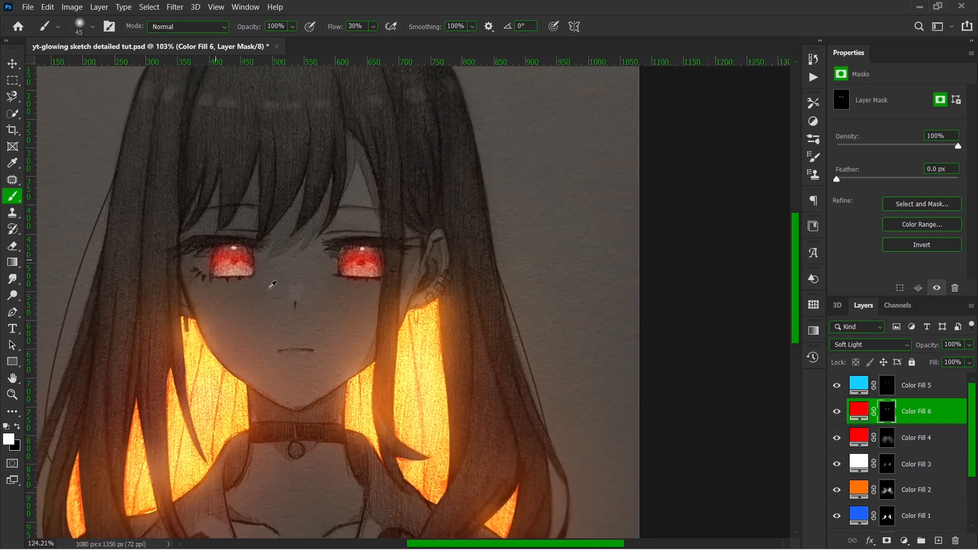
scroll(244, 277, "up", 2)
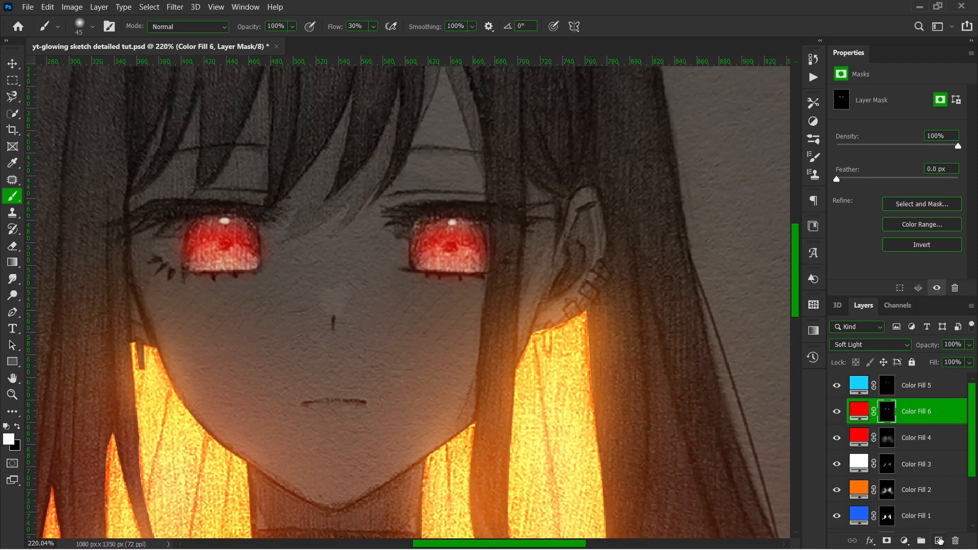
left_click(939, 541)
scroll(505, 292, "up", 3)
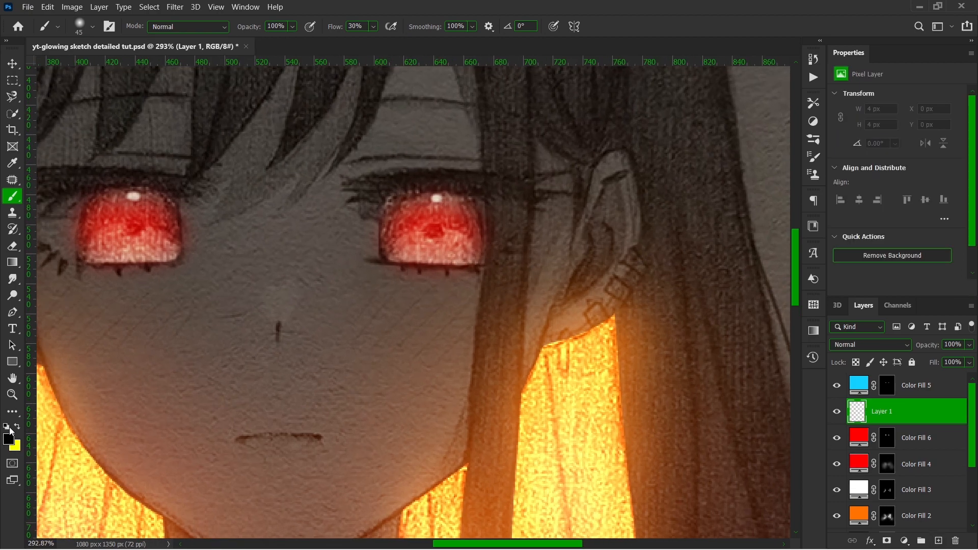
left_click(18, 427)
key("bracketleft")
key("bracketleft")
key("bracketleft")
key("bracketleft")
key("bracketleft")
mouse_move(394, 255)
left_mouse_down()
mouse_move(481, 256)
mouse_move(429, 234)
mouse_move(387, 261)
left_mouse_up()
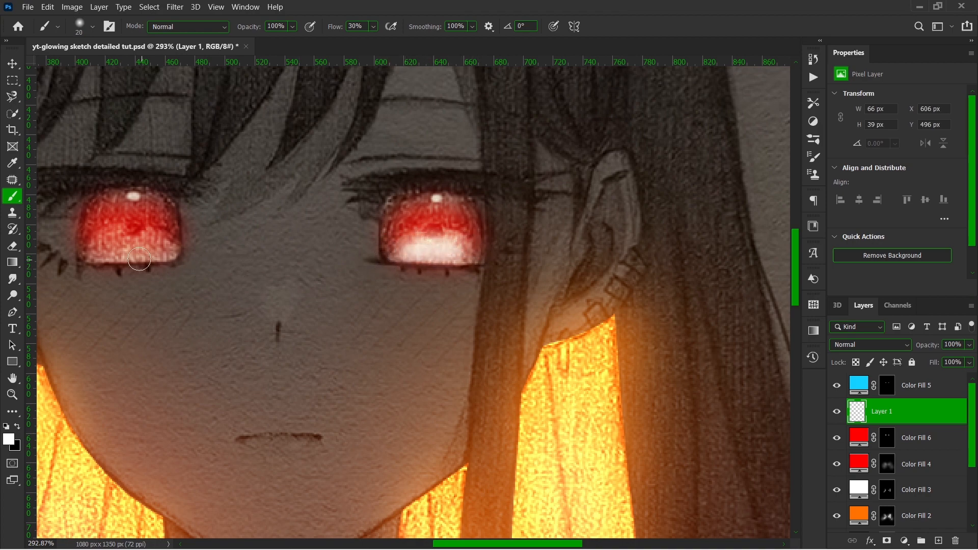
mouse_move(139, 259)
left_mouse_down()
mouse_move(98, 253)
mouse_move(178, 251)
mouse_move(121, 230)
mouse_move(88, 234)
mouse_move(81, 250)
mouse_move(148, 239)
mouse_move(186, 255)
left_mouse_up()
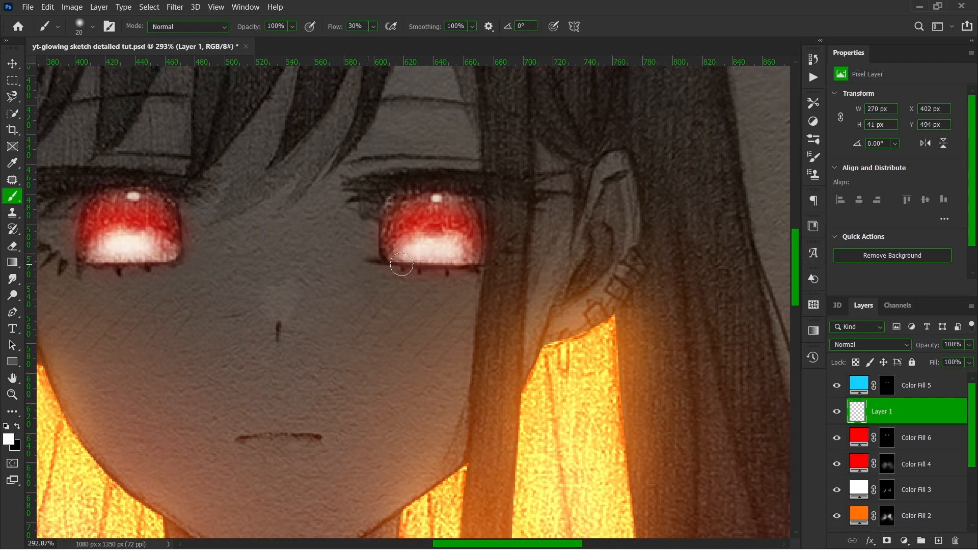
mouse_move(401, 264)
left_mouse_down()
mouse_move(407, 244)
mouse_move(458, 236)
mouse_move(451, 245)
left_mouse_up()
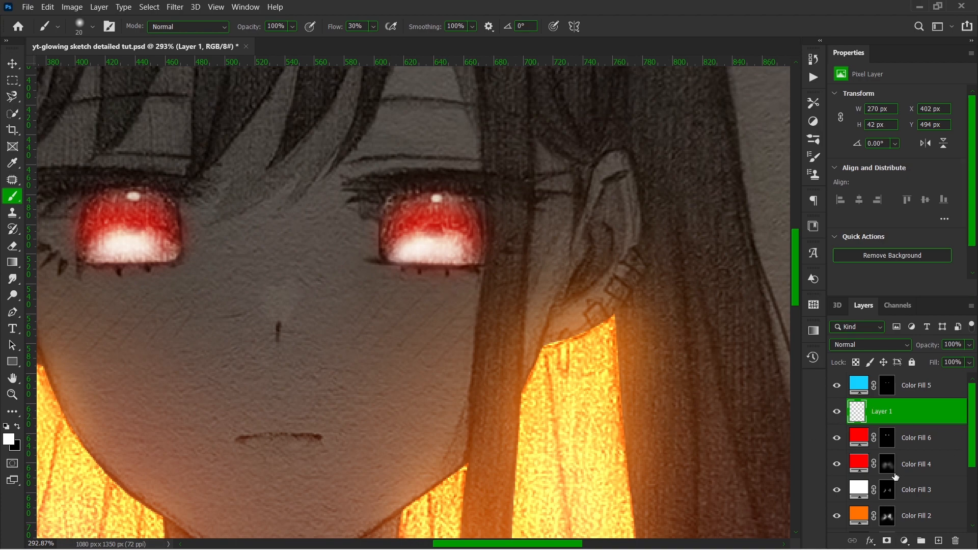
Set the blend mode of Layer 1 to Overlay
left_click(887, 441)
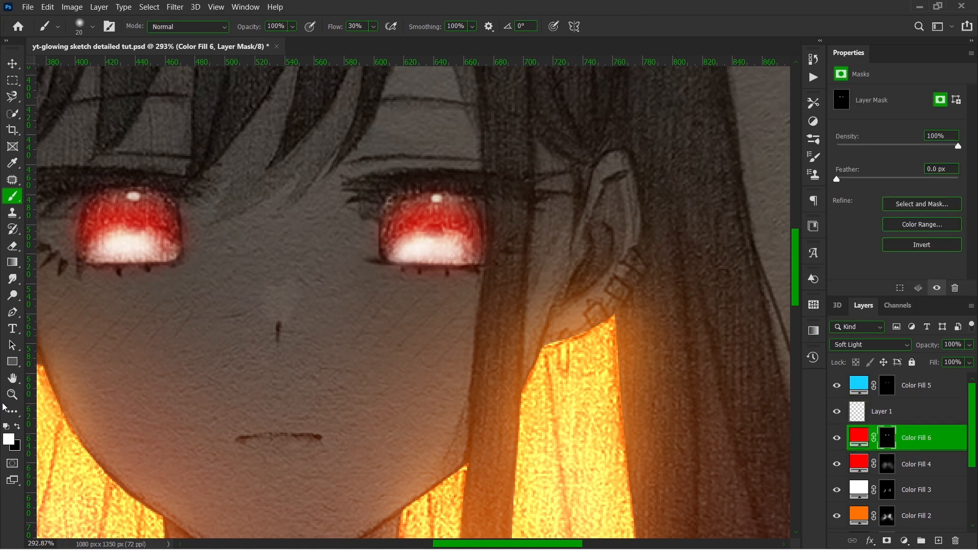
left_click(881, 414)
left_click(872, 345)
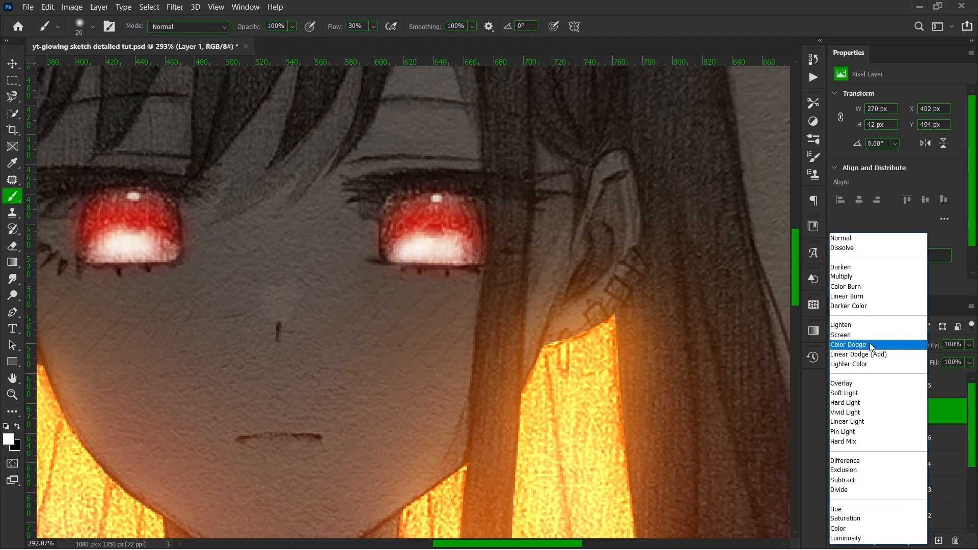
left_click(851, 385)
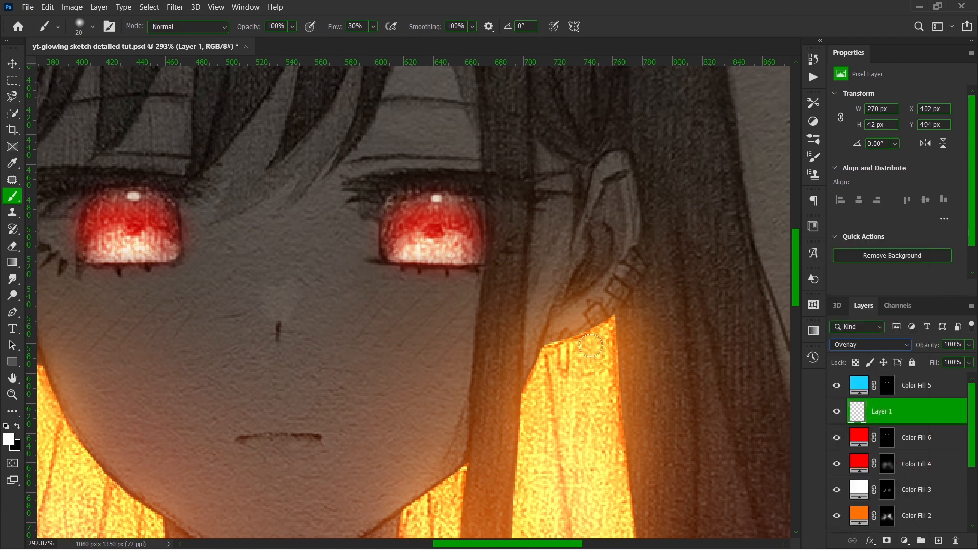
Paint black on Layer 1 along the upper outer edge of the eye nearest the visible ear
left_click(13, 64)
scroll(285, 282, "down", 3)
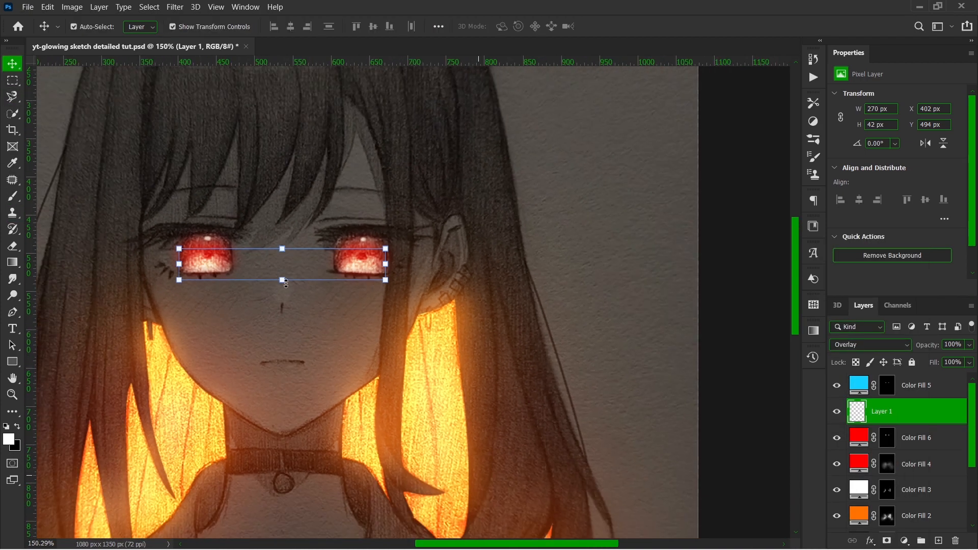
scroll(286, 283, "down", 2)
left_click(601, 268)
scroll(235, 249, "up", 4)
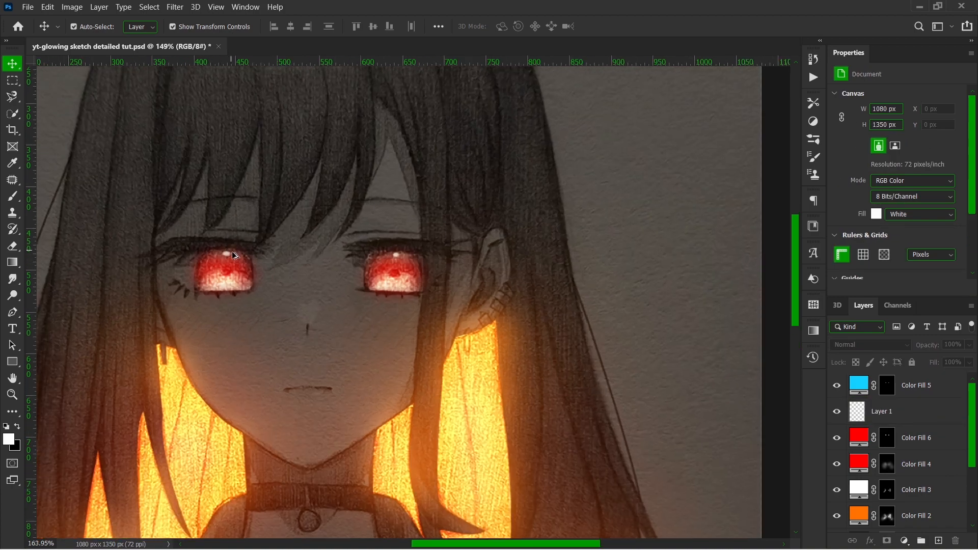
left_click(882, 413)
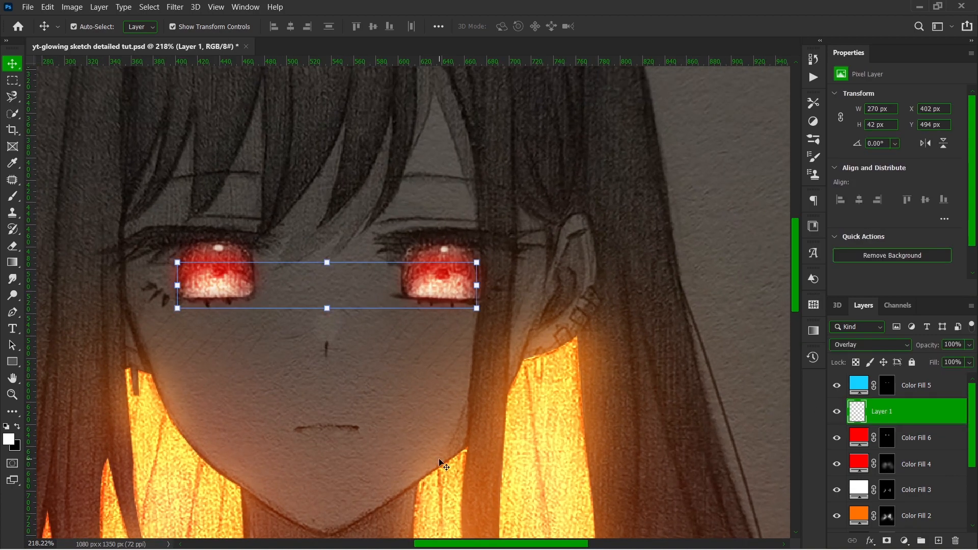
key("b")
scroll(431, 284, "up", 1)
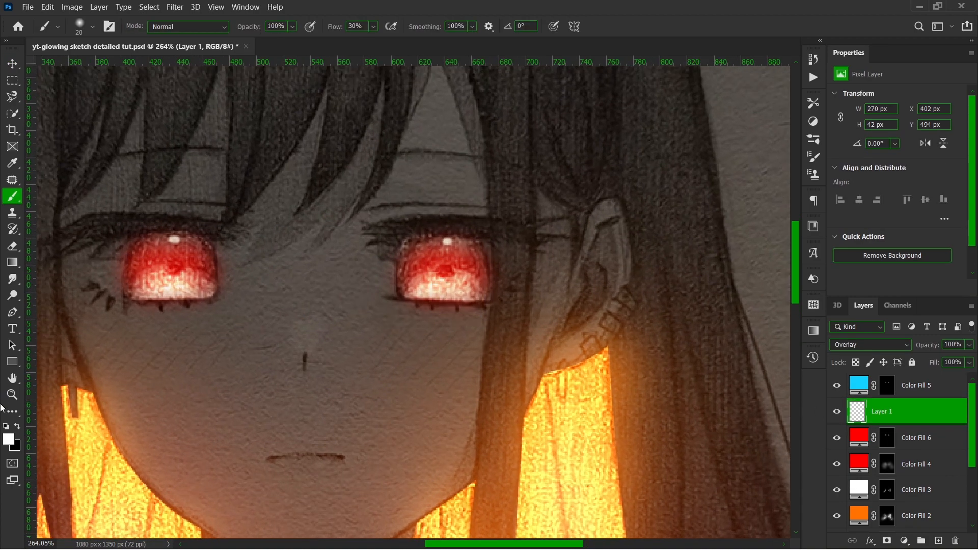
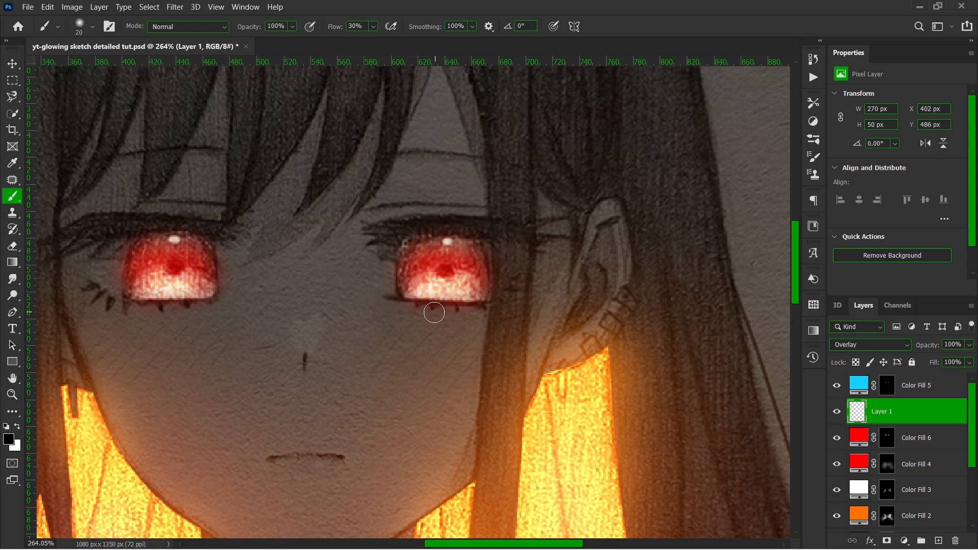
mouse_move(485, 245)
left_mouse_down()
mouse_move(494, 291)
mouse_move(486, 232)
left_mouse_up()
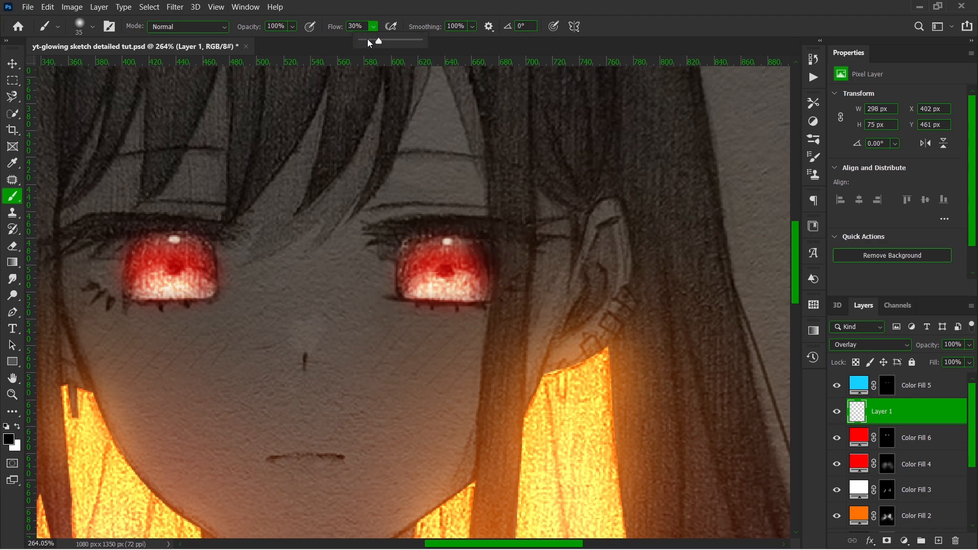
Lower the brush flow to 14% and darken the lashes and edges around both eyes in black with a 35 px brush
left_click_drag(368, 43, 370, 43)
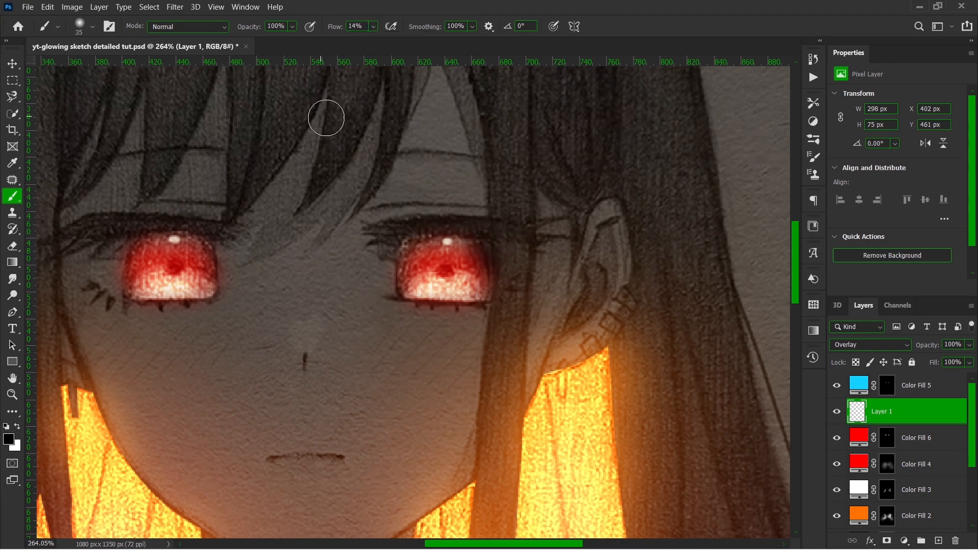
left_click_drag(454, 223, 481, 253)
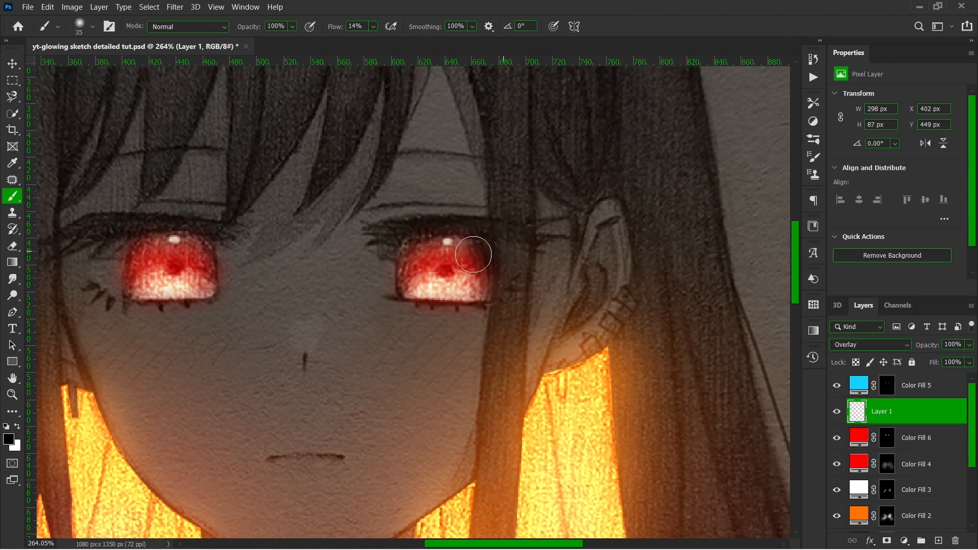
mouse_move(203, 234)
left_mouse_down()
mouse_move(221, 247)
mouse_move(172, 233)
mouse_move(81, 239)
mouse_move(105, 240)
mouse_move(128, 261)
mouse_move(137, 251)
mouse_move(113, 279)
mouse_move(103, 271)
mouse_move(139, 303)
left_mouse_up()
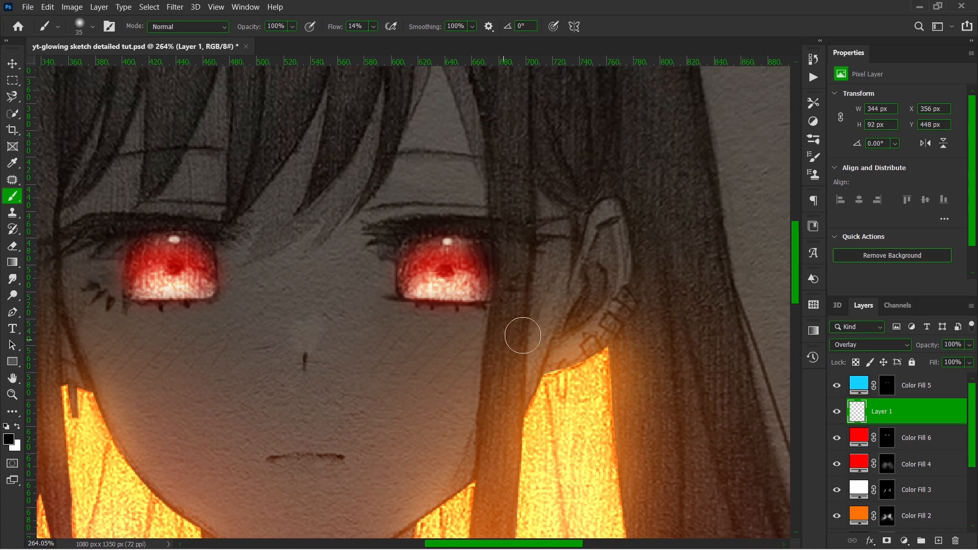
mouse_move(520, 331)
left_mouse_down()
mouse_move(495, 310)
mouse_move(497, 291)
left_mouse_up()
mouse_move(389, 230)
left_mouse_down()
mouse_move(451, 223)
mouse_move(536, 241)
left_mouse_up()
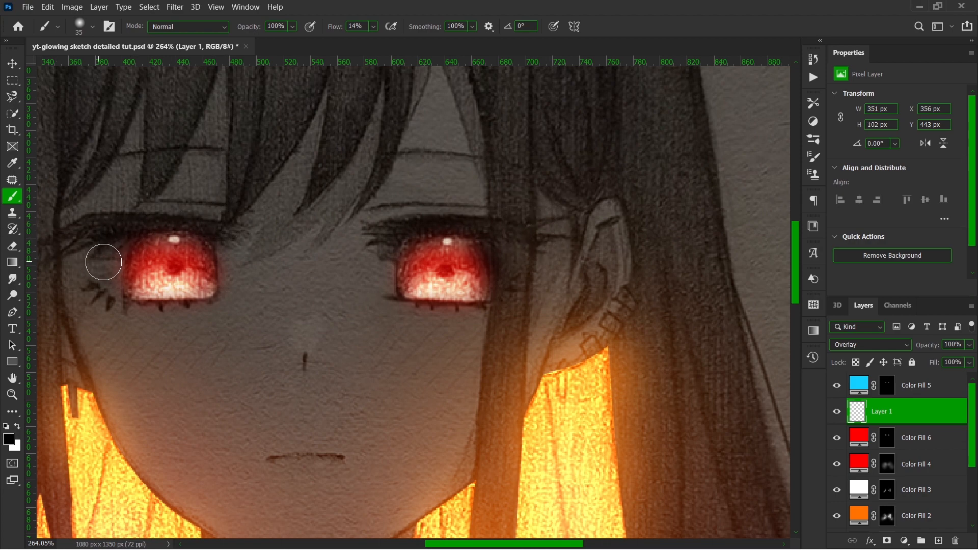
scroll(125, 301, "down", 2)
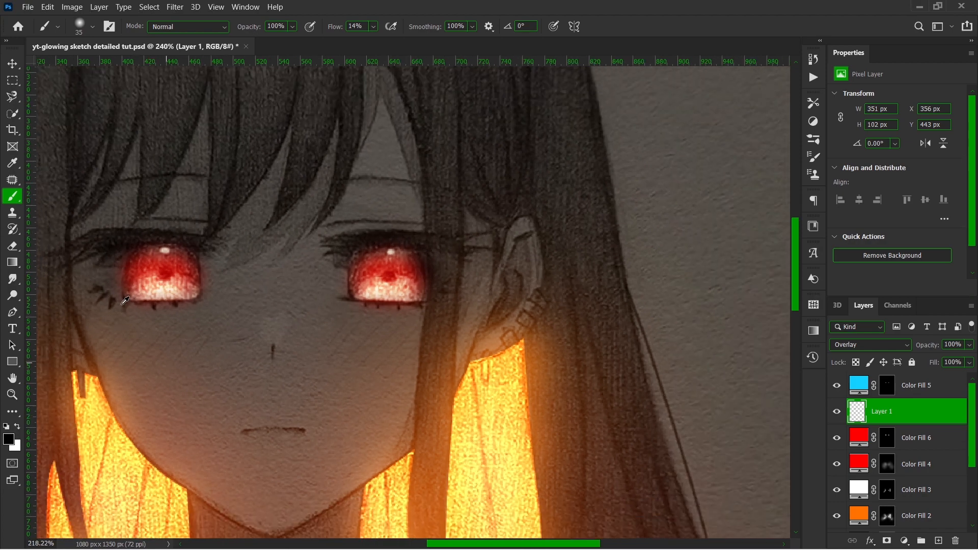
scroll(125, 300, "down", 14)
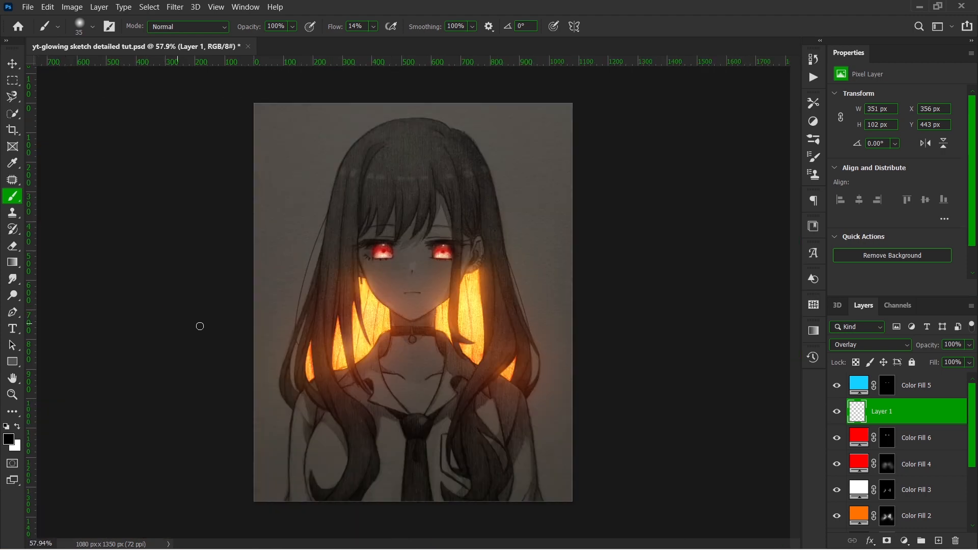
scroll(367, 349, "up", 1)
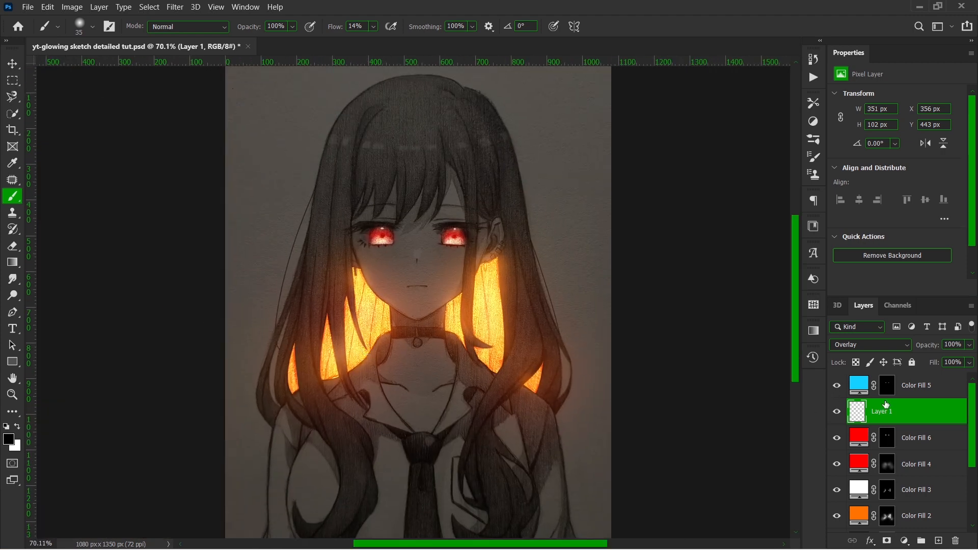
Lower the opacity of Layer 1 to 66% and deselect the layer
left_click(969, 345)
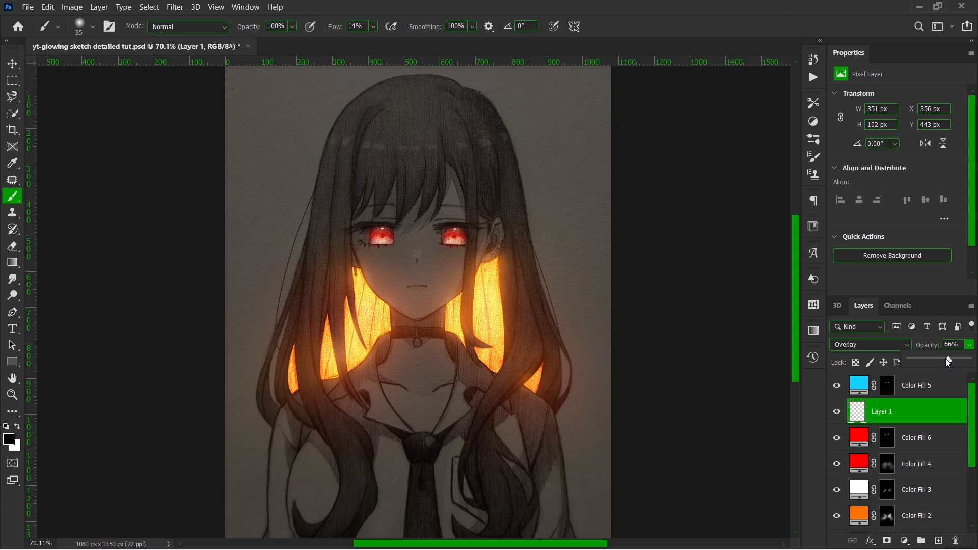
left_click(12, 64)
left_click(172, 298)
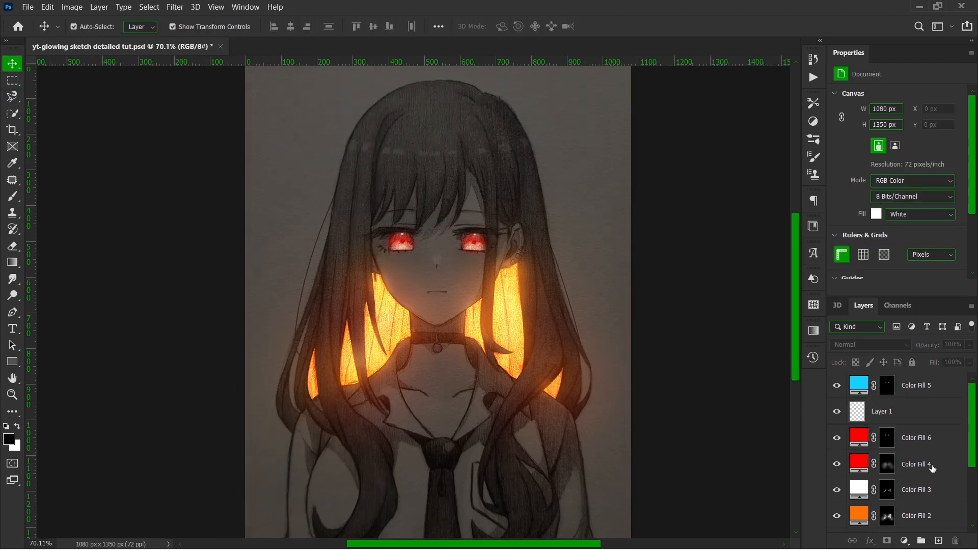
Move the Color Fill 4 layer above Color Fill 6 in the layer stack
scroll(910, 457, "down", 1)
left_click(885, 438)
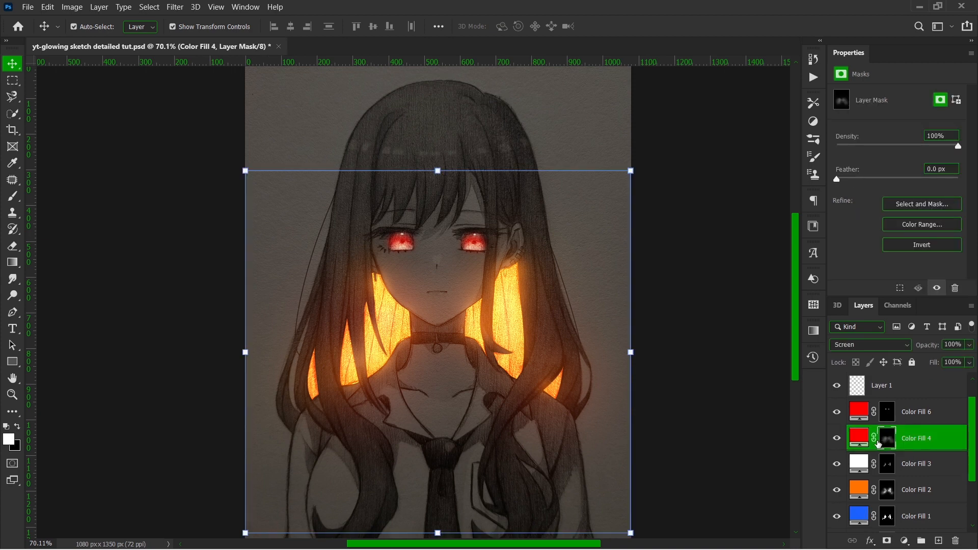
left_click_drag(931, 442, 889, 419)
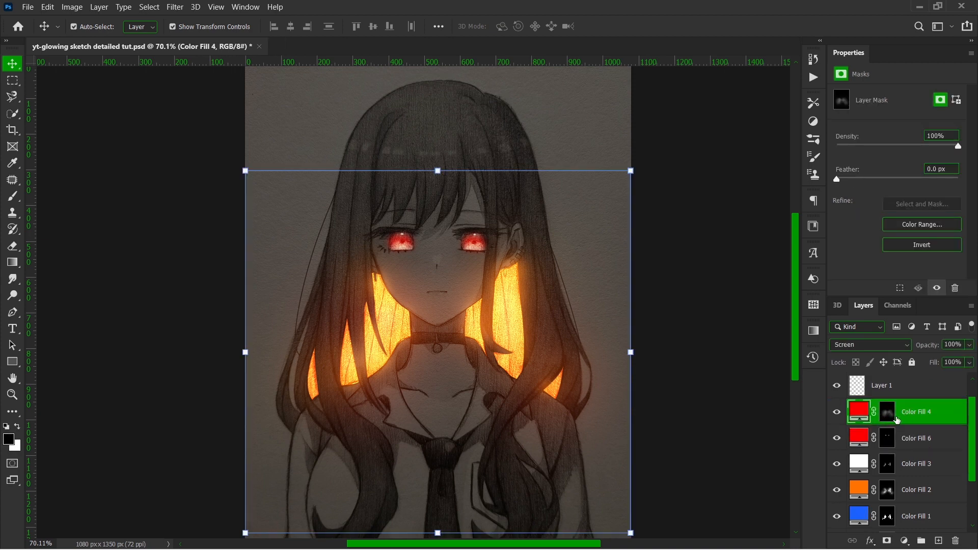
Paint white over the eyes on the Color Fill 4 mask with a 70 px brush at 6% flow for a soft red glow
key("b")
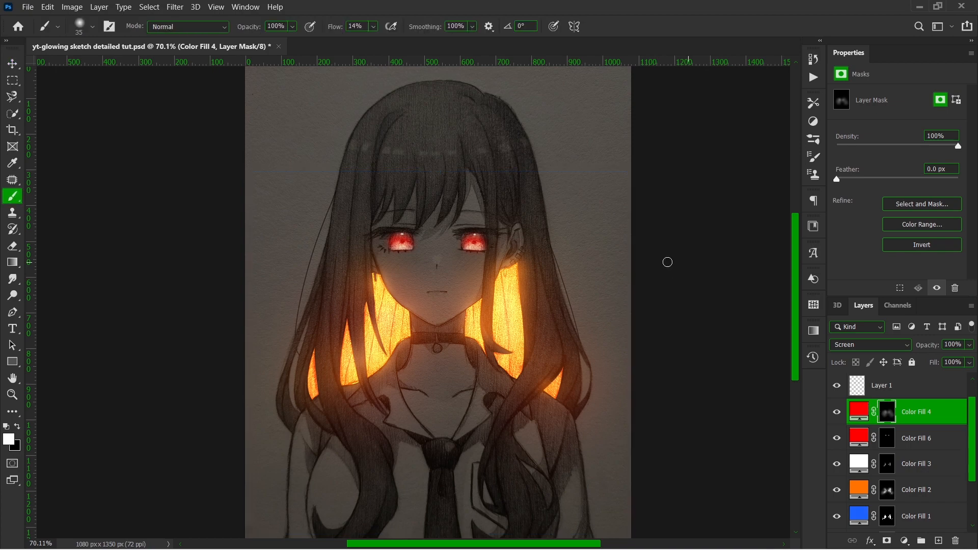
scroll(511, 228, "up", 5)
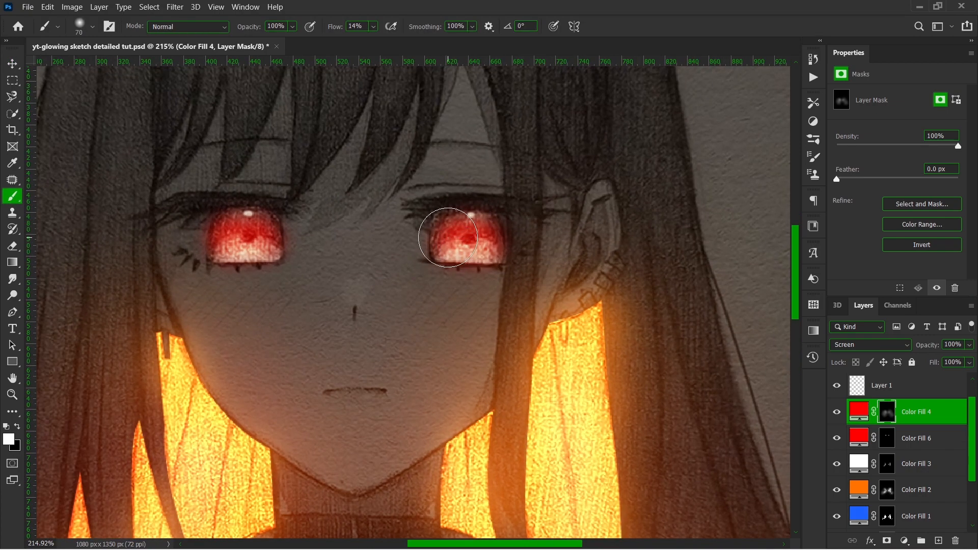
key("bracketright")
key("bracketright")
left_click(374, 27)
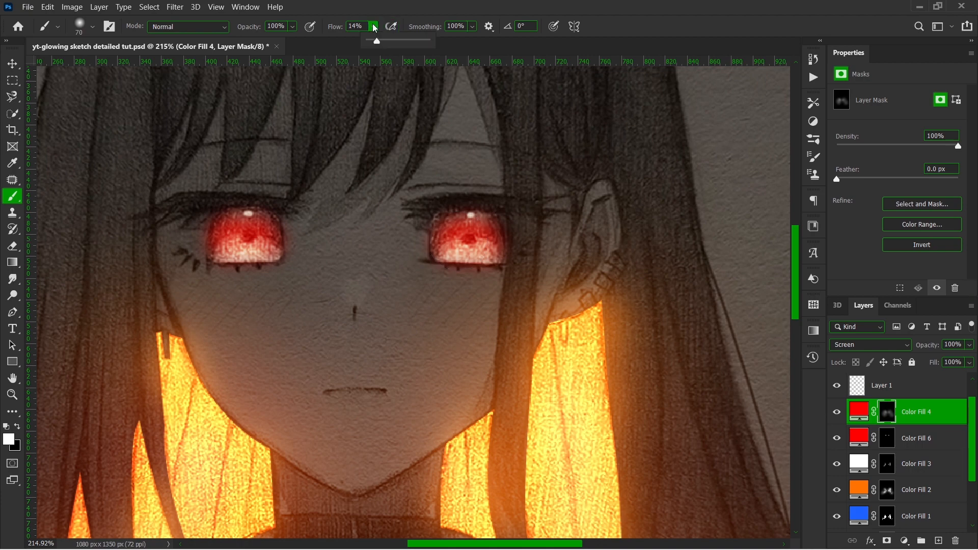
left_click_drag(375, 41, 372, 42)
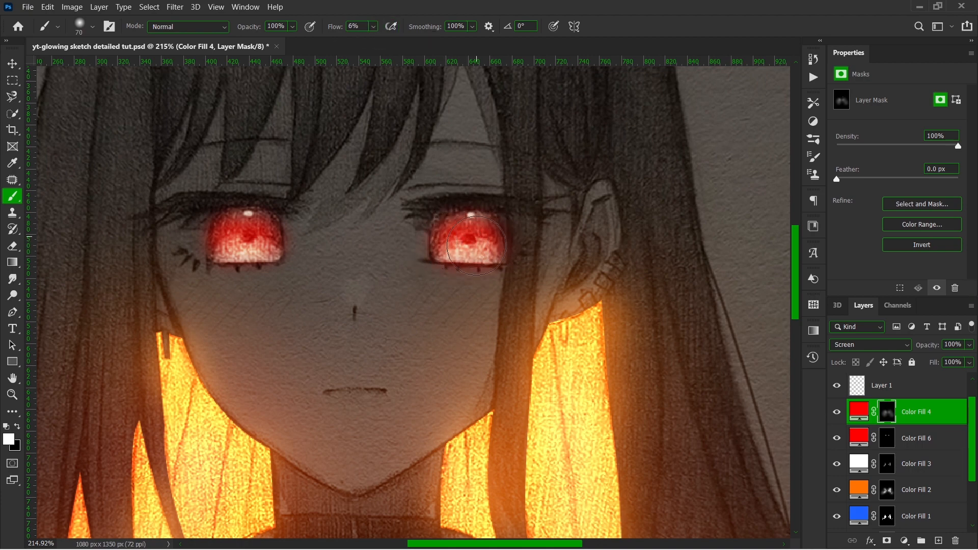
left_click_drag(488, 234, 454, 242)
Move Color Fill 2 above Color Fill 4 and paint white on its mask over both eyes at 15% brush flow
left_click(373, 26)
left_click(357, 42)
left_click_drag(883, 490, 889, 405)
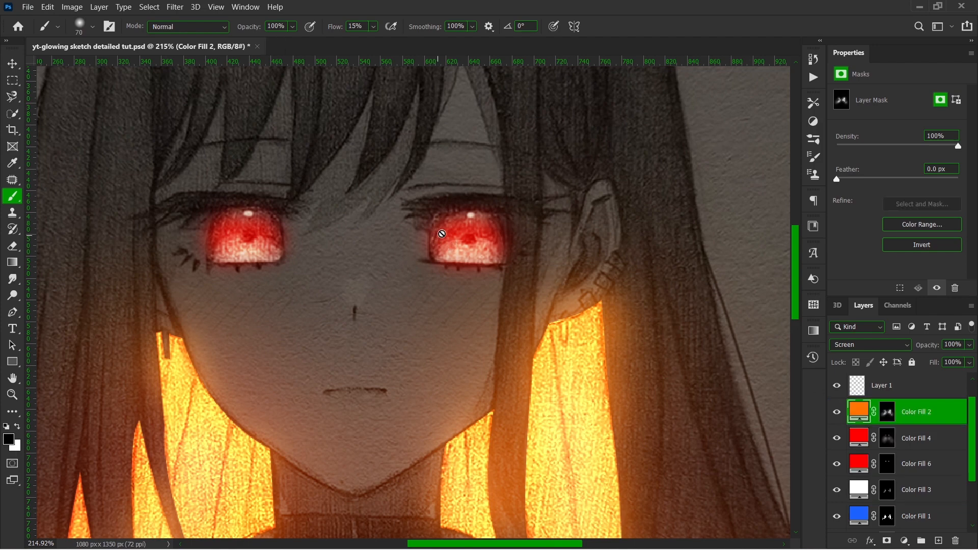
left_click(887, 411)
key("x")
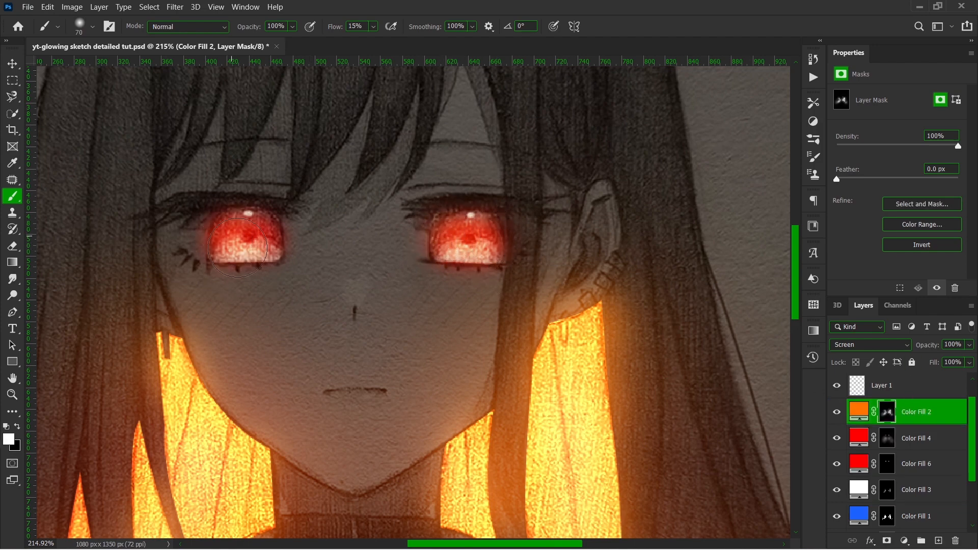
scroll(254, 326, "down", 2)
scroll(255, 330, "down", 4)
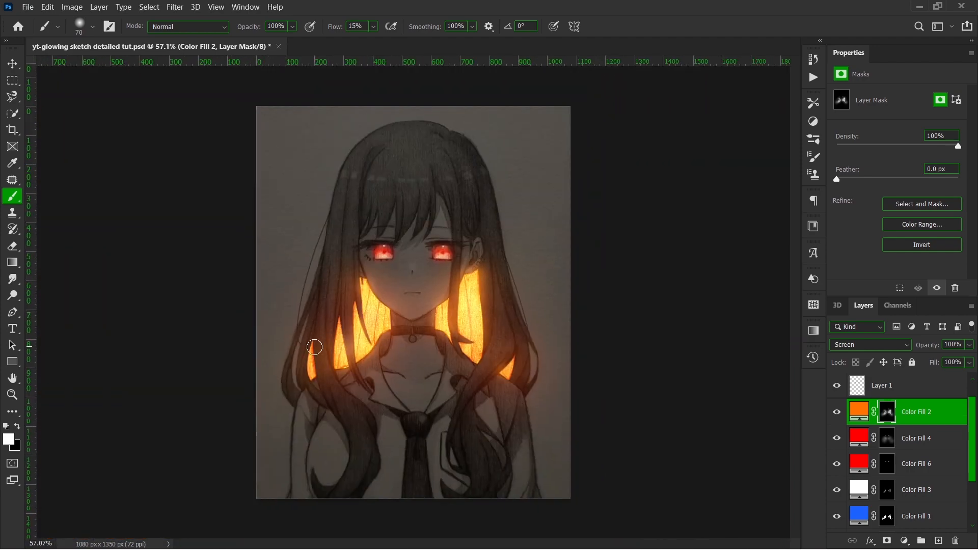
scroll(430, 331, "up", 1)
scroll(445, 376, "down", 1)
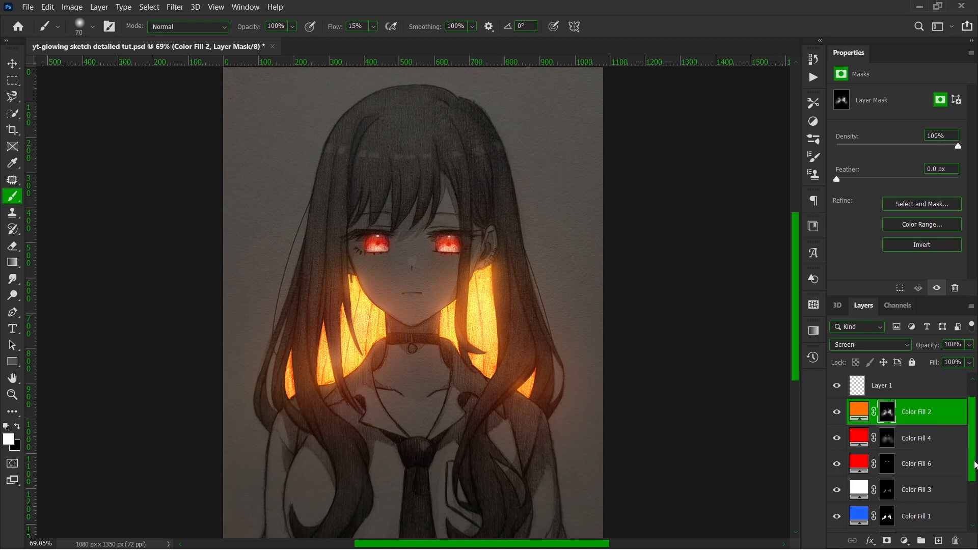
scroll(471, 423, "up", 1)
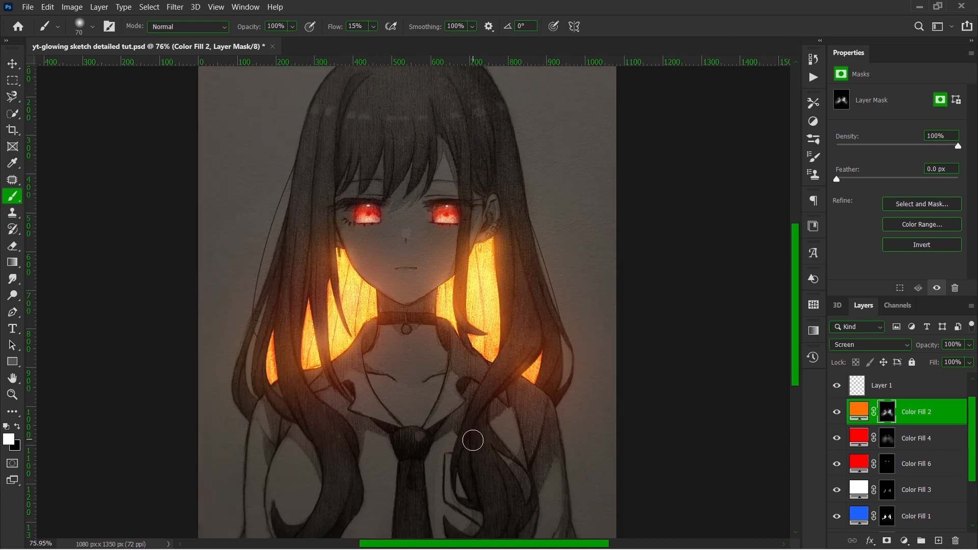
scroll(469, 437, "down", 1)
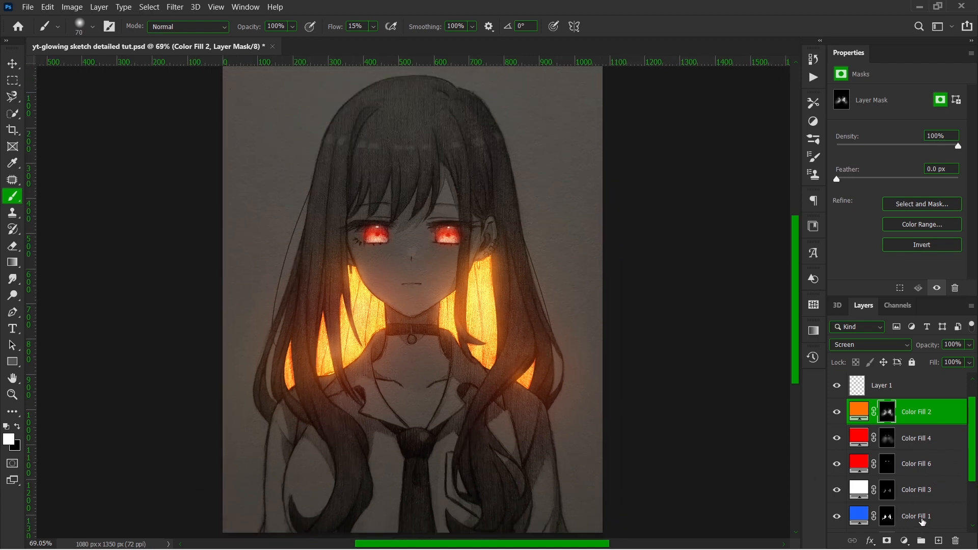
Add an Exposure adjustment directly above the anime sketch glow tutorial2 layer, set its exposure to -1.50, and invert its mask to black
scroll(920, 496, "down", 2)
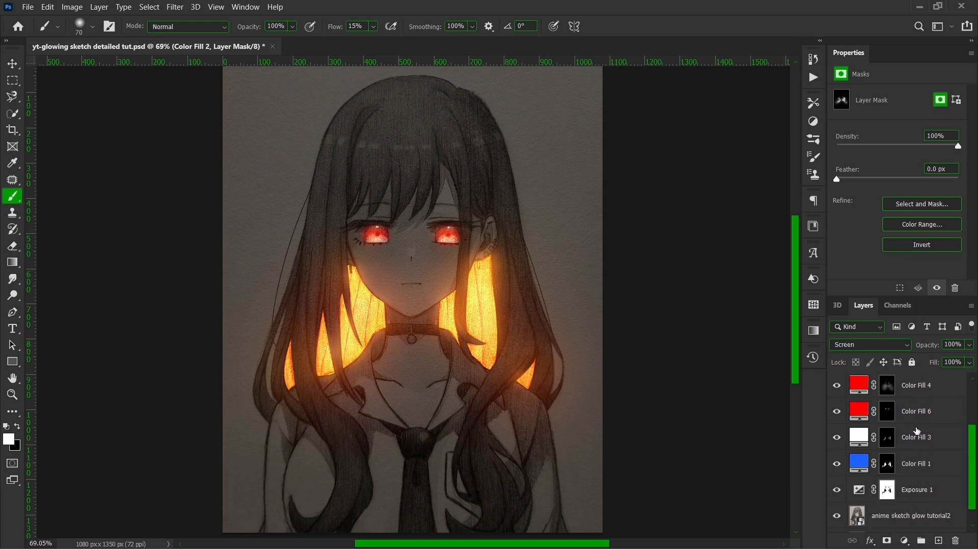
scroll(923, 432, "up", 2)
scroll(923, 463, "down", 2)
left_click(920, 491)
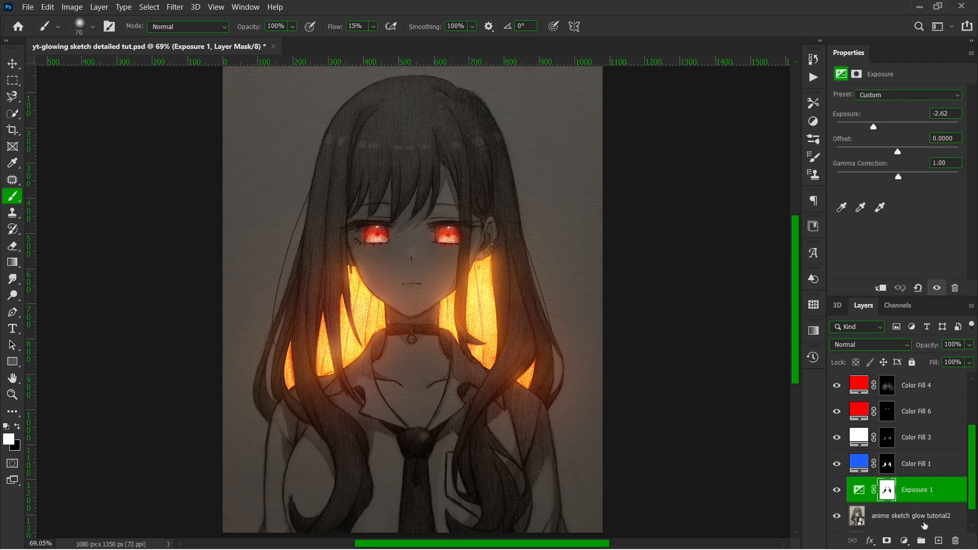
scroll(919, 491, "down", 1)
left_click(917, 498)
left_click(905, 540)
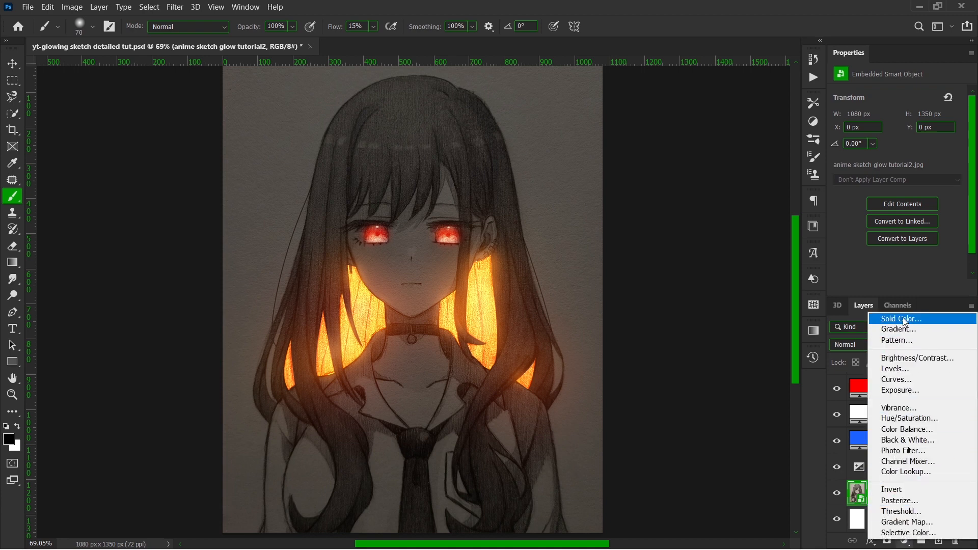
left_click(905, 391)
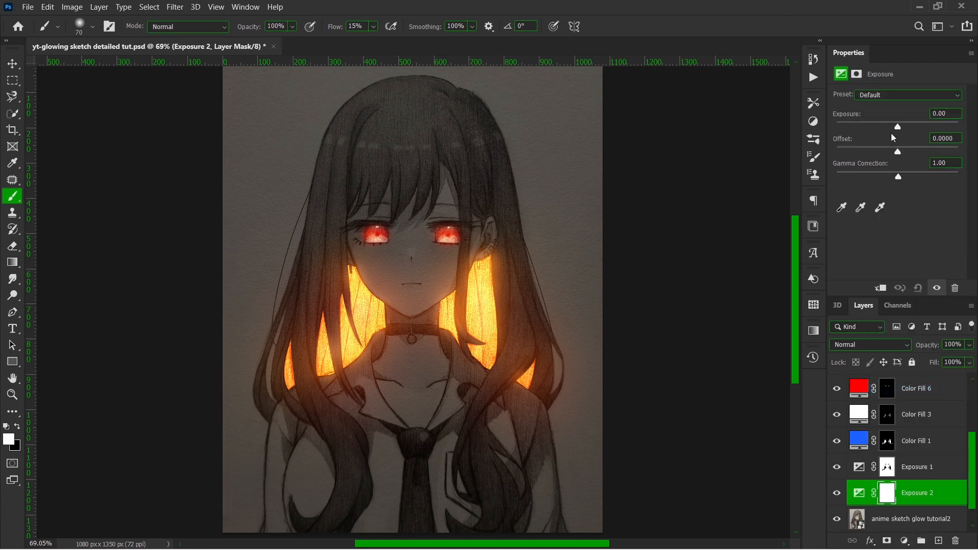
left_click_drag(893, 123, 884, 124)
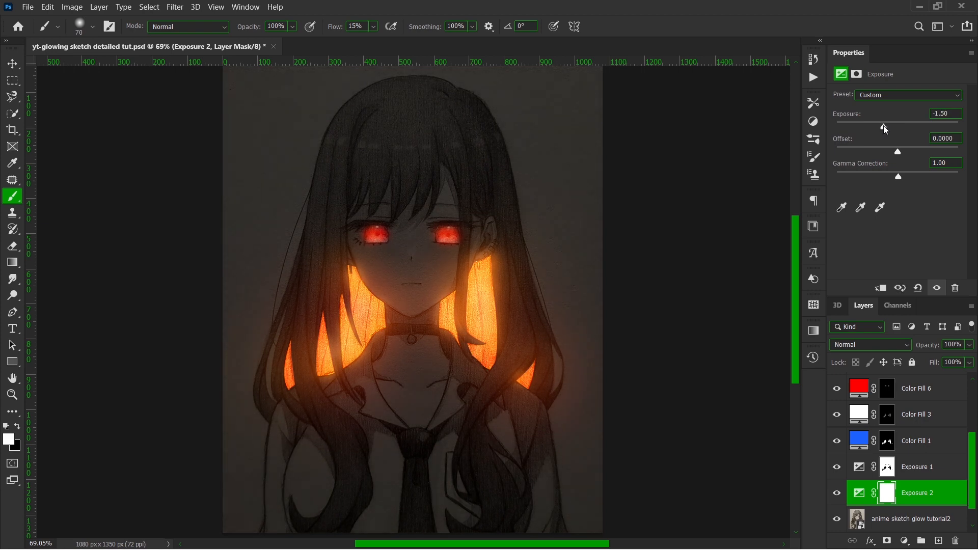
key("ctrl+i")
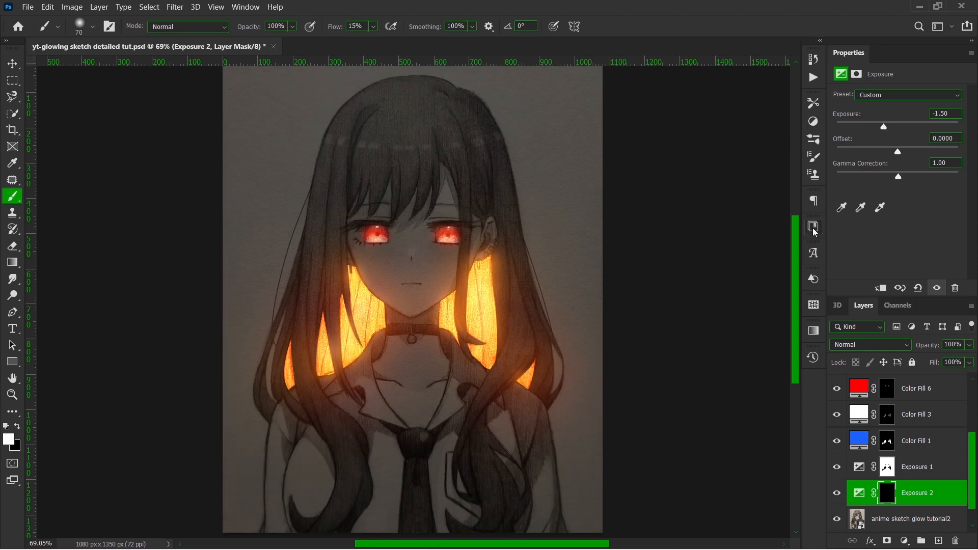
Paint white on the Exposure 2 mask over the lower hair and shoulder below the visible ear, reducing the brush to 125 px at 15% flow
key("v")
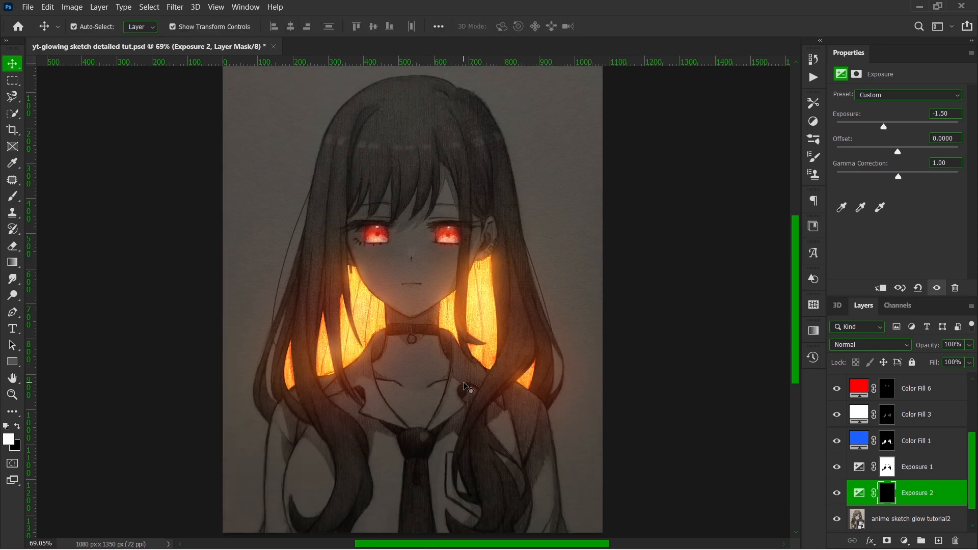
left_click(12, 196)
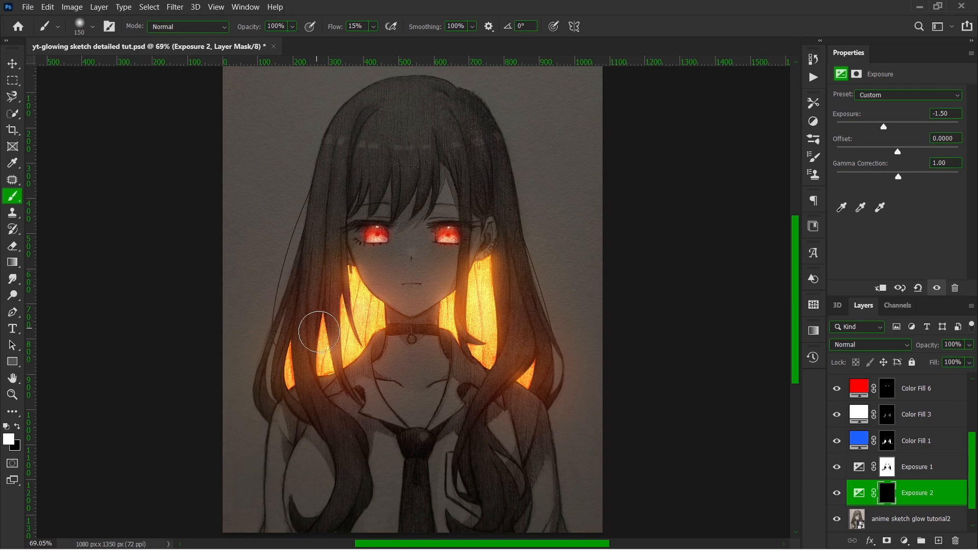
key("bracketright")
key("bracketright")
key("bracketright")
key("bracketright")
key("bracketright")
key("bracketright")
scroll(437, 458, "down", 2)
scroll(524, 403, "up", 5)
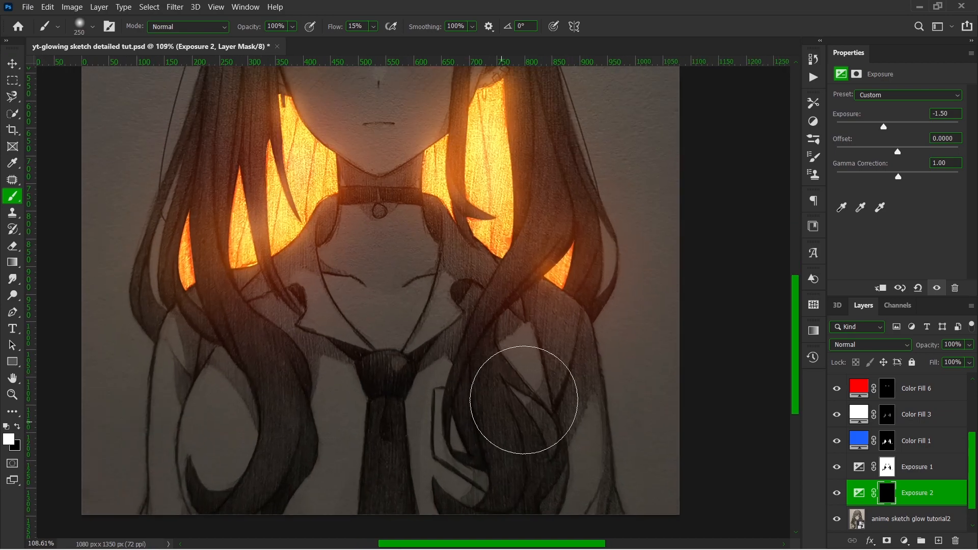
key("bracketleft")
key("bracketleft")
key("bracketleft")
key("bracketleft")
key("bracketleft")
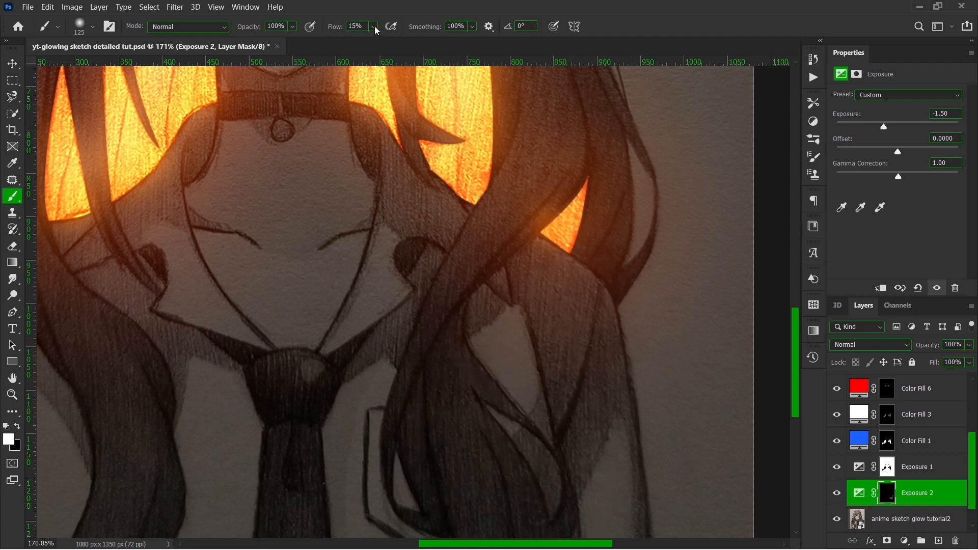
Raise the brush flow to 40% and deepen the shadows on the hair and shoulder in the Exposure 2 mask with a 70 px brush
left_click_drag(375, 30, 400, 44)
key("bracketleft")
key("bracketleft")
key("bracketleft")
key("bracketleft")
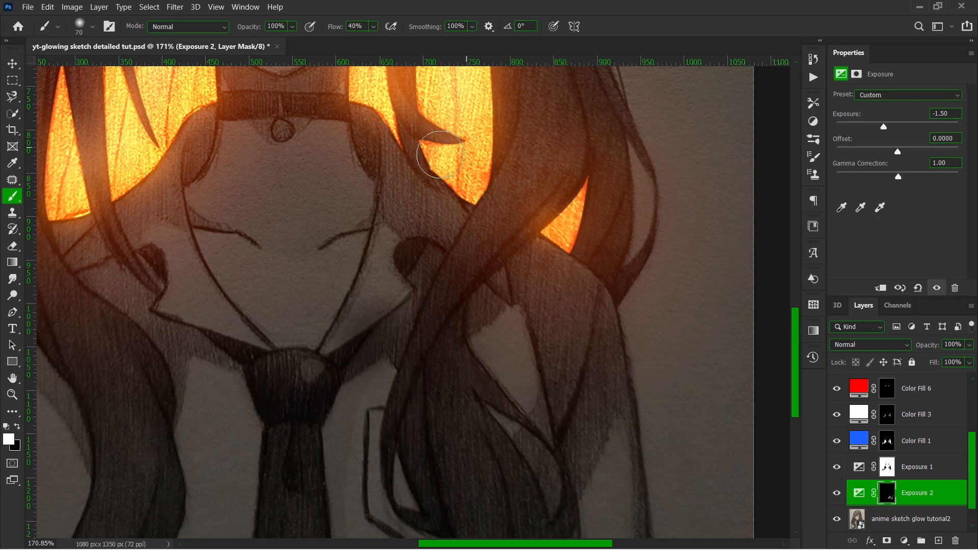
Paint white on the Exposure 2 layer mask to darken the shadow between the sleeve and the lower-left hair lock
scroll(440, 154, "down", 1)
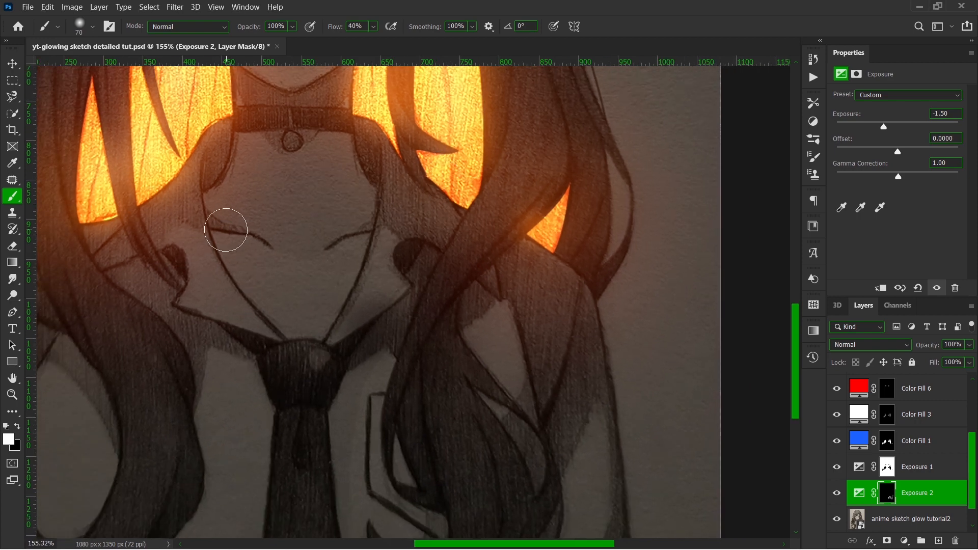
scroll(225, 230, "down", 3)
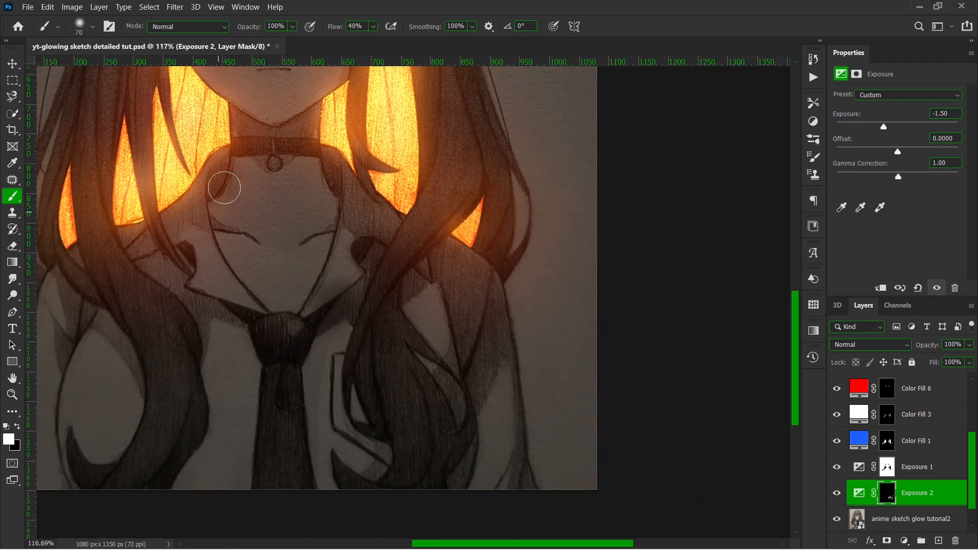
scroll(323, 266, "down", 3)
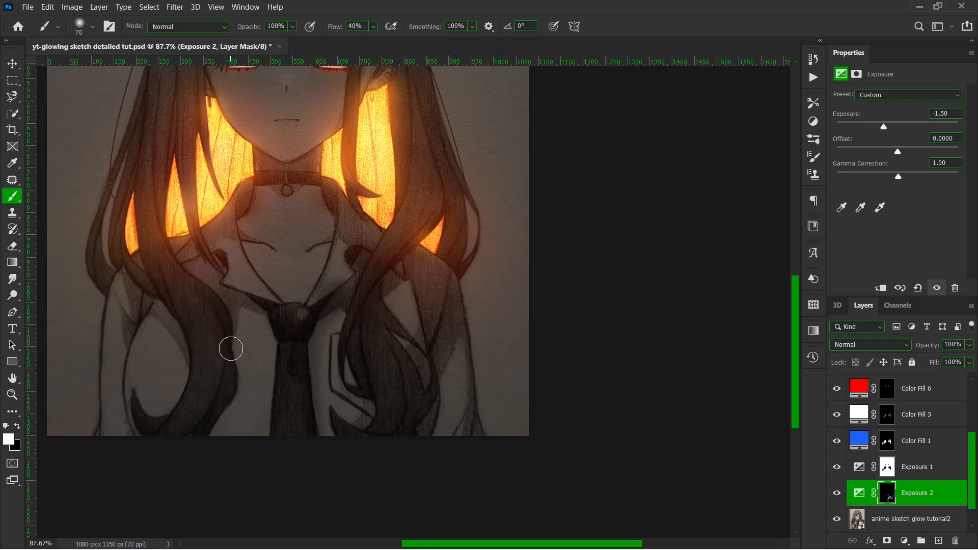
scroll(166, 439, "up", 2)
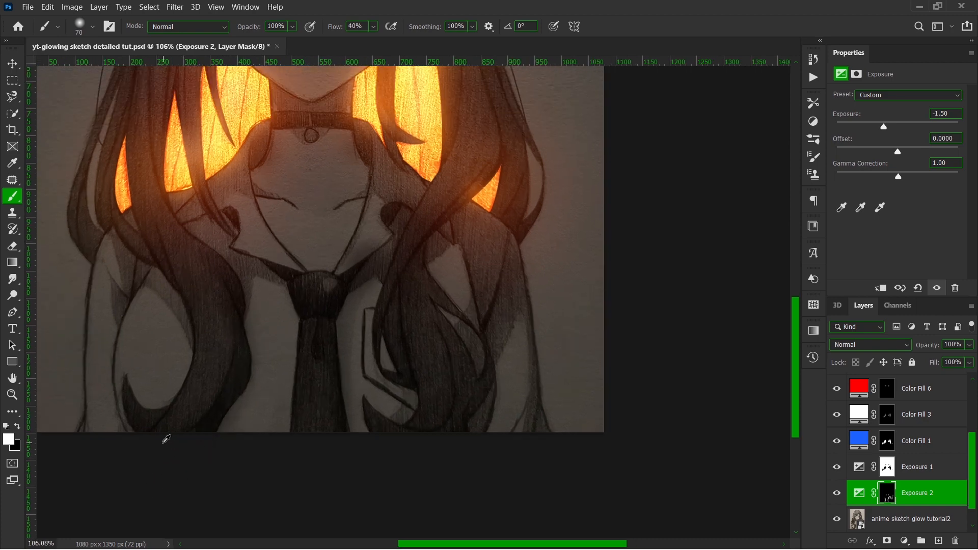
scroll(179, 312, "up", 2)
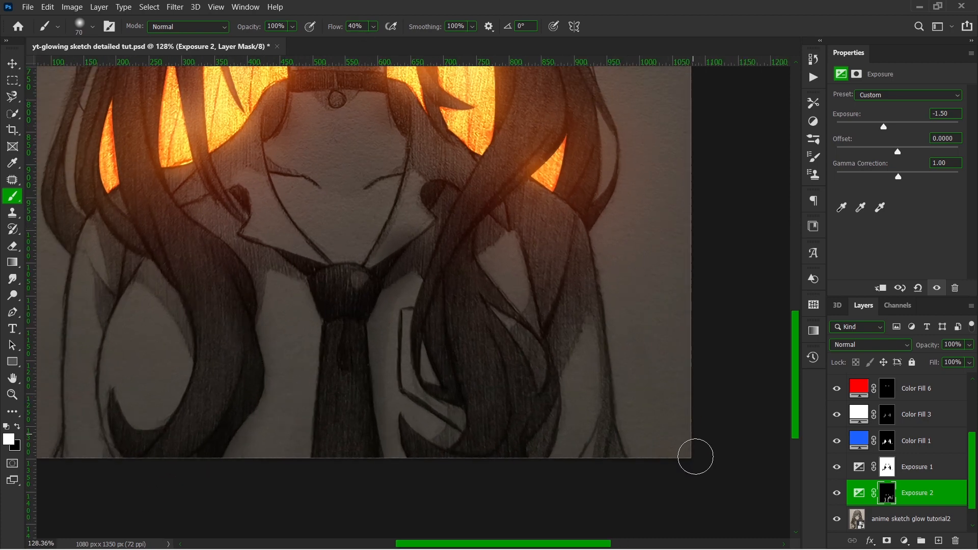
left_click(859, 500)
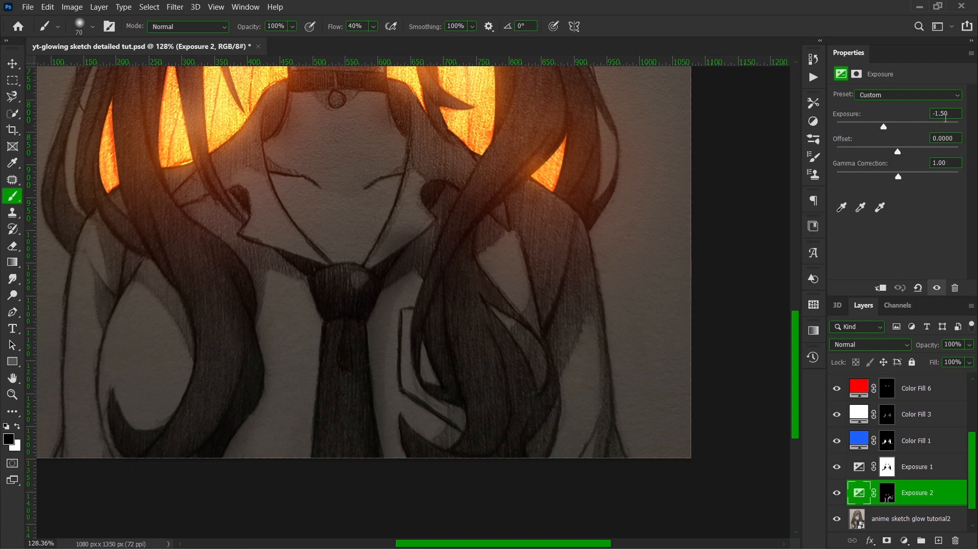
left_click(887, 496)
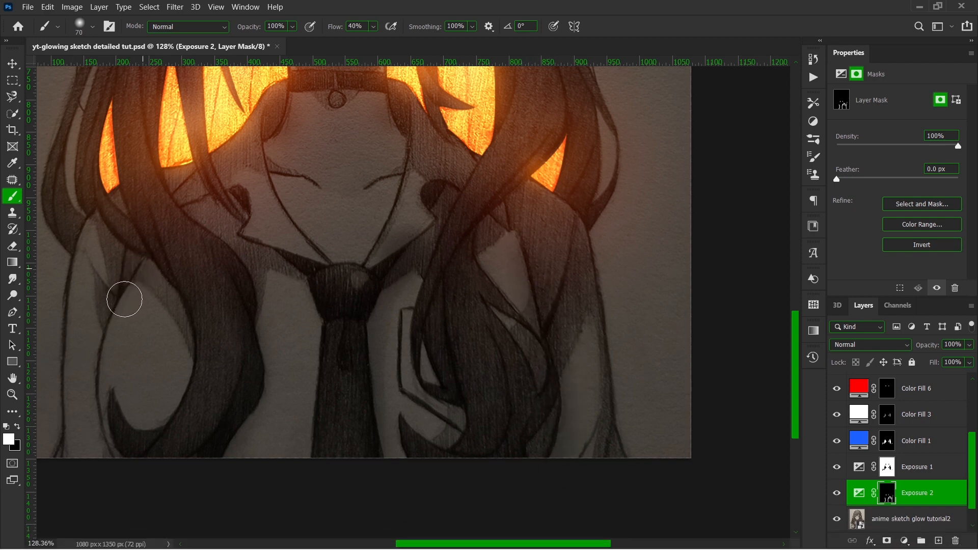
mouse_move(125, 299)
left_mouse_down()
mouse_move(97, 365)
mouse_move(114, 356)
mouse_move(152, 263)
mouse_move(190, 317)
mouse_move(202, 383)
mouse_move(175, 445)
left_mouse_up()
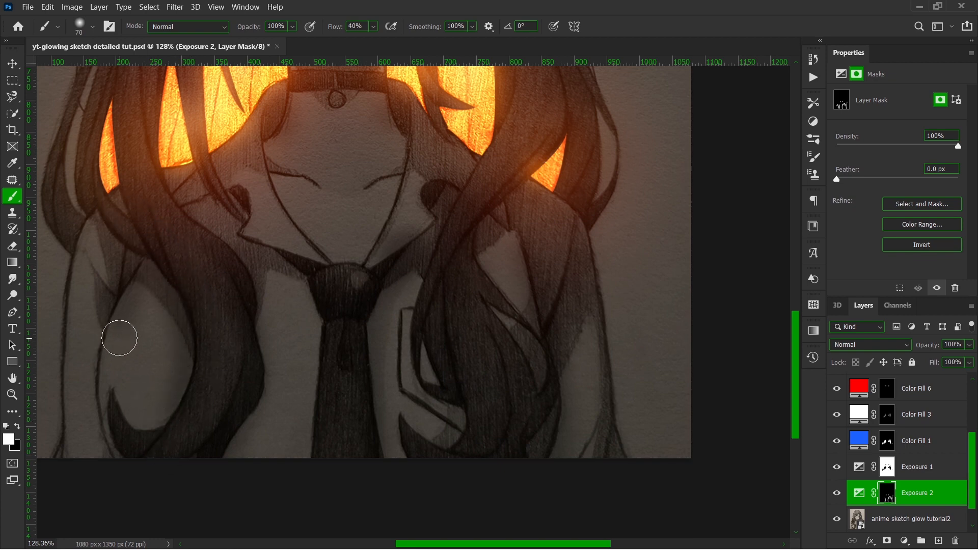
mouse_move(119, 338)
left_mouse_down()
mouse_move(133, 281)
mouse_move(110, 327)
mouse_move(100, 415)
mouse_move(112, 378)
left_mouse_up()
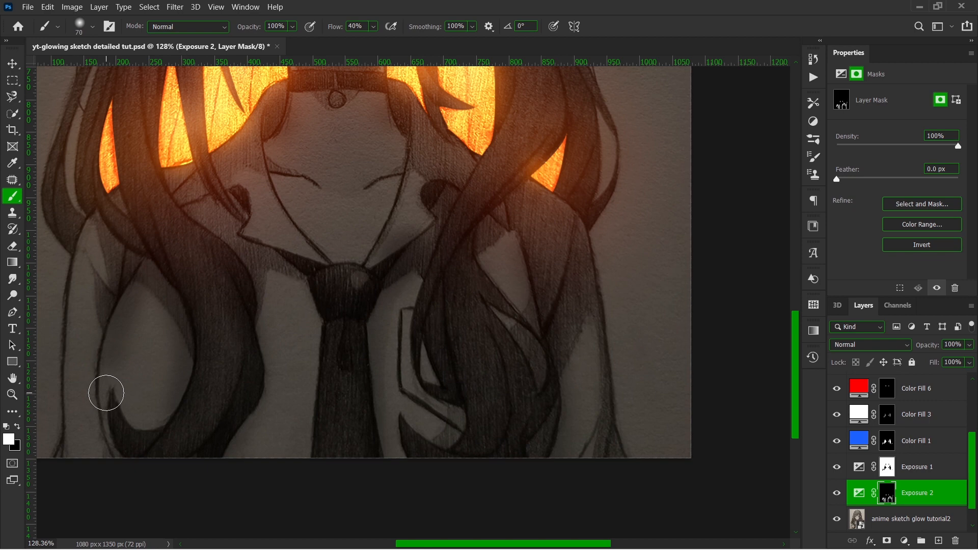
Clean up the shadow's spill around the lower-left sleeve by painting black on the Exposure 2 layer mask
key("x")
mouse_move(146, 373)
left_mouse_down()
mouse_move(133, 353)
mouse_move(100, 389)
mouse_move(140, 332)
mouse_move(84, 407)
left_mouse_up()
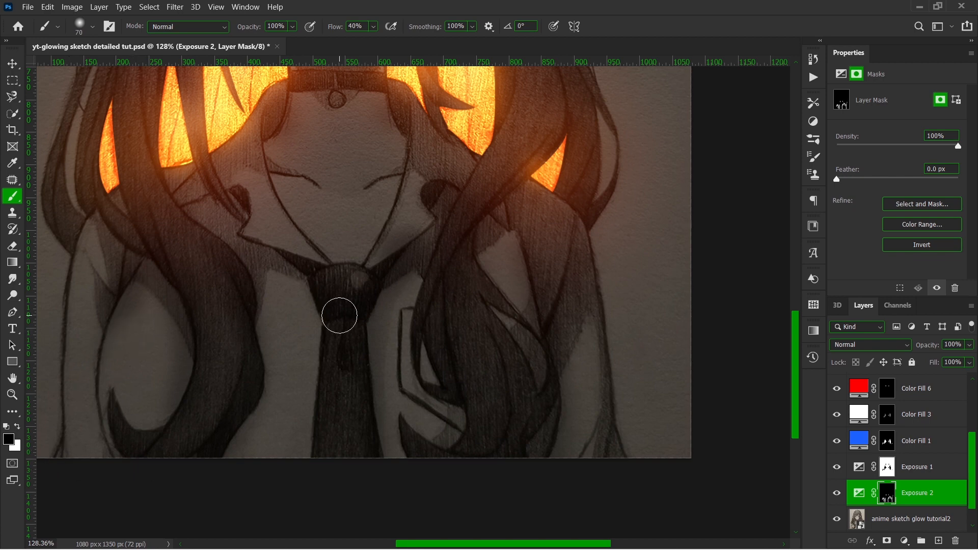
key("ctrl+0")
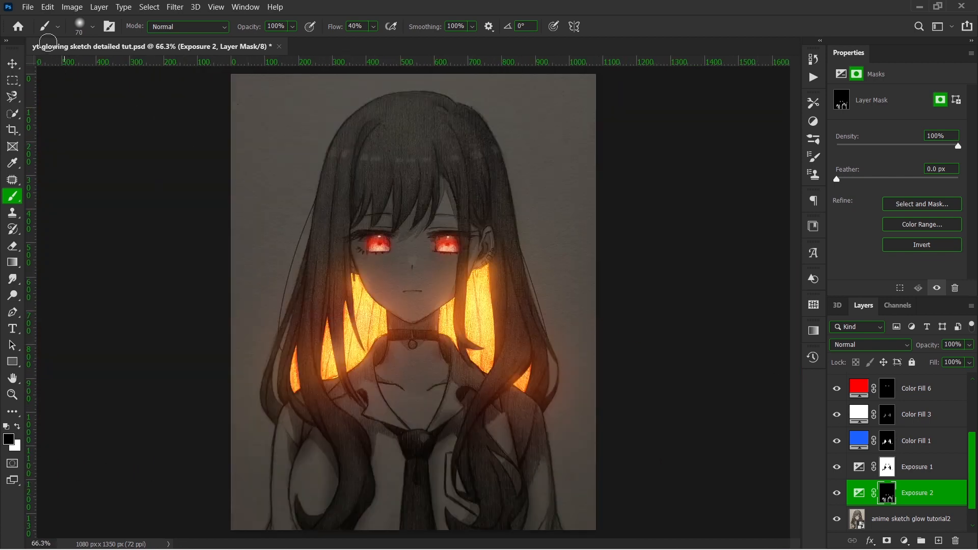
Add a white Solid Color fill layer above Color Fill 5 at the top of the layer stack
scroll(912, 397, "up", 2)
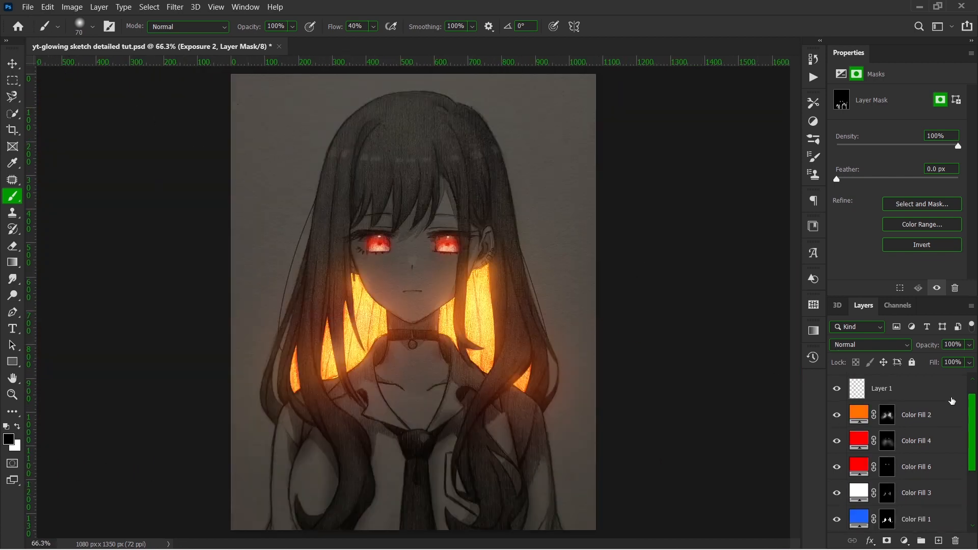
left_click_drag(974, 443, 971, 389)
left_click(931, 383)
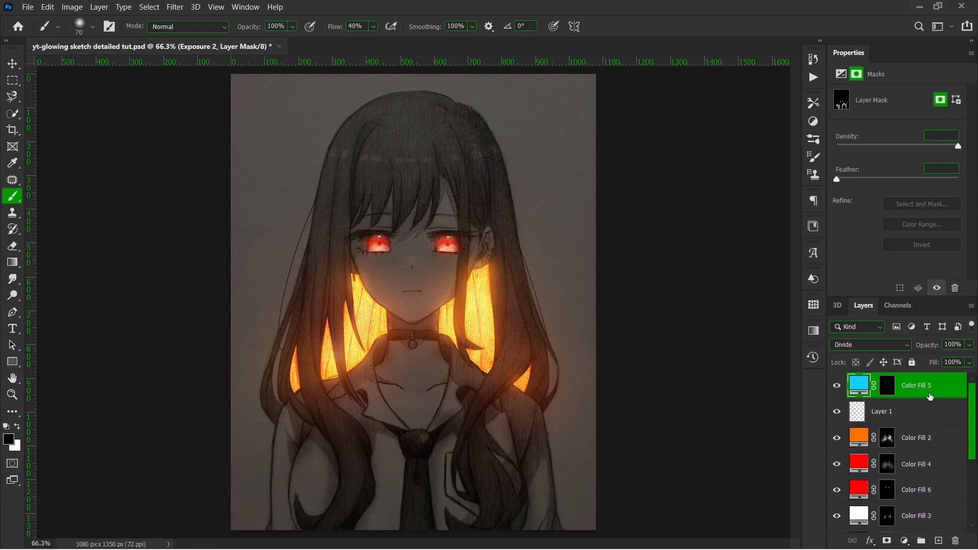
left_click(904, 541)
left_click(896, 319)
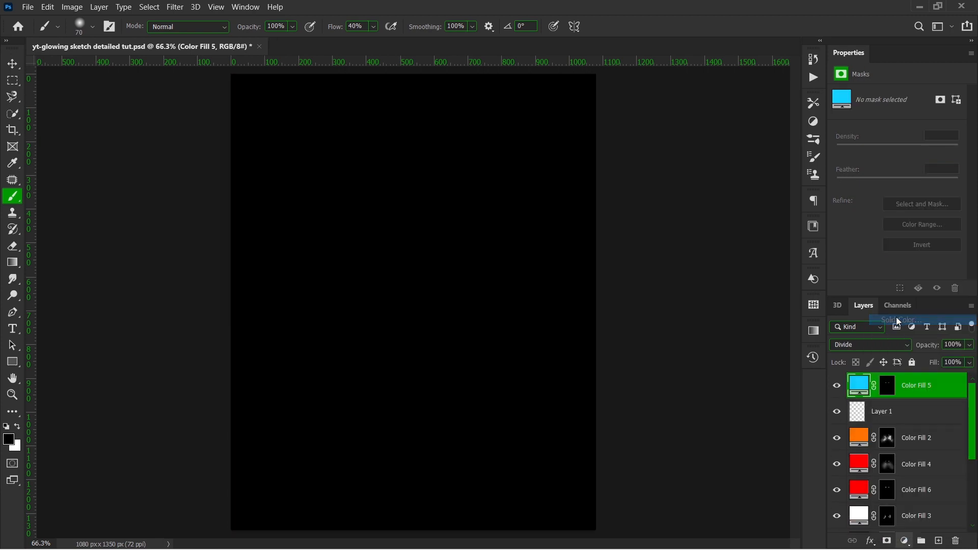
left_click_drag(756, 388, 507, 296)
left_click(922, 321)
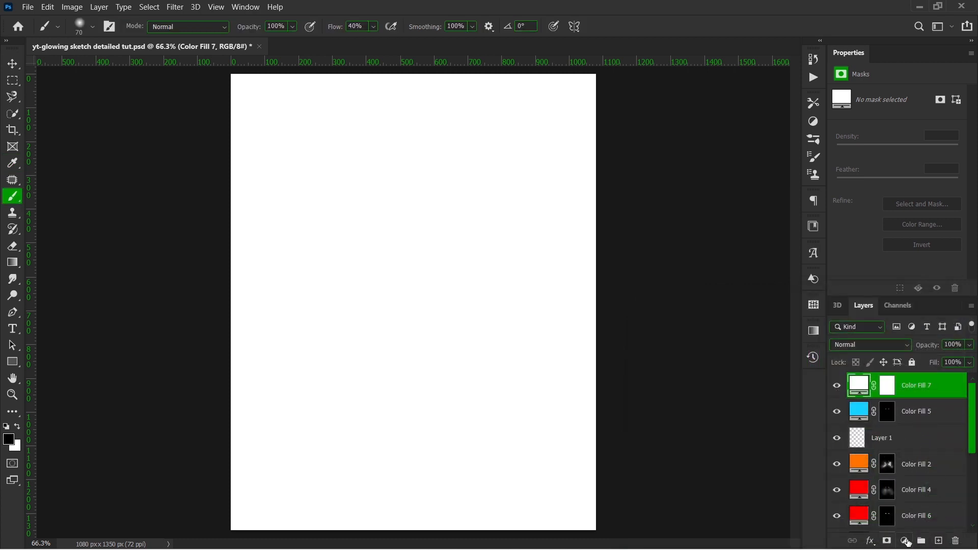
Add a black Solid Color fill layer above the white fill and invert its layer mask
left_click(907, 542)
left_click(895, 317)
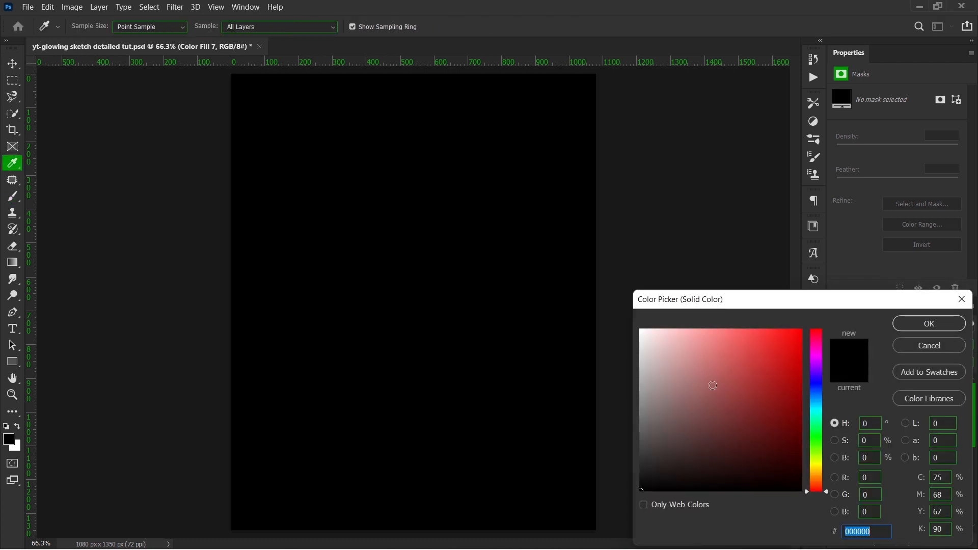
left_click_drag(713, 386, 592, 510)
left_click(927, 325)
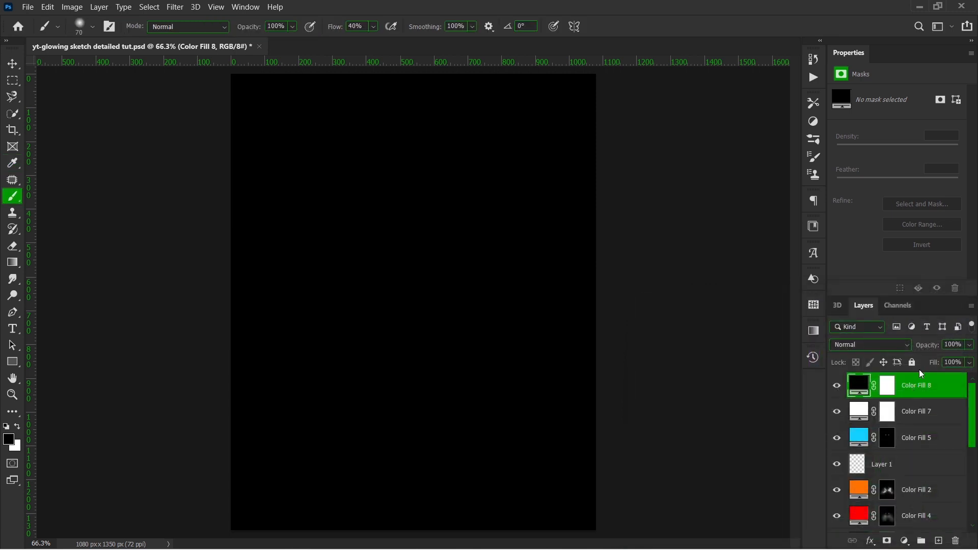
key("i")
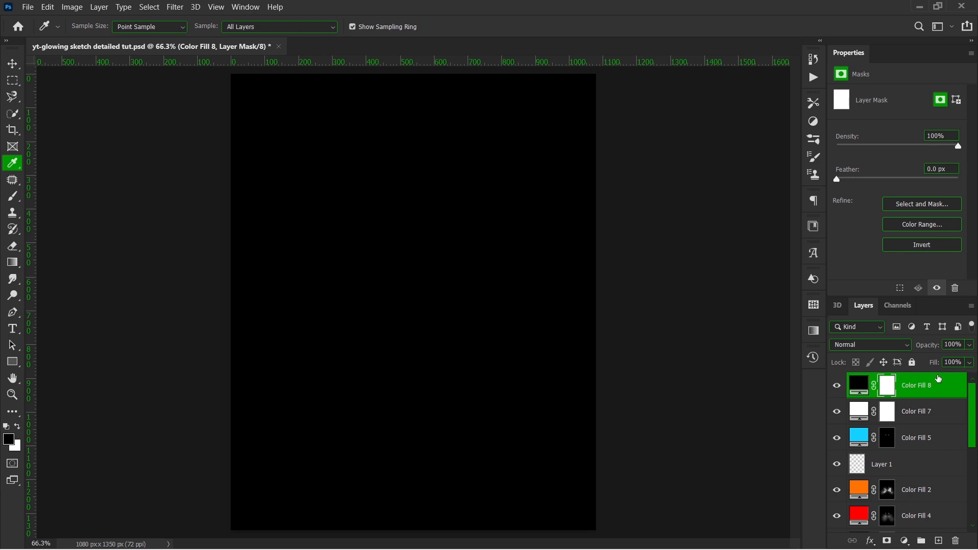
key("ctrl+i")
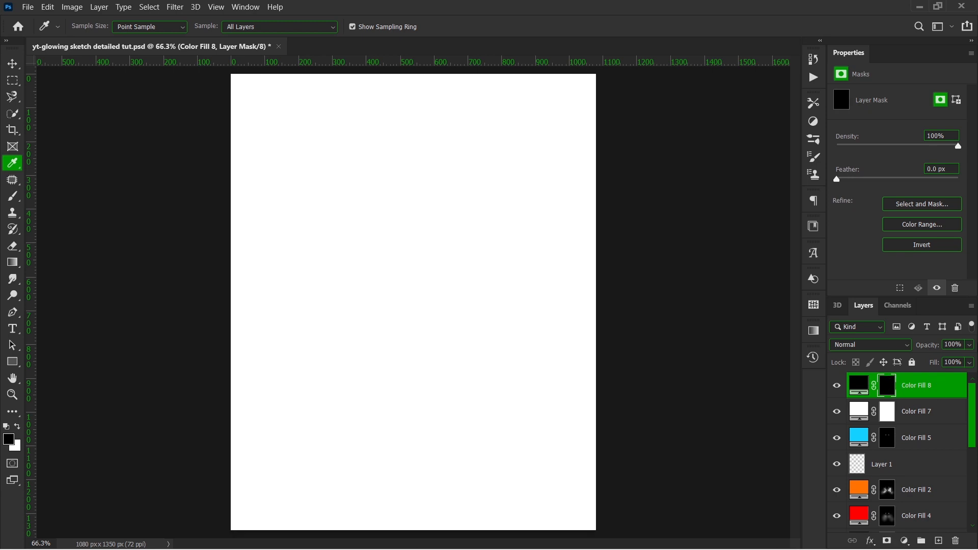
Paint a soft white diagonal stroke on the black fill's mask with the Brush tool at size 300 and 40% flow
key("b")
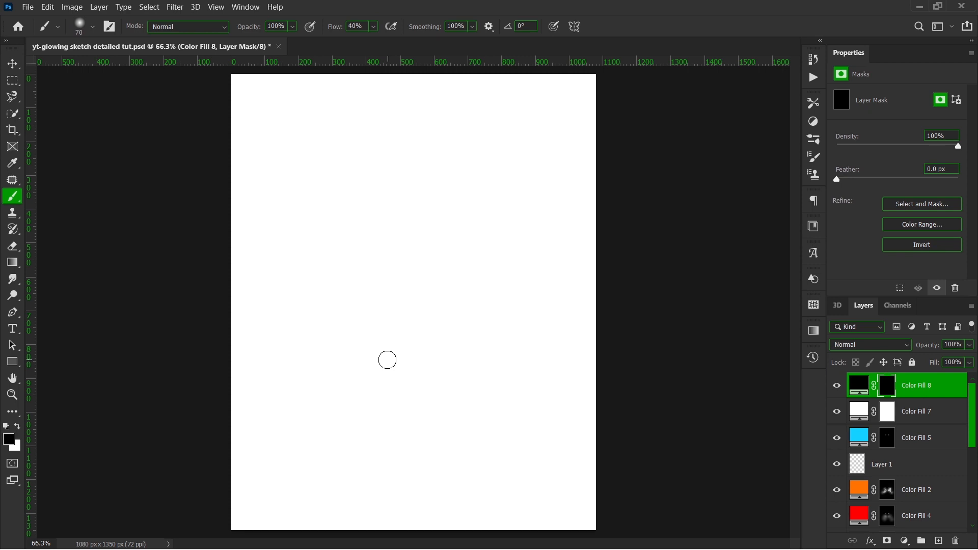
key("bracketright")
key("bracketright")
key("bracketright")
key("bracketright")
key("bracketright")
key("bracketright")
key("x")
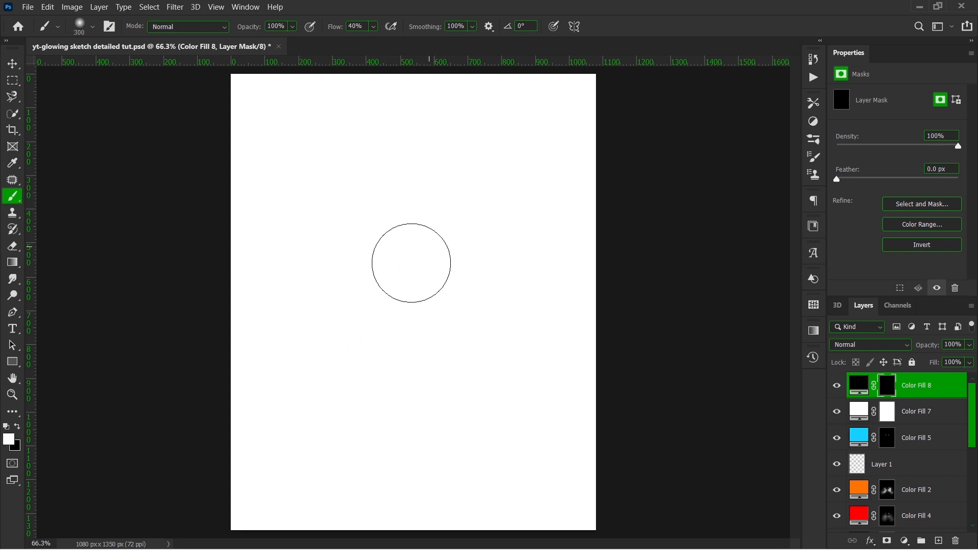
mouse_move(437, 200)
left_mouse_down()
mouse_move(329, 310)
mouse_move(284, 398)
left_mouse_up()
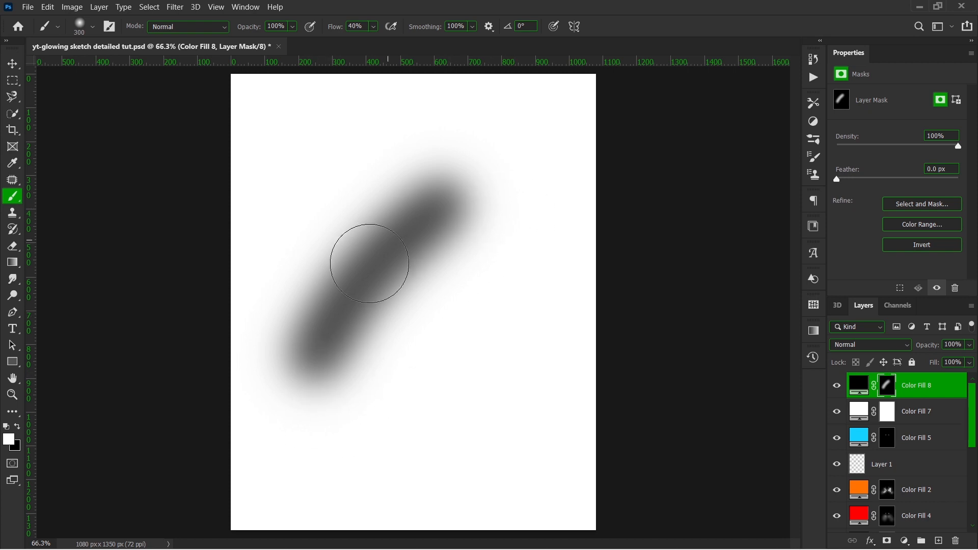
Trim the lower edge of the diagonal stroke by painting black on the mask
key("x")
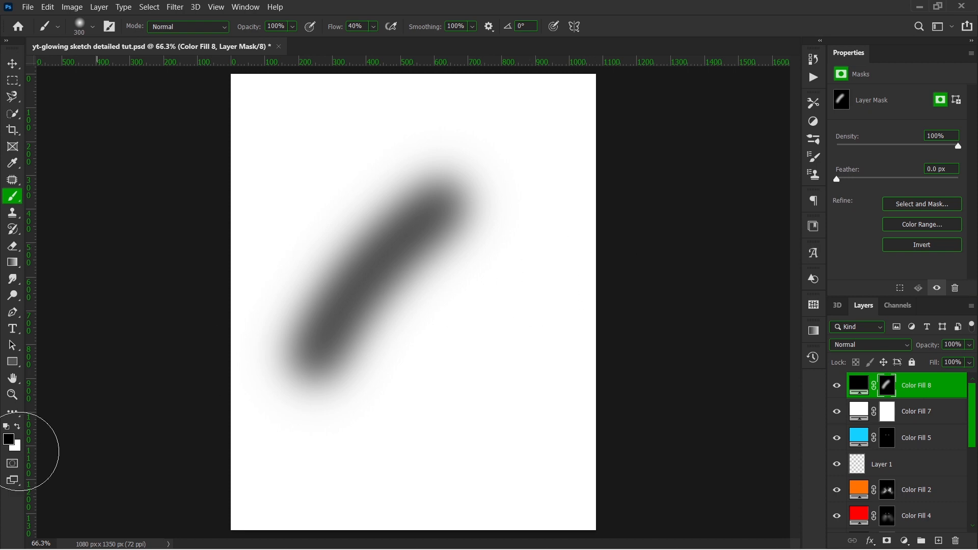
mouse_move(364, 345)
left_mouse_down()
mouse_move(247, 473)
mouse_move(132, 549)
left_mouse_up()
left_click_drag(415, 310, 186, 465)
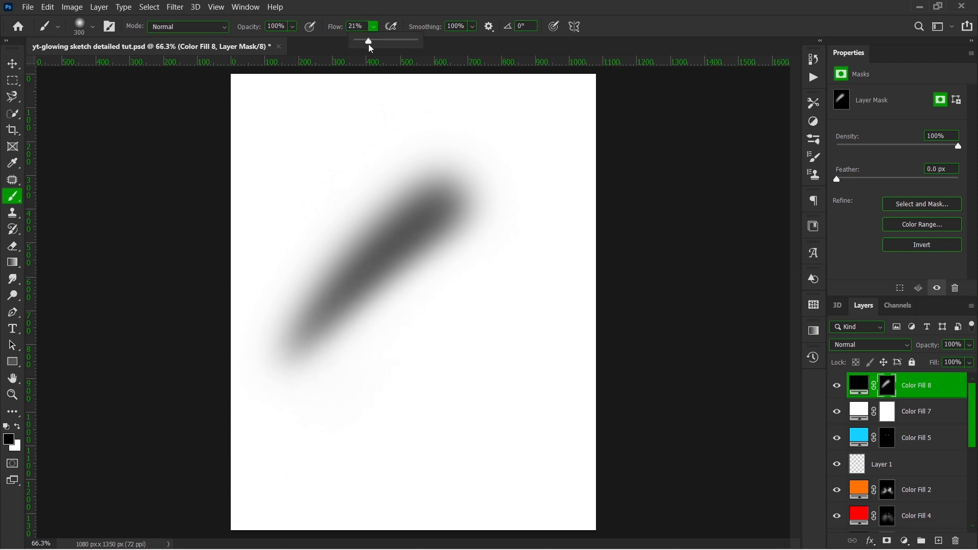
Fade the diagonal stroke with black at reduced brush flows of 17% and 6%
left_click_drag(369, 44, 365, 47)
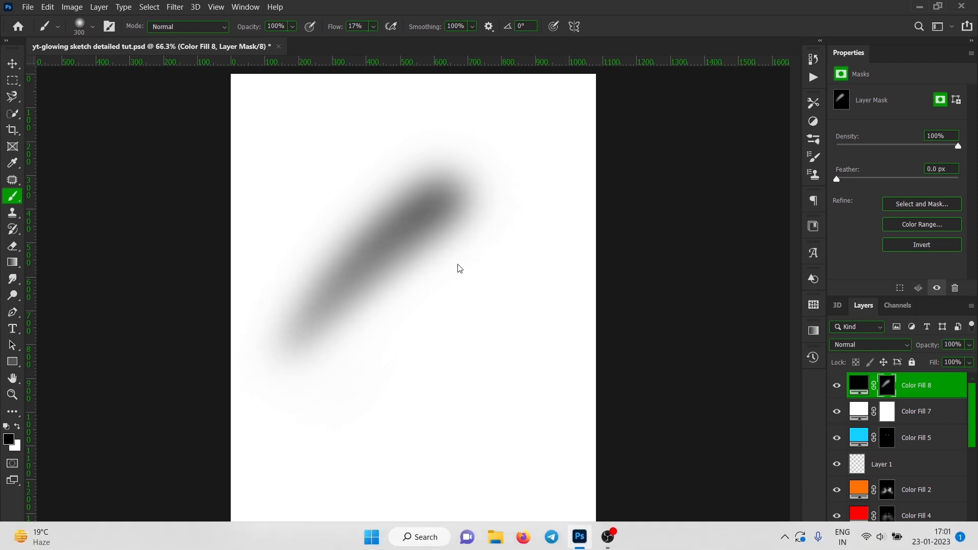
left_click(375, 26)
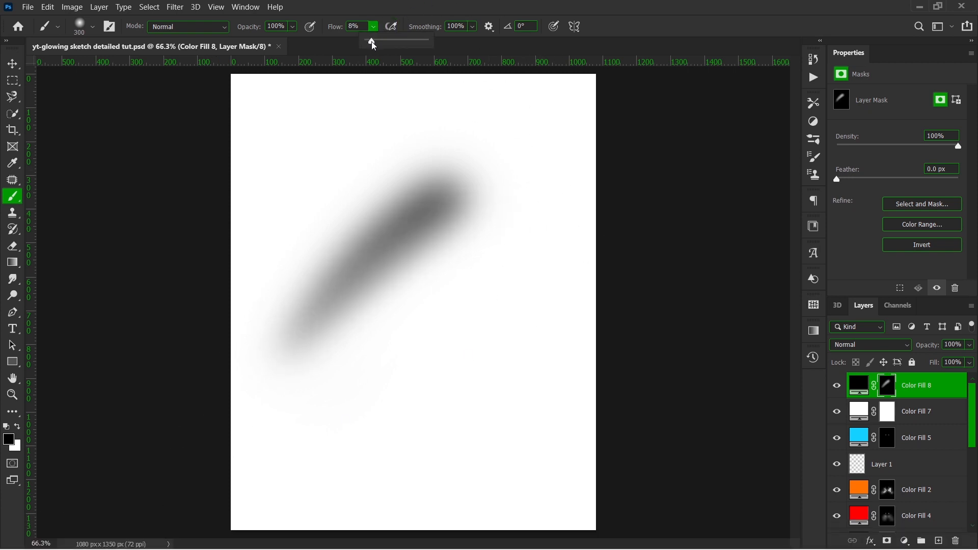
left_click_drag(371, 42, 369, 42)
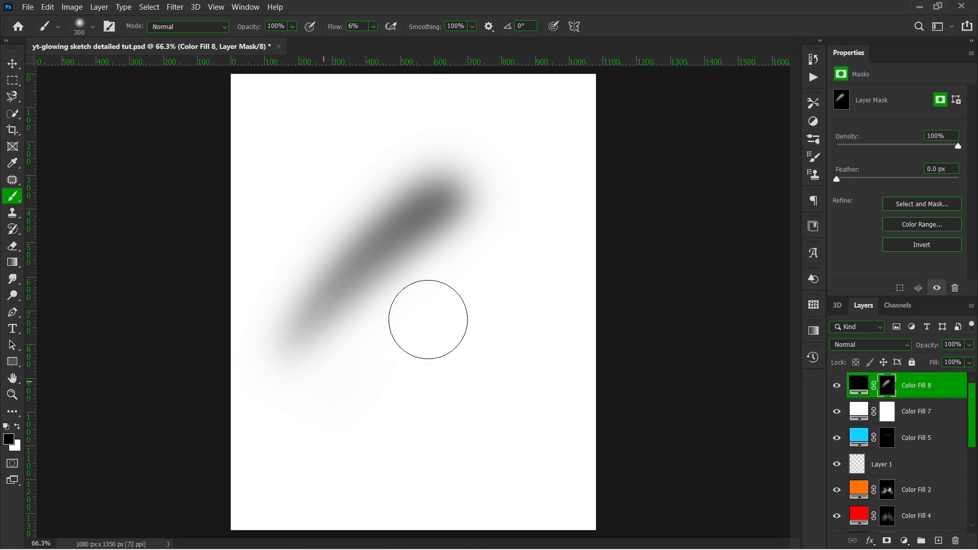
left_click_drag(349, 273, 143, 484)
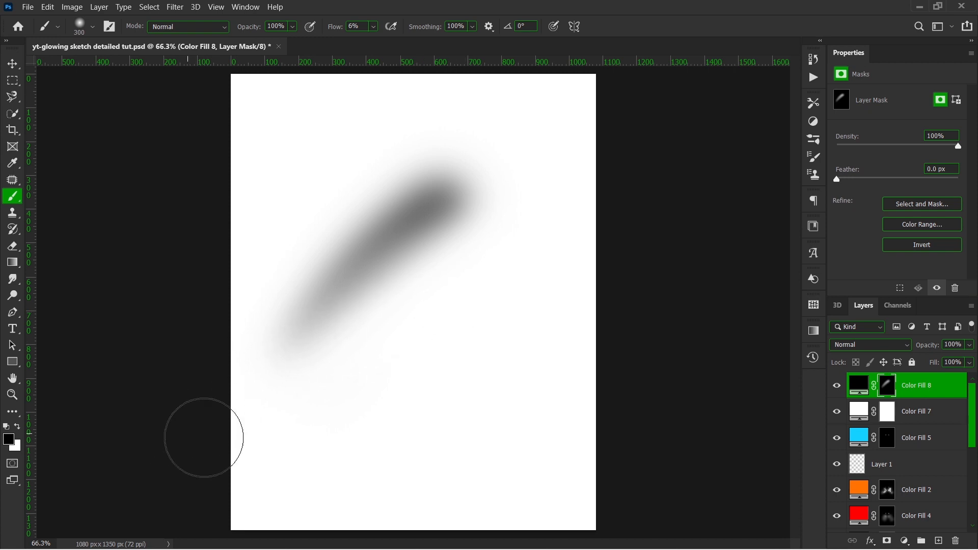
Delete the Color Fill 7 and Color Fill 8 layers together
left_click(933, 413, "shift")
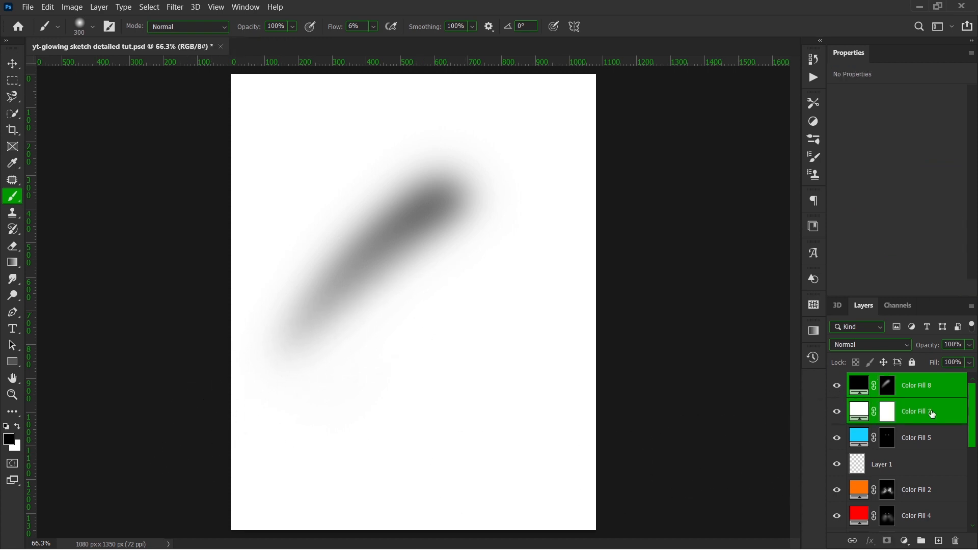
key("Delete")
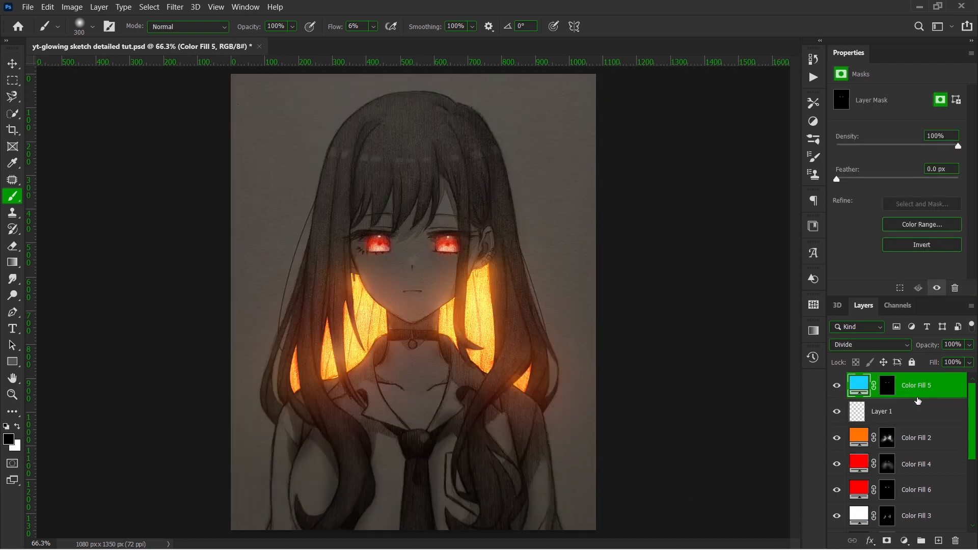
Paint white on the Exposure 2 layer mask along the shading below the left collar, using a size 50 brush at 34% flow
scroll(918, 463, "down", 3)
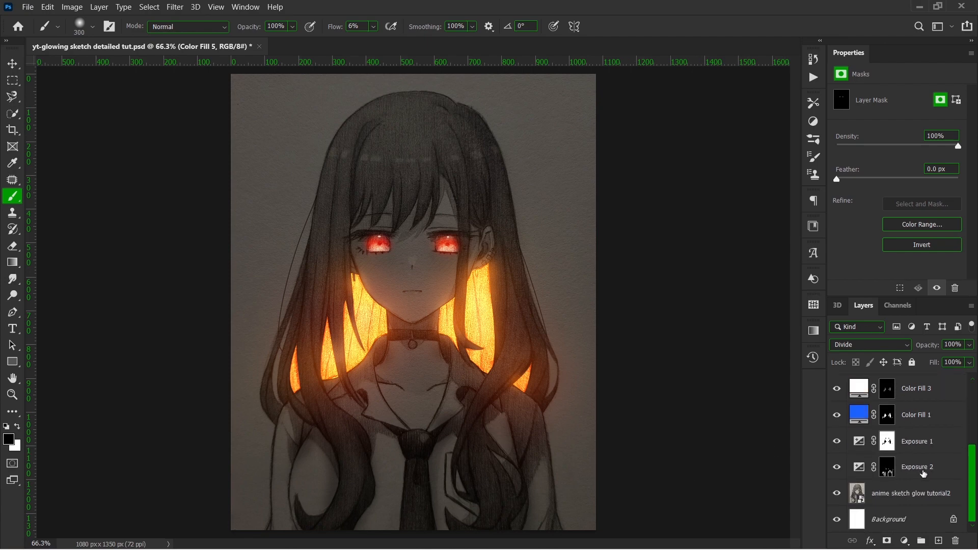
left_click(887, 475)
scroll(326, 450, "up", 5)
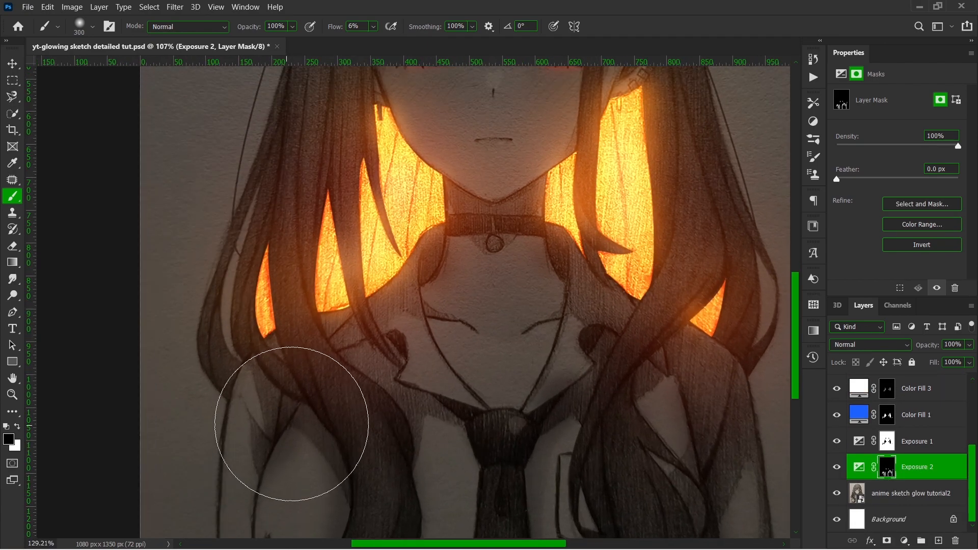
key("bracketleft")
key("bracketleft")
key("bracketleft")
key("bracketleft")
key("bracketleft")
key("bracketleft")
key("bracketleft")
key("bracketleft")
key("bracketleft")
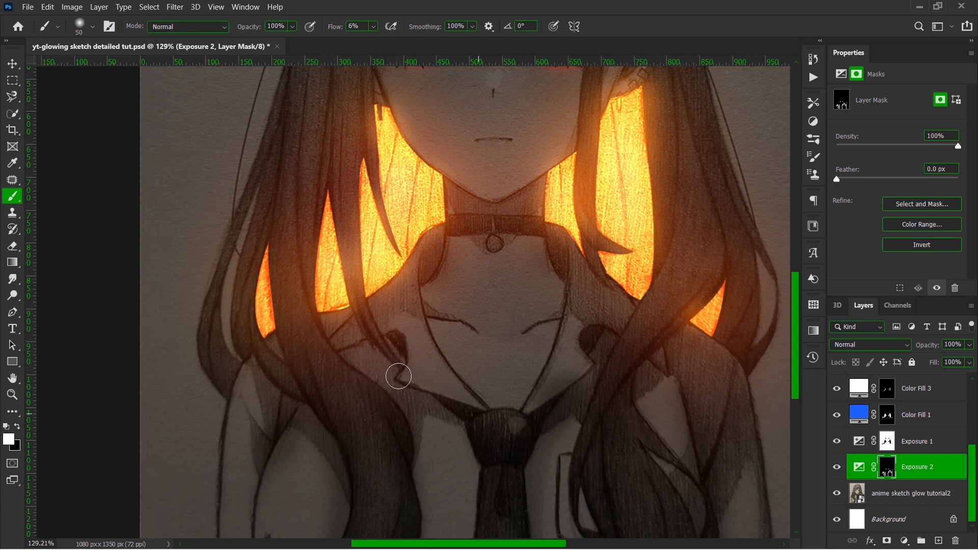
left_click_drag(380, 35, 394, 41)
left_click_drag(438, 393, 448, 399)
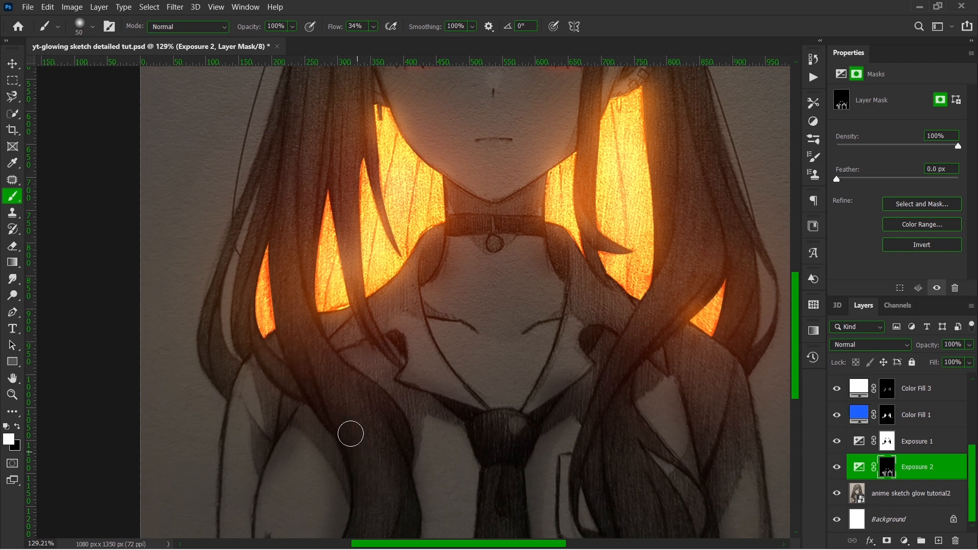
scroll(354, 480, "down", 2)
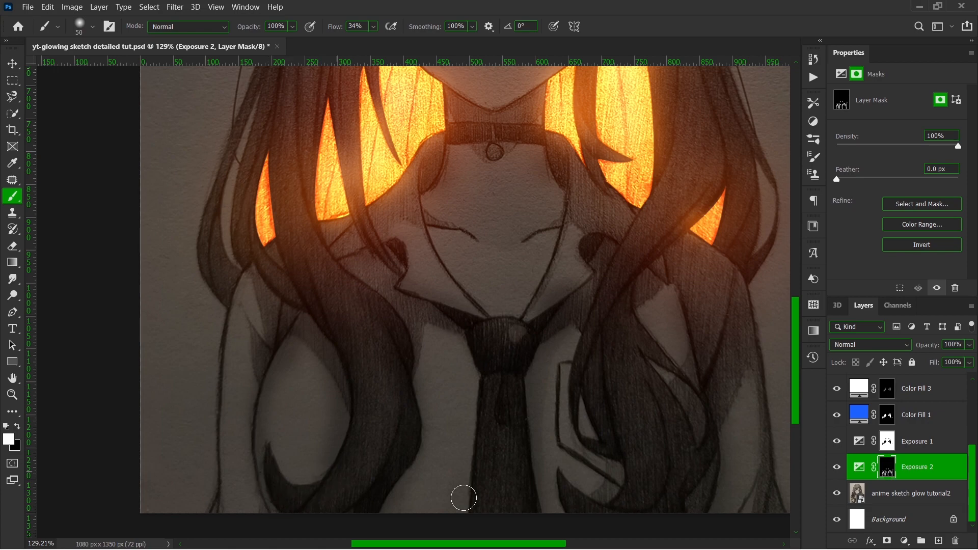
Paint white on the Exposure 2 mask over the hair's crown and bangs, enlarging the brush from size 60 to 150
scroll(463, 498, "down", 4)
scroll(579, 485, "up", 6)
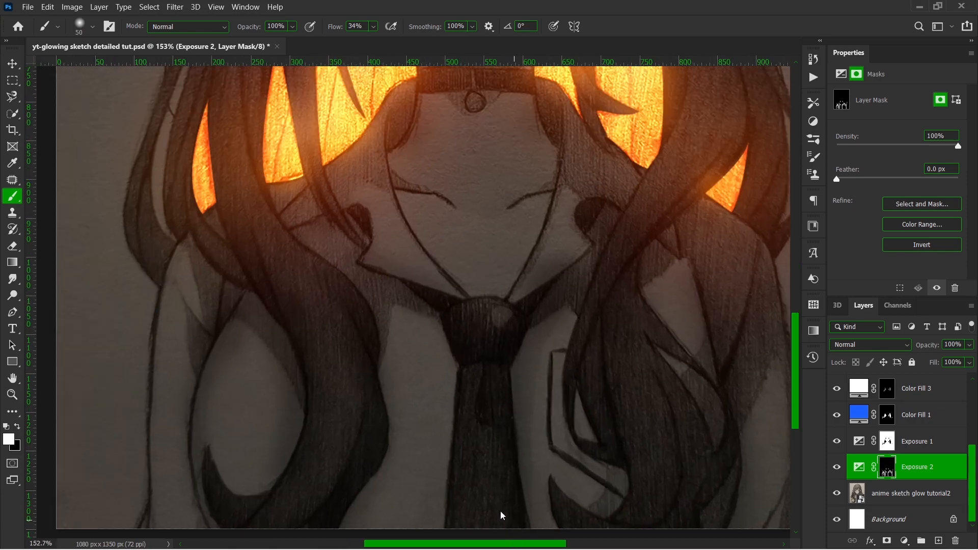
scroll(415, 386, "down", 3)
scroll(457, 131, "up", 4)
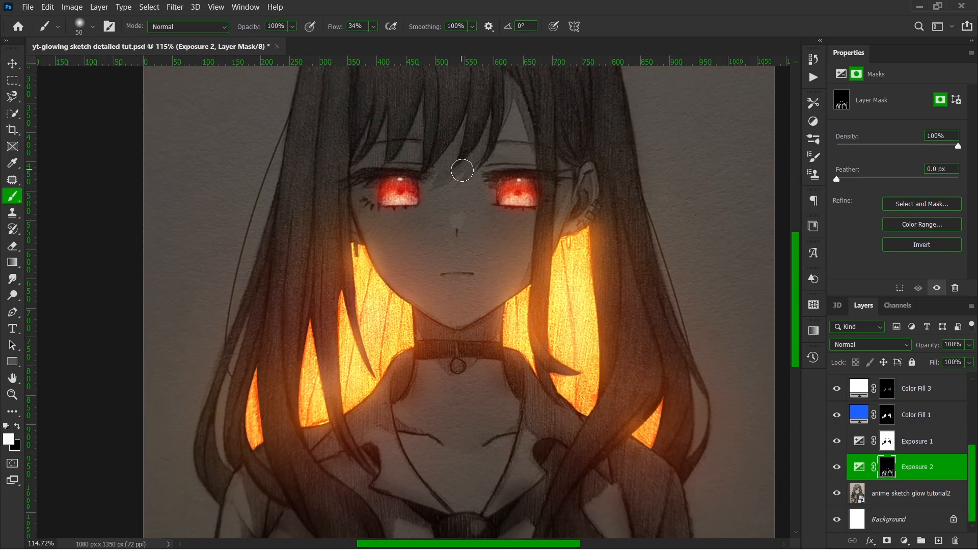
scroll(462, 171, "up", 3)
scroll(474, 168, "up", 3)
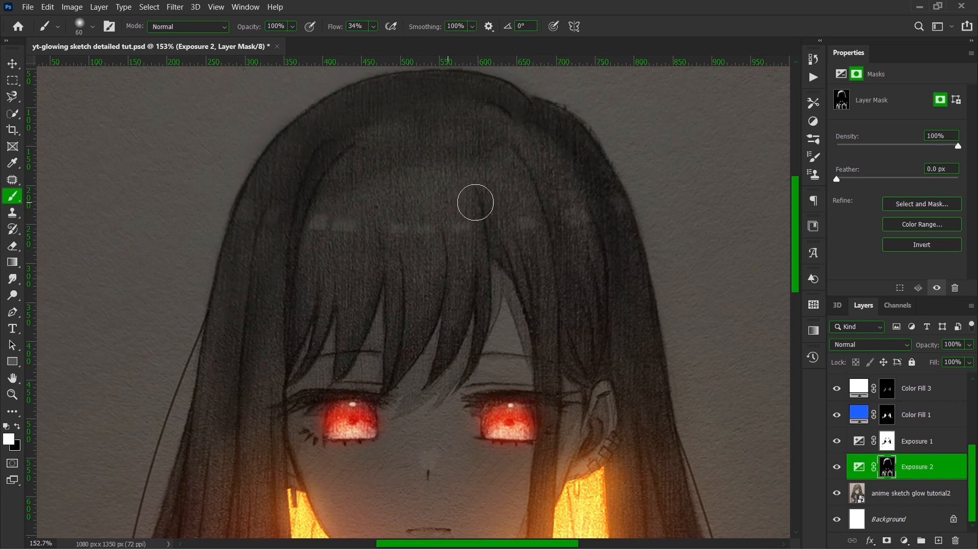
key("bracketright")
key("bracketright")
key("bracketright")
key("bracketright")
key("bracketright")
key("bracketright")
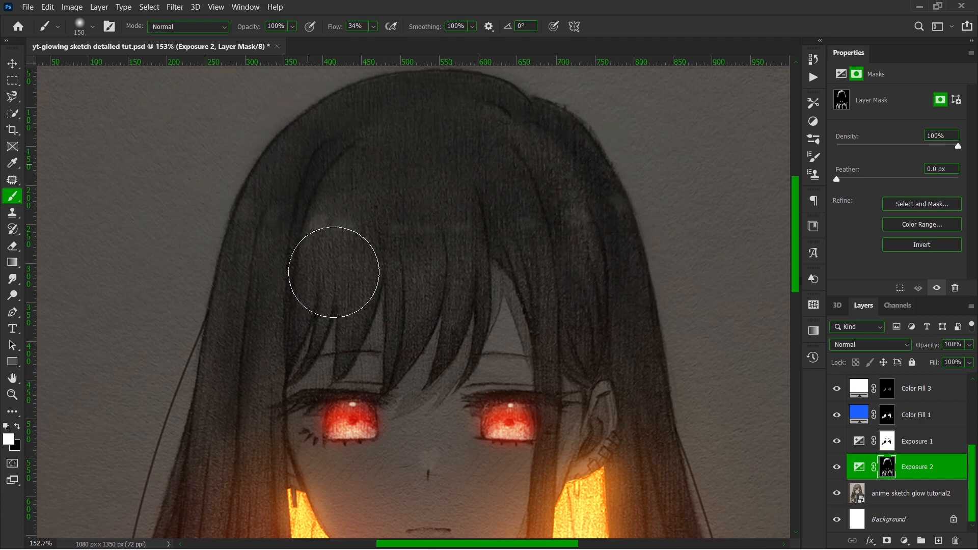
Trim the hair shading around the bangs and forehead with black on the mask using a size 60 brush, and return to white
key("x")
scroll(408, 190, "up", 1)
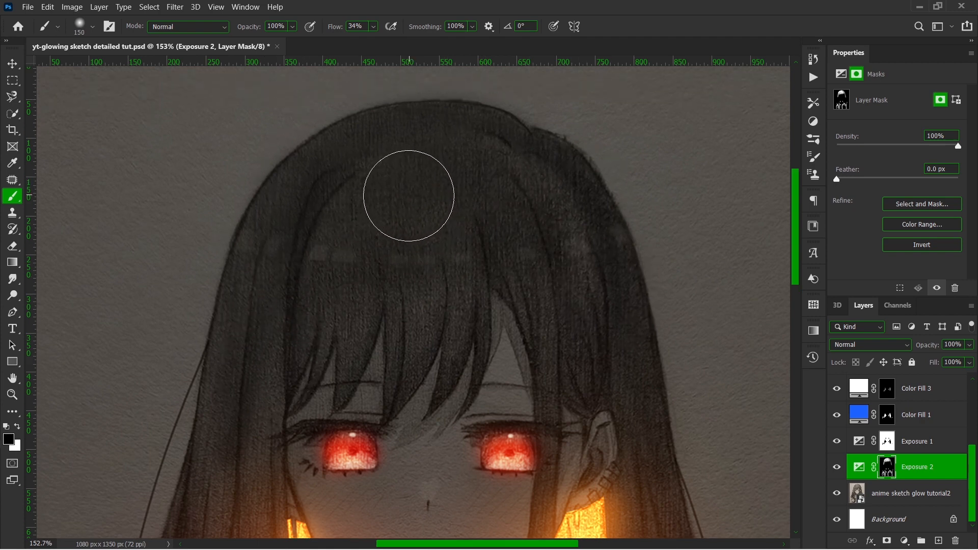
key("bracketleft")
key("bracketleft")
key("bracketleft")
key("bracketleft")
key("bracketleft")
key("bracketleft")
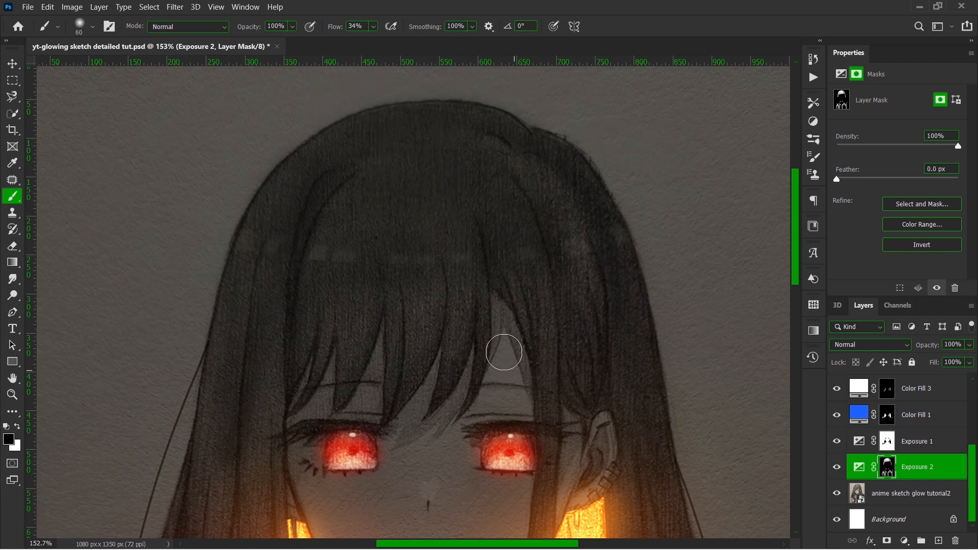
scroll(504, 351, "down", 1)
key("x")
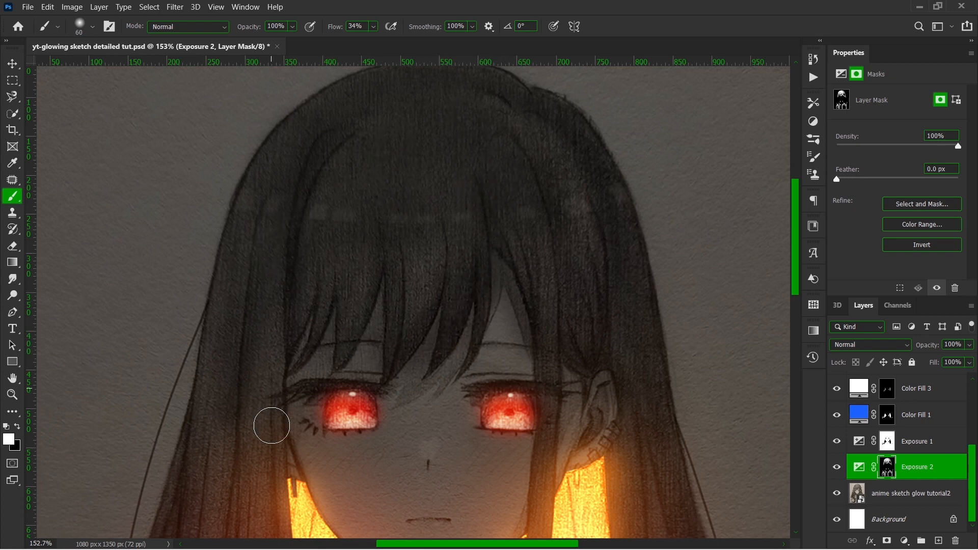
Toggle the Exposure 2 layer's visibility to compare the whole drawing with and without the deepened shadows
scroll(278, 336, "down", 5)
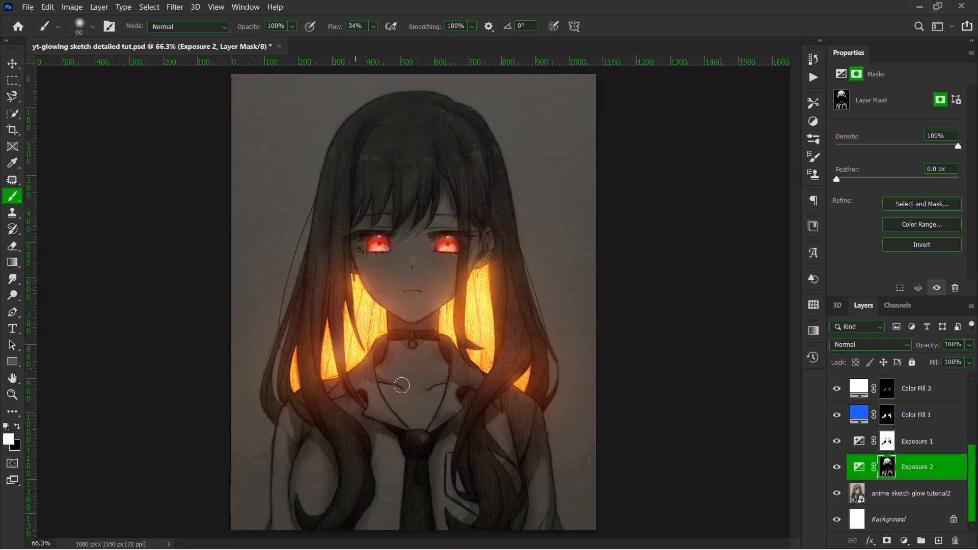
left_click(837, 467)
left_click(836, 468)
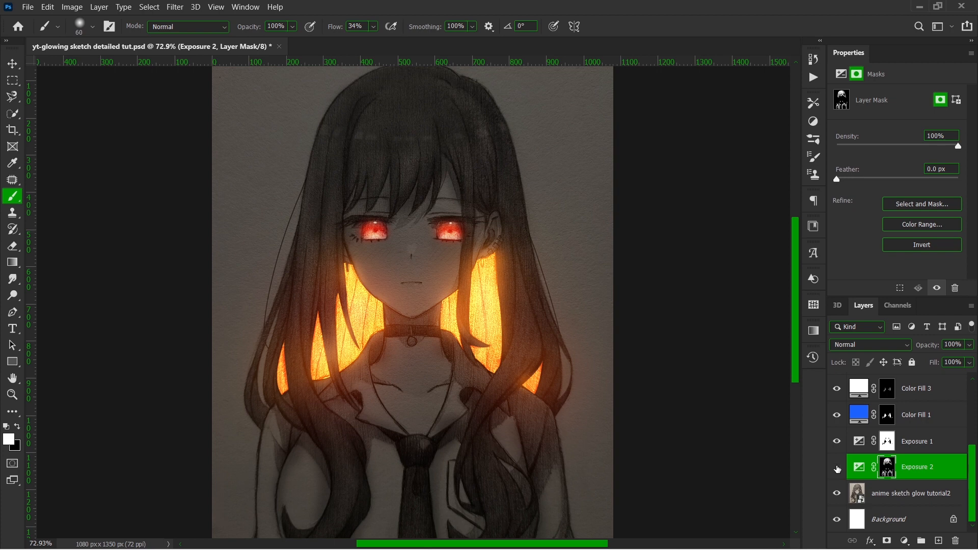
left_click(836, 467)
left_click(836, 467)
scroll(527, 347, "down", 1)
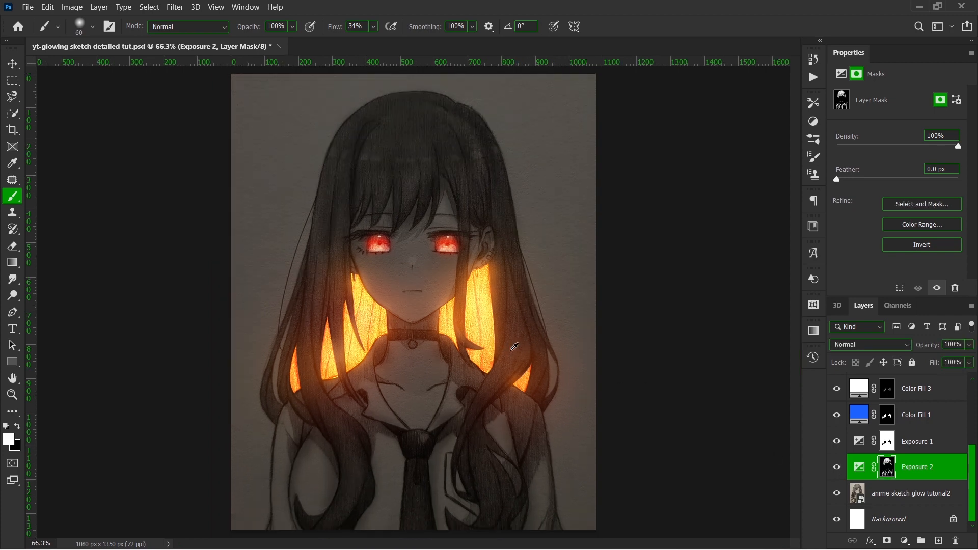
Select the Color Fill 1 layer and toggle its visibility off and on to check its effect
scroll(515, 353, "up", 1)
scroll(931, 472, "up", 5)
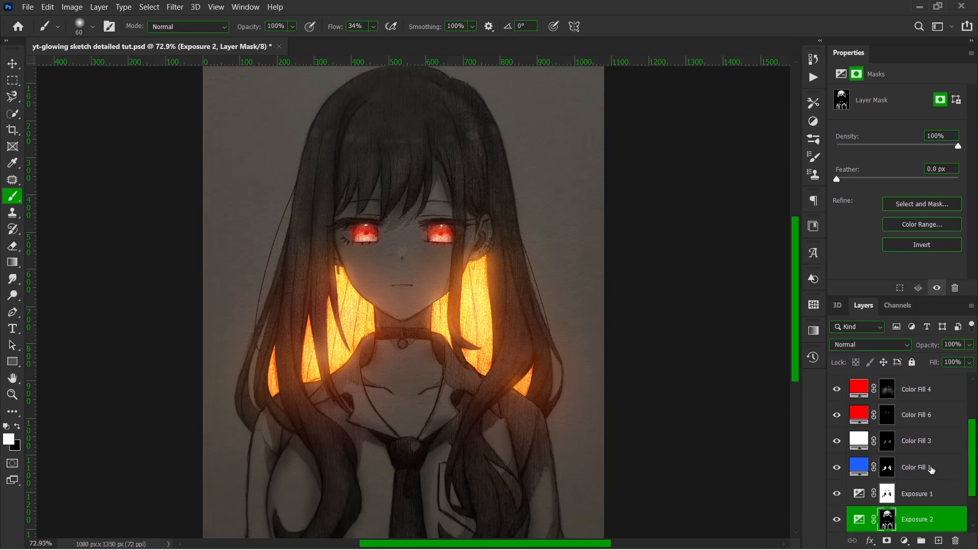
scroll(930, 502, "down", 2)
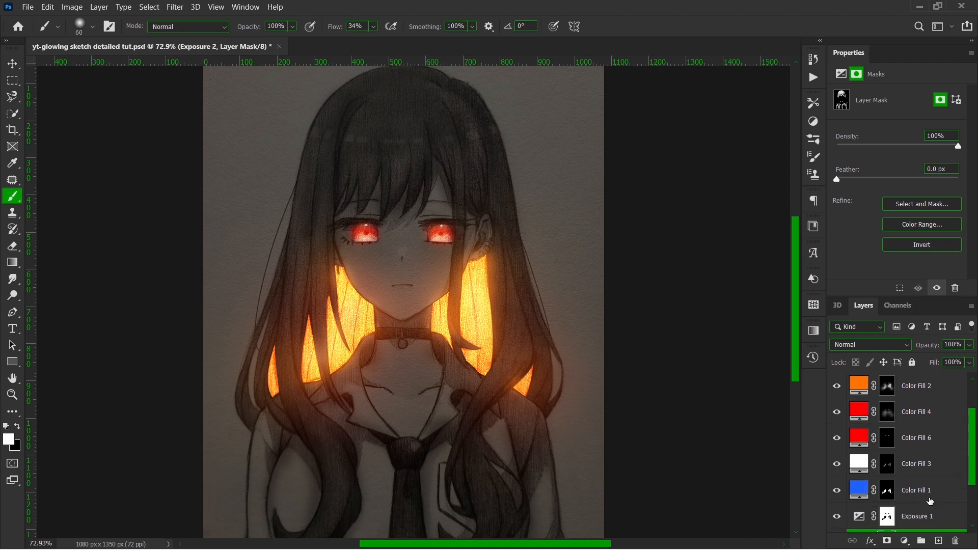
left_click(932, 467)
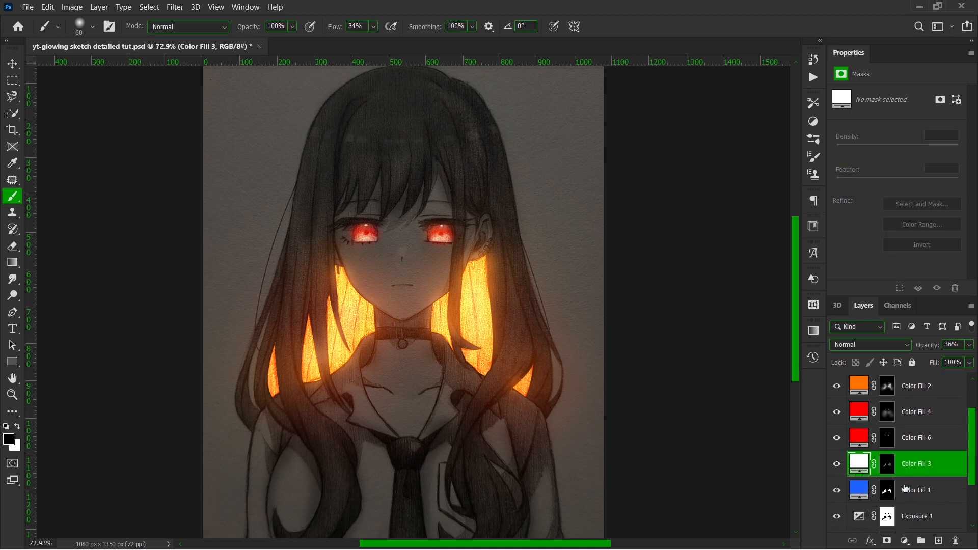
left_click(904, 489)
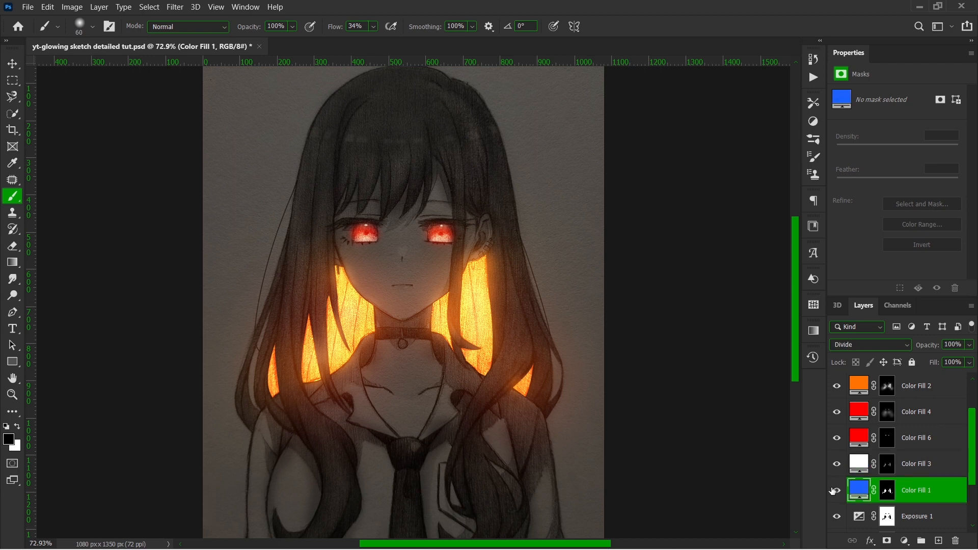
left_click(837, 490)
left_click(836, 491)
Add a fully saturated orange Solid Color fill layer with hue 30° directly above Color Fill 1
left_click(903, 540)
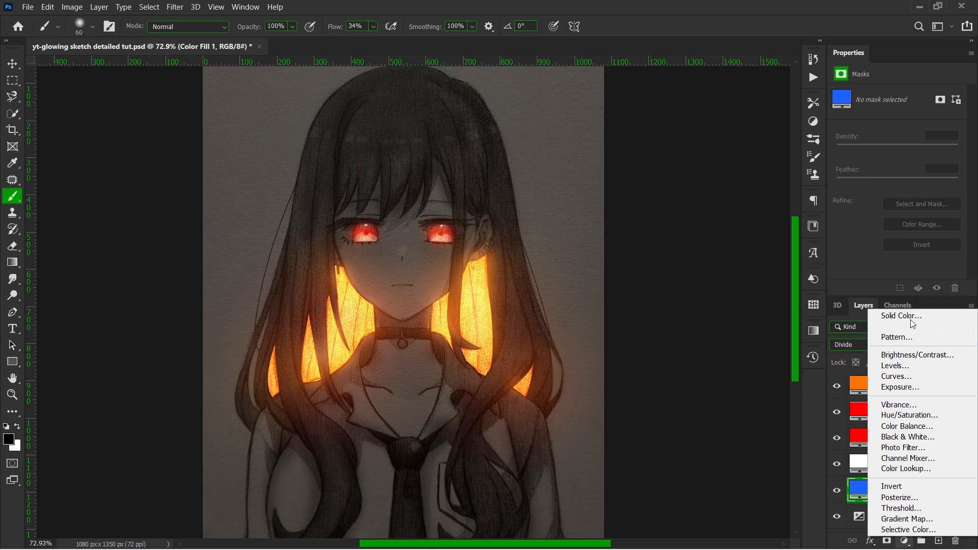
left_click(882, 312)
left_click_drag(818, 404, 817, 478)
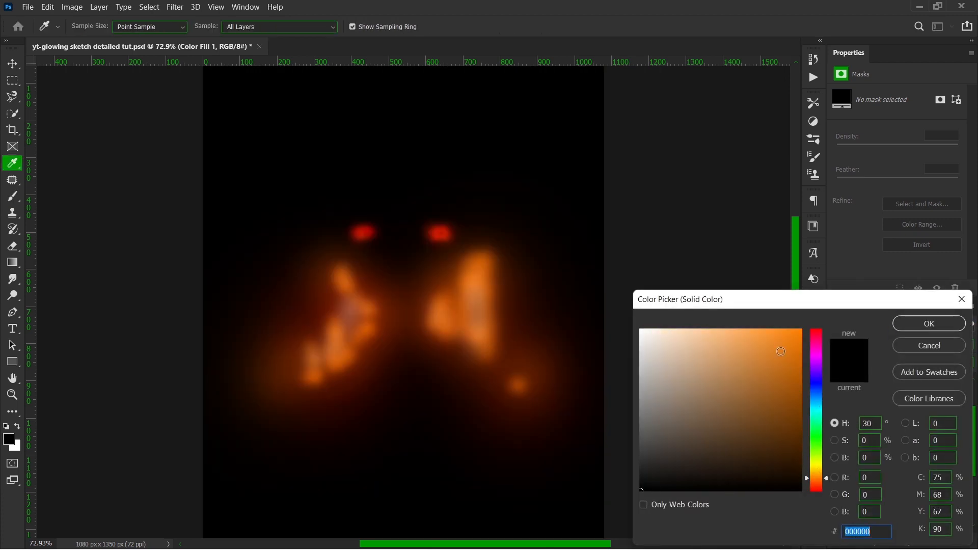
left_click(801, 330)
left_click(950, 326)
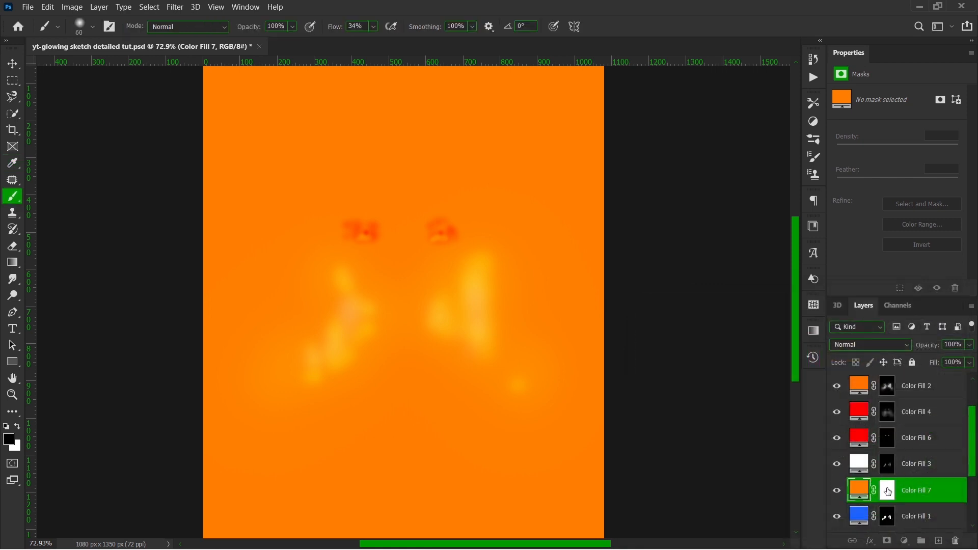
Invert the new orange fill layer's mask to black to hide the color
left_click(887, 491)
key("i")
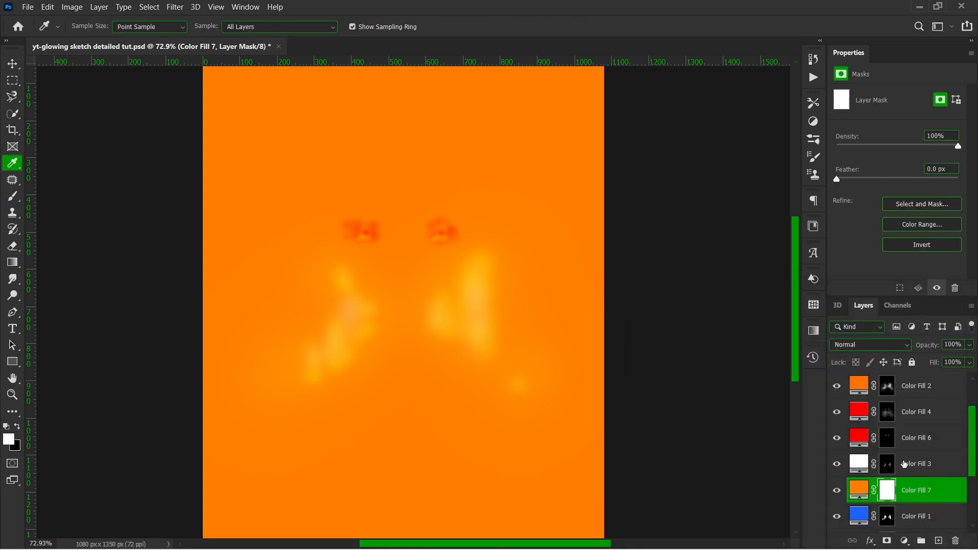
key("ctrl+i")
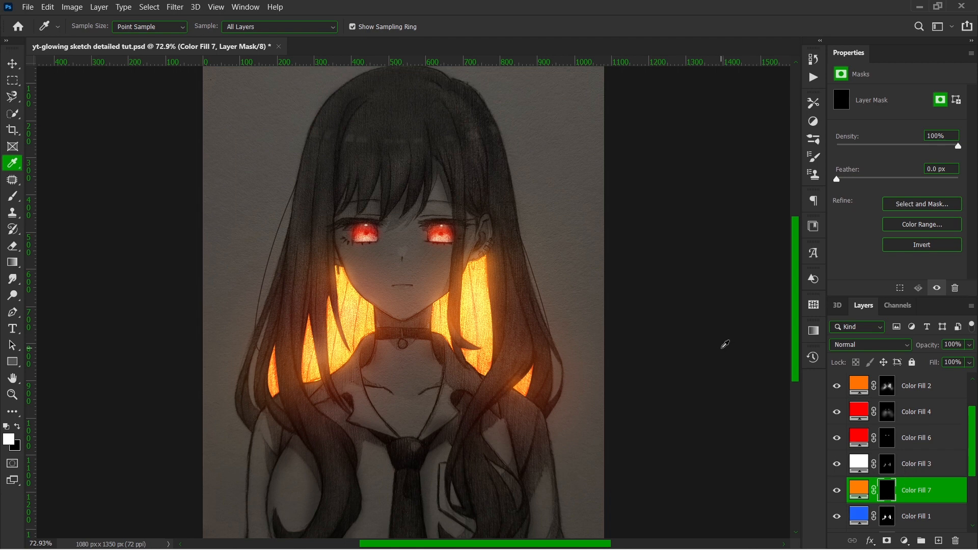
Paint a white stroke on the Color Fill 7 mask along the right glow's outer hair edge, with a size 45 brush at 27% flow
key("b")
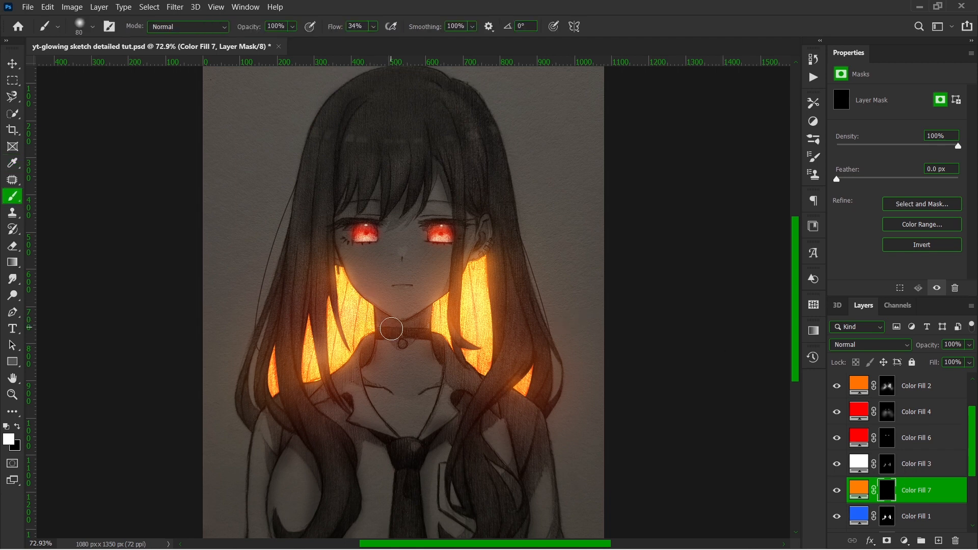
key("bracketleft")
scroll(484, 280, "up", 5)
scroll(493, 278, "up", 3)
key("bracketleft")
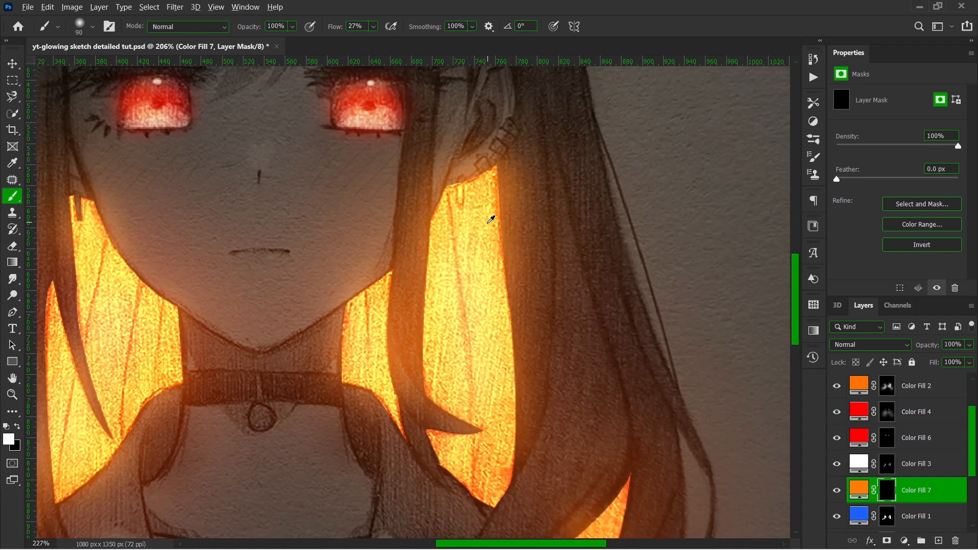
scroll(481, 240, "up", 2)
key("bracketleft")
key("bracketleft")
key("bracketleft")
key("bracketleft")
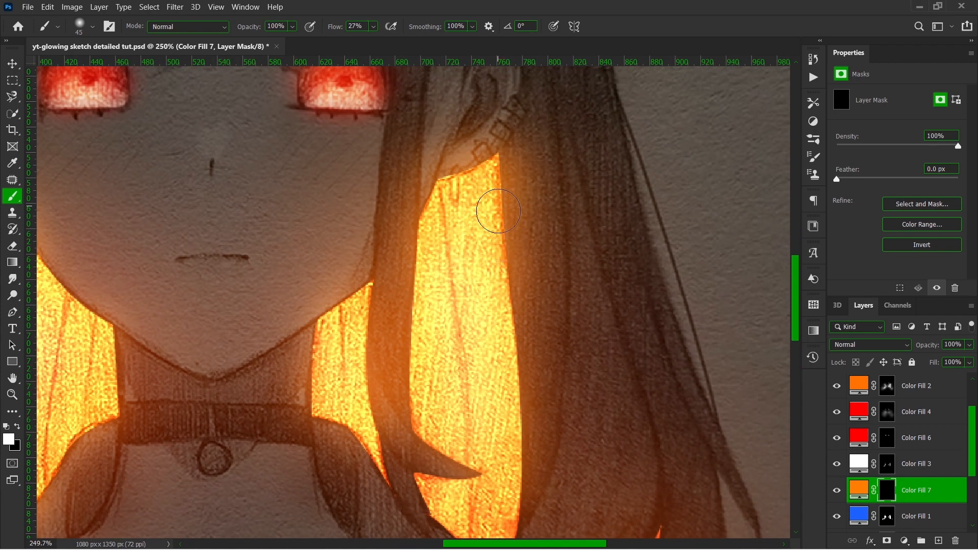
left_click_drag(491, 183, 518, 463)
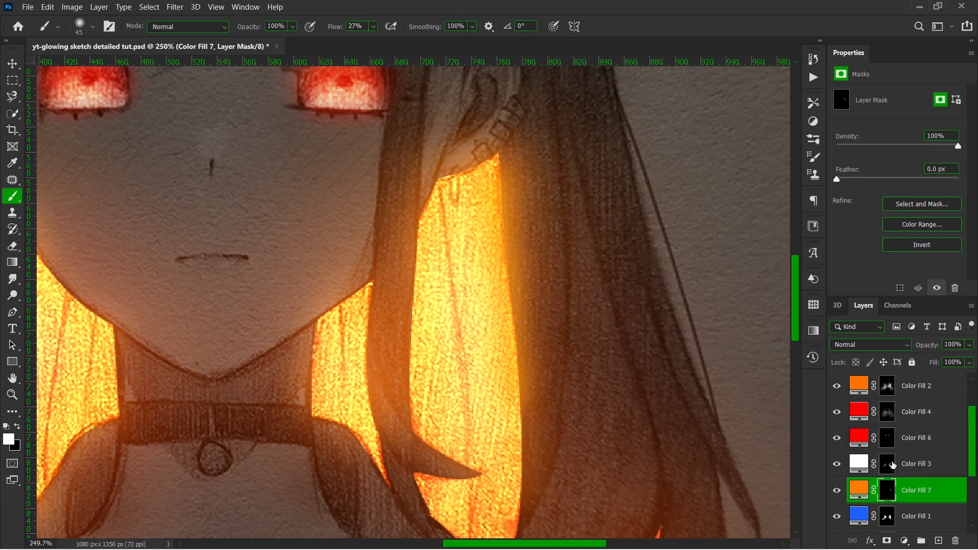
Set the Color Fill 7 layer's blend mode to Screen and reduce the brush to size 25
left_click(861, 345)
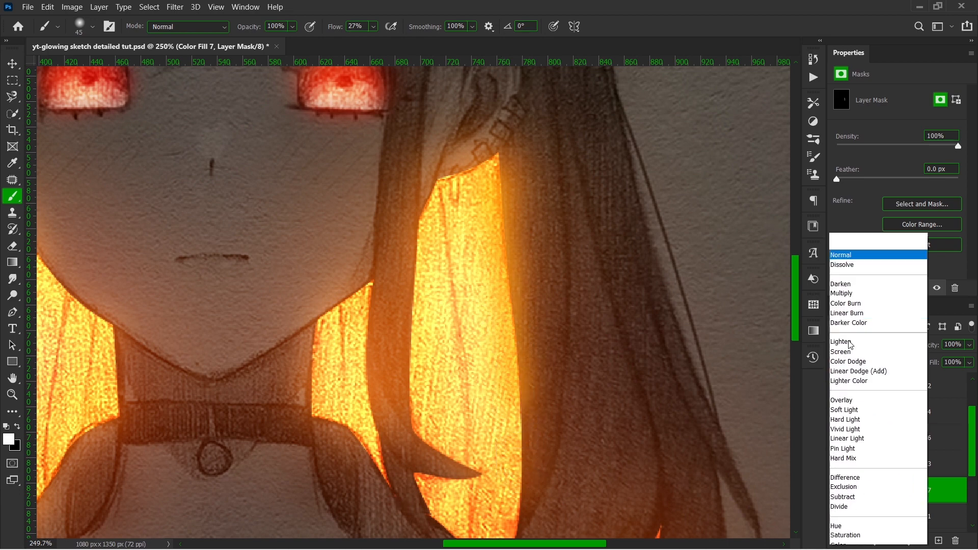
left_click(845, 332)
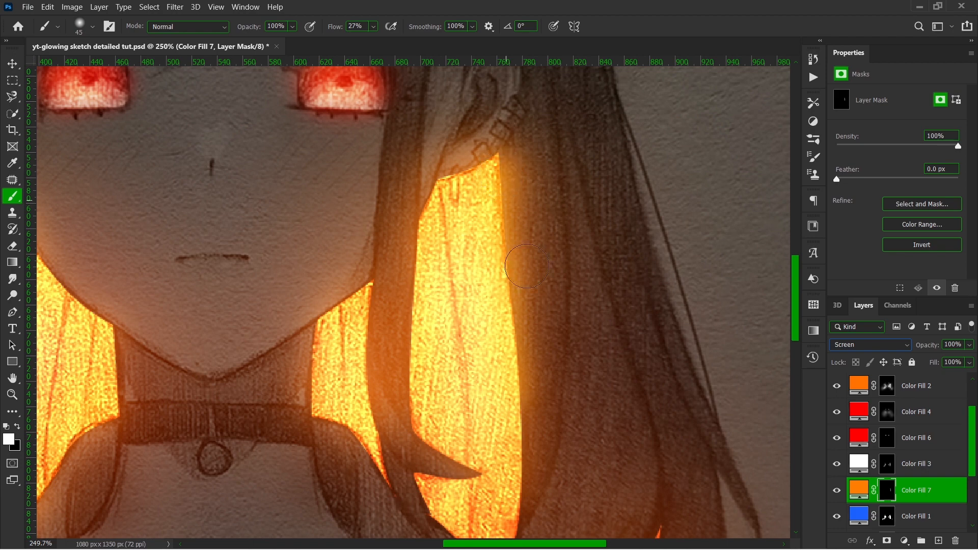
key("bracketleft")
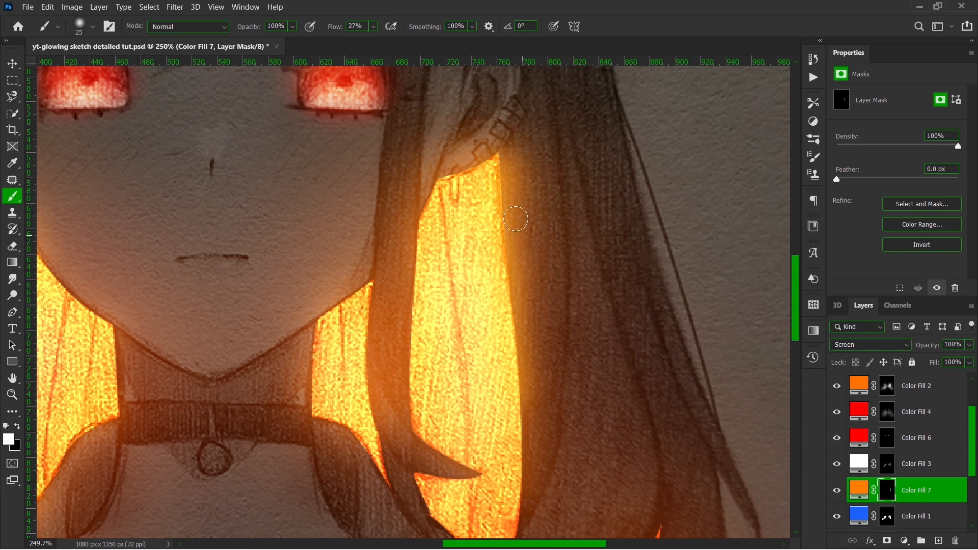
Paint white along the hair edge down to the right glow's lower tip, and add a curved highlight up the neighboring strand
left_click_drag(506, 238, 522, 481)
scroll(521, 481, "down", 3)
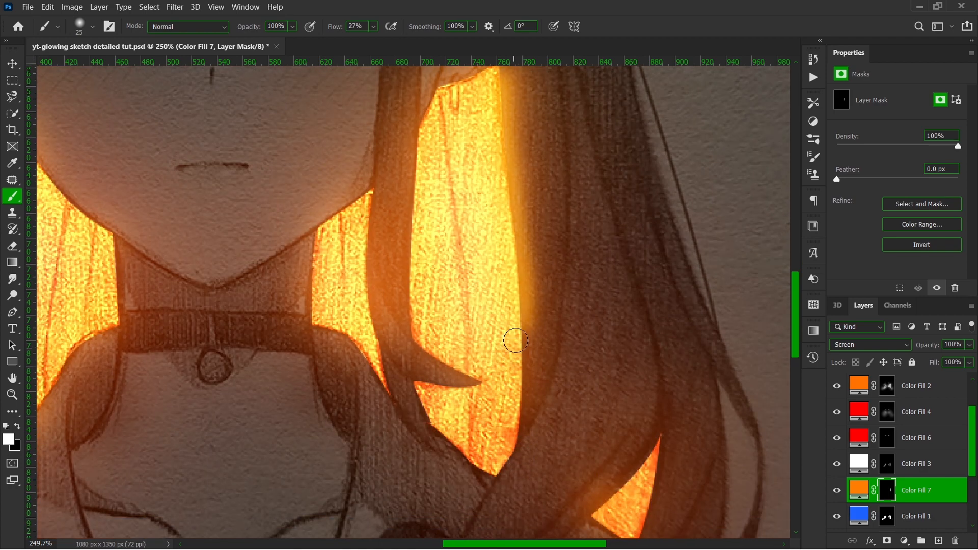
left_click_drag(525, 331, 501, 488)
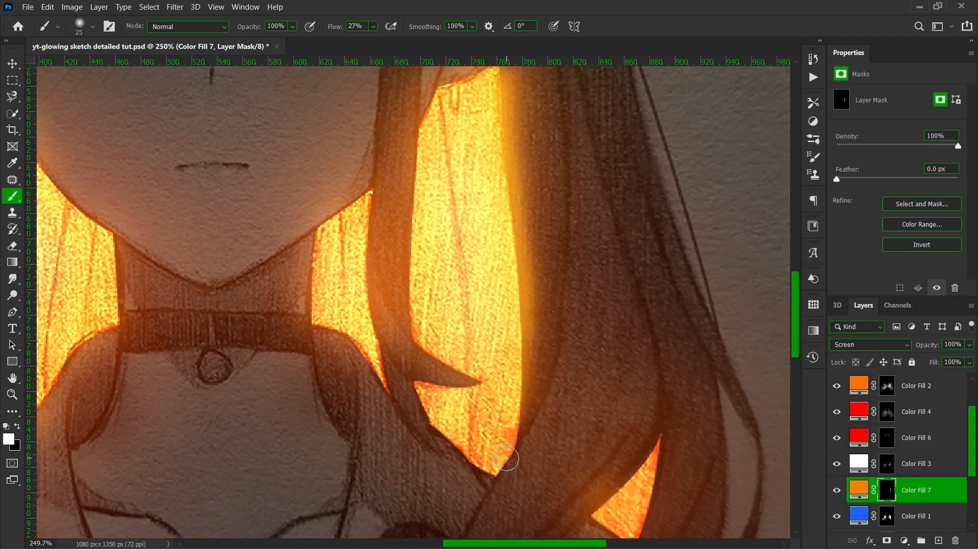
mouse_move(490, 488)
left_mouse_down()
mouse_move(566, 384)
mouse_move(573, 311)
left_mouse_up()
left_click_drag(581, 205, 575, 129)
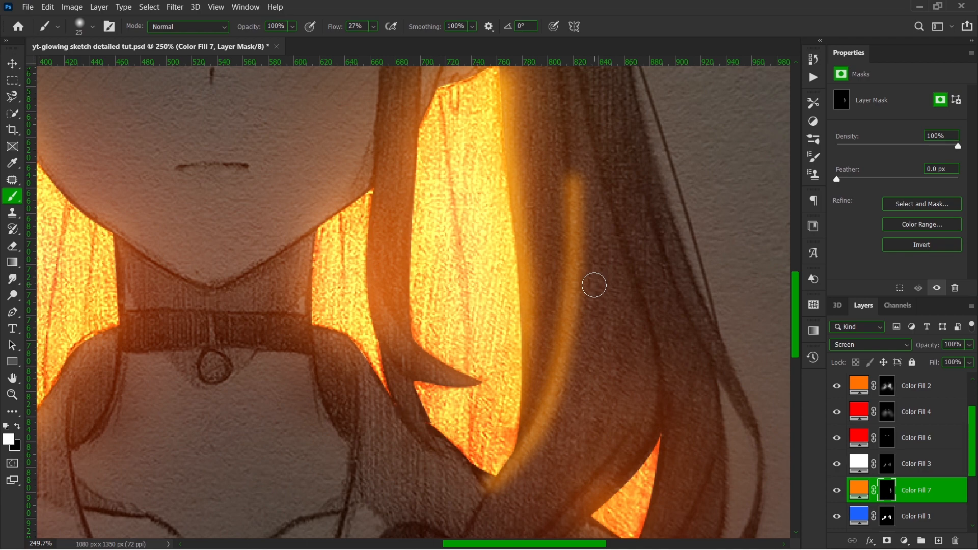
Thin the curved highlight's outer side and fade its upper end by painting black on the Color Fill 7 mask
key("x")
left_click_drag(591, 298, 567, 133)
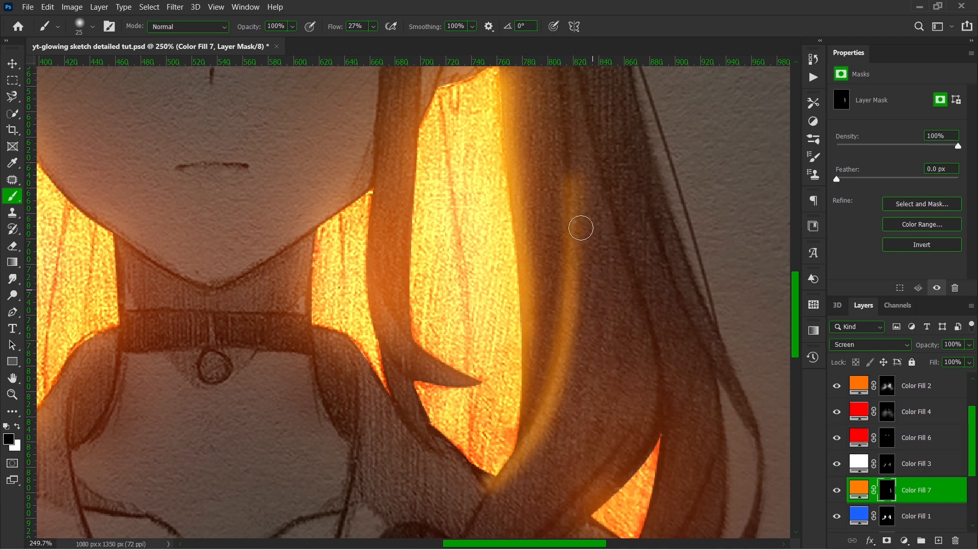
left_click_drag(581, 228, 551, 36)
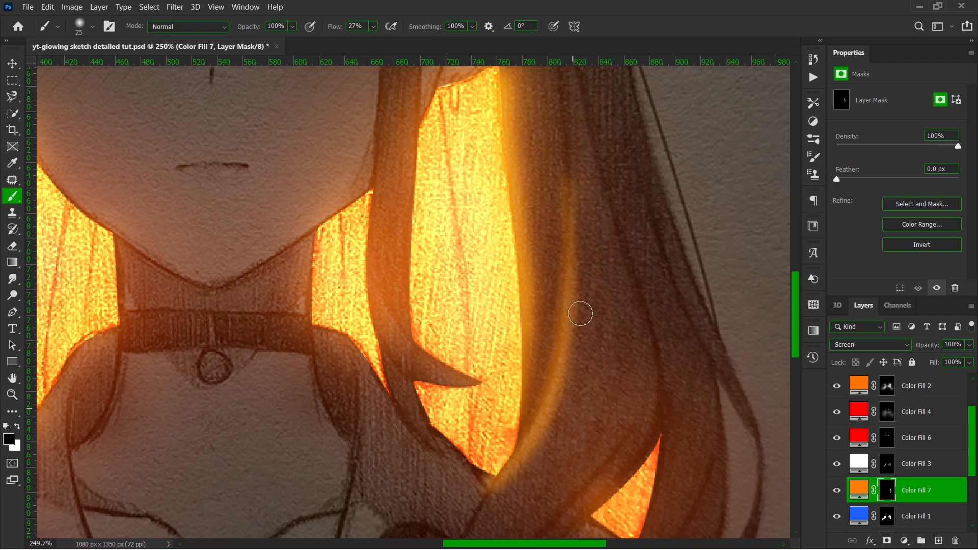
left_click_drag(581, 314, 578, 186)
scroll(547, 377, "down", 4)
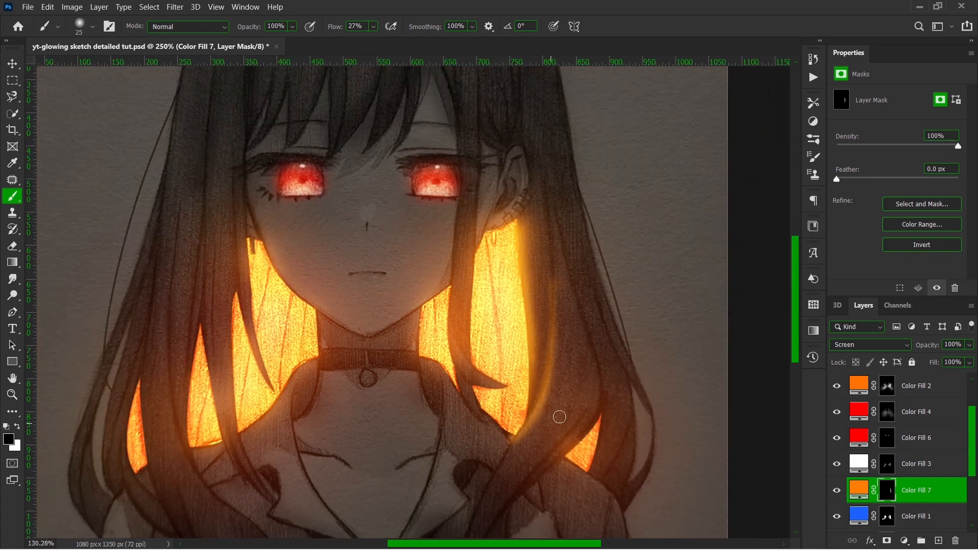
scroll(559, 338, "up", 4)
left_click_drag(533, 291, 532, 222, "alt")
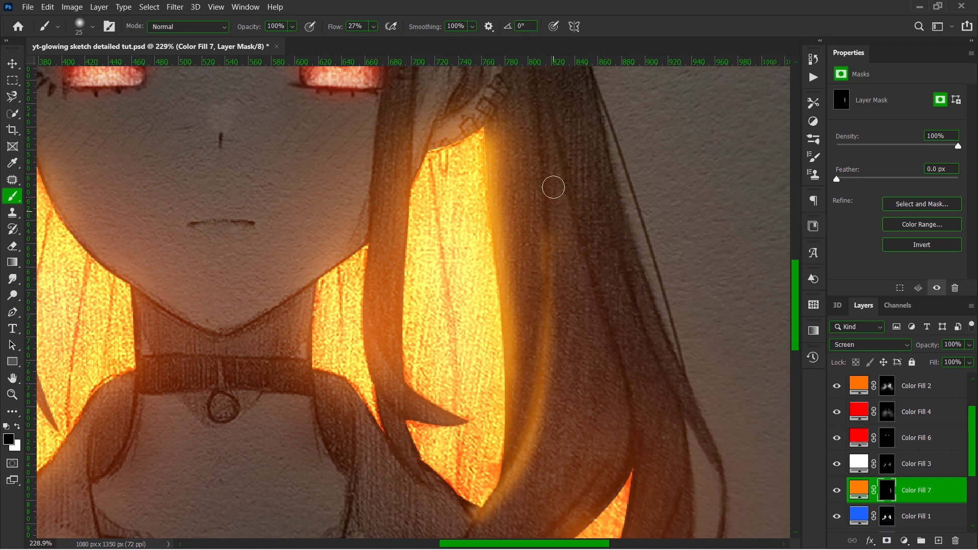
scroll(494, 364, "down", 4, "alt")
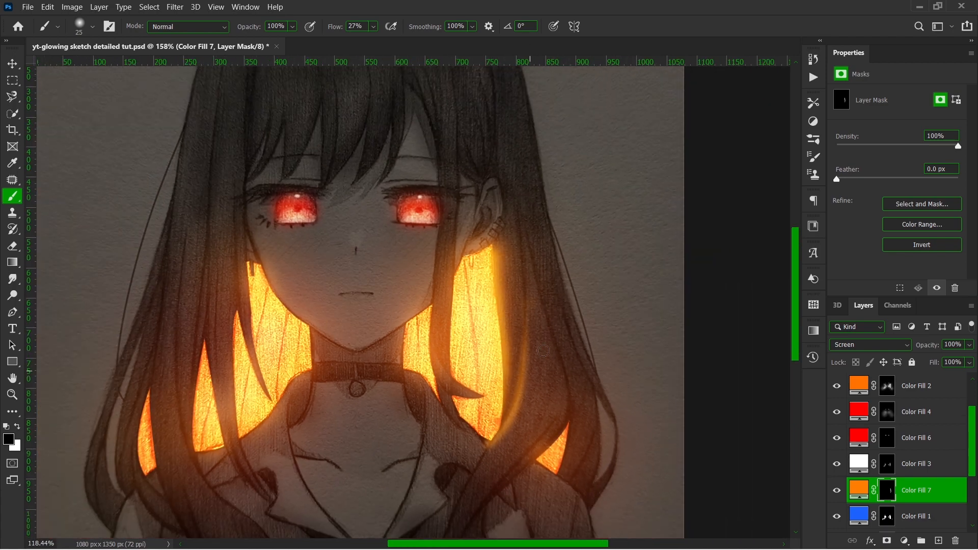
scroll(500, 340, "up", 3, "alt")
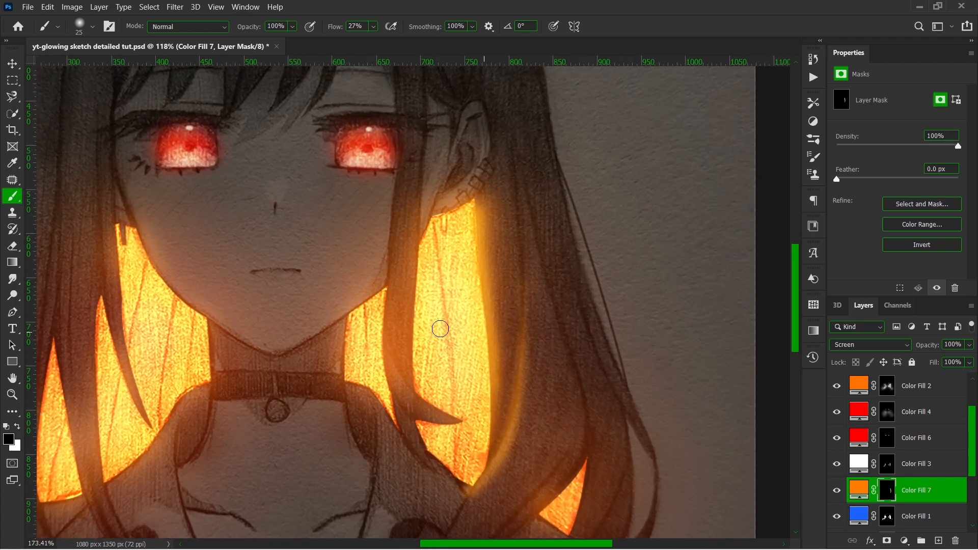
Paint white on the Color Fill 7 mask up the front strand's edge beside the right glow, and trim its face side with black
scroll(430, 291, "up", 1, "alt")
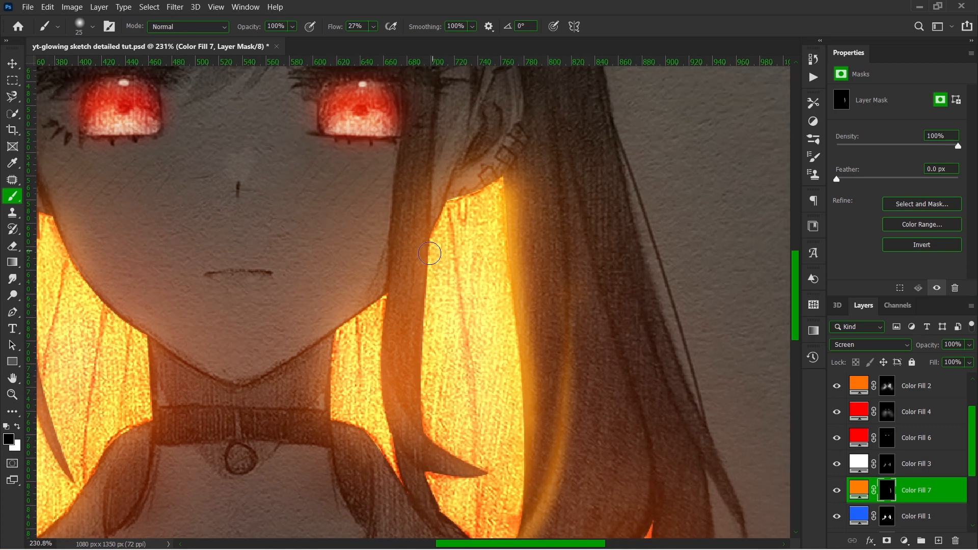
key("x")
mouse_move(421, 263)
left_mouse_down()
mouse_move(420, 408)
mouse_move(428, 436)
mouse_move(473, 467)
left_mouse_up()
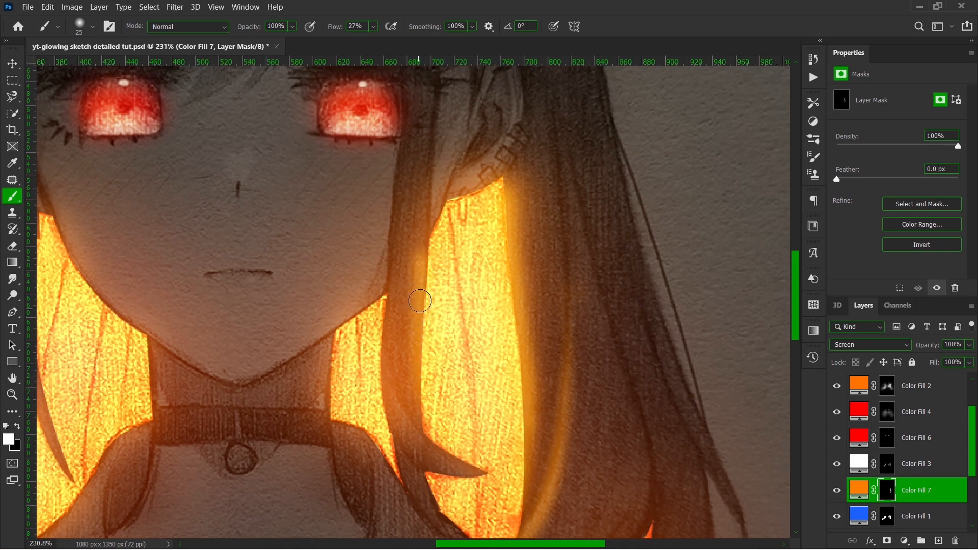
mouse_move(428, 244)
left_mouse_down()
mouse_move(430, 68)
mouse_move(413, 163)
mouse_move(432, 106)
mouse_move(393, 240)
left_mouse_up()
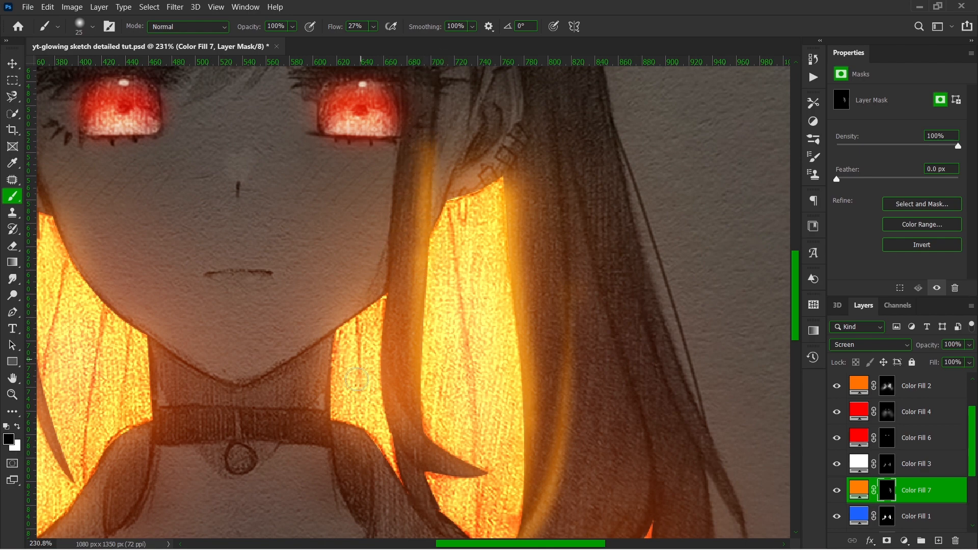
left_click_drag(417, 174, 365, 352)
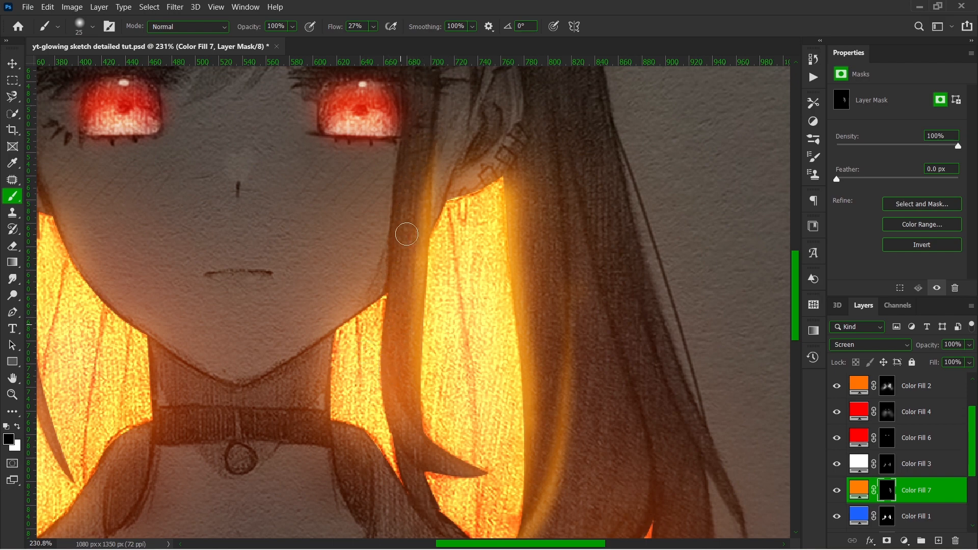
Paint white along the lower edge of the ear and earring, where they meet the top of the right glow
scroll(370, 245, "down", 6)
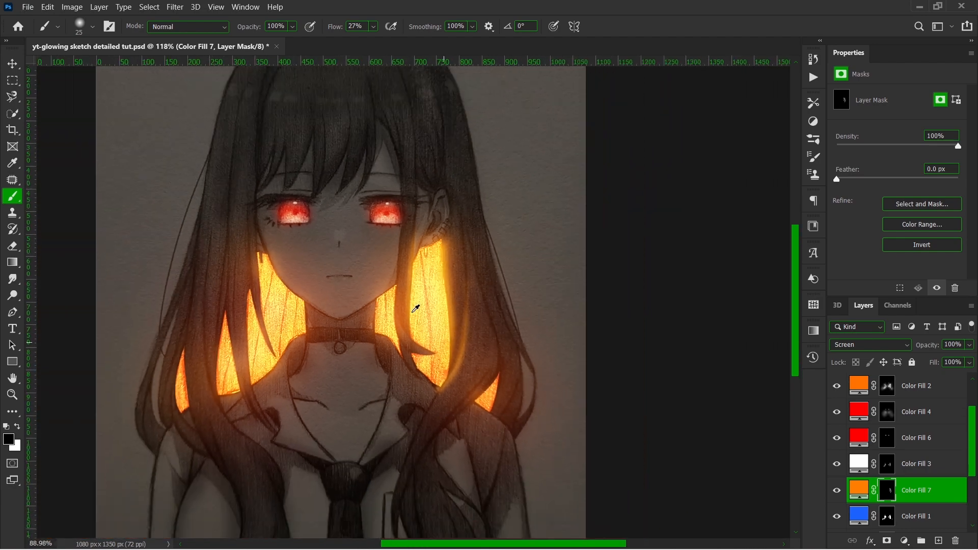
scroll(424, 291, "up", 5)
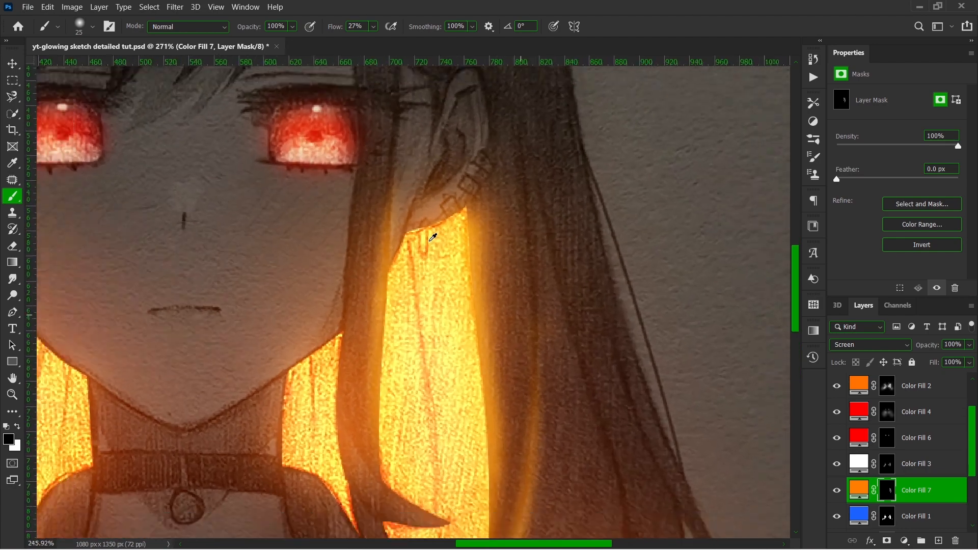
key("x")
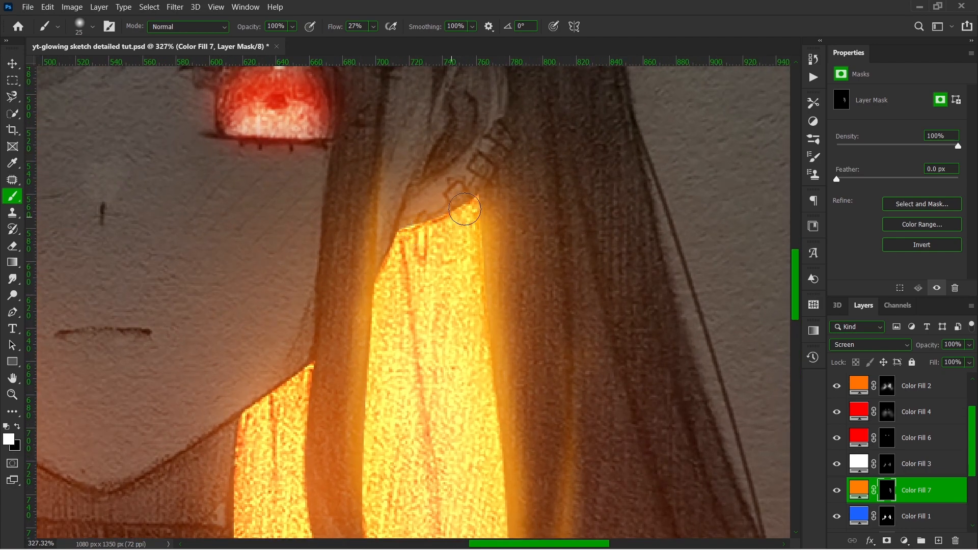
mouse_move(464, 209)
left_mouse_down()
mouse_move(493, 181)
mouse_move(448, 227)
mouse_move(362, 243)
mouse_move(491, 200)
mouse_move(438, 246)
mouse_move(431, 238)
mouse_move(420, 258)
mouse_move(435, 251)
mouse_move(408, 230)
mouse_move(464, 205)
mouse_move(384, 248)
mouse_move(443, 236)
mouse_move(474, 214)
mouse_move(399, 231)
mouse_move(448, 219)
mouse_move(409, 228)
mouse_move(452, 212)
mouse_move(510, 164)
mouse_move(463, 213)
mouse_move(386, 247)
mouse_move(468, 225)
mouse_move(485, 206)
left_mouse_up()
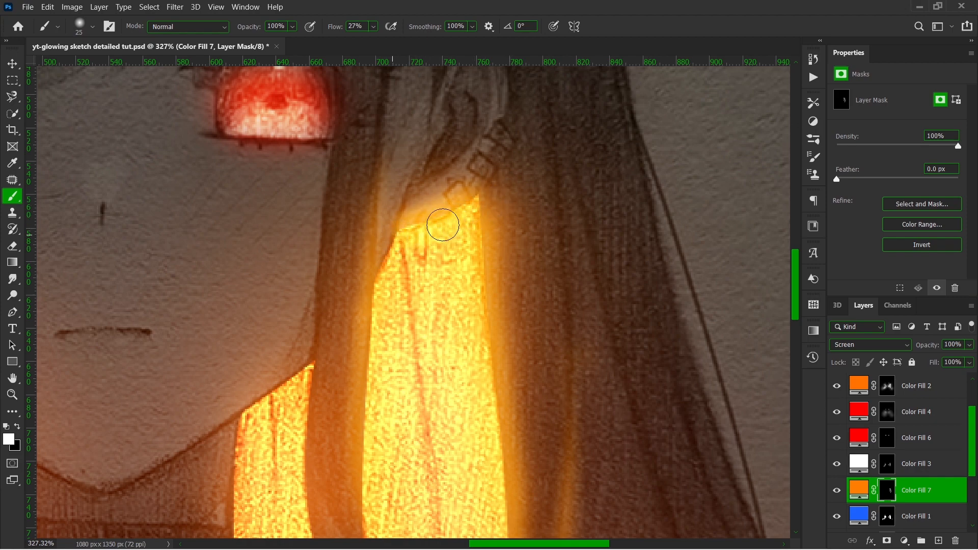
scroll(428, 259, "down", 5)
scroll(432, 280, "down", 3)
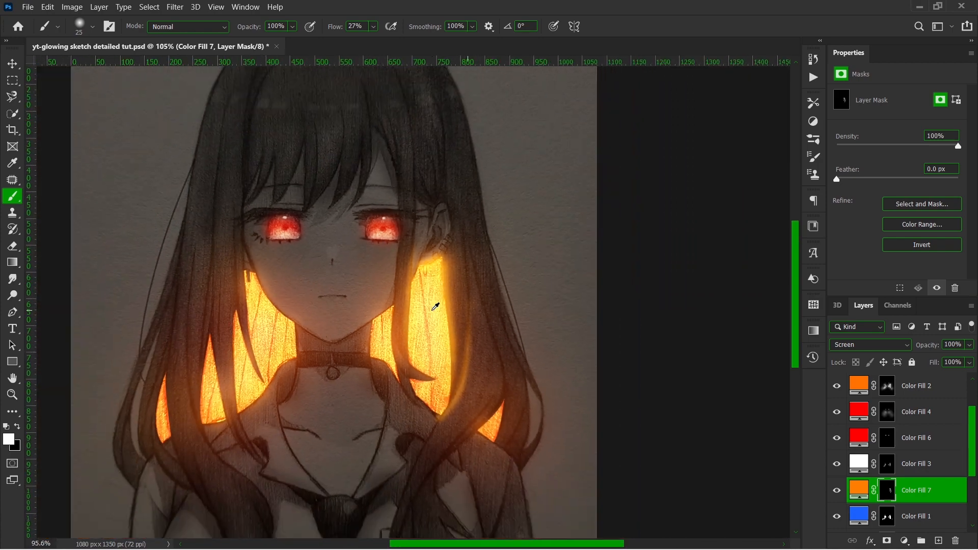
Paint a white rim along the left jawline down to the chin, and erase the spill over the neck with black
scroll(290, 317, "up", 5)
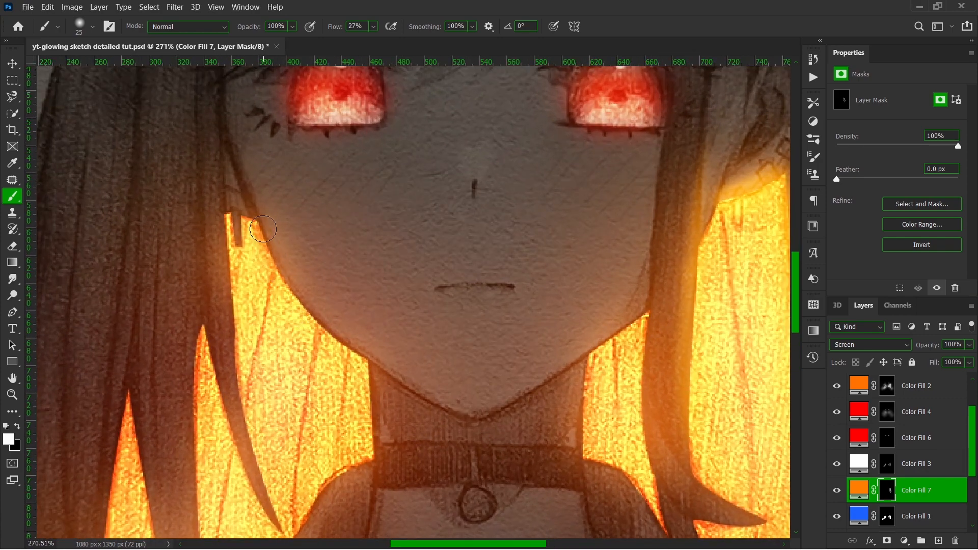
mouse_move(263, 228)
left_mouse_down()
mouse_move(288, 290)
mouse_move(355, 355)
mouse_move(415, 400)
mouse_move(508, 443)
left_mouse_up()
key("x")
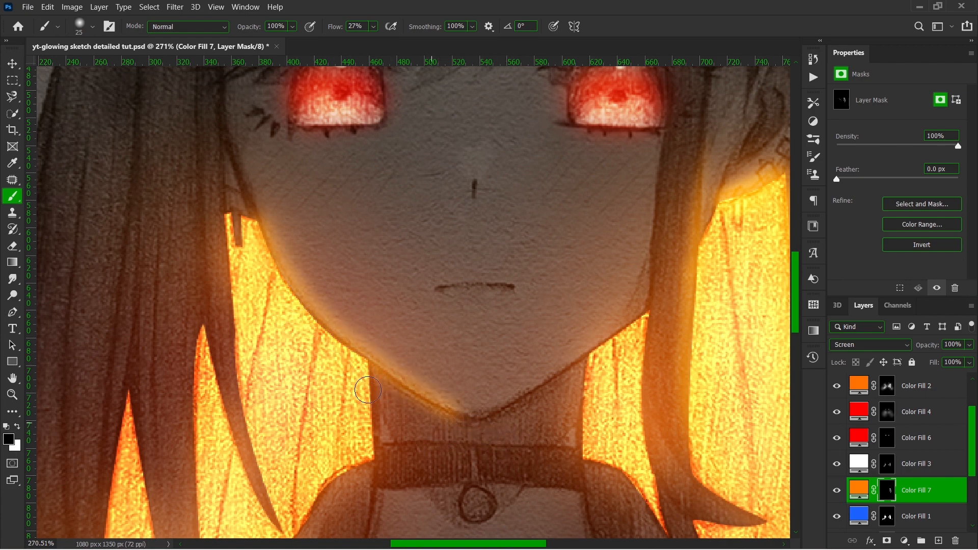
left_click_drag(395, 388, 457, 416)
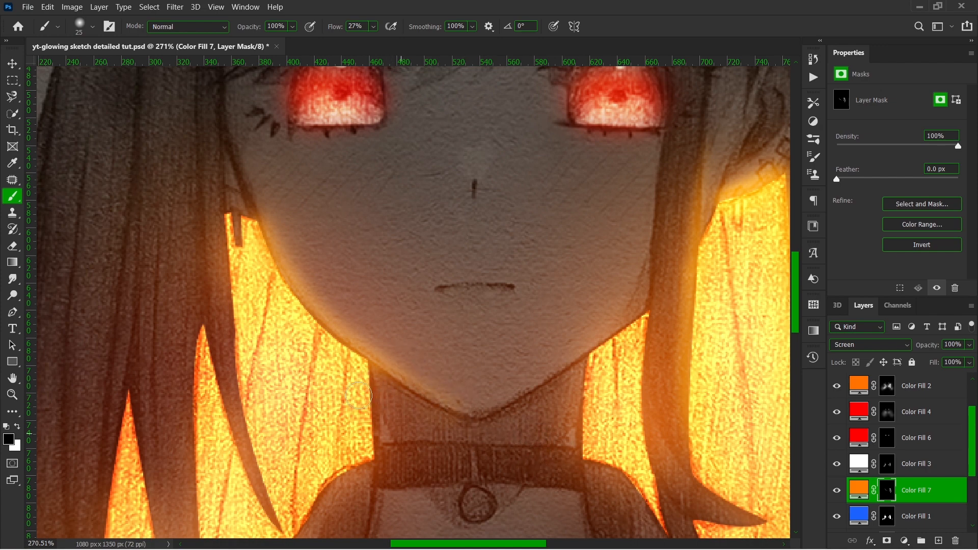
Paint a matching white rim along the right jawline to the chin, and clean its outer side with black
scroll(350, 391, "down", 3)
scroll(464, 417, "up", 2)
key("x")
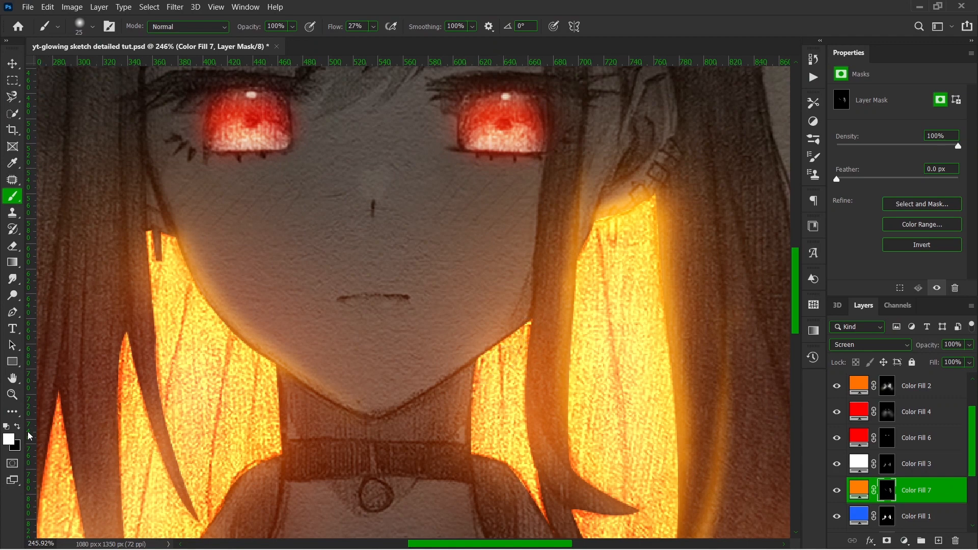
left_click_drag(525, 325, 407, 402)
key("x")
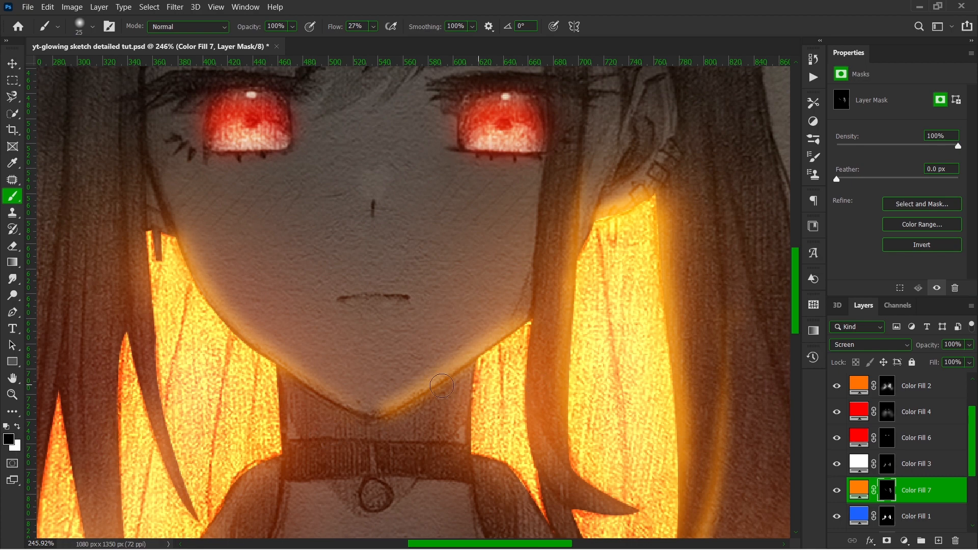
left_click_drag(363, 424, 301, 453)
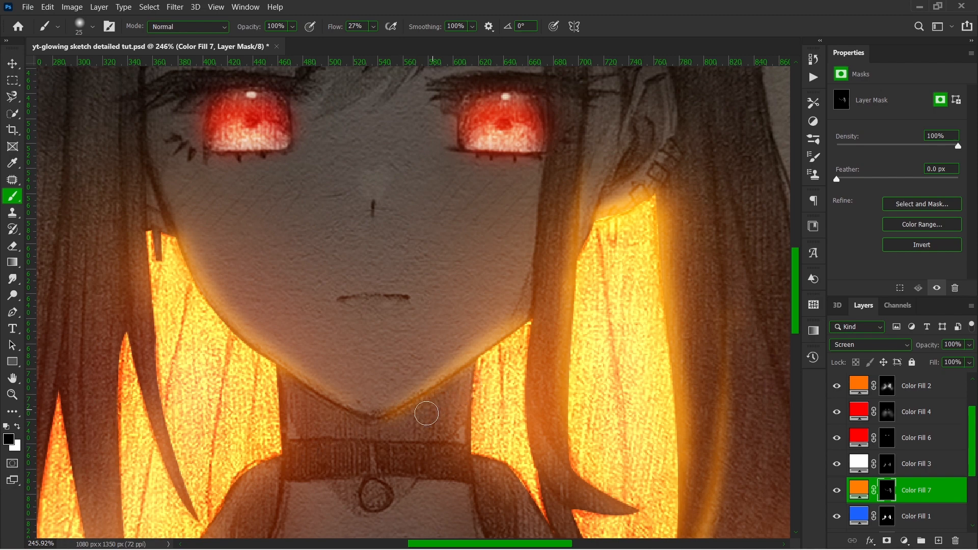
key("x")
mouse_move(516, 336)
left_mouse_down()
mouse_move(539, 305)
mouse_move(526, 327)
left_mouse_up()
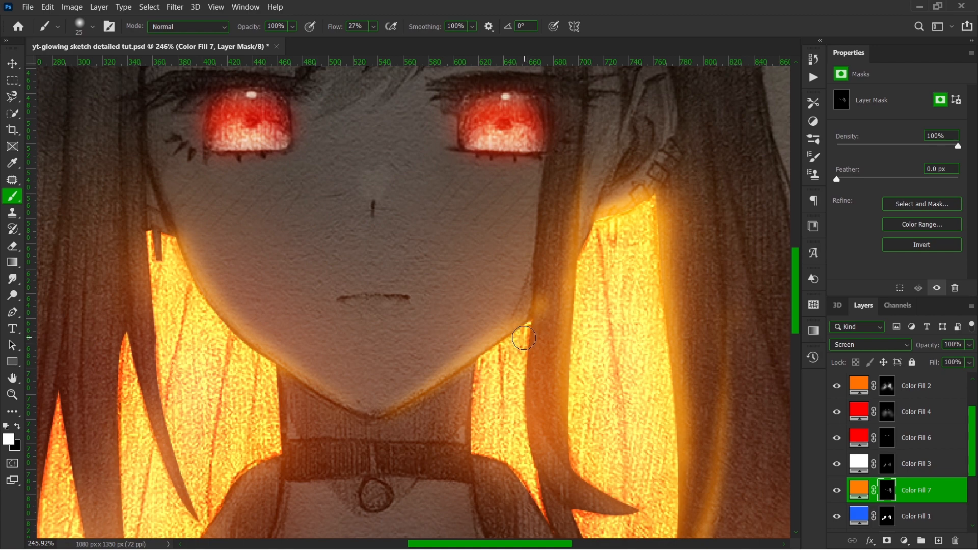
key("ctrl+z")
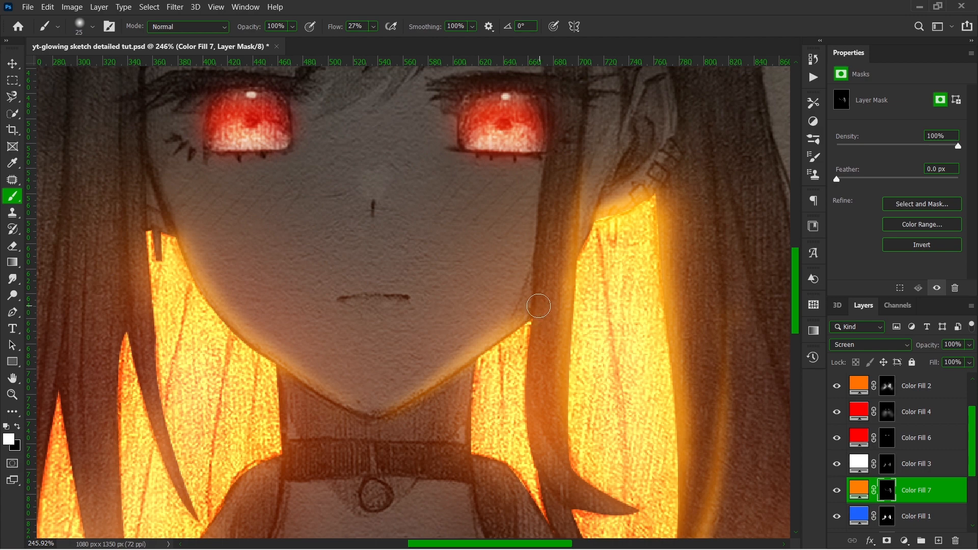
key("x")
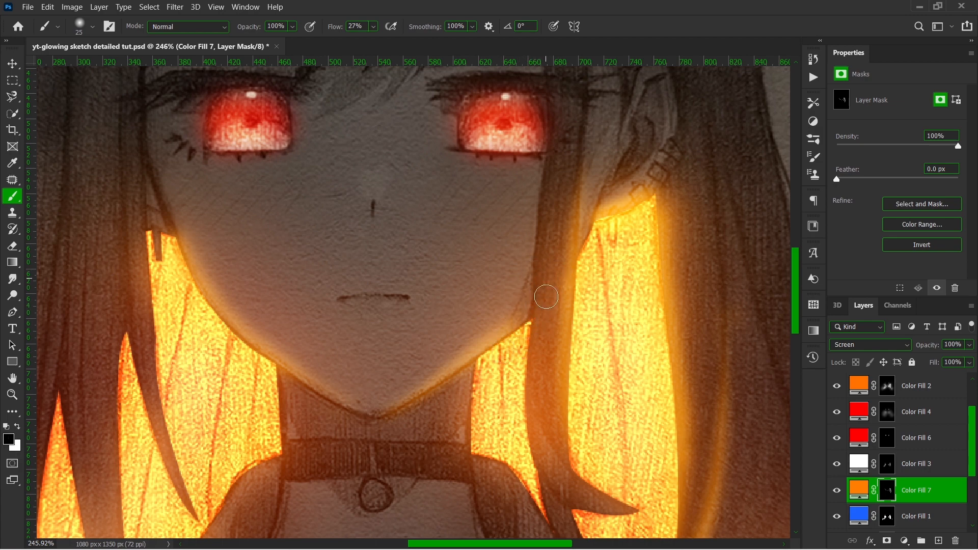
Deepen the shadow on the front strand beside the right jaw corner by painting white on the Exposure 2 mask
scroll(899, 489, "down", 3)
left_click(887, 495)
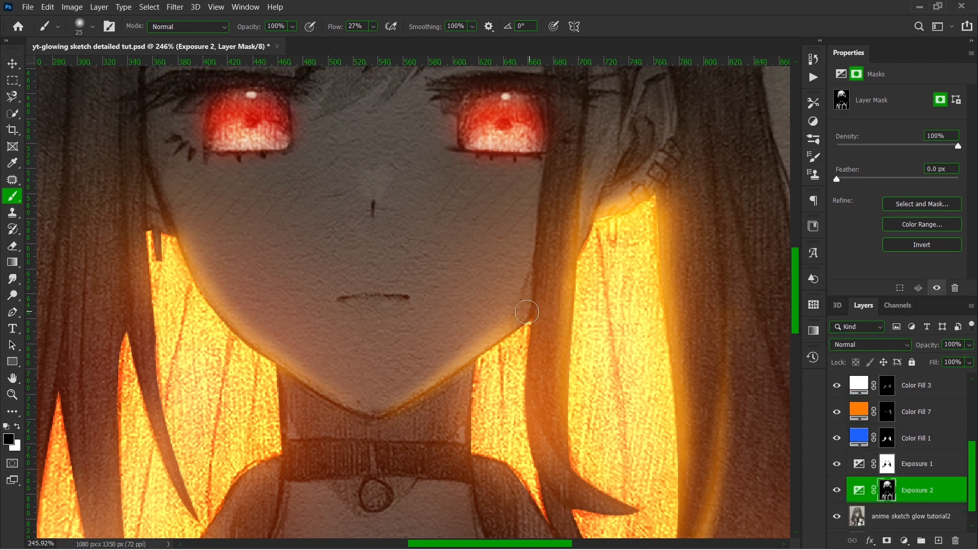
key("x")
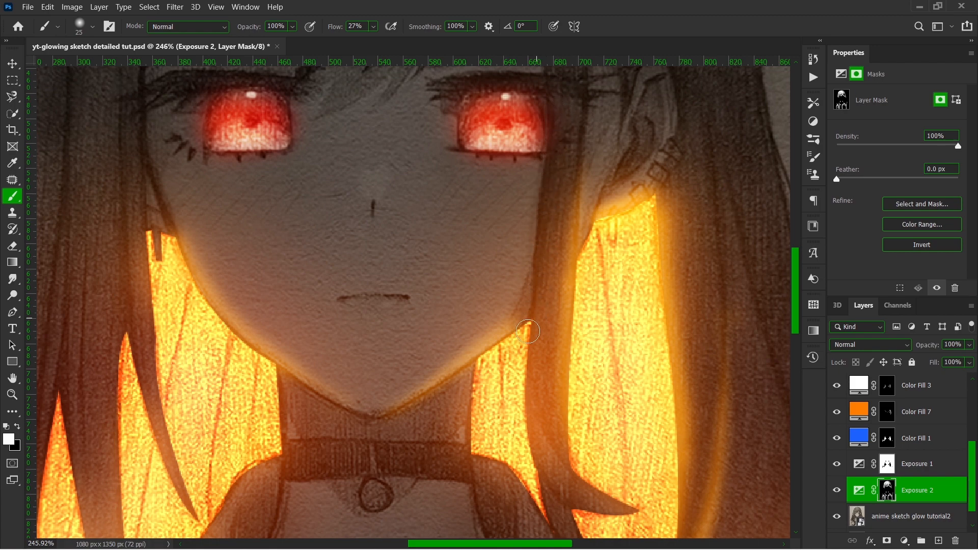
scroll(466, 397, "down", 8)
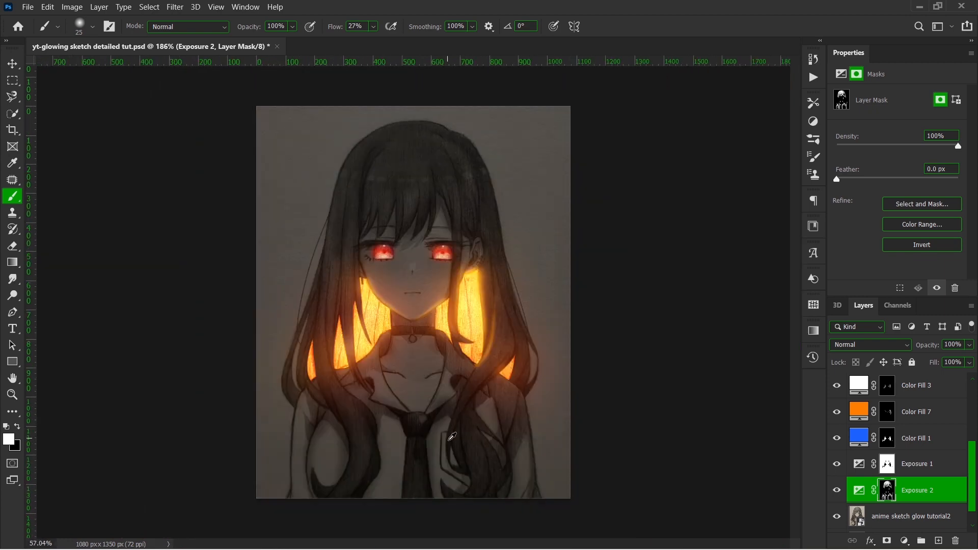
scroll(433, 397, "up", 1)
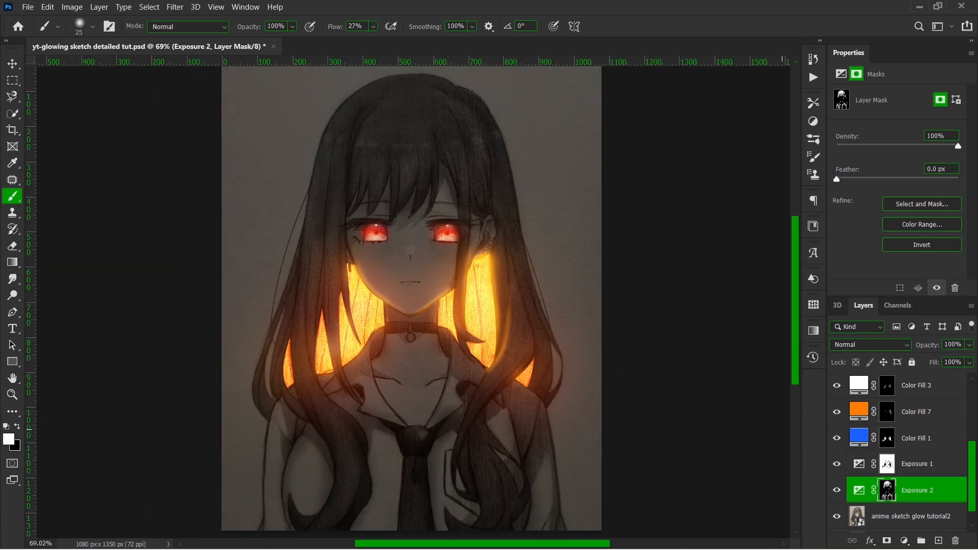
Change the Color Fill 7 layer's color to the deeper orange ff5400
scroll(910, 461, "up", 1)
double_click(860, 439)
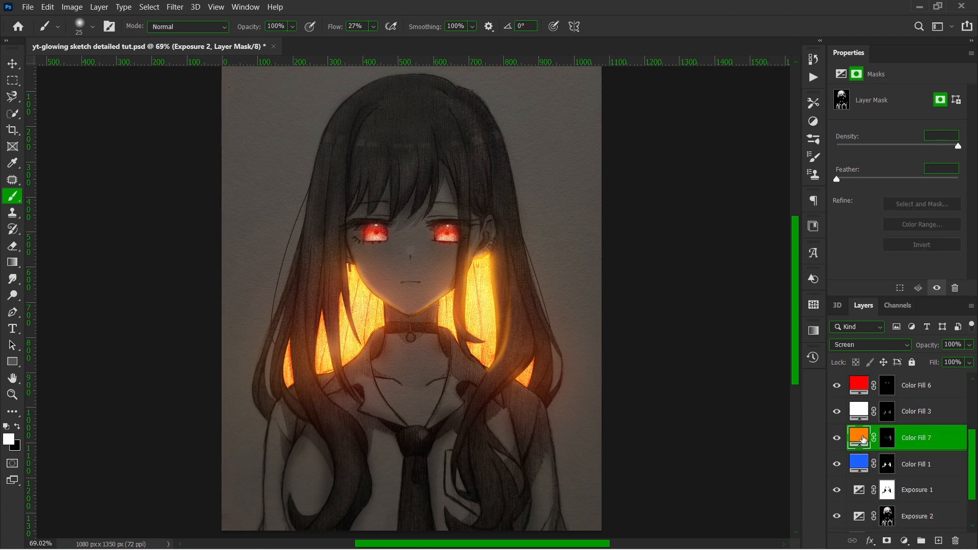
left_click_drag(813, 477, 820, 487)
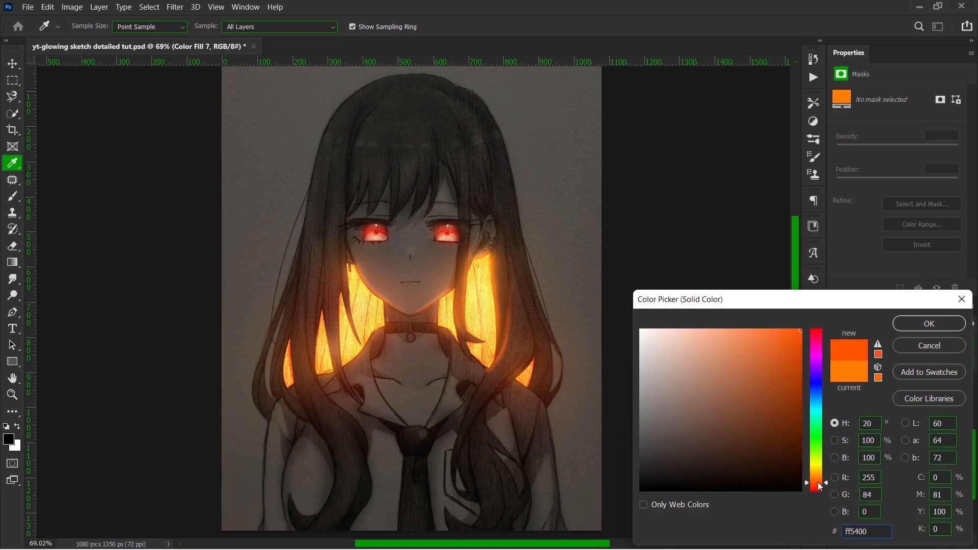
left_click(929, 324)
Paint white over the tops of both shoulders on the Color Fill 7 mask with a size 70 brush
key("b")
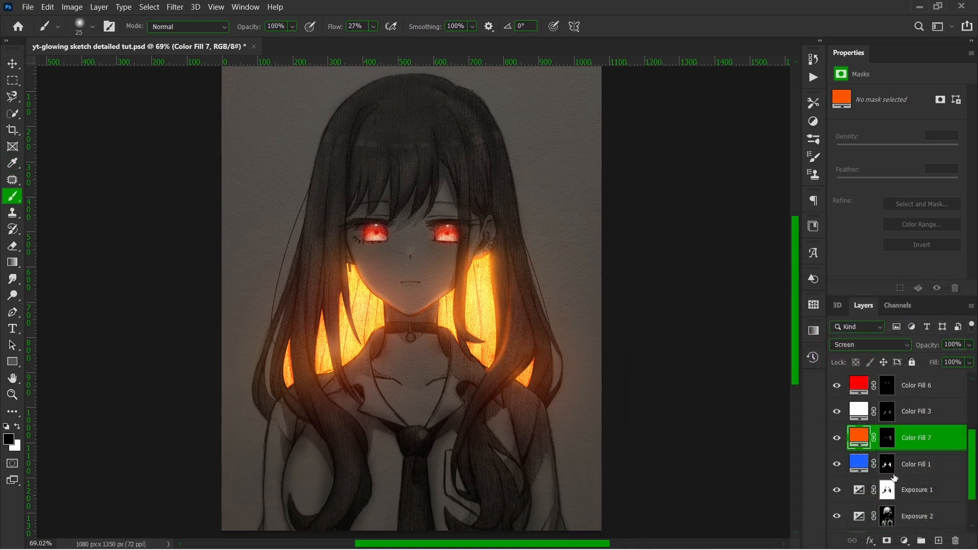
left_click(887, 437)
key("x")
scroll(392, 395, "up", 5)
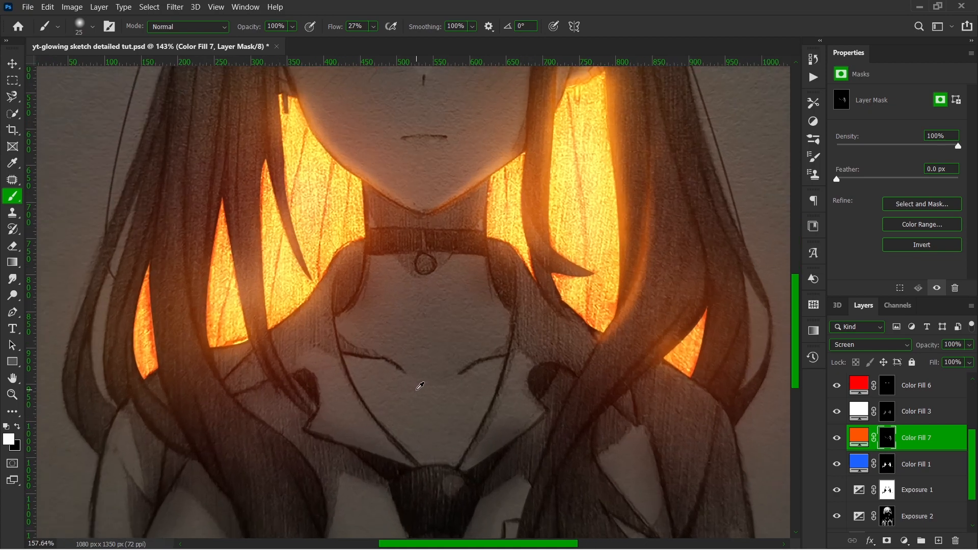
scroll(575, 354, "down", 2)
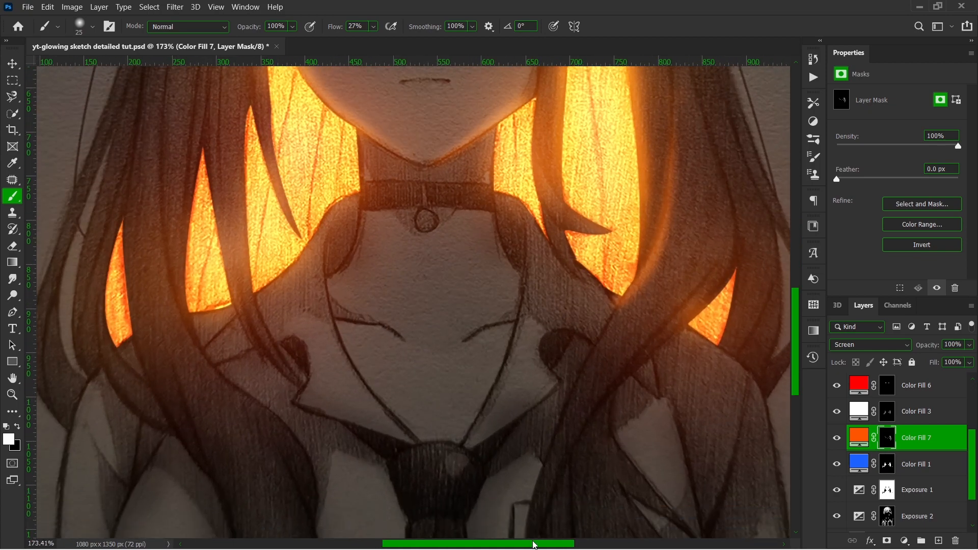
left_click_drag(533, 543, 552, 544)
scroll(459, 285, "up", 1)
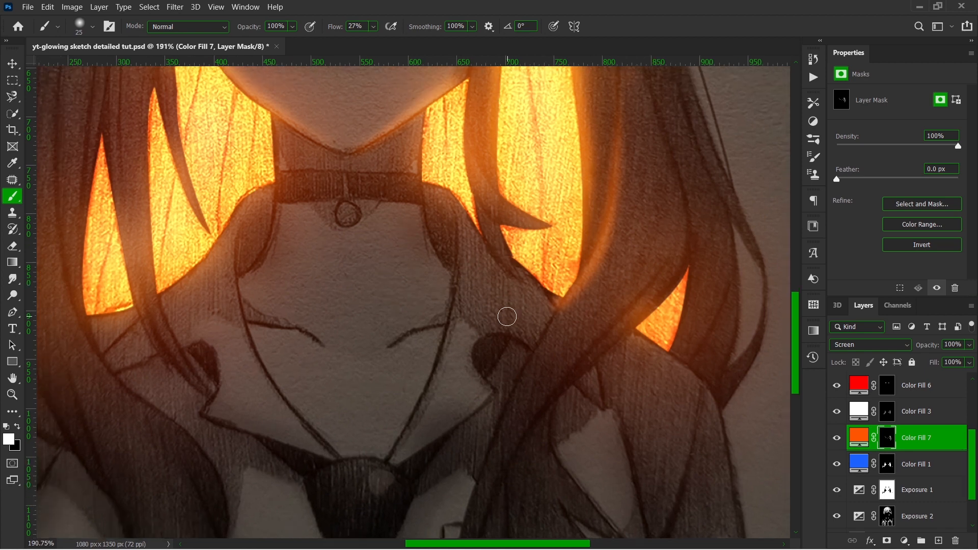
key("bracketright")
key("bracketright")
key("bracketright")
key("bracketright")
key("bracketright")
mouse_move(477, 273)
left_mouse_down()
mouse_move(573, 364)
mouse_move(565, 399)
left_mouse_up()
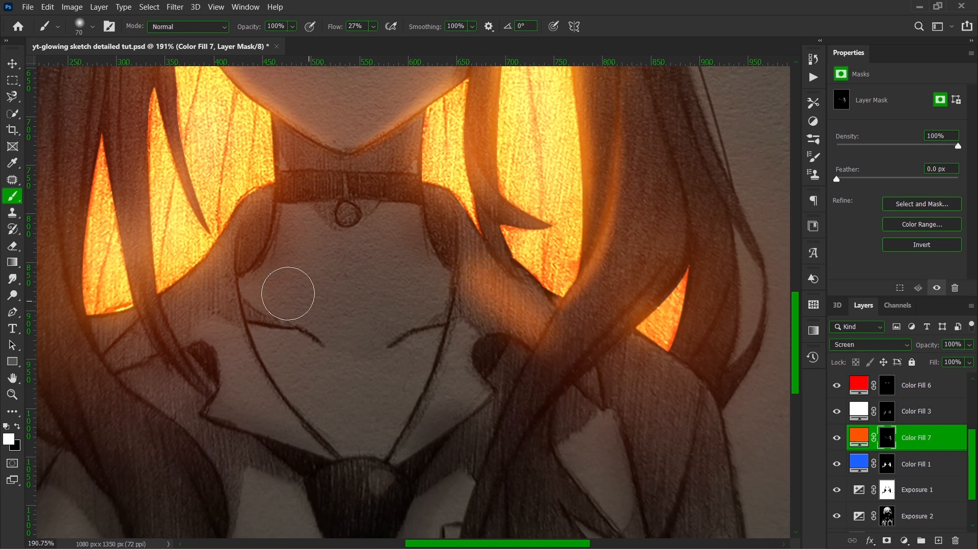
mouse_move(231, 247)
left_mouse_down()
mouse_move(171, 332)
mouse_move(126, 356)
left_mouse_up()
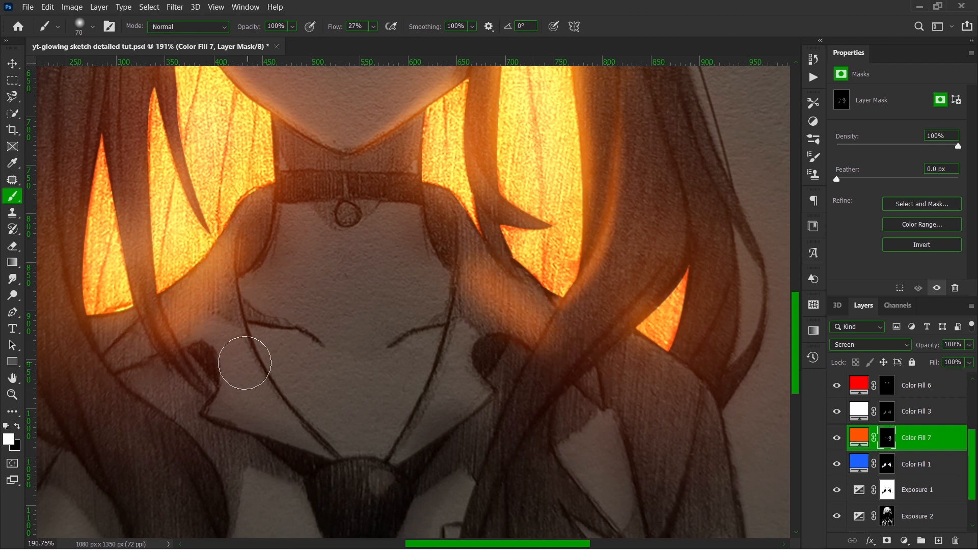
Fade the orange light on both shoulders toward the collar by painting black on the Color Fill 7 mask
key("x")
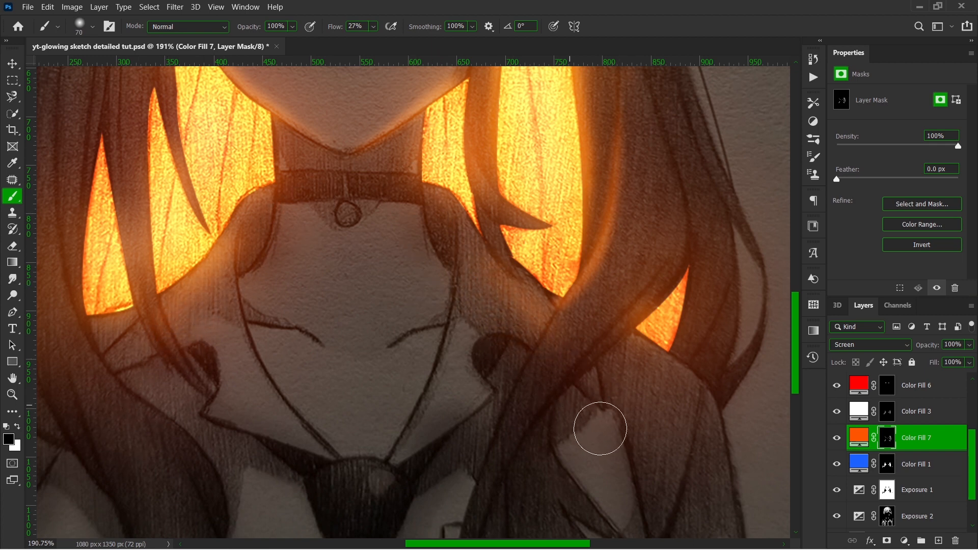
scroll(436, 340, "down", 3)
scroll(431, 342, "down", 2)
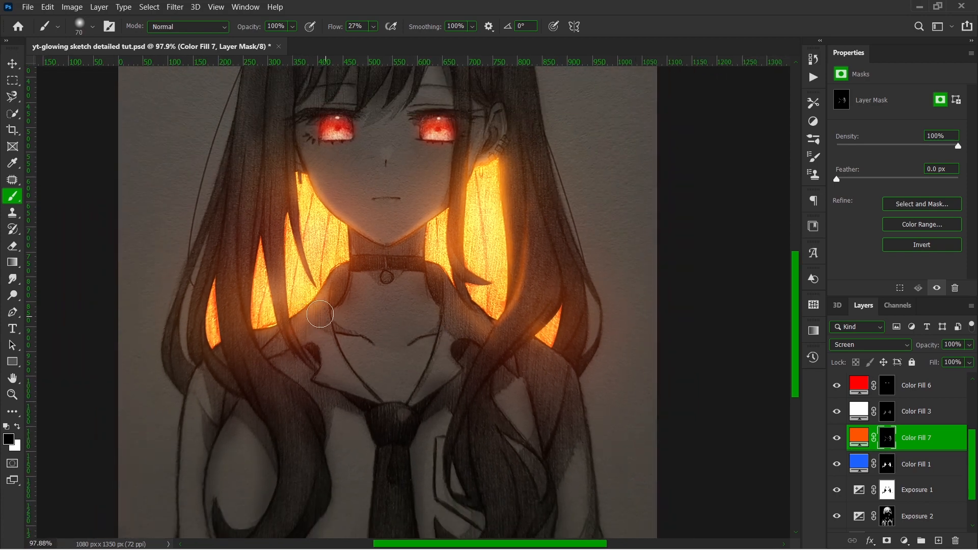
scroll(357, 326, "up", 1)
scroll(426, 409, "up", 2)
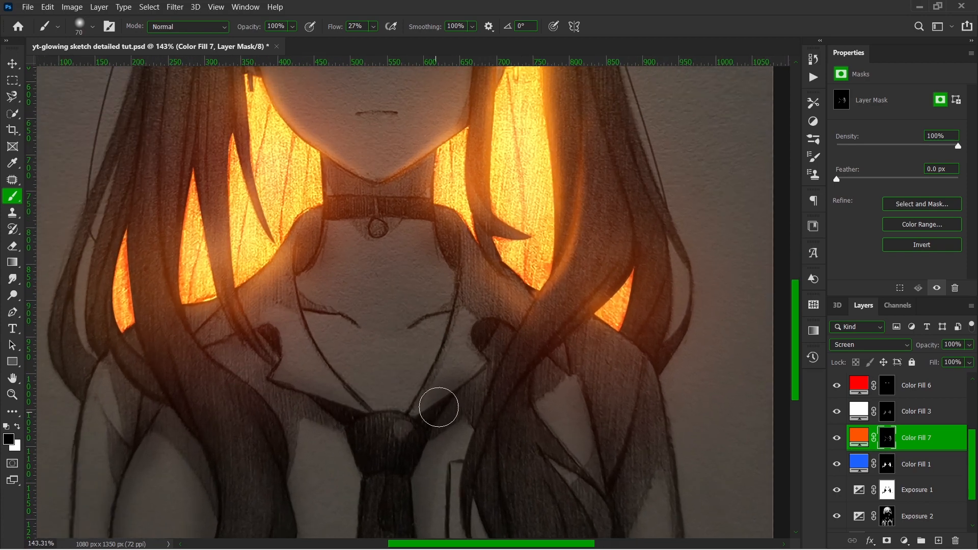
scroll(467, 344, "up", 1)
scroll(594, 266, "up", 1)
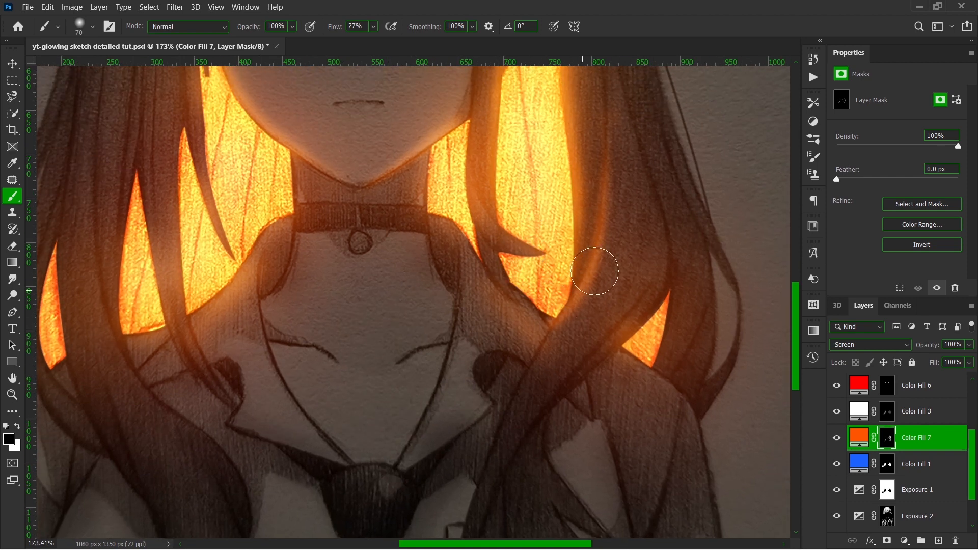
scroll(591, 304, "up", 3)
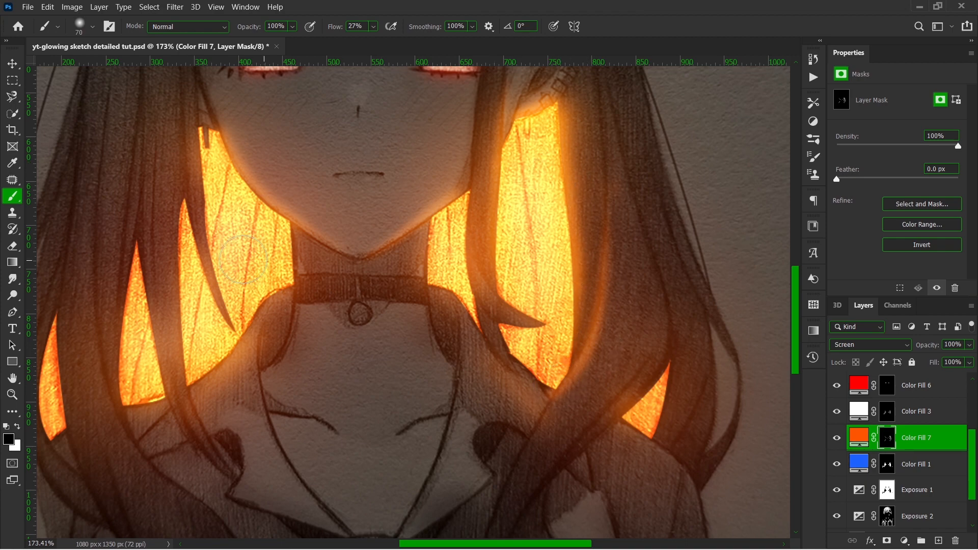
Add orange light to both collar lapels by painting white on the Color Fill 7 mask, undoing the extra stroke on the left lapel
scroll(244, 259, "down", 3)
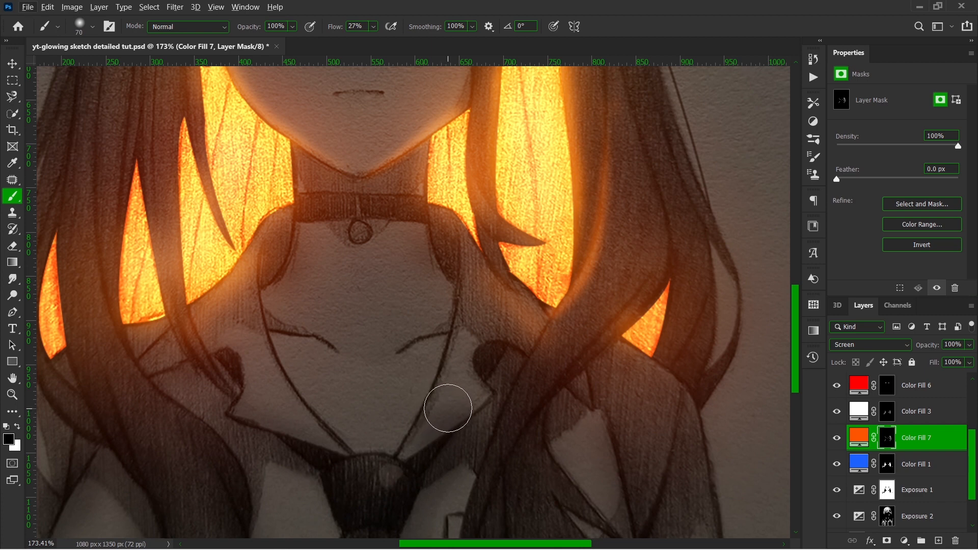
key("x")
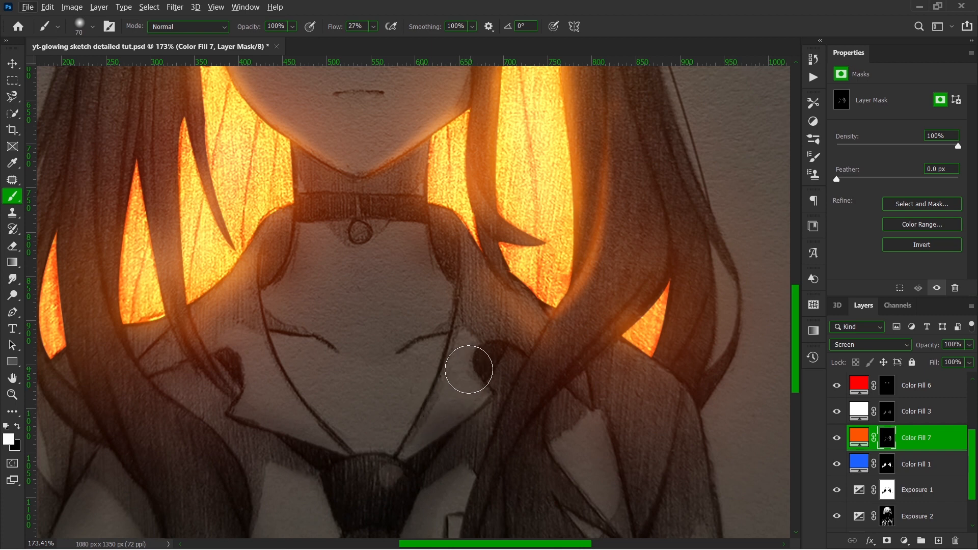
mouse_move(472, 366)
left_mouse_down()
mouse_move(404, 455)
mouse_move(258, 390)
mouse_move(319, 452)
mouse_move(385, 488)
mouse_move(293, 439)
mouse_move(300, 455)
mouse_move(344, 467)
left_mouse_up()
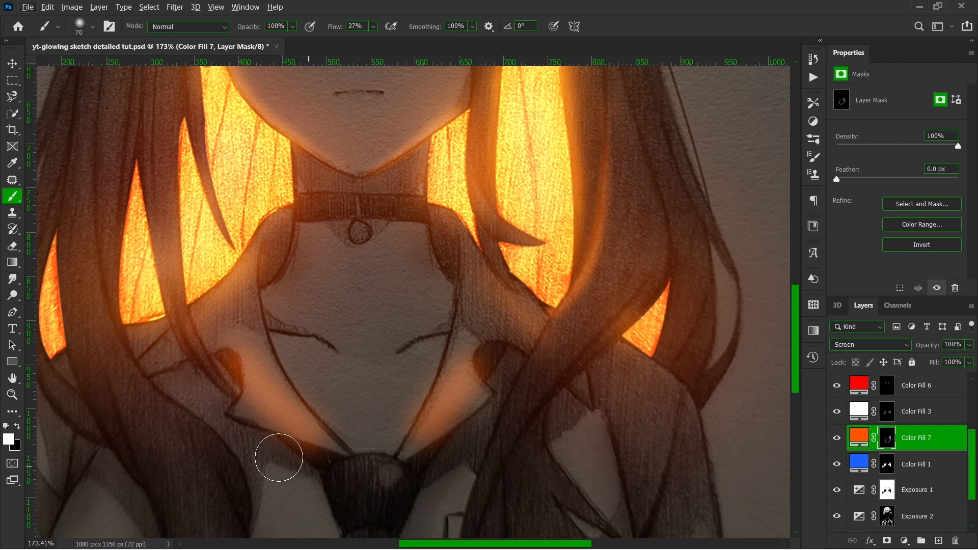
left_click_drag(214, 338, 253, 426)
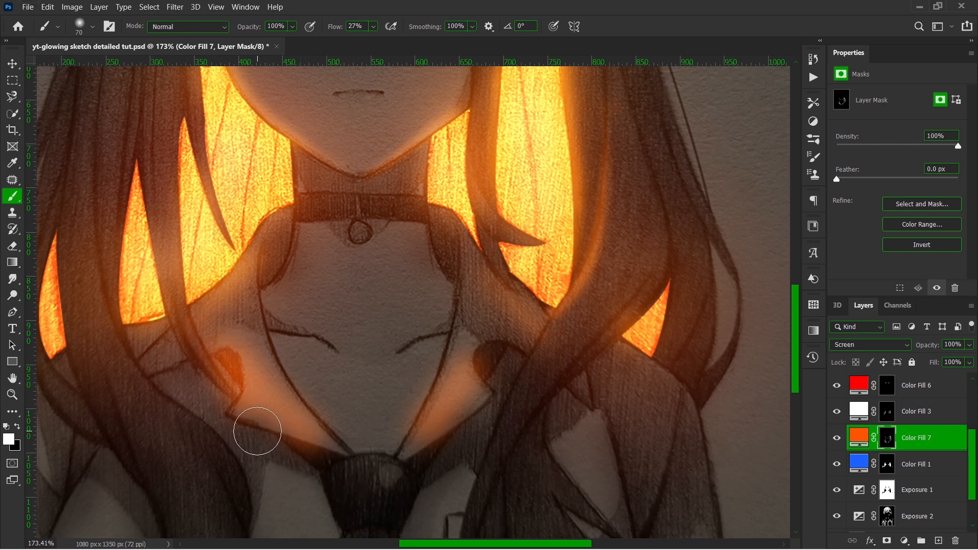
key("ctrl+z")
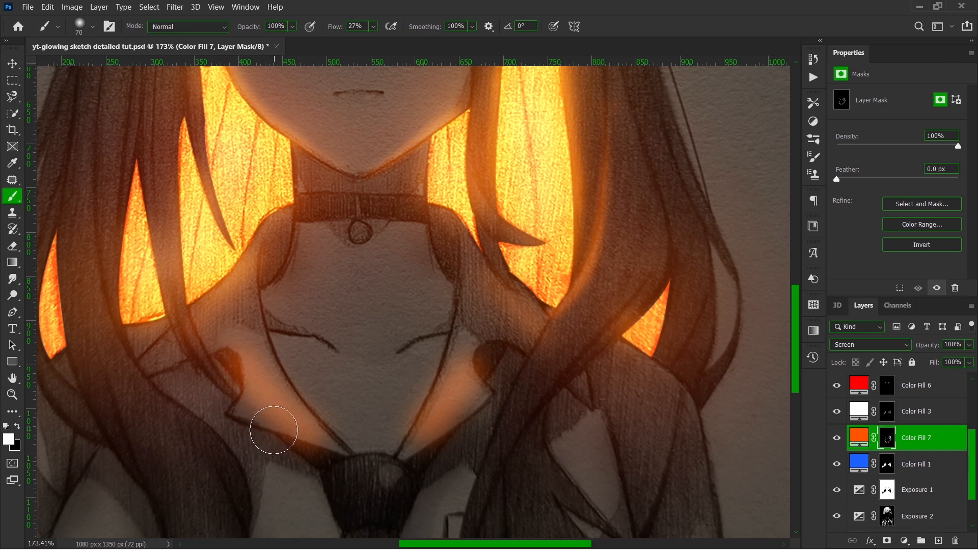
Soften the orange light on the left collar lapel by painting black along its edges on the Color Fill 7 mask
key("x")
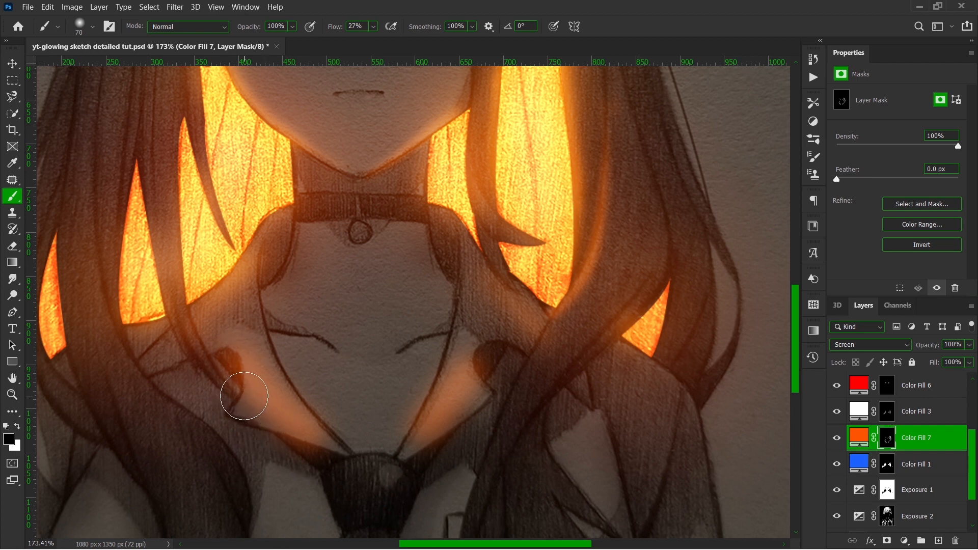
left_click_drag(309, 452, 374, 486)
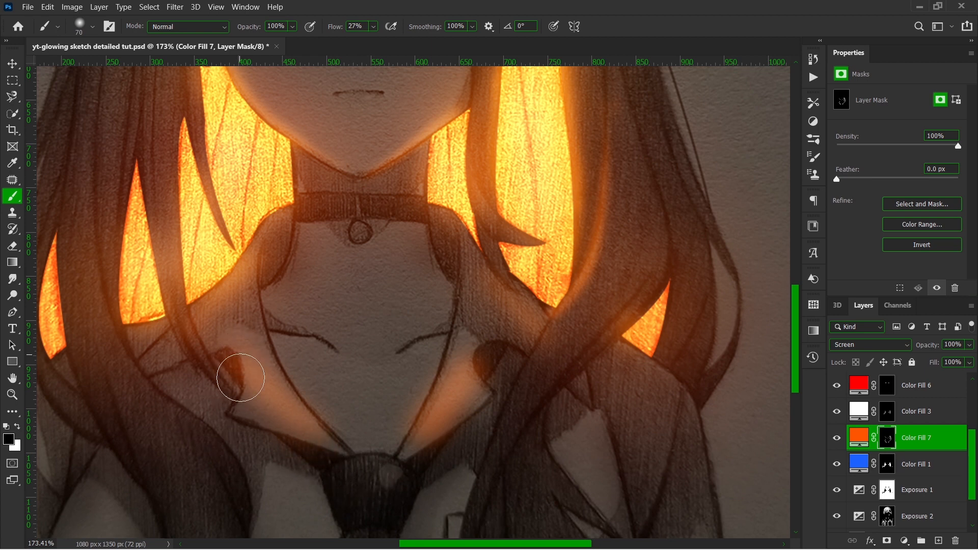
left_click_drag(240, 378, 306, 491)
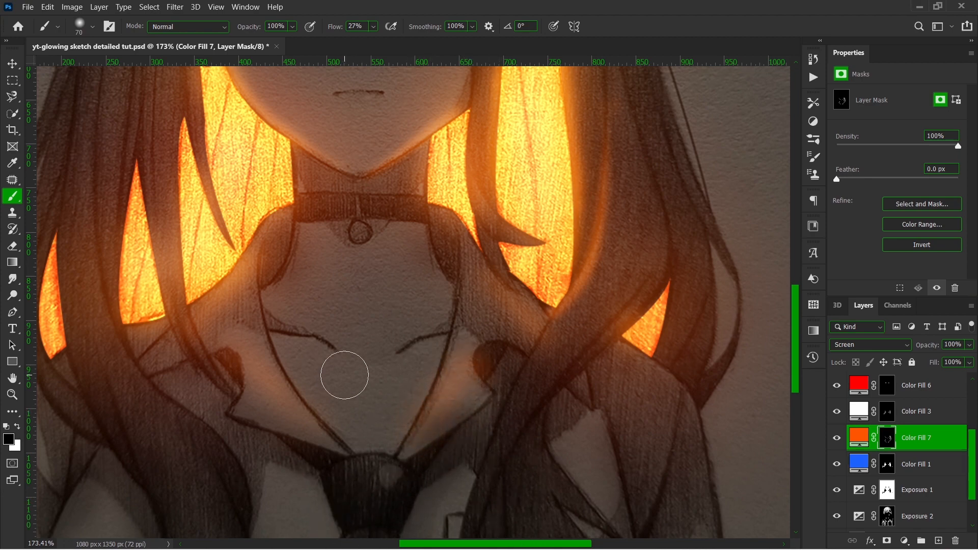
scroll(346, 376, "down", 3)
scroll(348, 381, "down", 5)
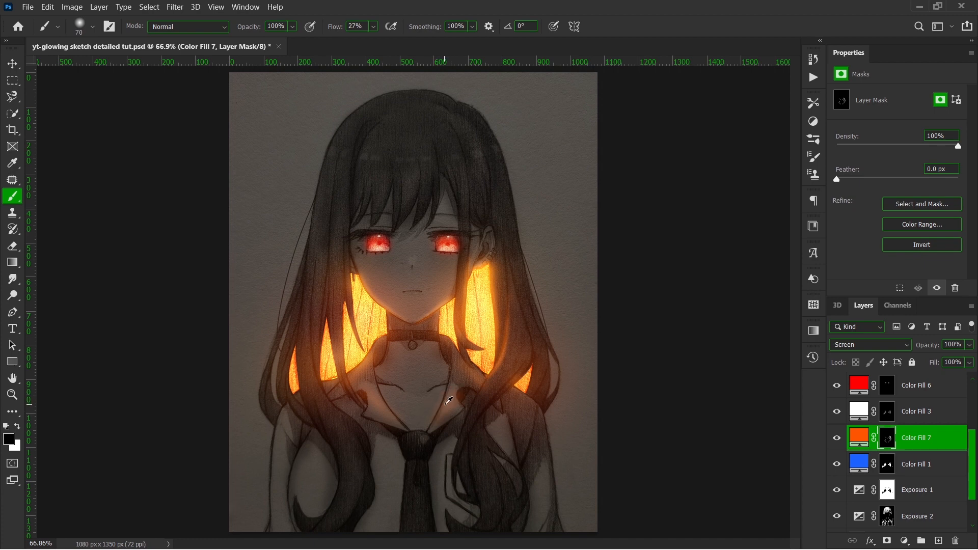
Add an orange highlight to the tie knot by painting white on the Color Fill 7 mask
scroll(448, 401, "up", 5)
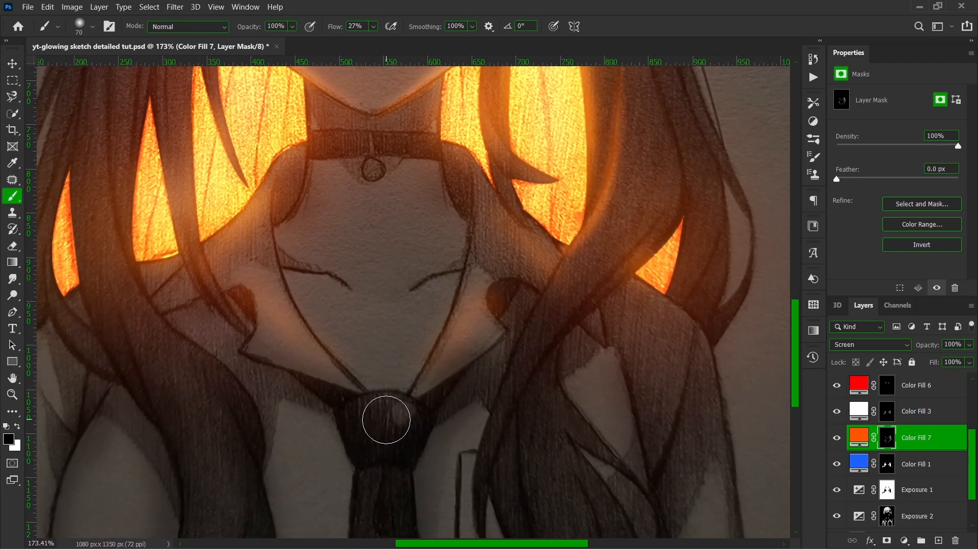
key("x")
mouse_move(388, 410)
left_mouse_down()
mouse_move(408, 413)
mouse_move(348, 411)
mouse_move(380, 446)
mouse_move(369, 439)
mouse_move(361, 417)
mouse_move(433, 462)
mouse_move(448, 487)
mouse_move(412, 450)
mouse_move(347, 434)
mouse_move(468, 430)
mouse_move(490, 477)
mouse_move(419, 430)
mouse_move(421, 417)
mouse_move(442, 468)
mouse_move(339, 455)
left_mouse_up()
key("x")
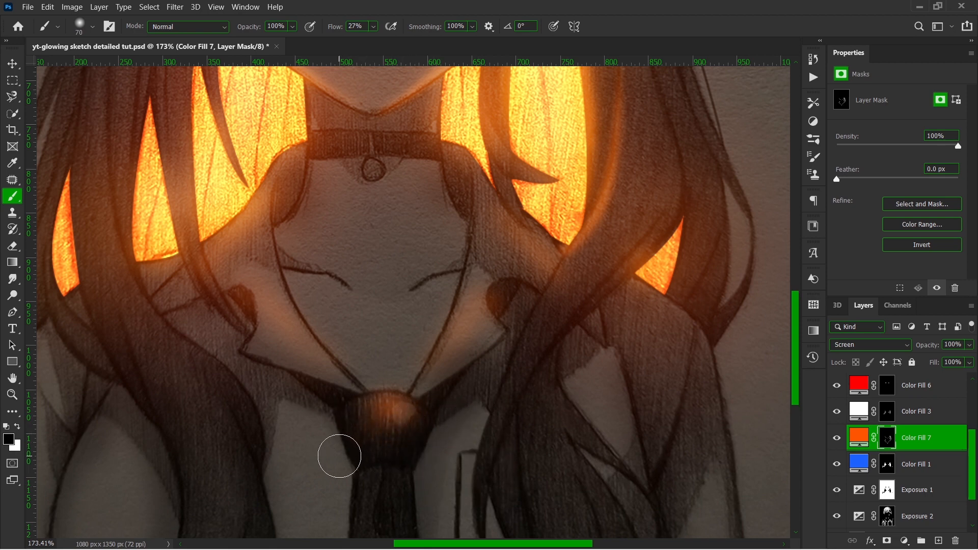
scroll(339, 456, "down", 5)
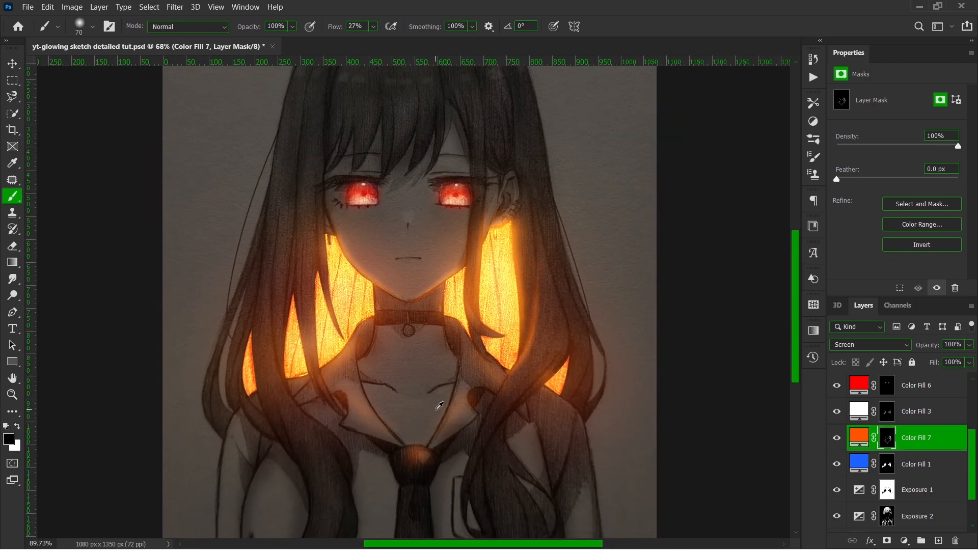
Spread a soft orange glow across the upper chest below the collarbones by painting white on the Color Fill 7 mask
scroll(439, 406, "up", 4)
key("x")
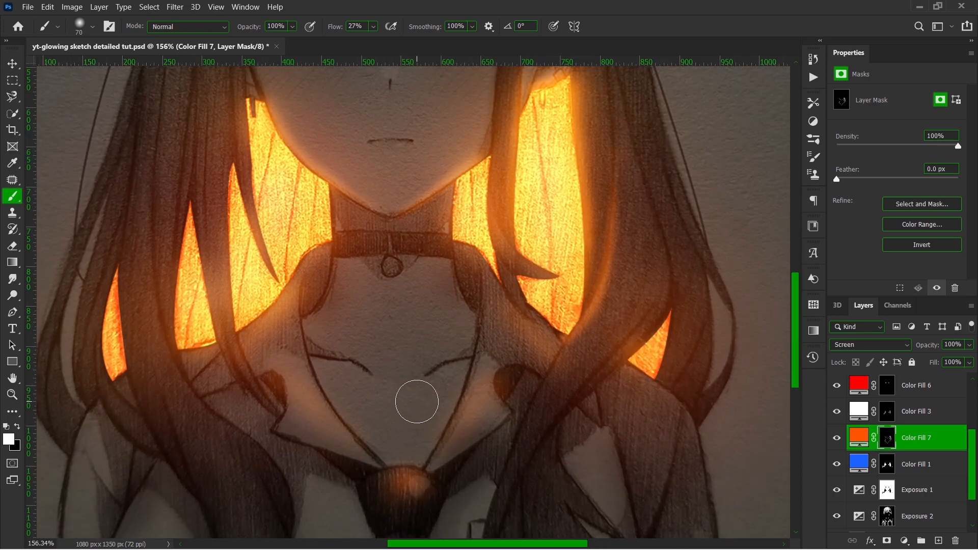
left_click_drag(426, 386, 382, 434)
mouse_move(344, 375)
left_mouse_down()
mouse_move(409, 429)
mouse_move(410, 440)
mouse_move(387, 431)
mouse_move(355, 398)
mouse_move(376, 387)
mouse_move(414, 471)
mouse_move(414, 432)
mouse_move(431, 408)
mouse_move(411, 431)
mouse_move(422, 357)
mouse_move(385, 368)
mouse_move(341, 340)
mouse_move(363, 347)
mouse_move(368, 376)
mouse_move(377, 362)
mouse_move(367, 395)
mouse_move(380, 441)
mouse_move(417, 423)
mouse_move(399, 445)
mouse_move(419, 402)
mouse_move(407, 423)
left_mouse_up()
key("x")
key("x")
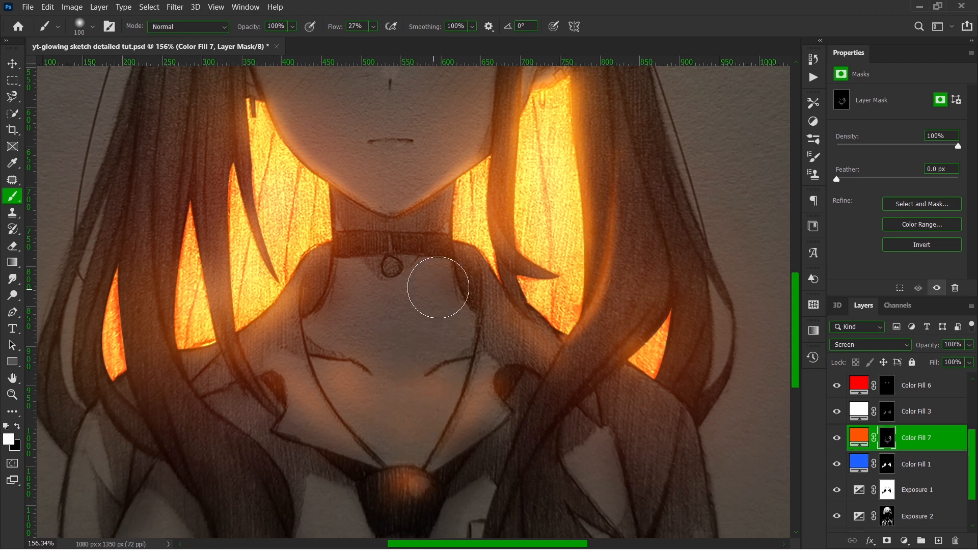
Dab white on the Color Fill 7 mask at both sides of the neck and choker with a size 100 brush
left_click(444, 217)
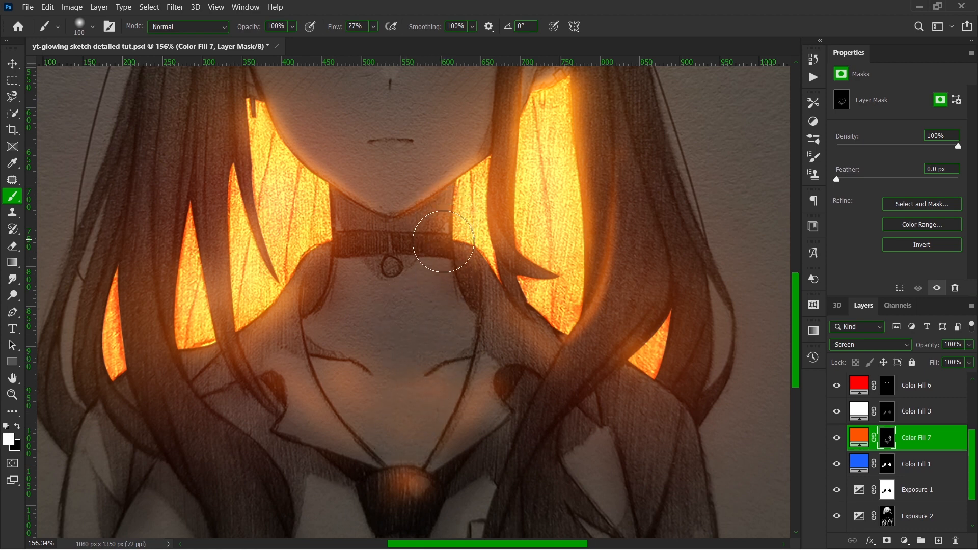
left_click(452, 252)
left_click(332, 216)
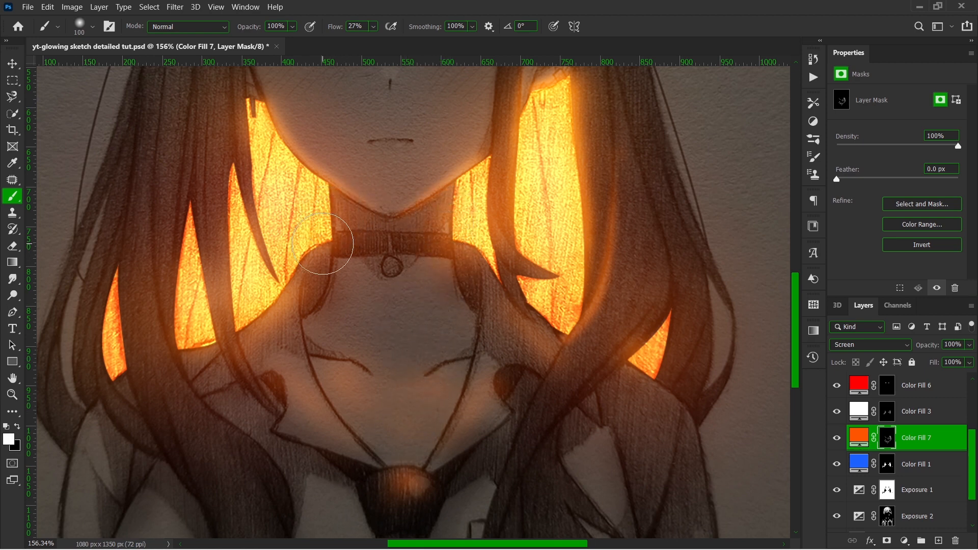
Examine the whole portrait and the chest area to judge the balance of the orange light
scroll(316, 336, "down", 4)
scroll(330, 345, "down", 2)
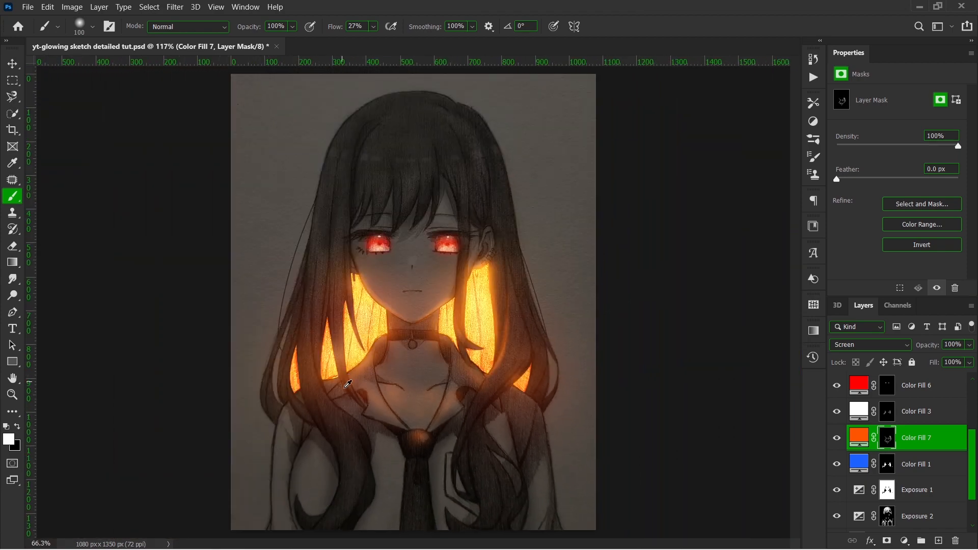
scroll(425, 429, "up", 2)
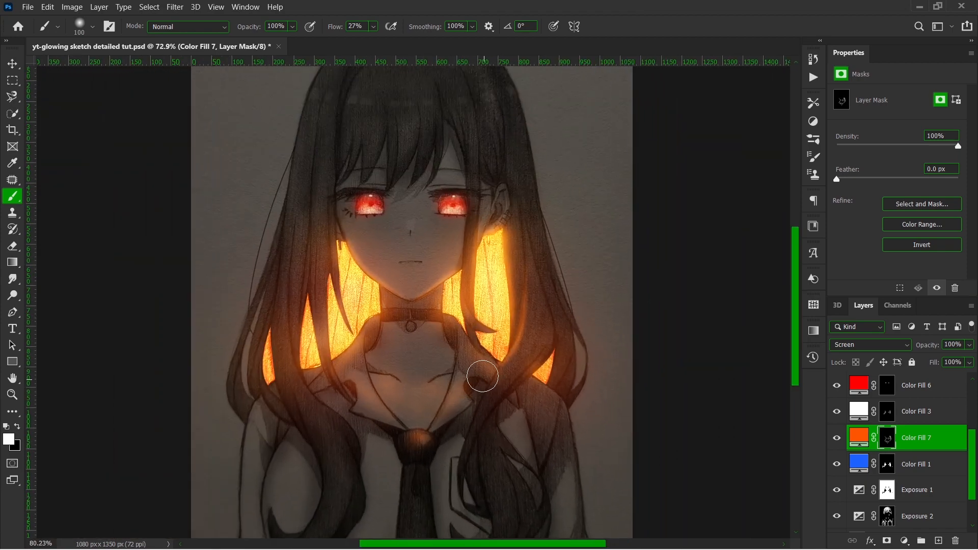
scroll(482, 376, "down", 2)
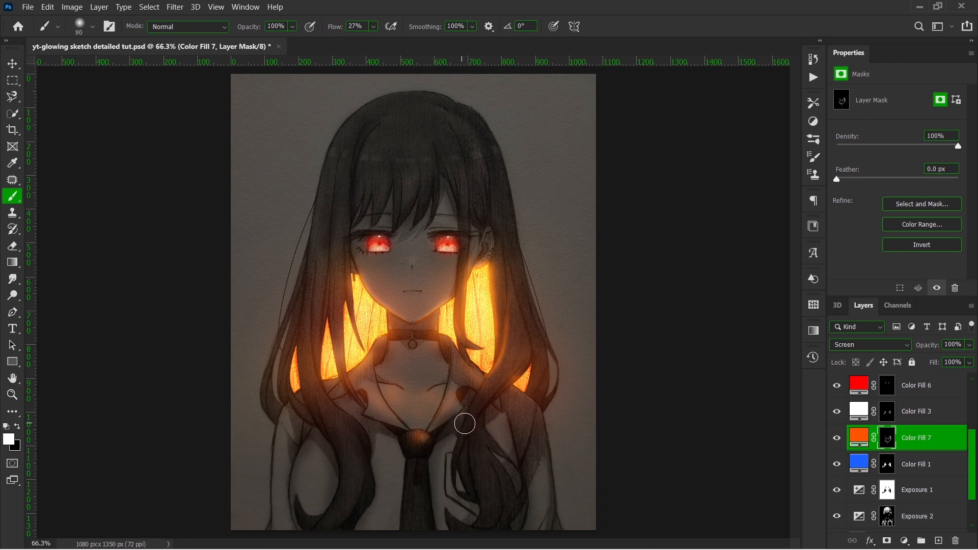
scroll(442, 382, "up", 3)
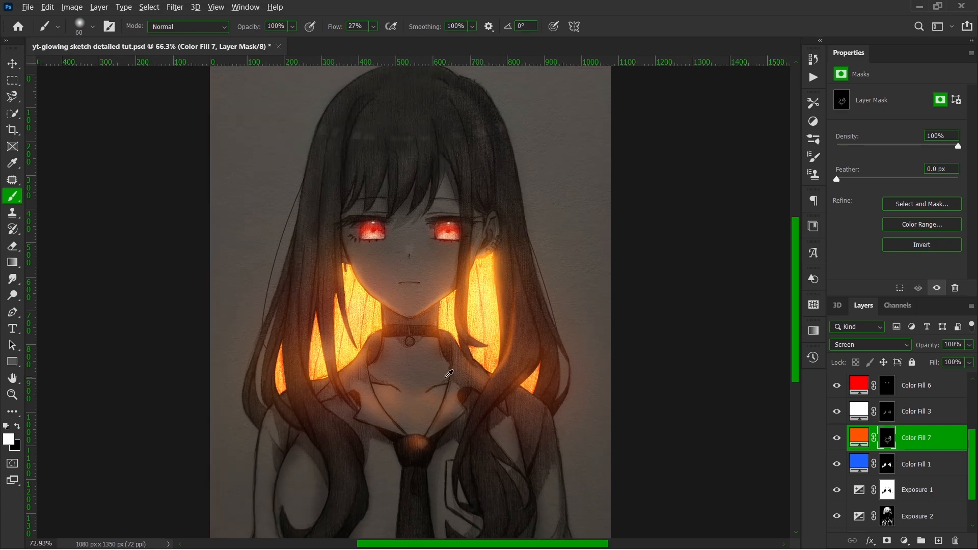
scroll(374, 407, "down", 1)
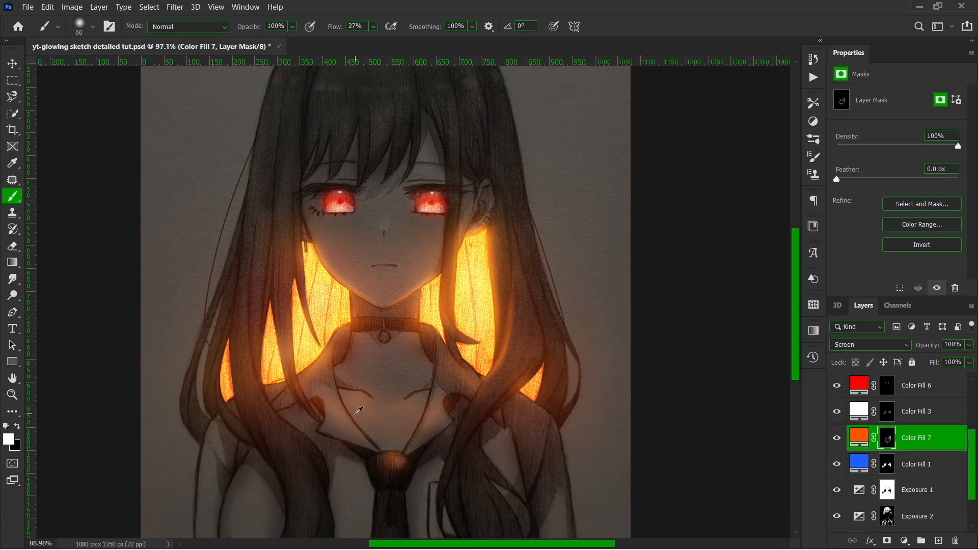
scroll(359, 410, "down", 2)
scroll(395, 458, "up", 1)
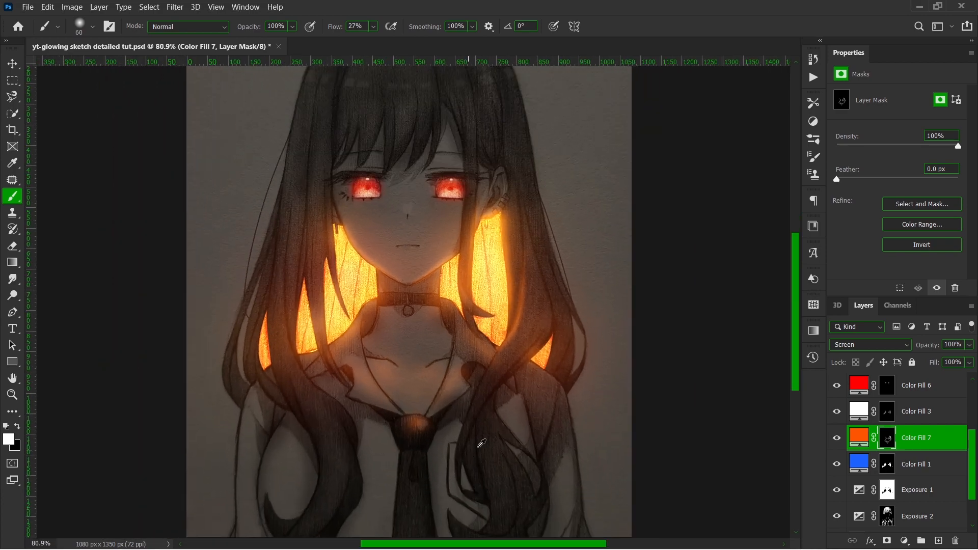
Paint orange light along the hair strand crossing the right shoulder with a size 45 brush, then fade its lower end and edges with black
scroll(482, 443, "up", 2)
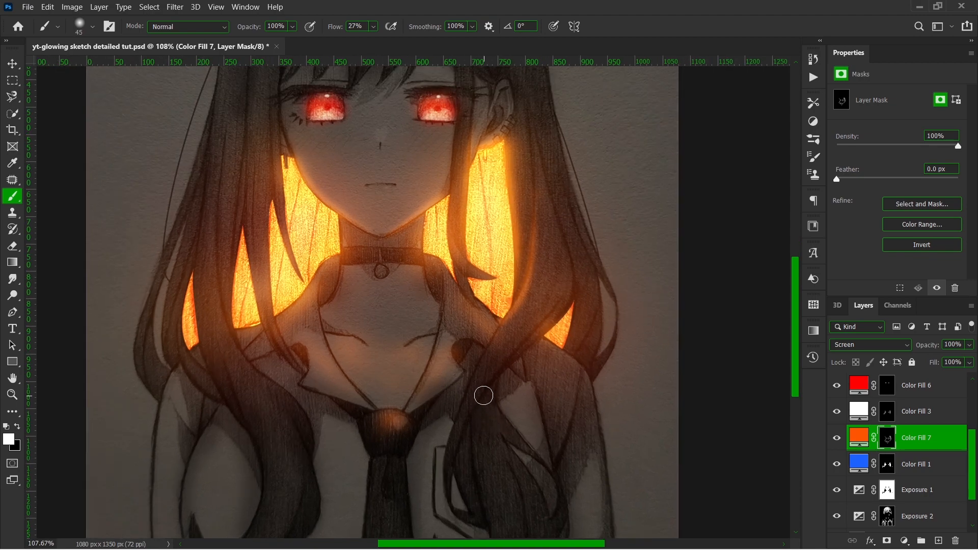
scroll(489, 383, "up", 1)
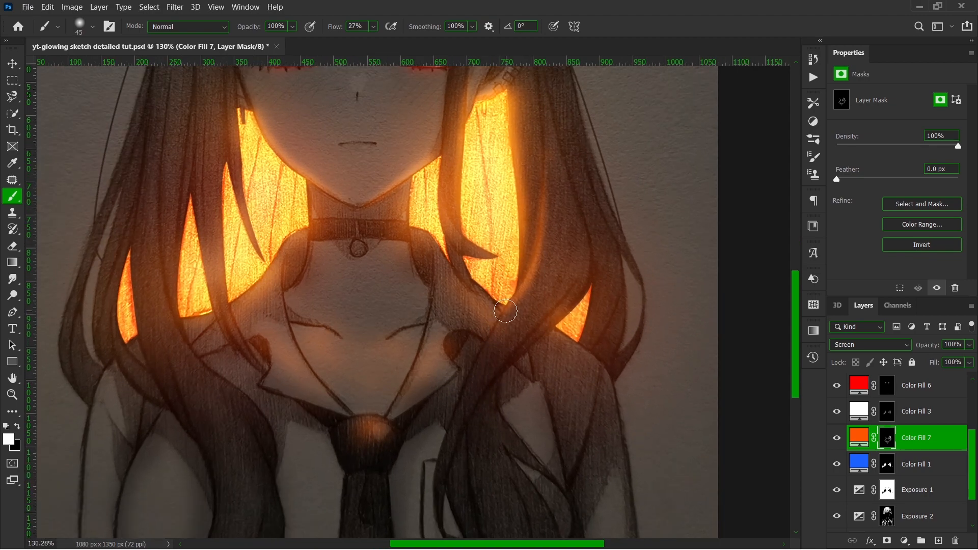
mouse_move(505, 311)
left_mouse_down()
mouse_move(475, 345)
mouse_move(443, 444)
left_mouse_up()
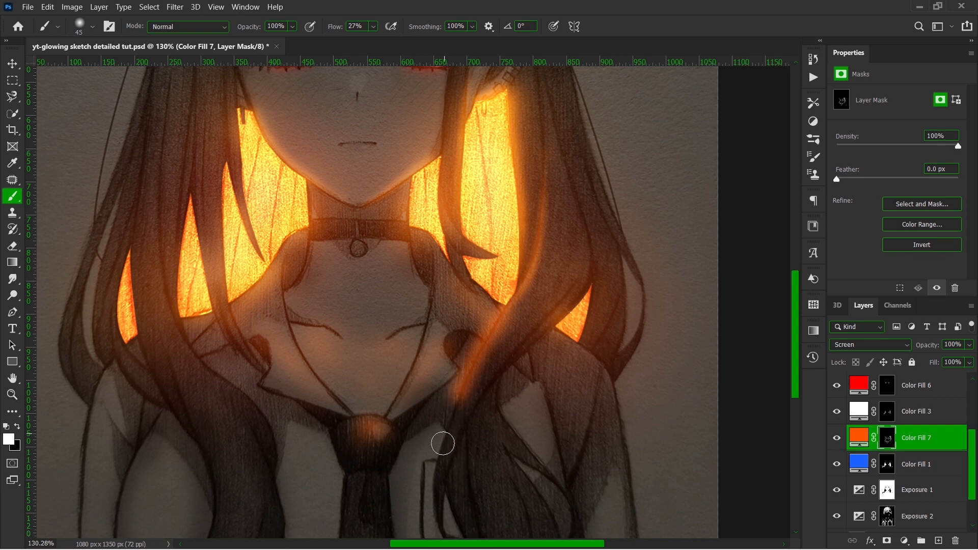
key("x")
left_click_drag(463, 382, 436, 460)
mouse_move(466, 360)
left_mouse_down()
mouse_move(501, 295)
mouse_move(476, 326)
left_mouse_up()
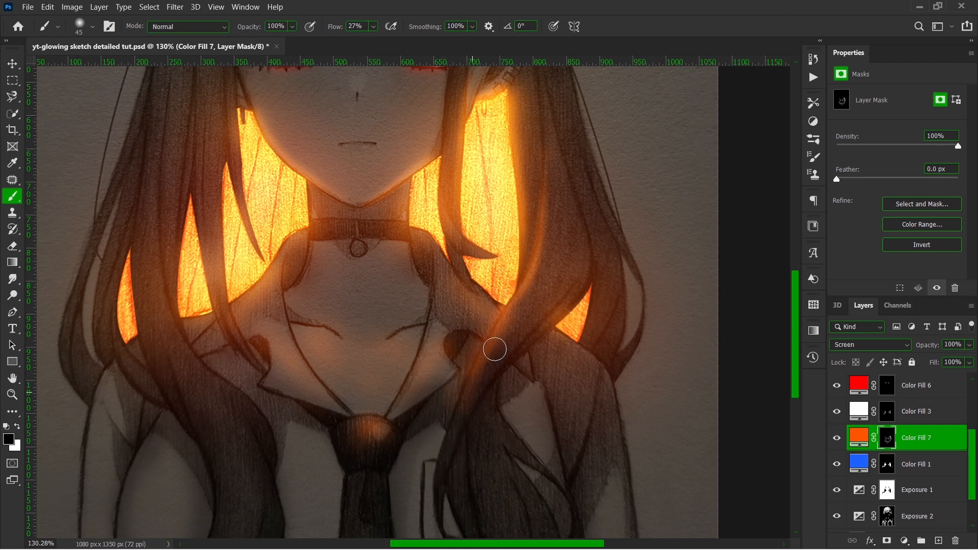
Tint the thin pointed hair strand inside the left glow orange by painting white along it on the Color Fill 7 mask
key("x")
scroll(229, 199, "up", 3)
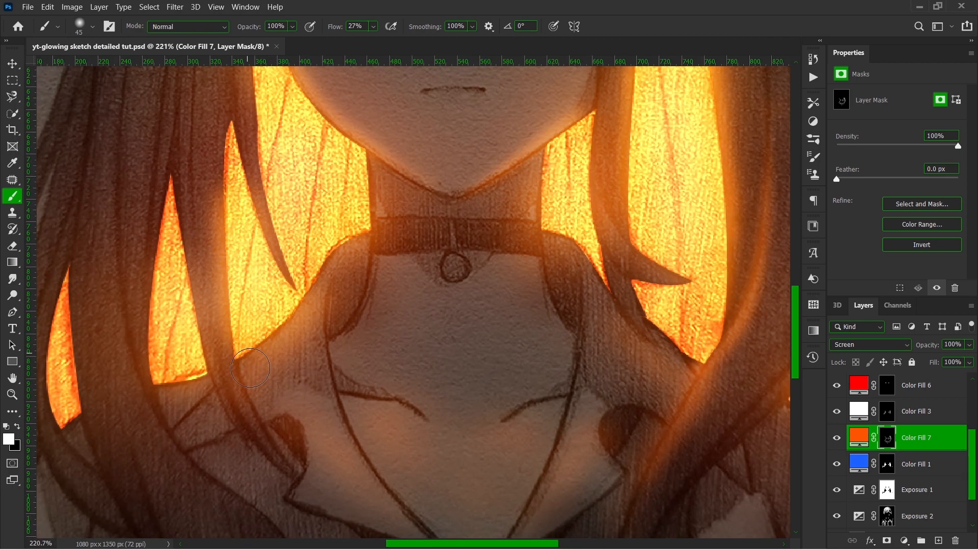
mouse_move(239, 132)
left_mouse_down()
mouse_move(243, 89)
mouse_move(276, 198)
mouse_move(266, 169)
mouse_move(272, 220)
mouse_move(307, 311)
left_mouse_up()
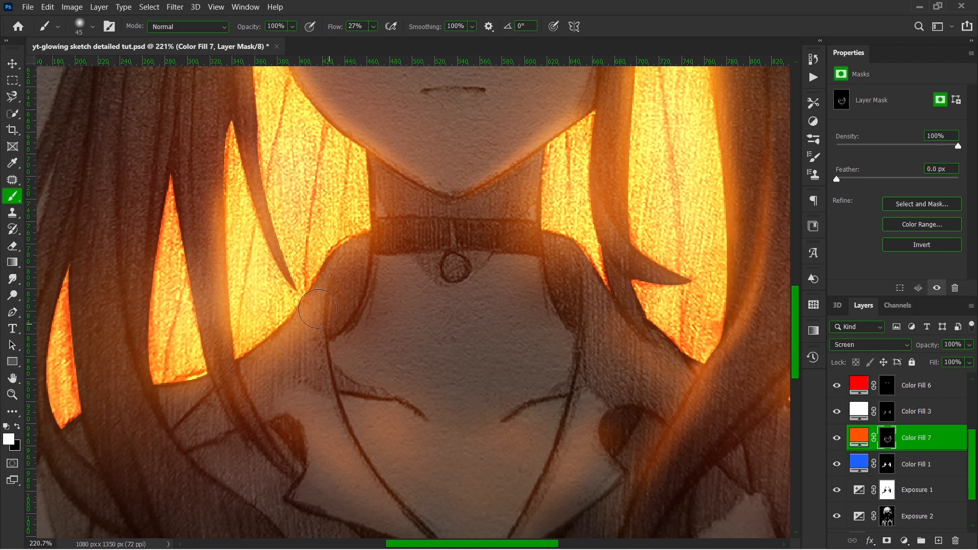
mouse_move(261, 135)
left_mouse_down()
mouse_move(279, 259)
mouse_move(306, 329)
mouse_move(292, 275)
mouse_move(298, 308)
left_mouse_up()
key("x")
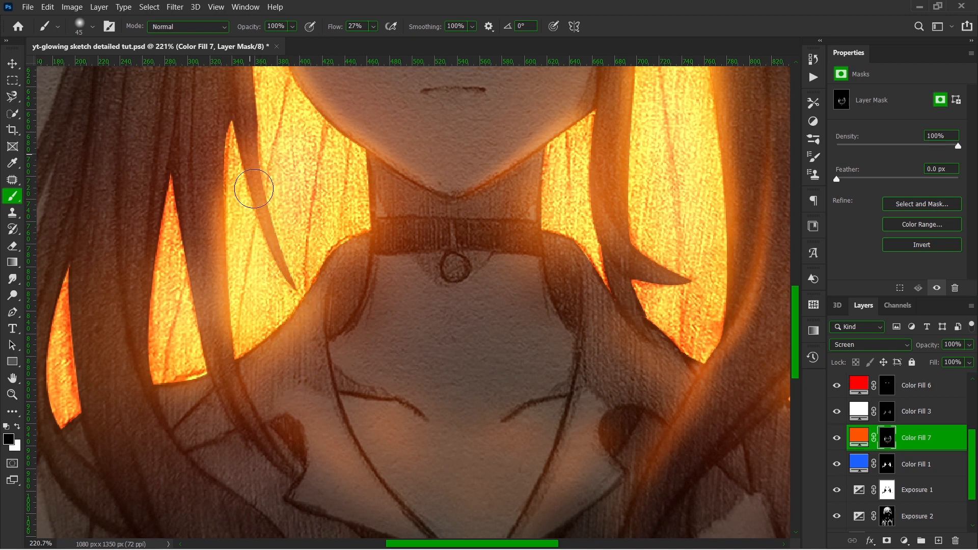
scroll(279, 264, "down", 3, "alt")
scroll(280, 263, "down", 3)
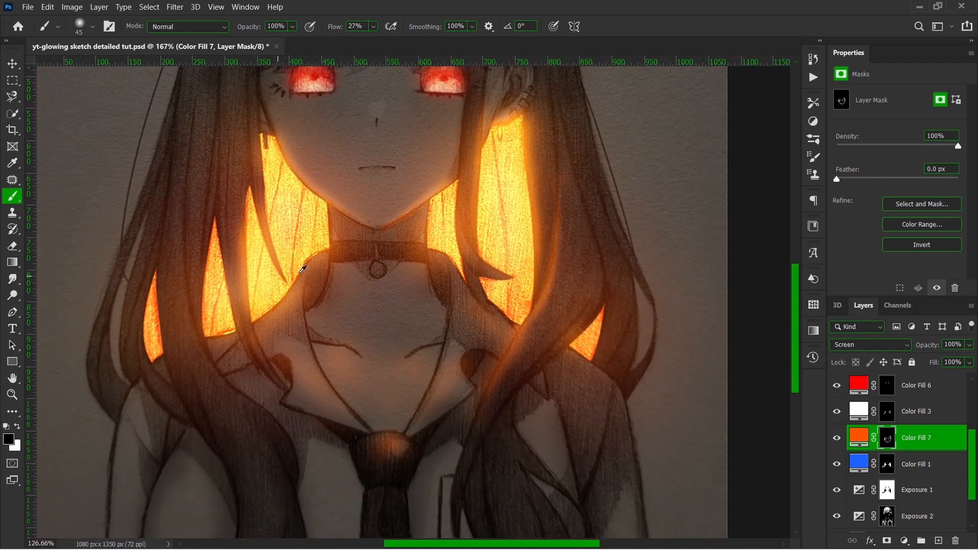
Paint white on the Color Fill 7 mask along the left shoulder edge and over the two narrow glowing gaps in the left hair
scroll(512, 237, "up", 3)
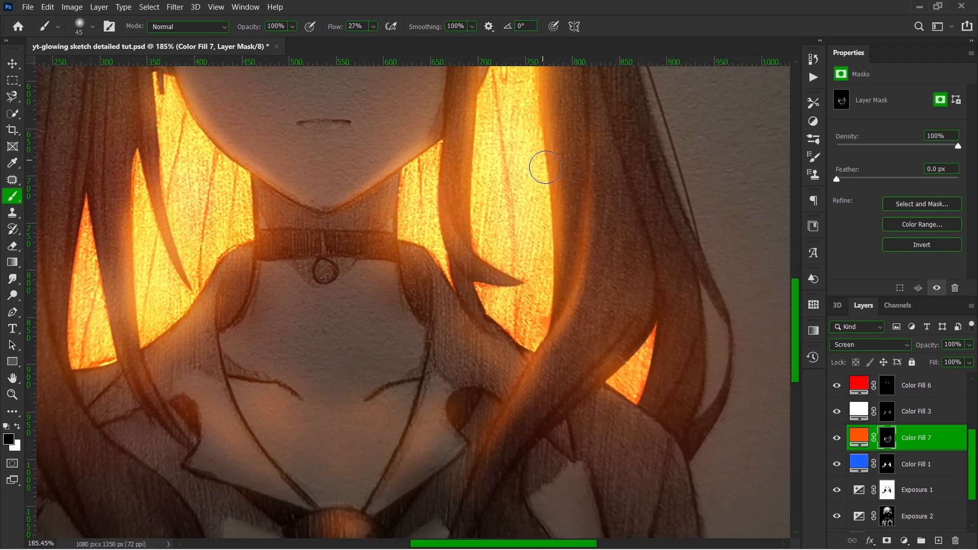
key("x")
scroll(480, 301, "down", 3)
scroll(224, 311, "up", 3)
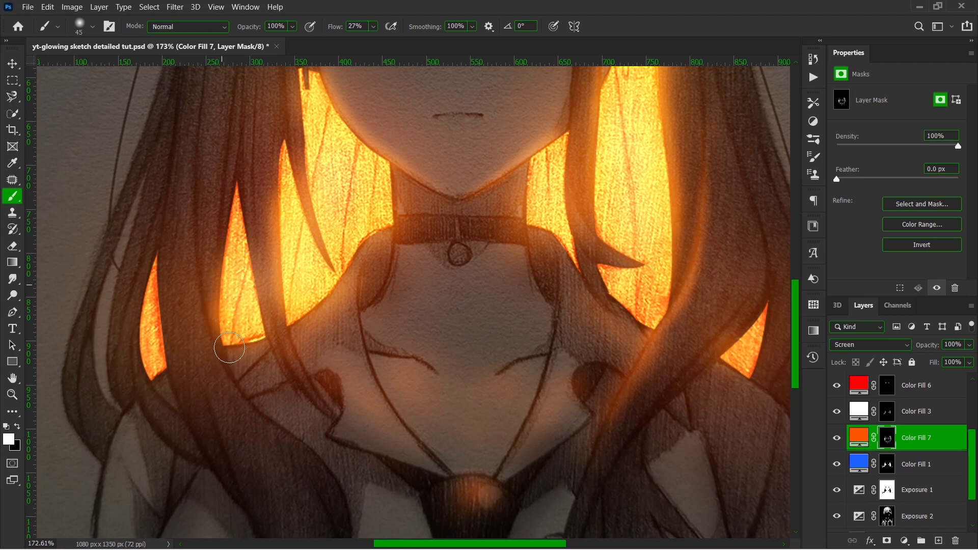
scroll(226, 348, "up", 2)
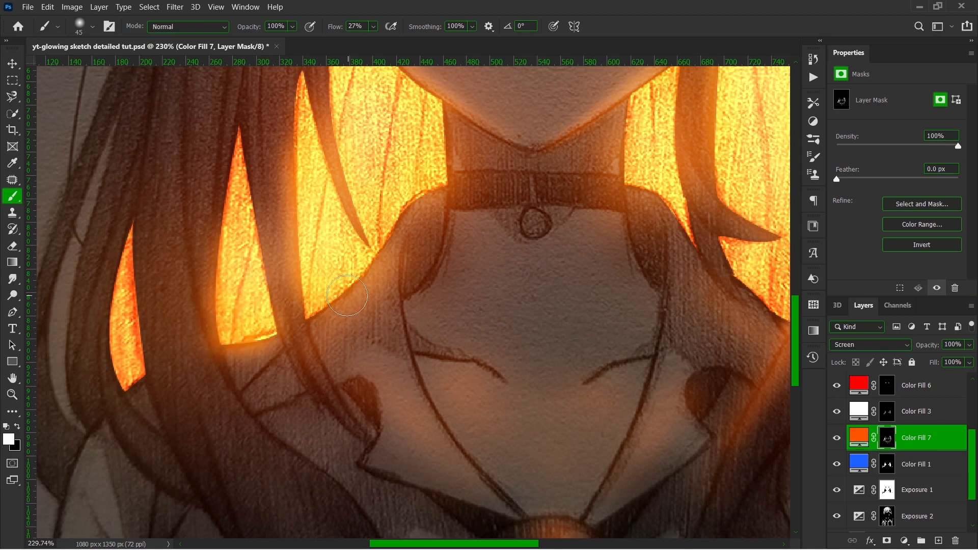
left_click_drag(324, 306, 432, 175)
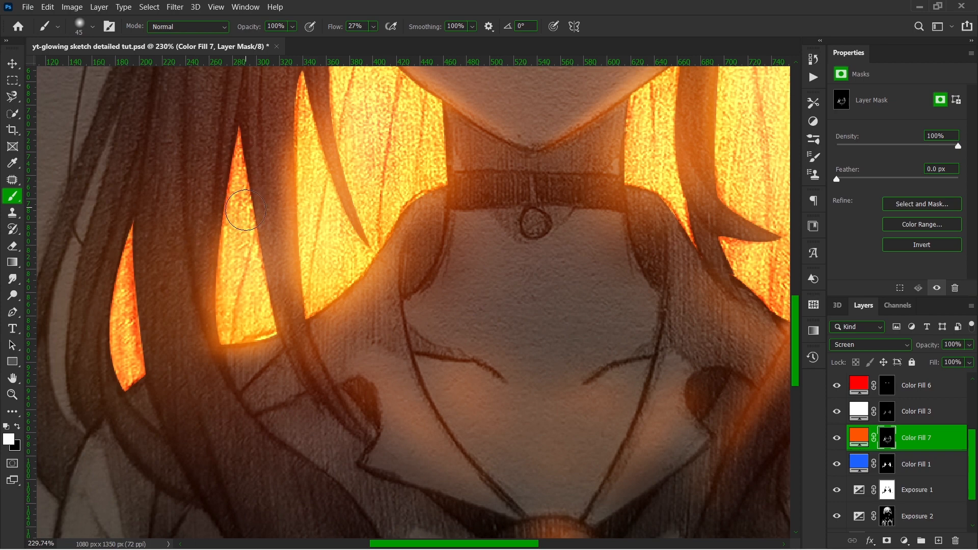
left_click_drag(246, 210, 260, 317)
scroll(170, 391, "up", 2)
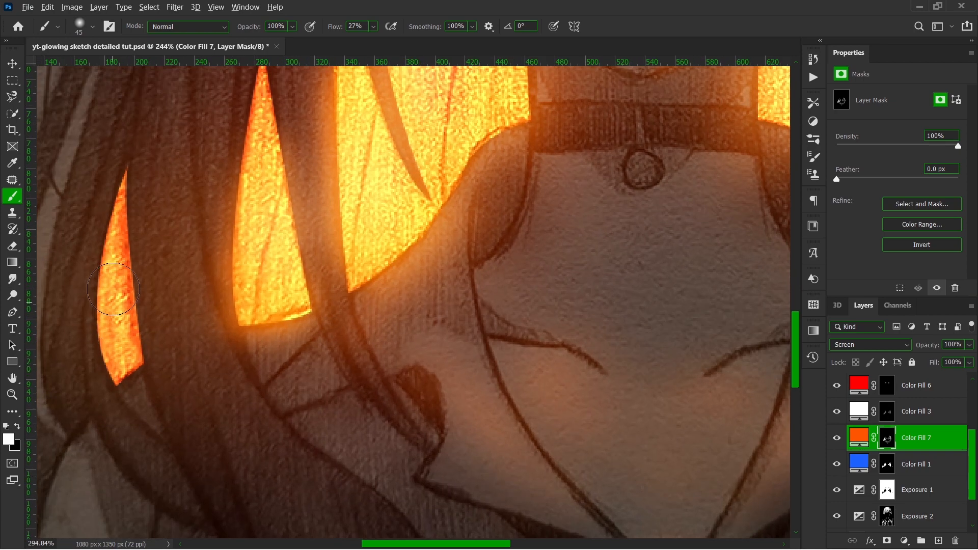
mouse_move(109, 295)
left_mouse_down()
mouse_move(116, 395)
mouse_move(105, 299)
mouse_move(117, 237)
mouse_move(94, 291)
mouse_move(89, 355)
mouse_move(113, 396)
mouse_move(145, 409)
mouse_move(108, 292)
mouse_move(121, 197)
mouse_move(149, 145)
mouse_move(105, 369)
mouse_move(117, 390)
mouse_move(147, 363)
left_mouse_up()
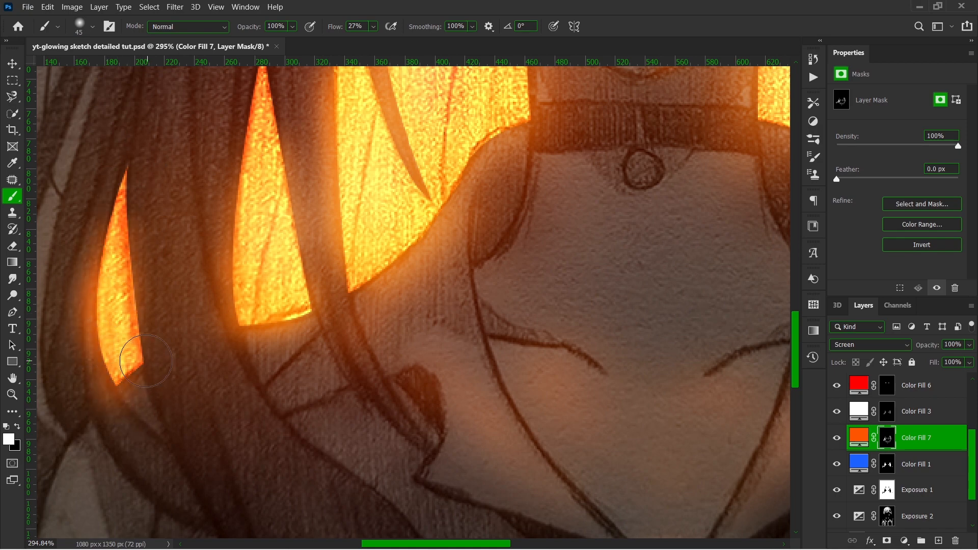
Examine the whole portrait, the face and the hair to judge the balance of the orange light
scroll(148, 371, "down", 5)
scroll(188, 373, "down", 3)
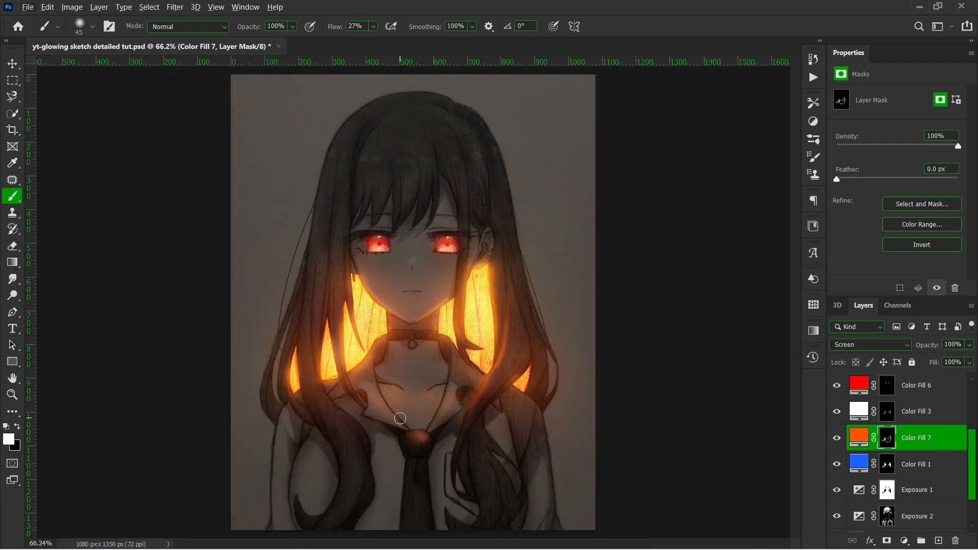
scroll(397, 414, "down", 1)
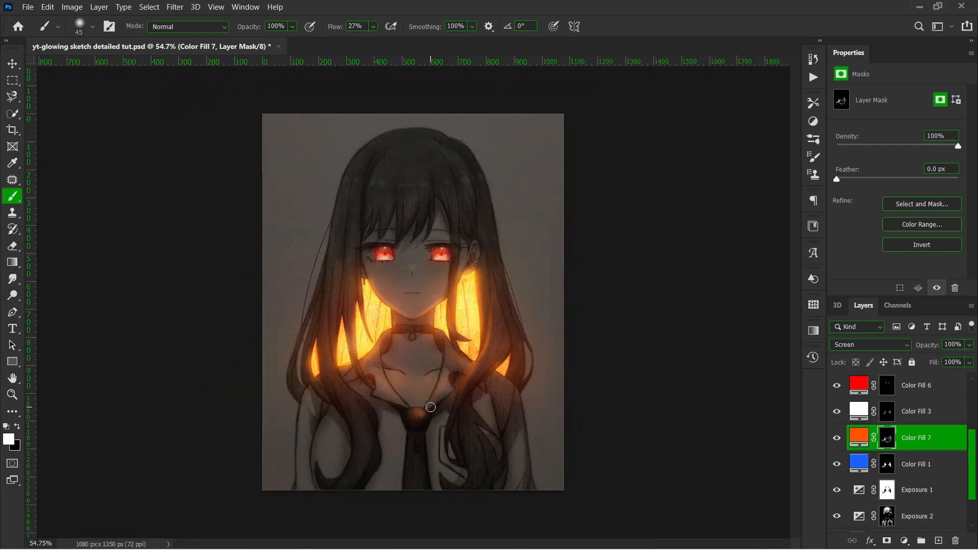
scroll(428, 406, "up", 3)
scroll(422, 346, "up", 5)
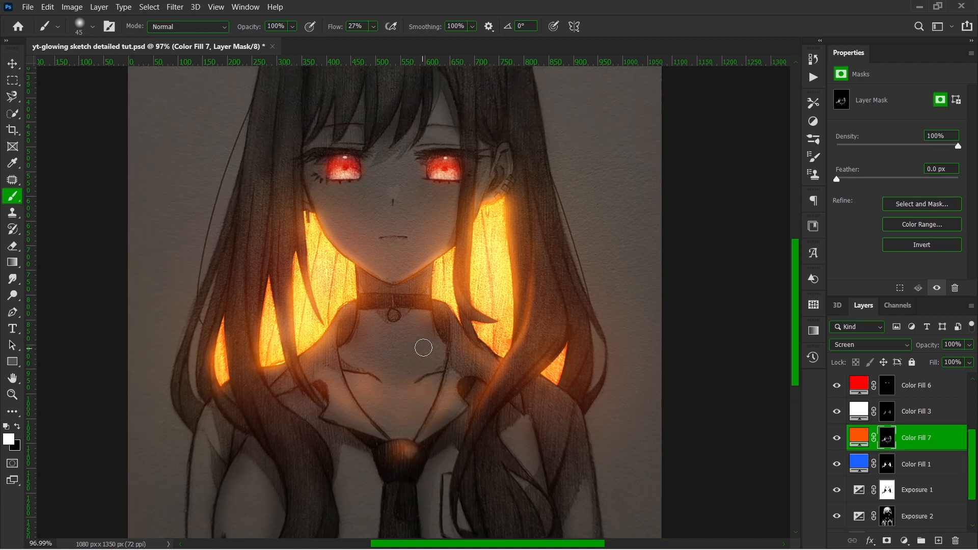
scroll(431, 311, "up", 1)
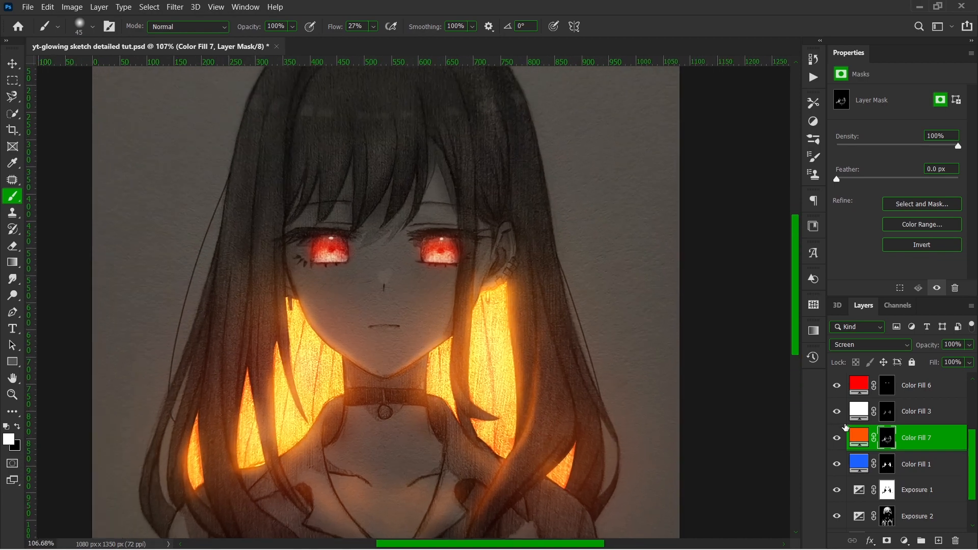
scroll(382, 387, "down", 2)
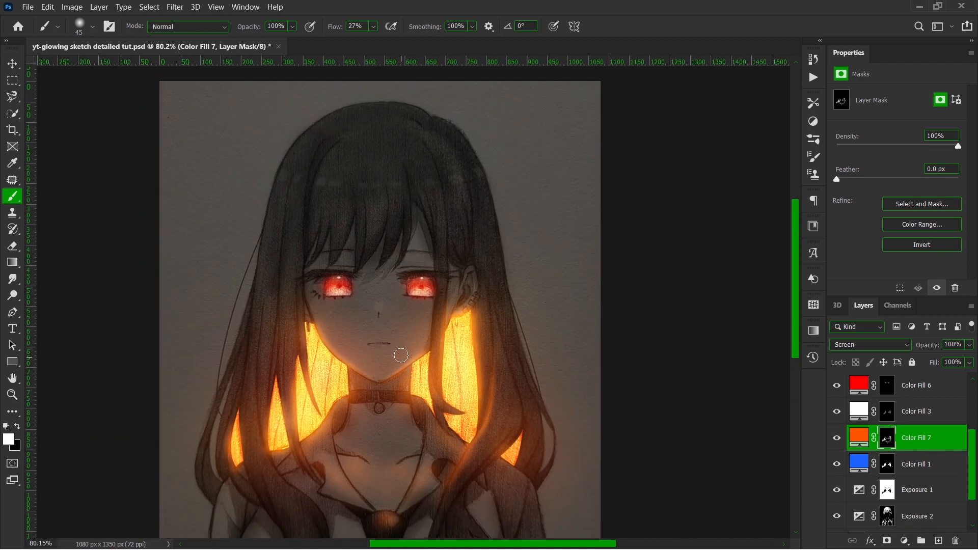
scroll(415, 352, "up", 5)
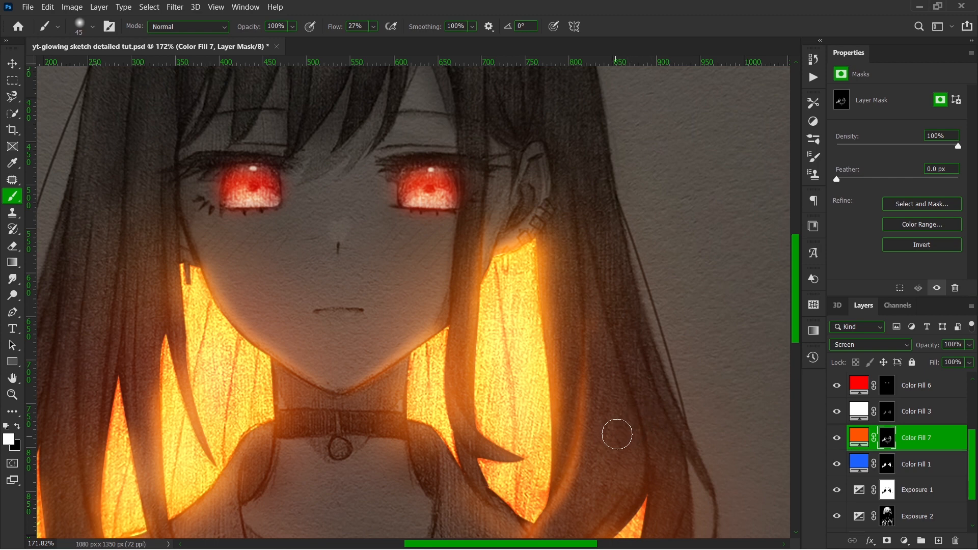
scroll(450, 359, "down", 3)
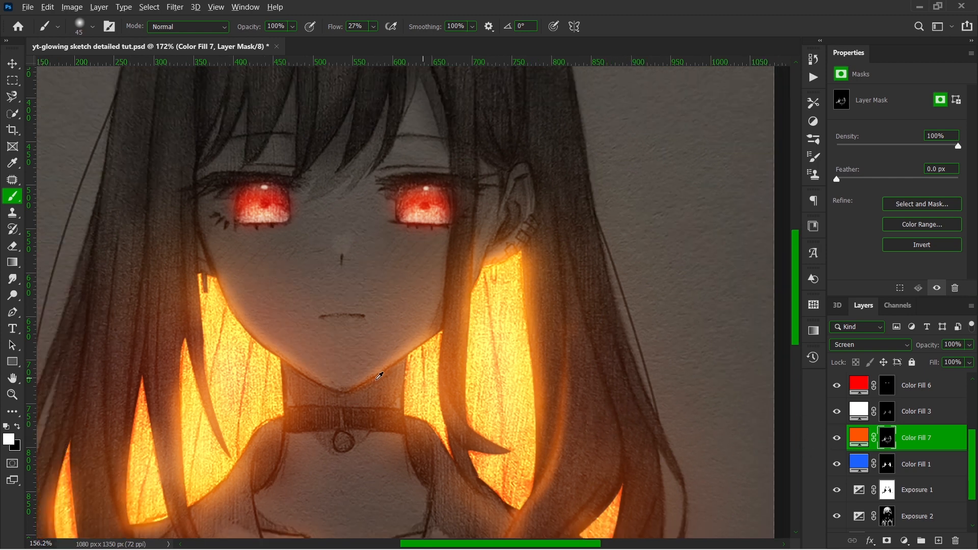
scroll(392, 376, "down", 1)
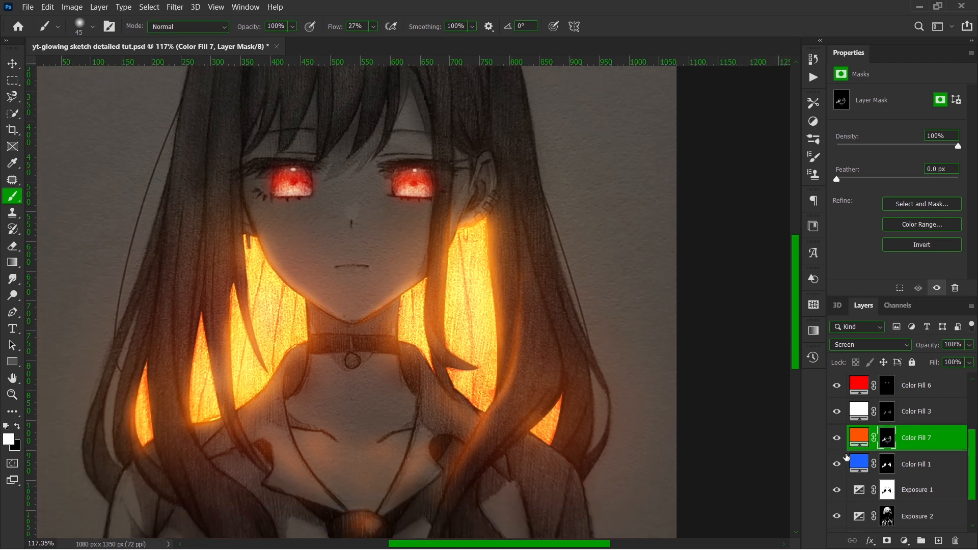
Add a Solid Color fill layer in orange ff8a00 directly above Color Fill 7
left_click(904, 541)
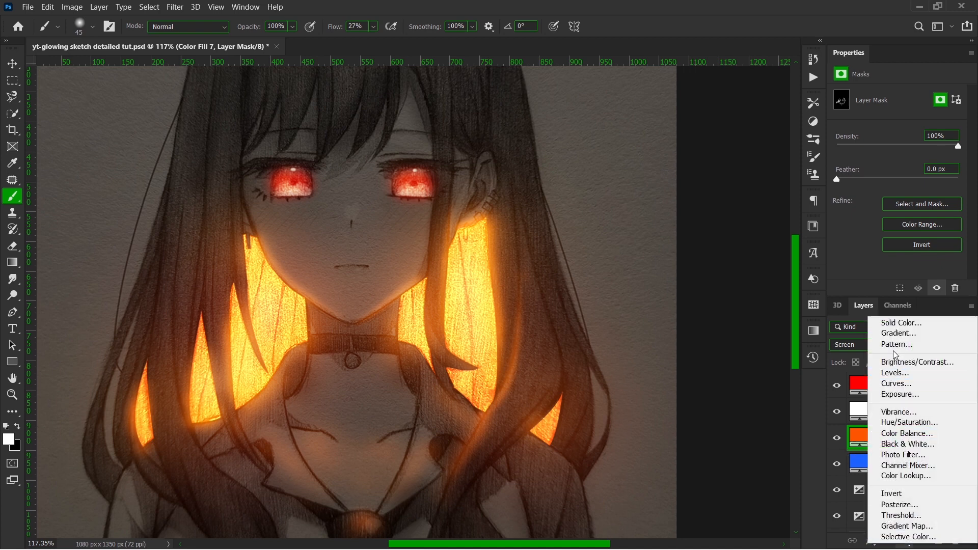
left_click(873, 322)
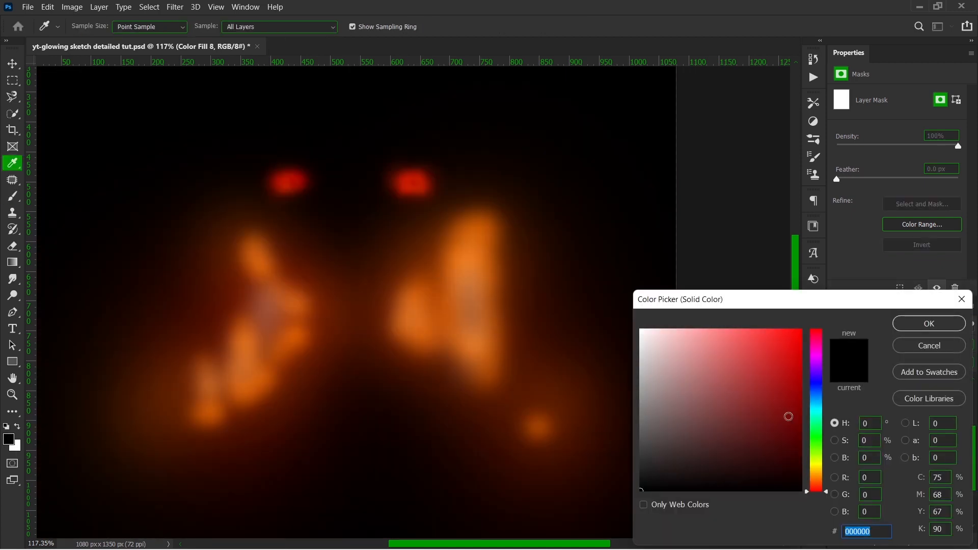
left_click_drag(820, 472, 820, 477)
left_click(801, 330)
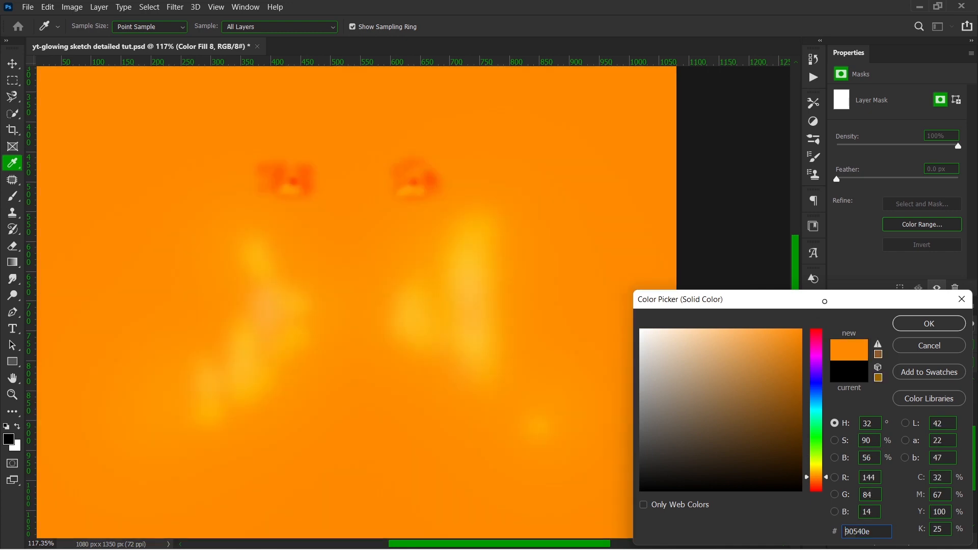
left_click(929, 324)
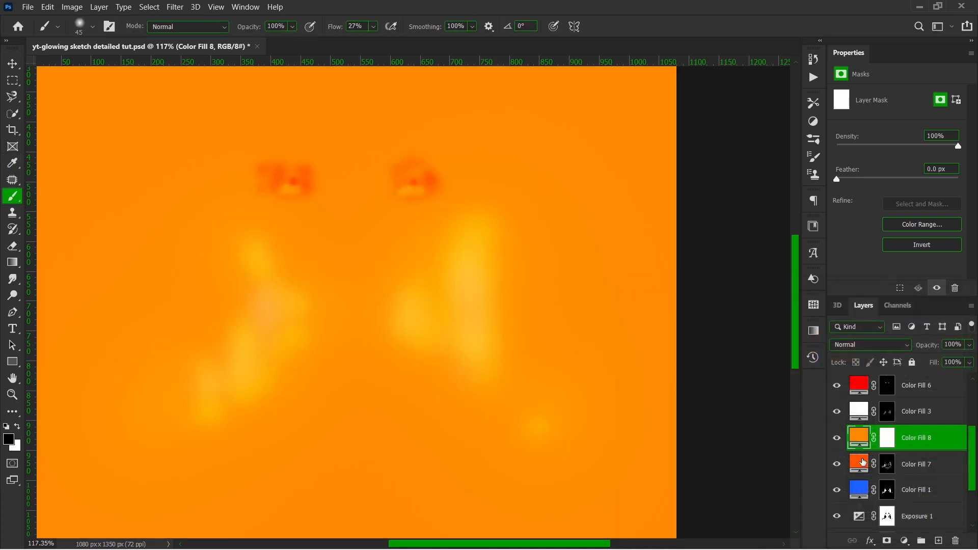
Recolour Color Fill 8 with ff5400, matching Color Fill 7, and invert its layer mask to black
double_click(859, 463)
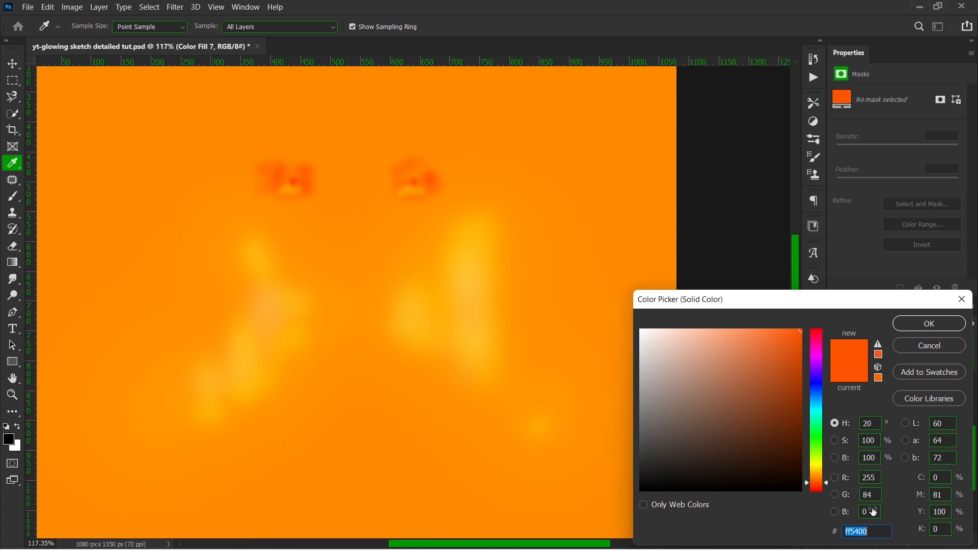
left_click(924, 322)
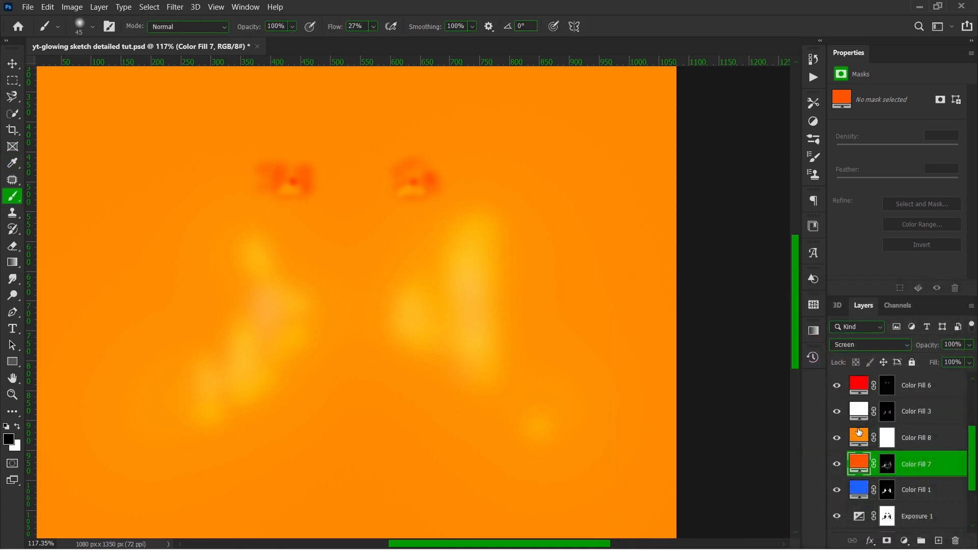
double_click(859, 437)
type("ff5400")
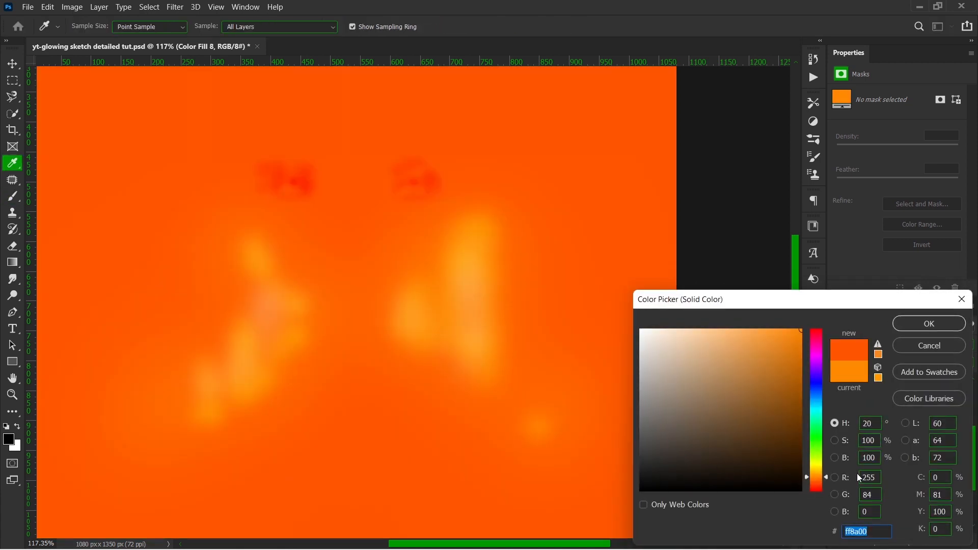
left_click(924, 326)
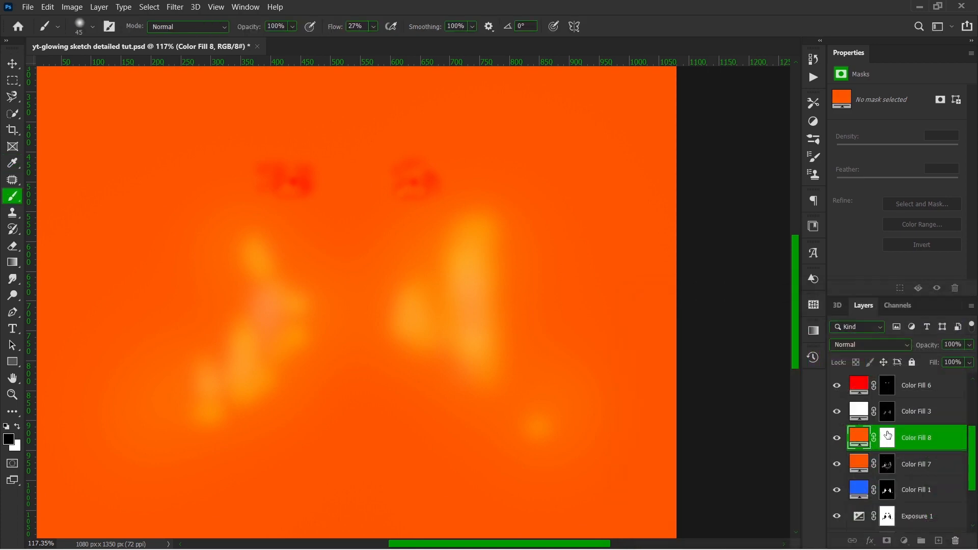
left_click(887, 436)
key("ctrl+i")
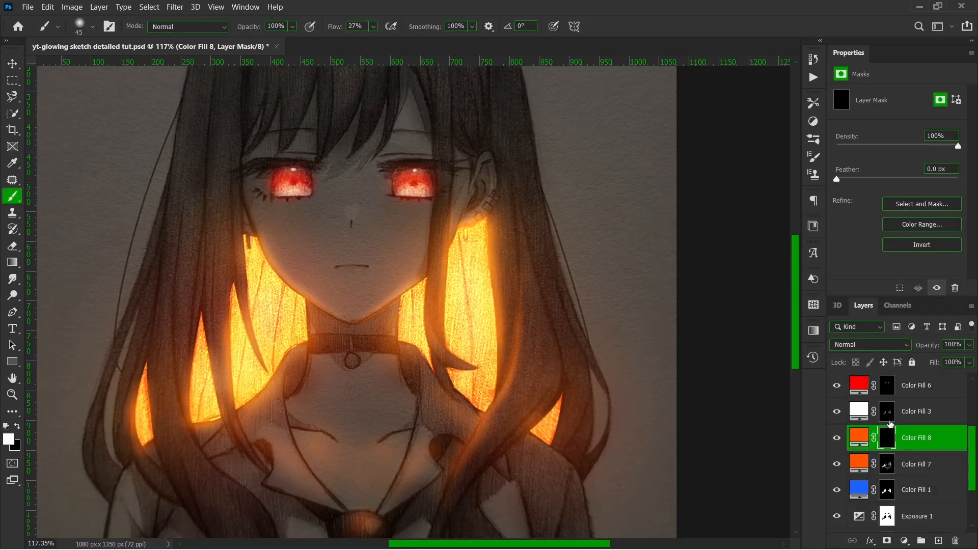
Rename Color Fill 8 as "light highlight" and Color Fill 7 as "strong"
double_click(918, 438)
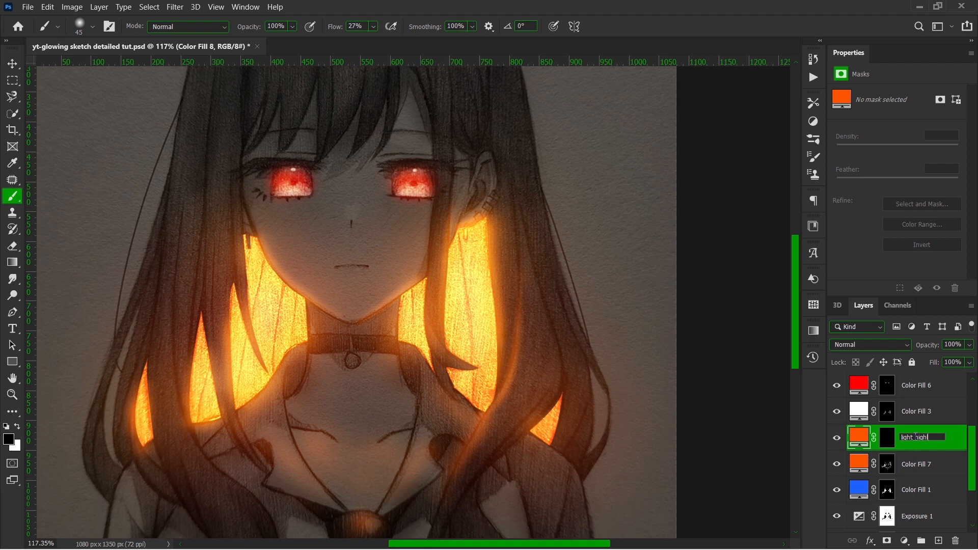
type("light highlight")
key("Return")
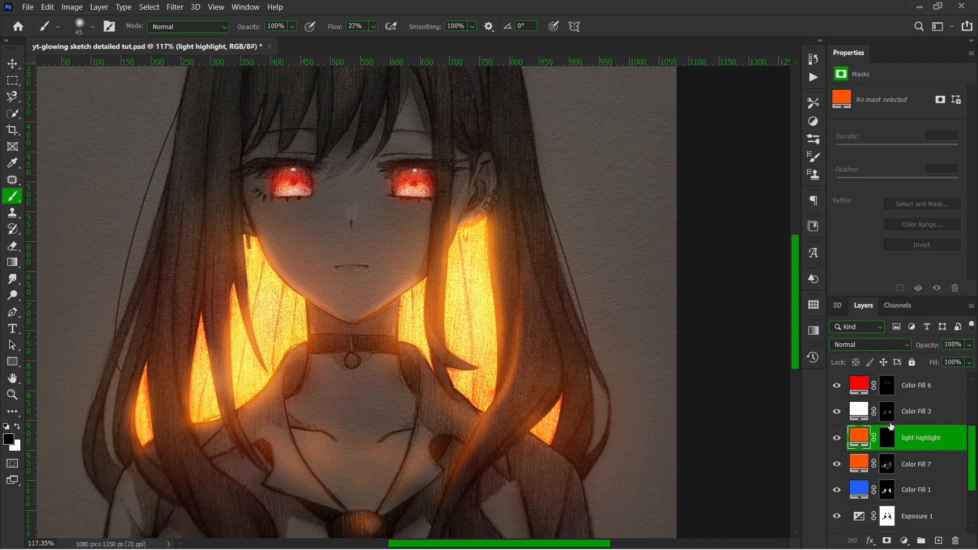
double_click(925, 464)
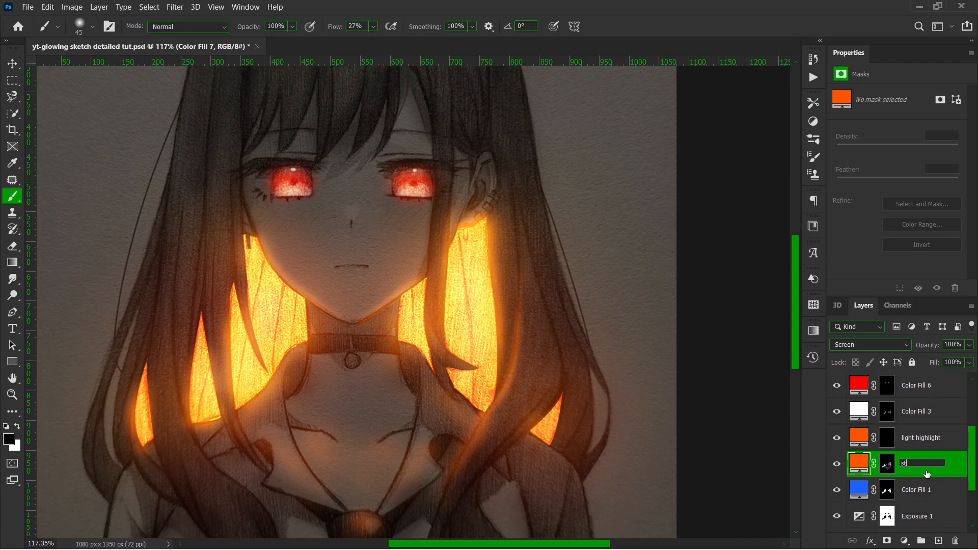
key("Return")
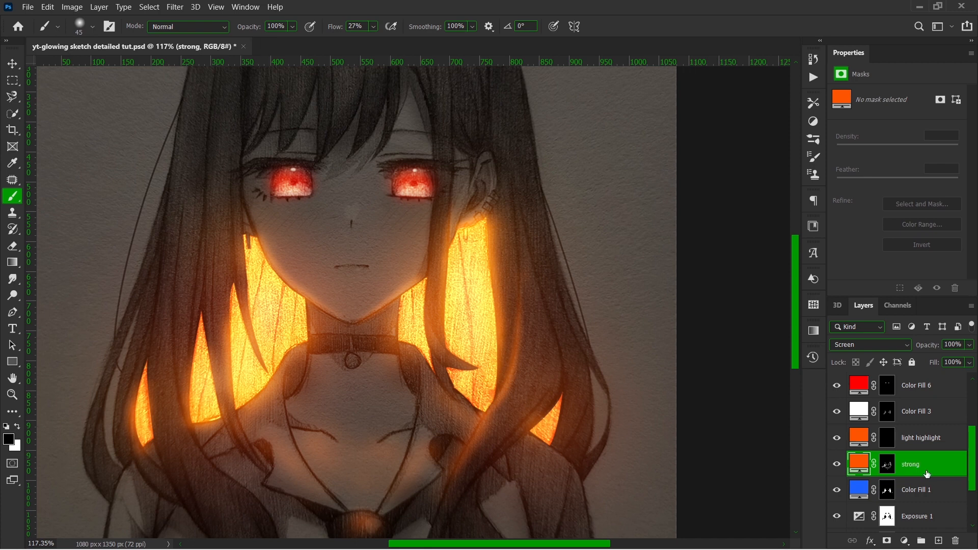
Paint soft white light along the jaw and chin on the light highlight mask with a size 175 brush at 16% flow
left_click(891, 437)
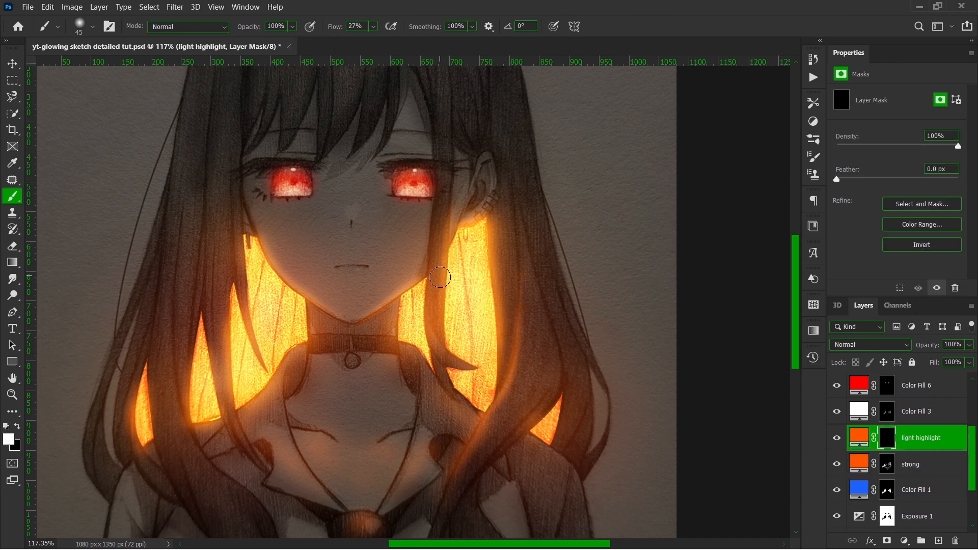
key("bracketright")
key("bracketright")
key("bracketright")
key("bracketright")
key("bracketright")
scroll(378, 461, "up", 1)
scroll(379, 459, "up", 2)
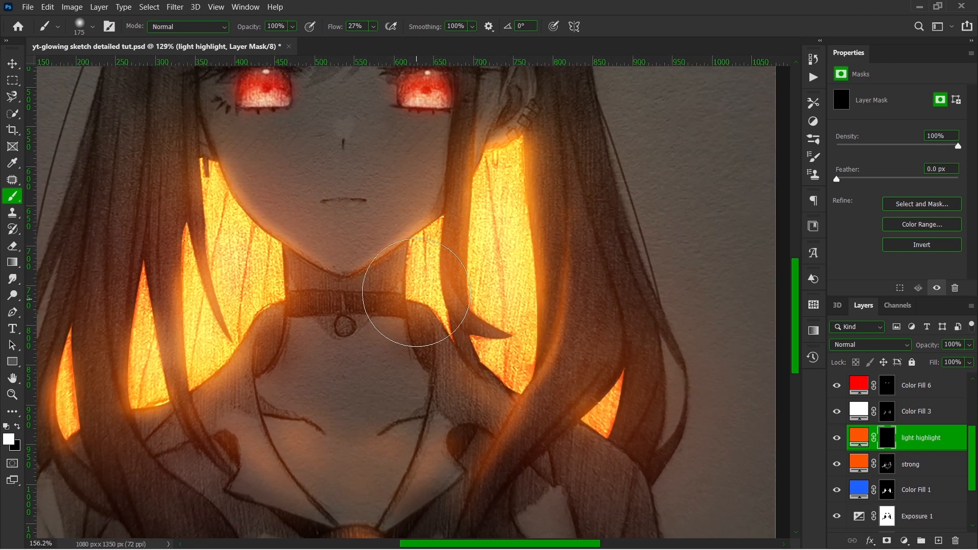
scroll(415, 327, "up", 1)
left_click(374, 26)
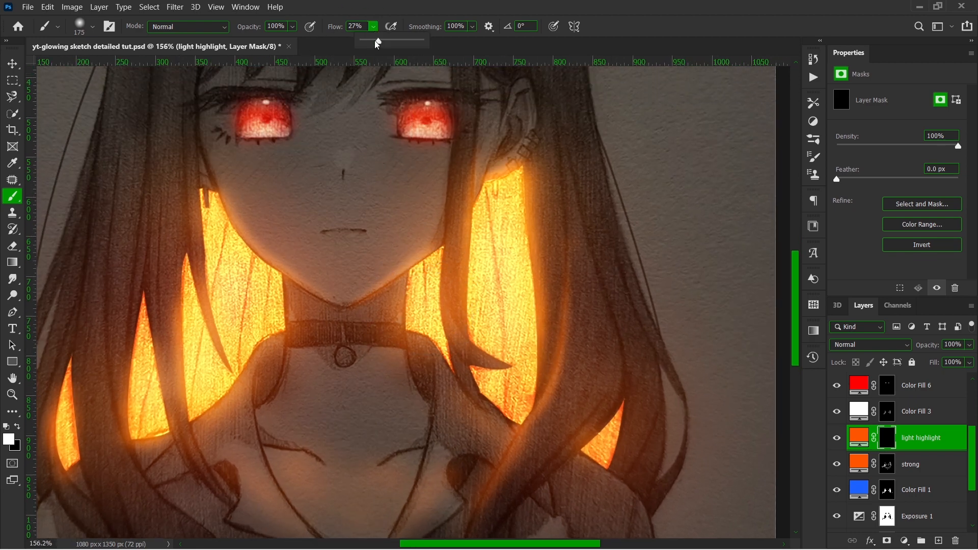
left_click(373, 45)
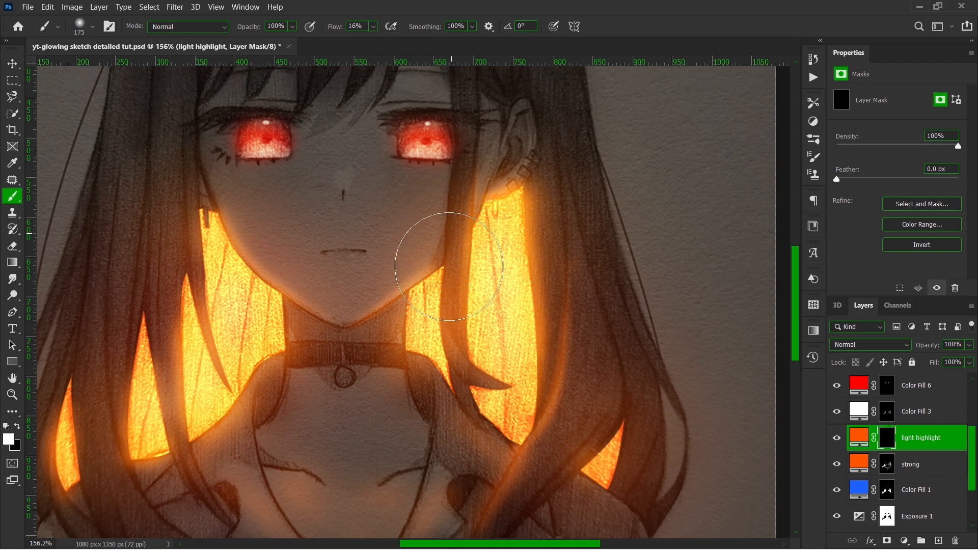
scroll(447, 225, "up", 1)
mouse_move(438, 252)
left_mouse_down()
mouse_move(343, 304)
mouse_move(244, 262)
mouse_move(236, 230)
mouse_move(275, 270)
mouse_move(353, 316)
left_mouse_up()
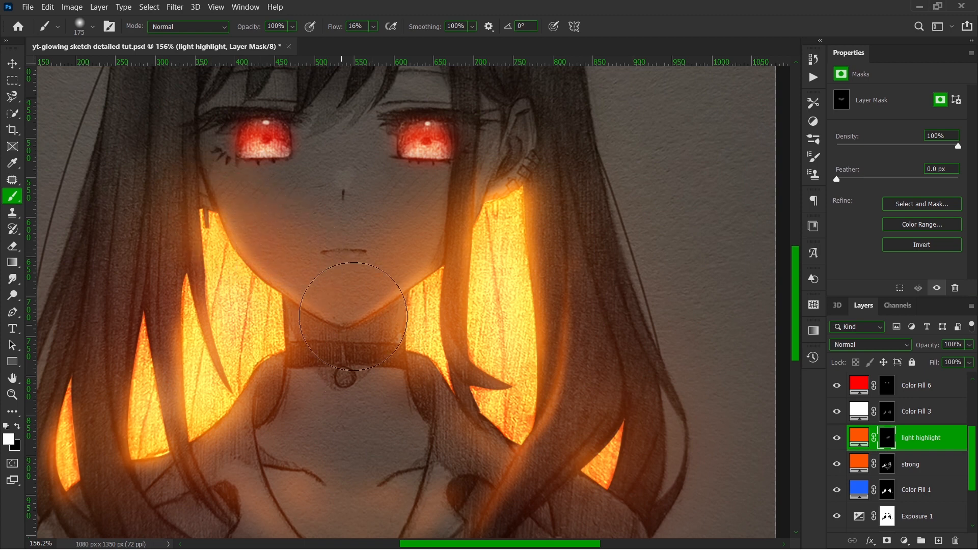
Set the light highlight layer's blend mode to Screen and make black the painting colour
left_click(850, 349)
left_click(851, 328)
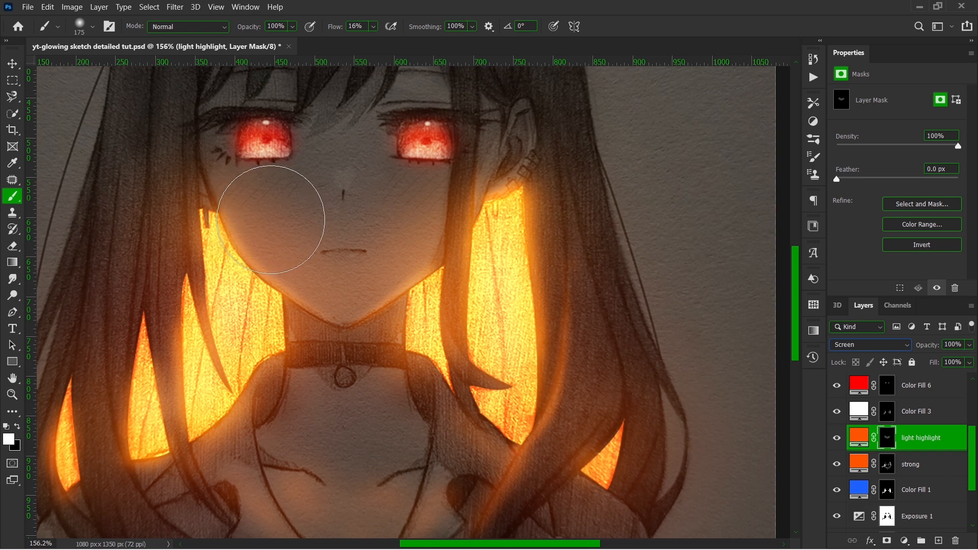
left_click(10, 440)
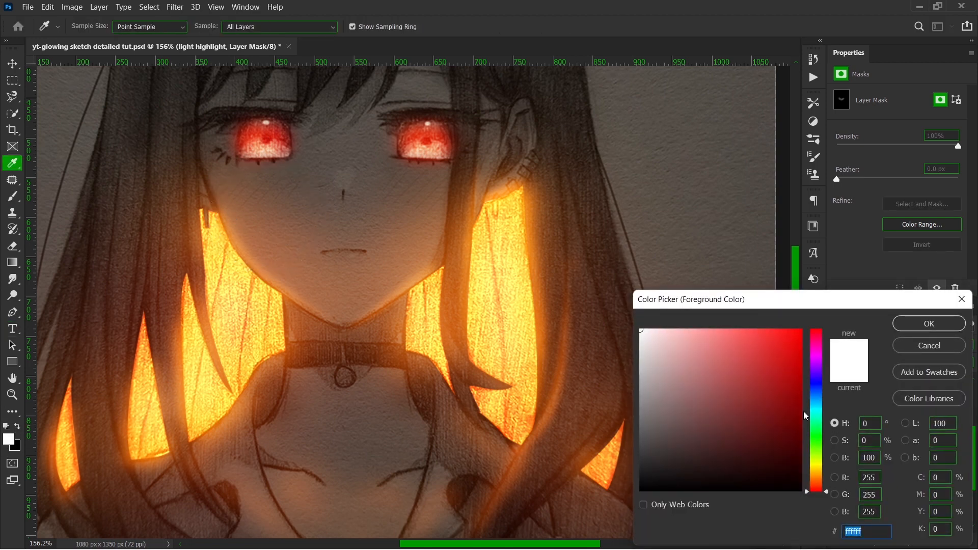
left_click(899, 351)
key("x")
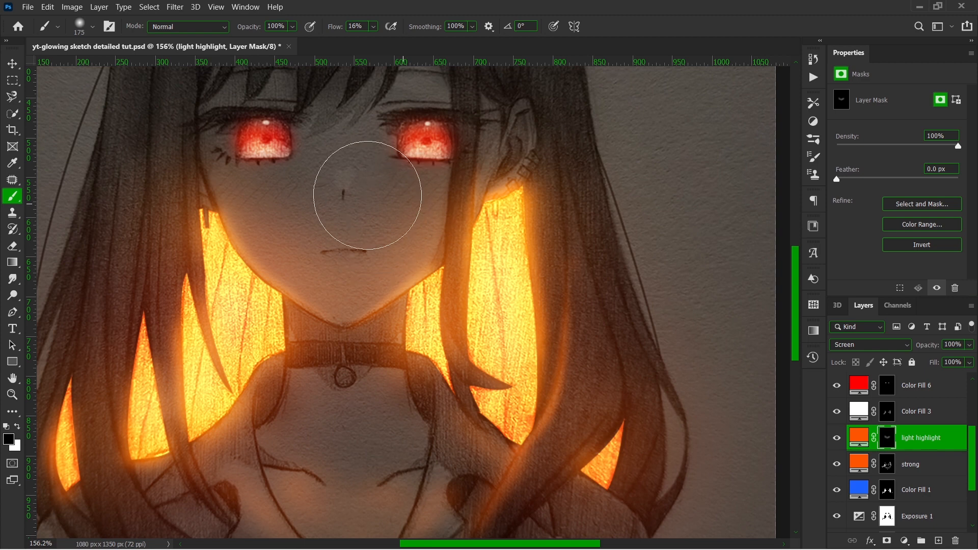
Paint soft white light on the light highlight mask over the hair beside the cheek with the size 175 brush at 16% flow
key("x")
scroll(323, 371, "up", 3)
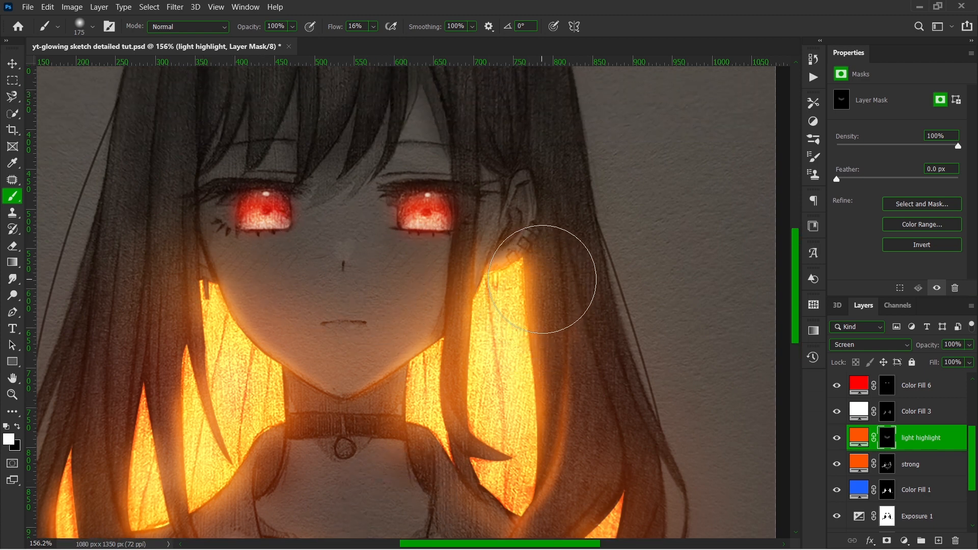
mouse_move(196, 311)
left_mouse_down()
mouse_move(149, 315)
mouse_move(176, 329)
mouse_move(193, 312)
left_mouse_up()
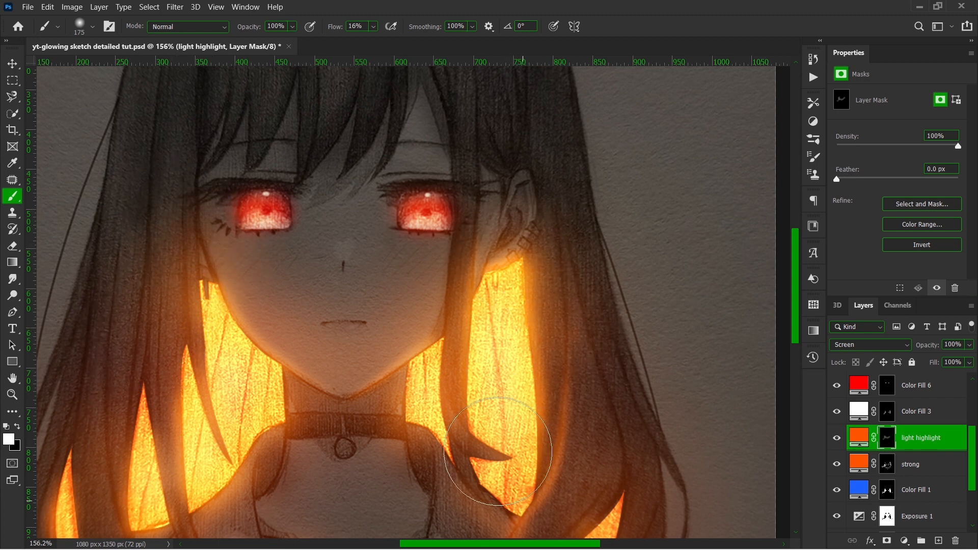
scroll(403, 405, "down", 4)
scroll(403, 379, "up", 3)
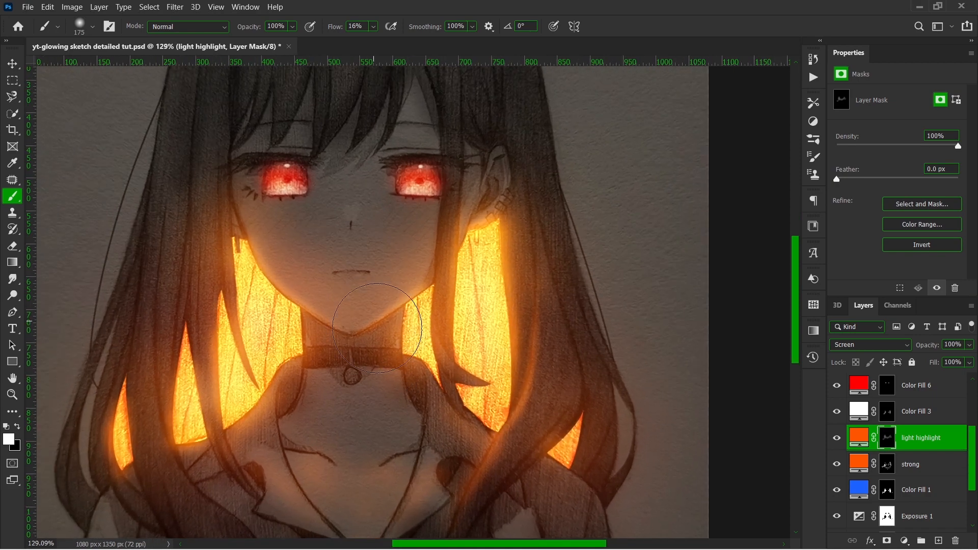
Shrink the brush to size 9 and paint a small highlight beside the nose on the light highlight mask
key("bracketleft")
key("bracketleft")
key("bracketleft")
key("bracketleft")
key("bracketleft")
key("bracketleft")
key("bracketleft")
key("bracketleft")
key("bracketleft")
key("bracketleft")
key("bracketleft")
key("bracketleft")
key("bracketleft")
key("bracketleft")
key("bracketleft")
scroll(370, 237, "up", 5)
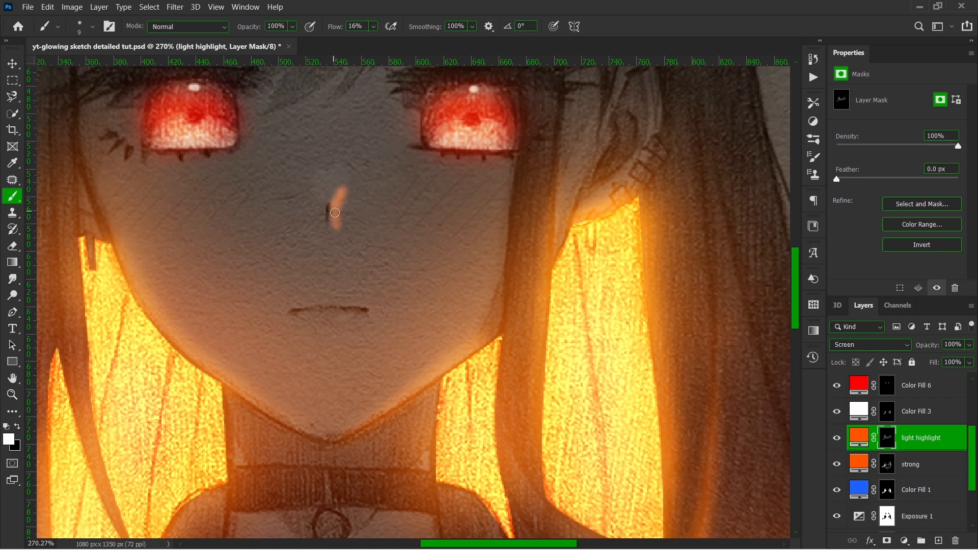
Soften the upper part of the nose highlight by painting black on its mask with a size 30 brush
key("bracketright")
key("bracketright")
key("bracketright")
key("bracketright")
key("bracketright")
key("x")
mouse_move(341, 191)
left_mouse_down()
mouse_move(343, 163)
mouse_move(352, 187)
mouse_move(349, 174)
mouse_move(366, 188)
mouse_move(340, 234)
mouse_move(357, 195)
left_mouse_up()
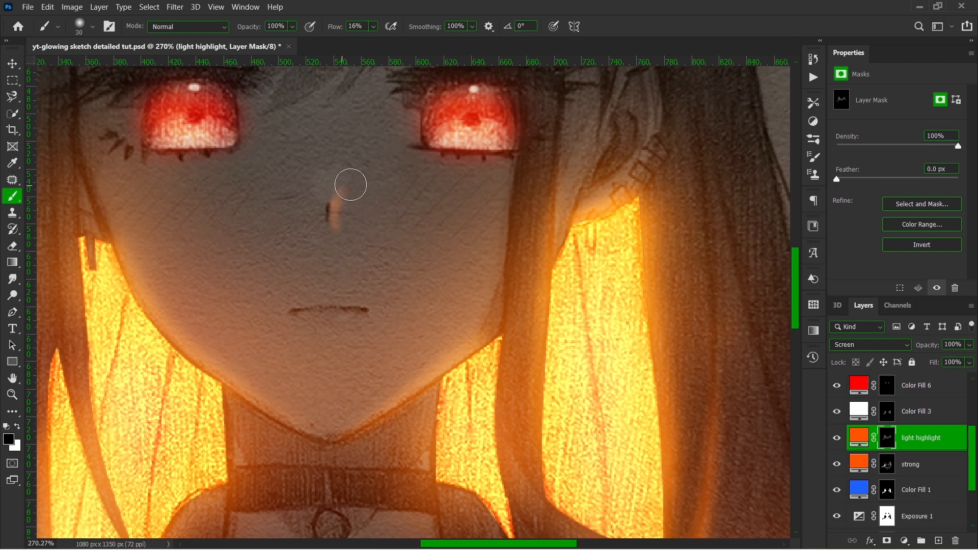
scroll(326, 271, "down", 3)
scroll(348, 280, "down", 5)
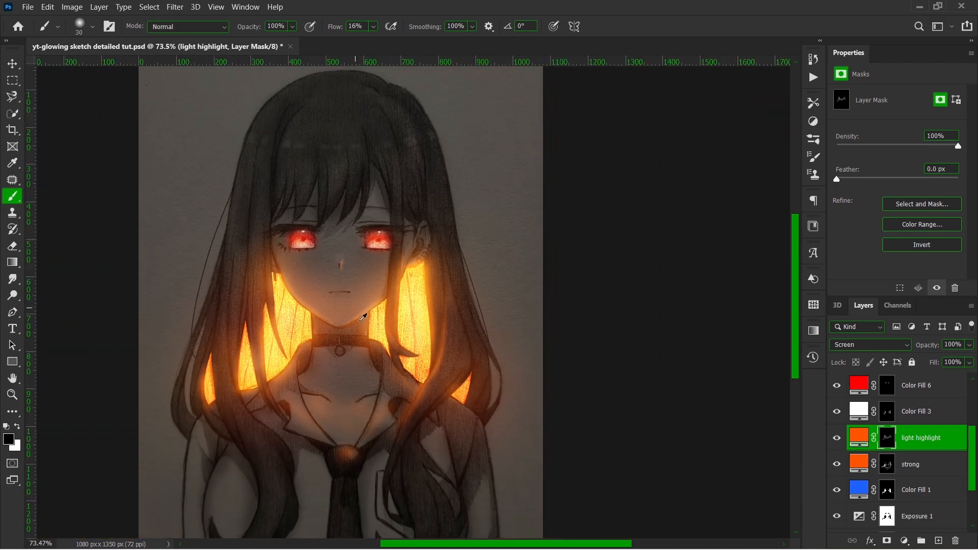
scroll(378, 325, "up", 8)
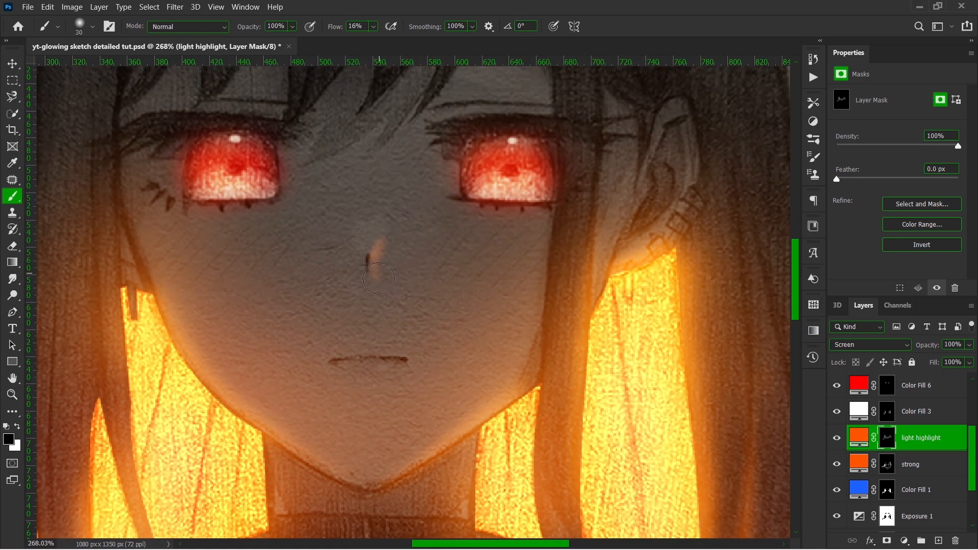
scroll(354, 320, "down", 7)
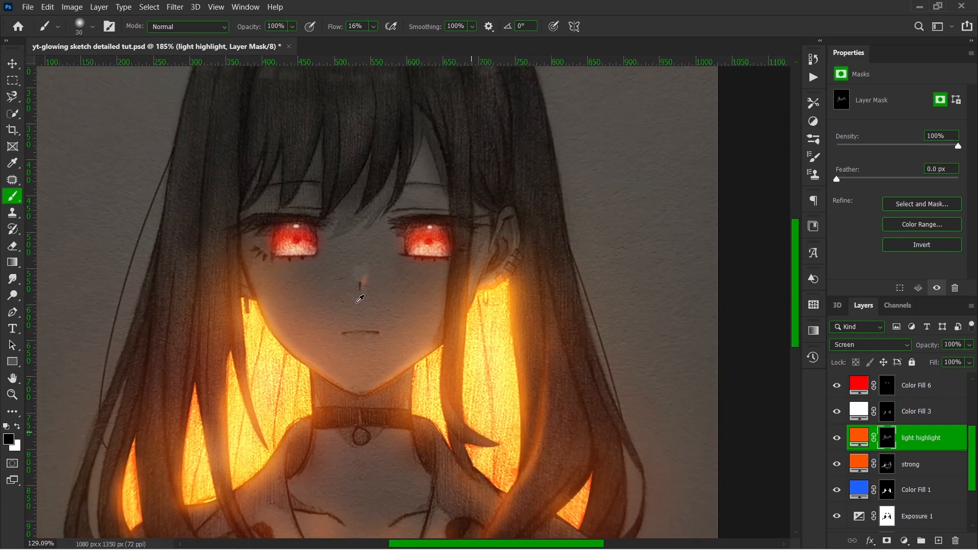
scroll(374, 336, "down", 1)
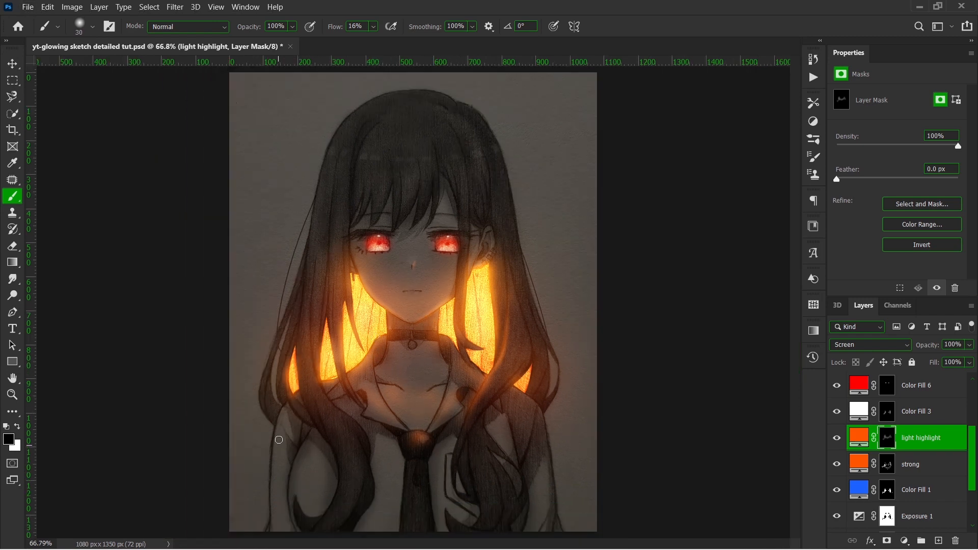
Paint white on the strong layer's mask along the image's left shoulder, below the small hair gap, with a size 50 brush
scroll(278, 440, "up", 6)
key("x")
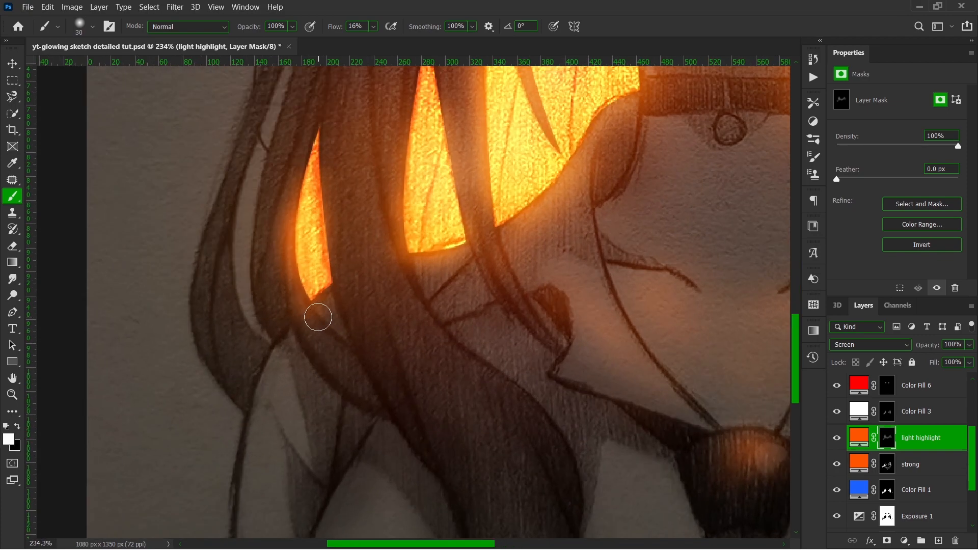
key("bracketright")
left_click(882, 468)
key("bracketright")
key("bracketright")
key("bracketright")
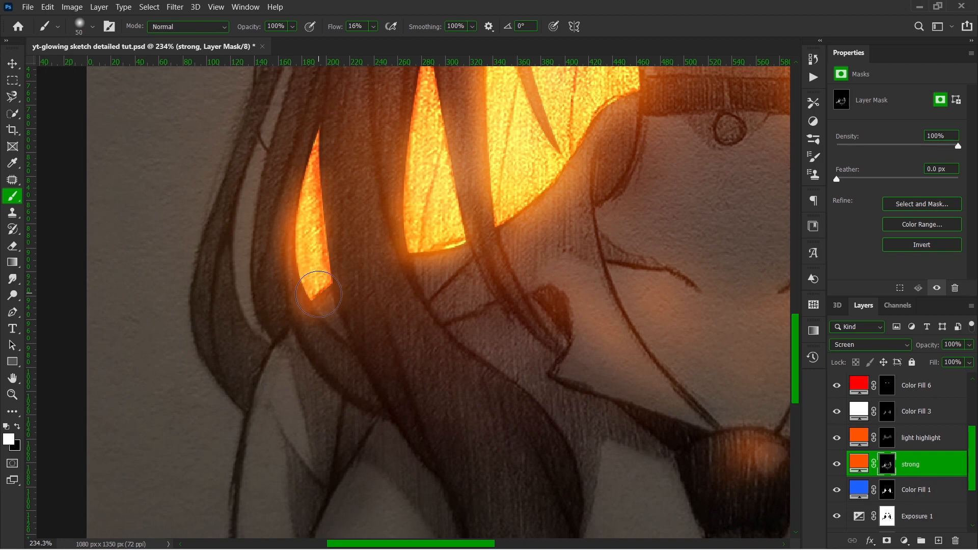
left_click_drag(319, 294, 262, 366)
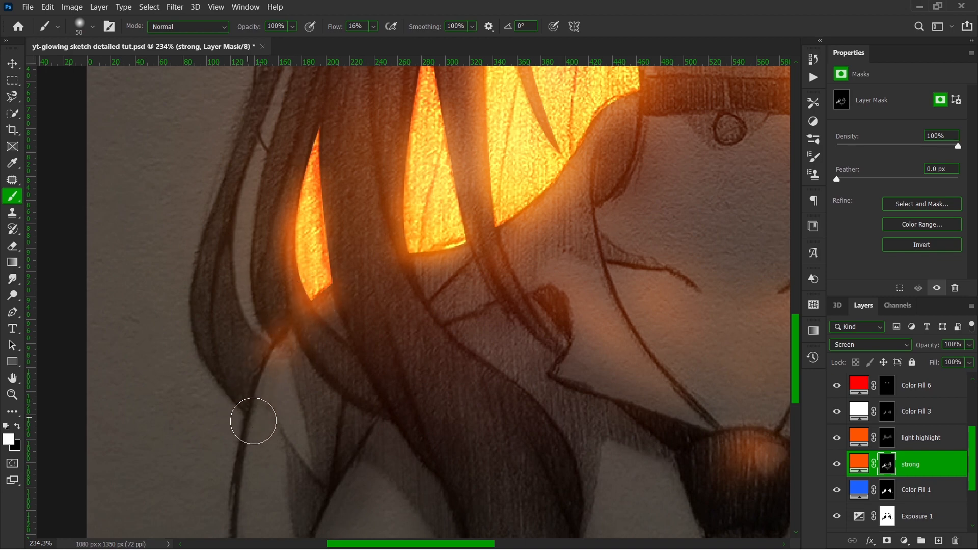
Paint strong orange light along the top edge of the image's right shoulder on the strong mask with the size 50 brush
key("x")
scroll(249, 415, "down", 5)
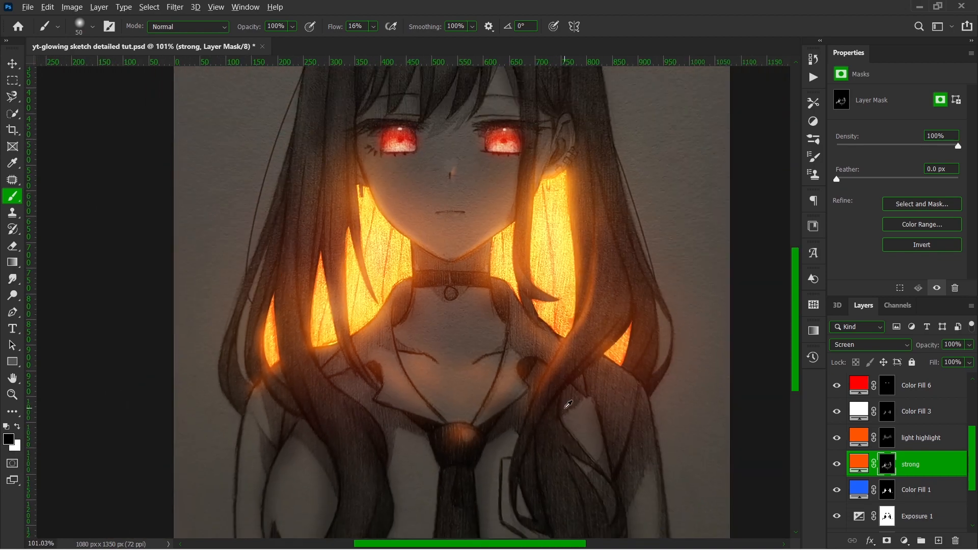
scroll(568, 404, "up", 3)
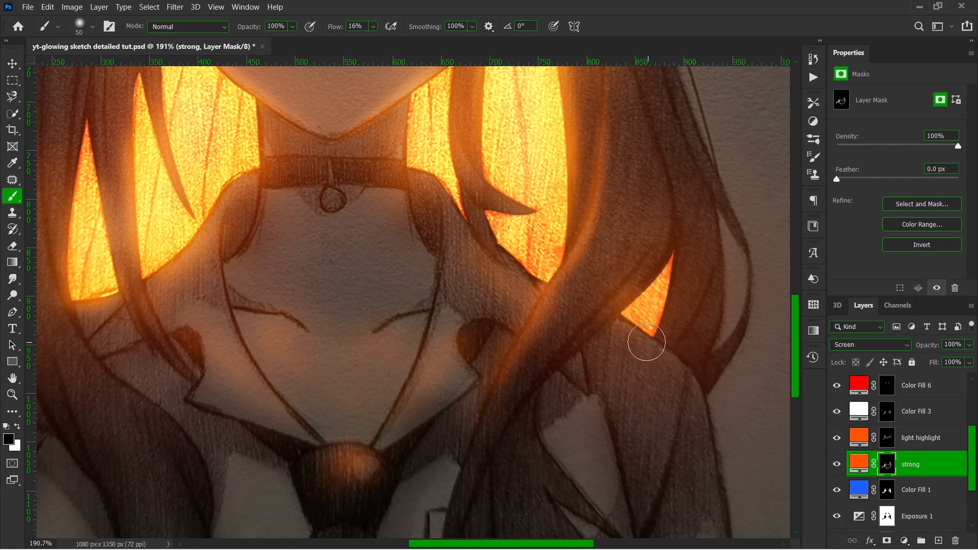
key("x")
left_click_drag(650, 338, 691, 389)
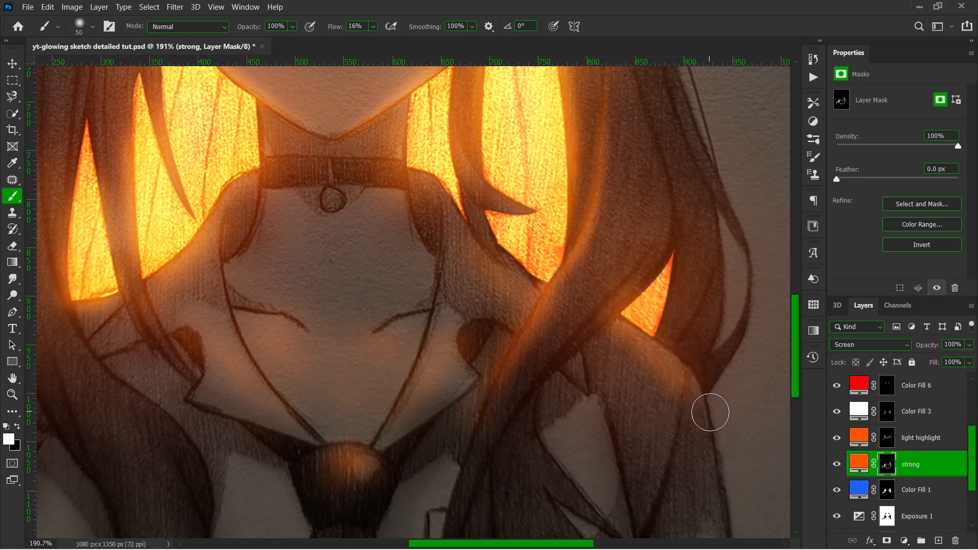
key("x")
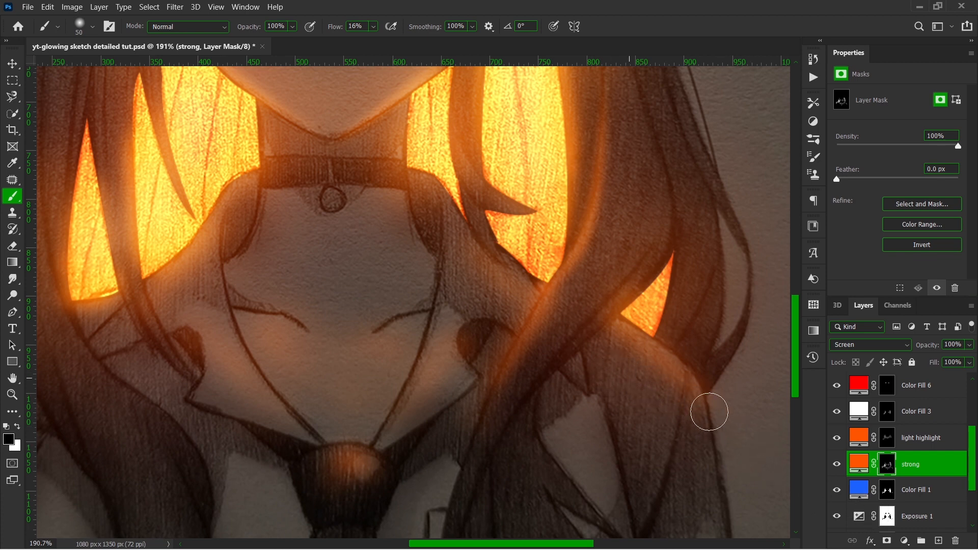
Paint white with a size 20 brush along the edges of the small glowing hair gap above the image's right shoulder
scroll(414, 390, "down", 3)
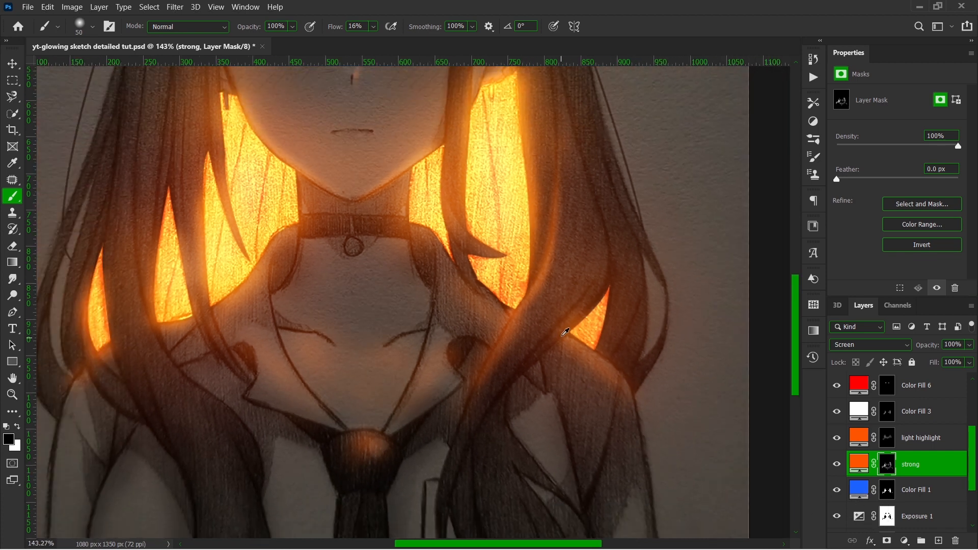
scroll(566, 332, "up", 3)
key("x")
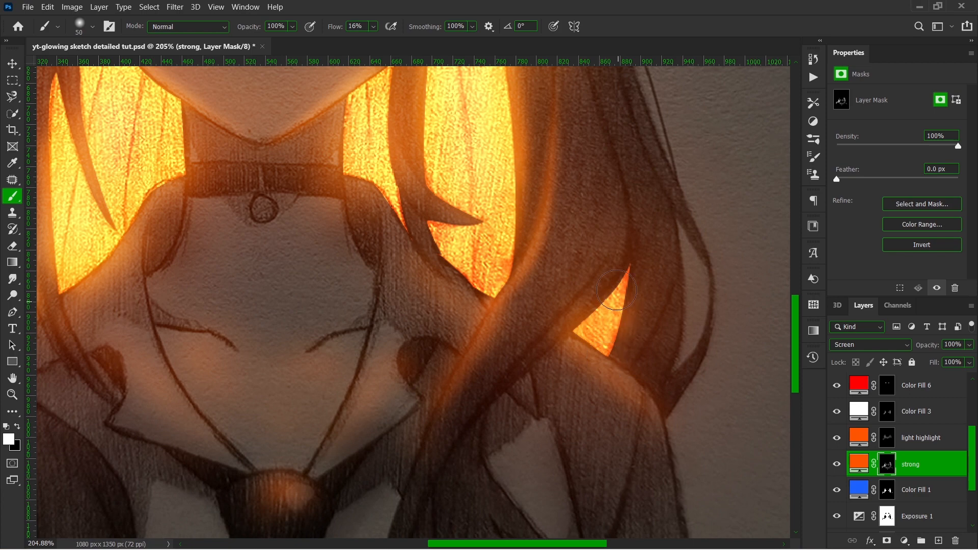
key("bracketleft")
key("bracketleft")
mouse_move(623, 309)
left_mouse_down()
mouse_move(631, 255)
mouse_move(609, 363)
left_mouse_up()
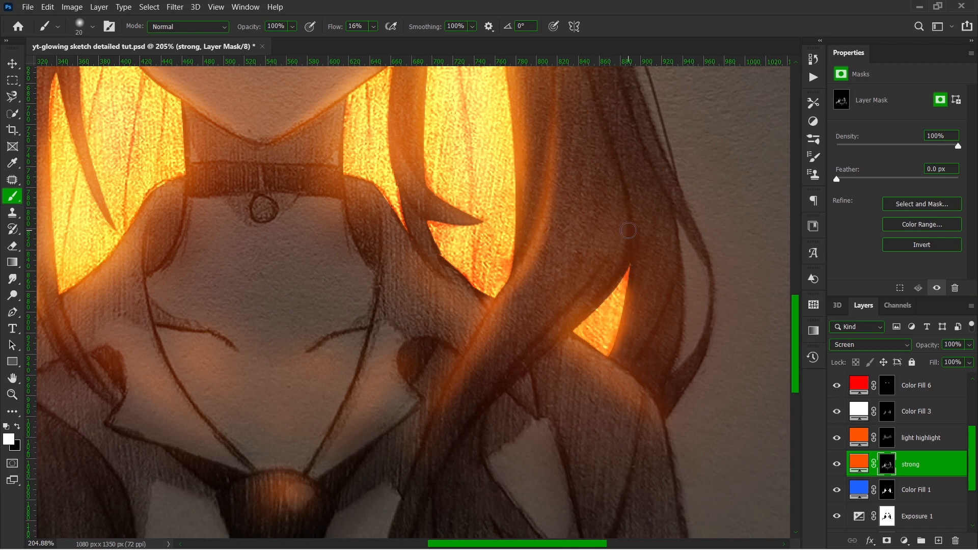
left_click_drag(626, 289, 614, 343)
scroll(506, 179, "up", 1)
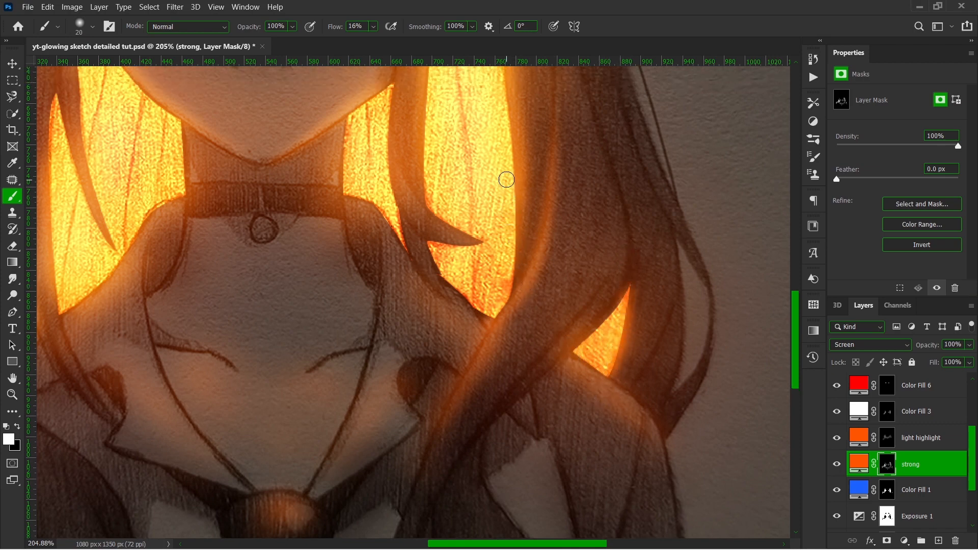
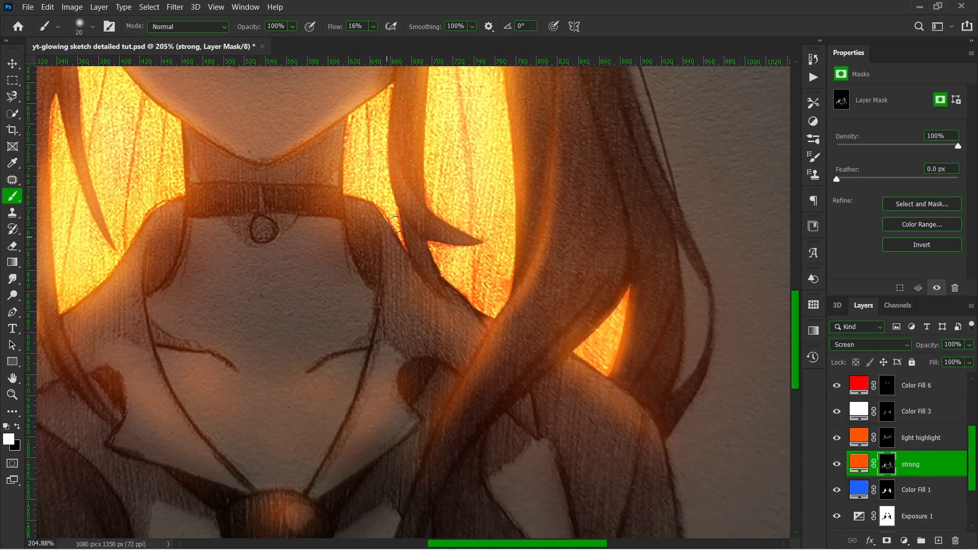
Paint strong light along the hair strand beside the jaw, the collar edge and the neck's right edge with the size 20 brush
scroll(400, 174, "up", 3)
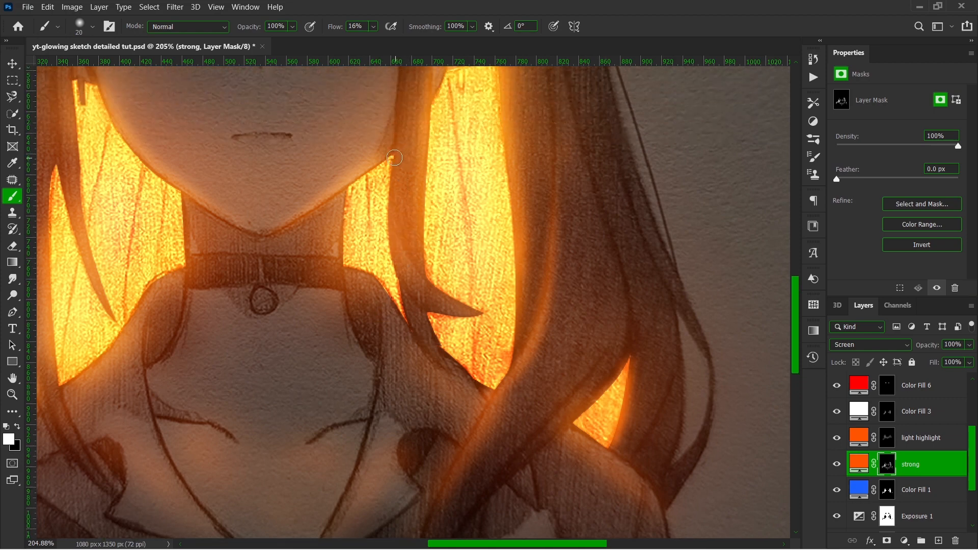
mouse_move(394, 157)
left_mouse_down()
mouse_move(390, 258)
mouse_move(414, 342)
left_mouse_up()
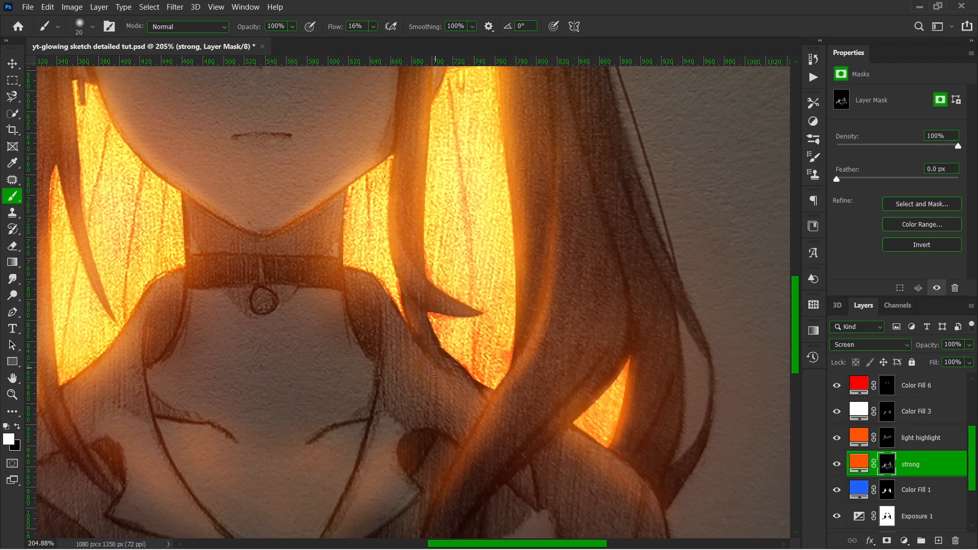
mouse_move(406, 314)
left_mouse_down()
mouse_move(380, 277)
mouse_move(330, 262)
left_mouse_up()
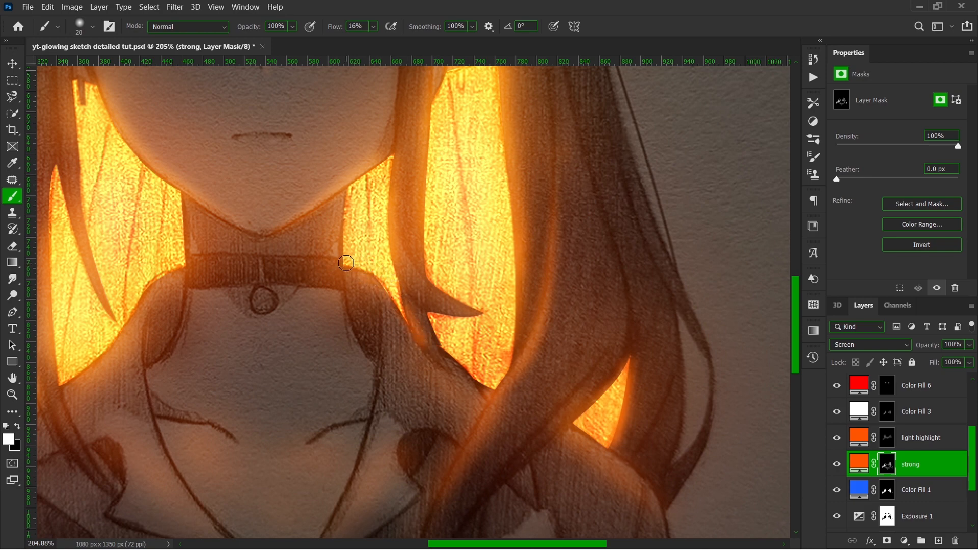
left_click_drag(349, 227, 354, 182)
key("x")
key("x")
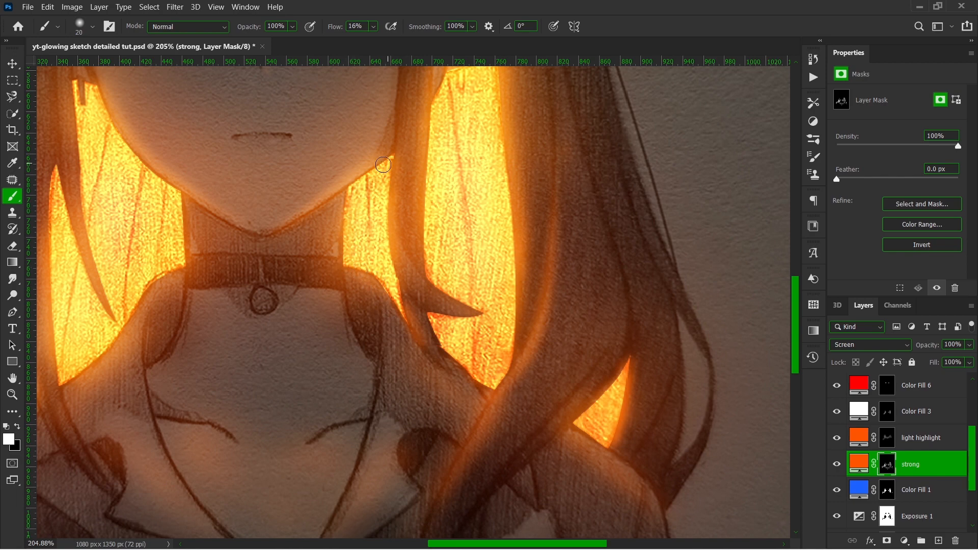
Paint broad soft light over the hair and both shoulders on the light highlight mask with a size 400 white brush
scroll(159, 291, "down", 5)
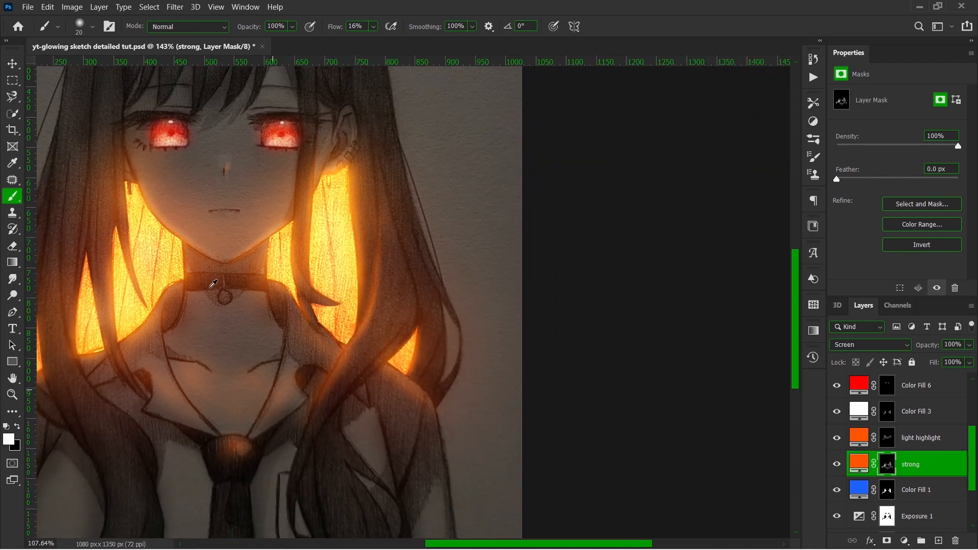
scroll(343, 203, "down", 1)
scroll(360, 315, "down", 2)
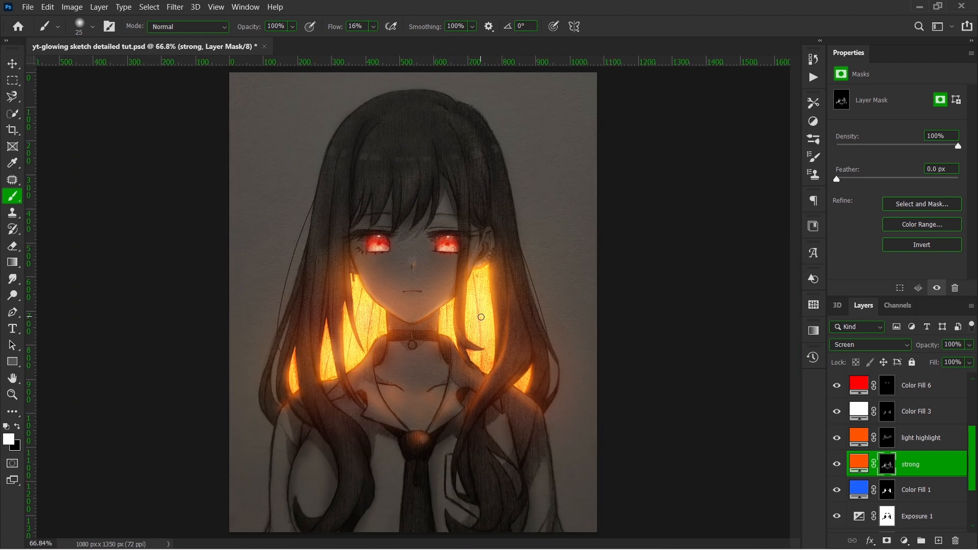
key("bracketright")
key("bracketright")
key("bracketright")
key("bracketright")
key("bracketright")
key("bracketright")
key("bracketright")
key("bracketright")
key("bracketright")
key("bracketright")
key("bracketright")
key("bracketright")
key("bracketright")
key("bracketright")
key("bracketright")
left_click(887, 438)
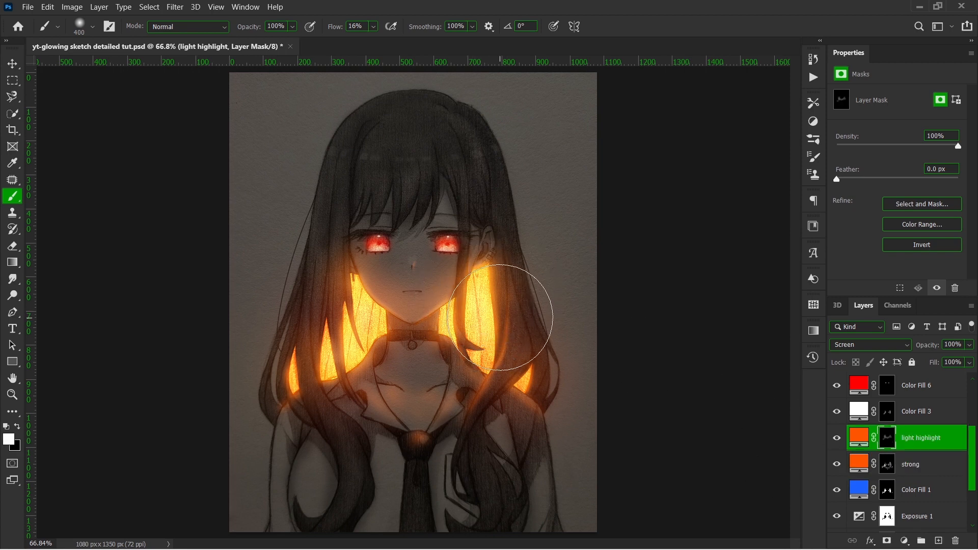
left_click(471, 251)
left_click(497, 313)
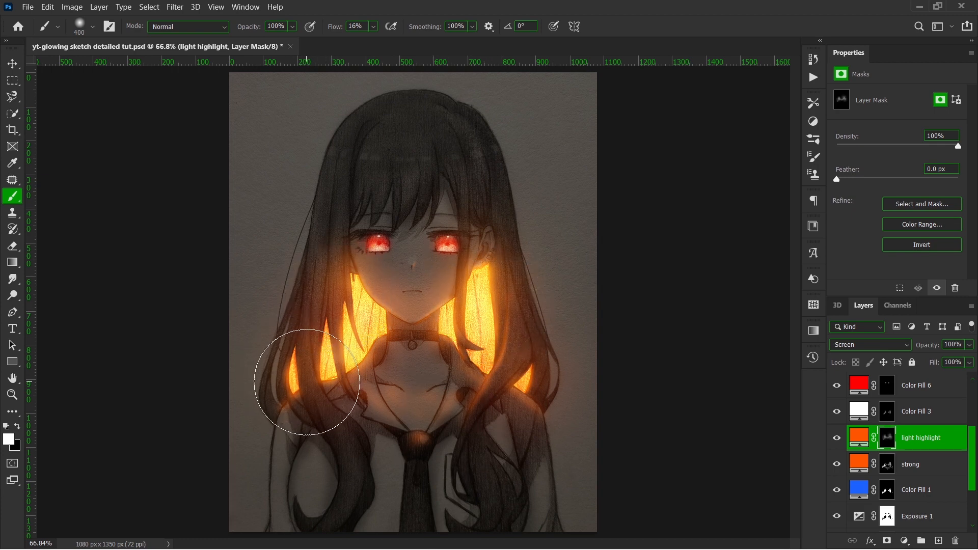
left_click(344, 422)
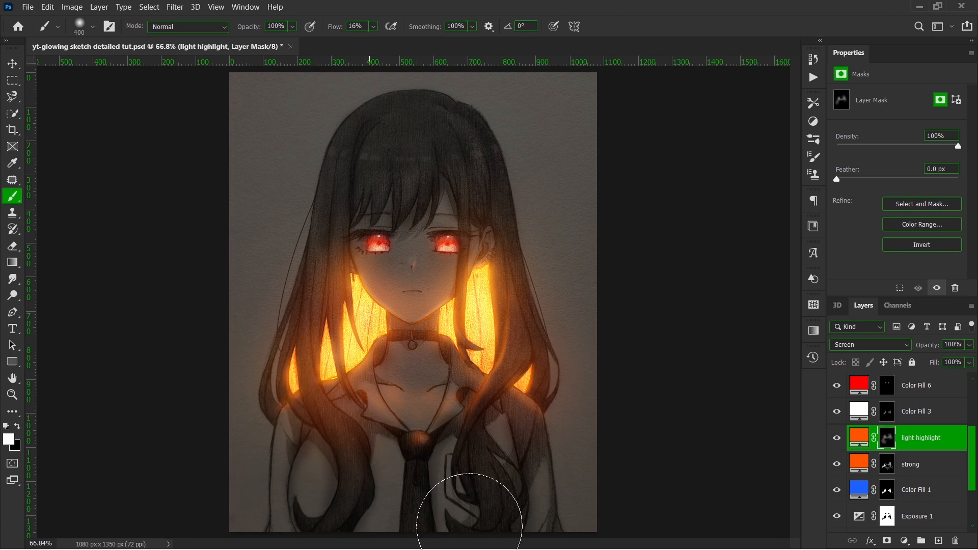
left_click(511, 406)
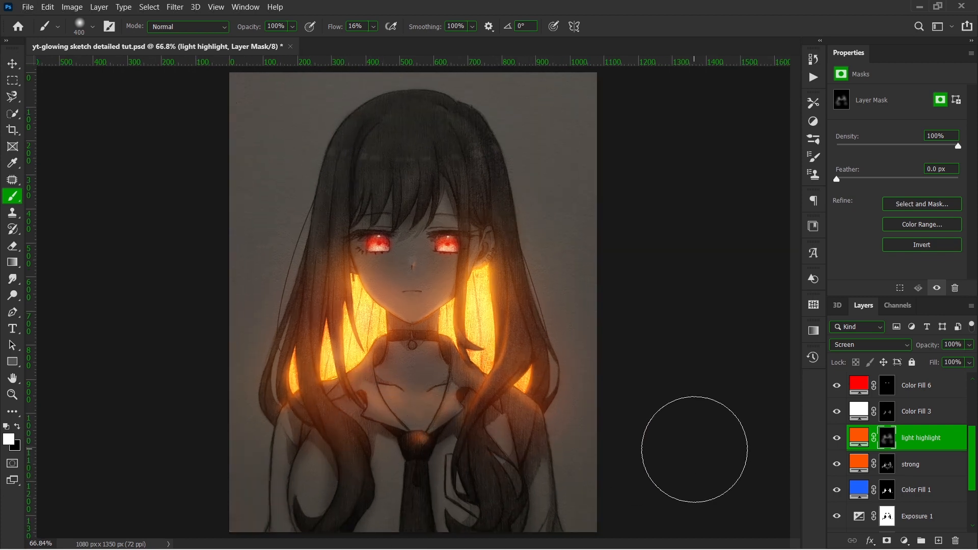
Add a dark blue #011a44 solid colour fill directly above the anime sketch glow tutorial2 layer
scroll(900, 511, "down", 3)
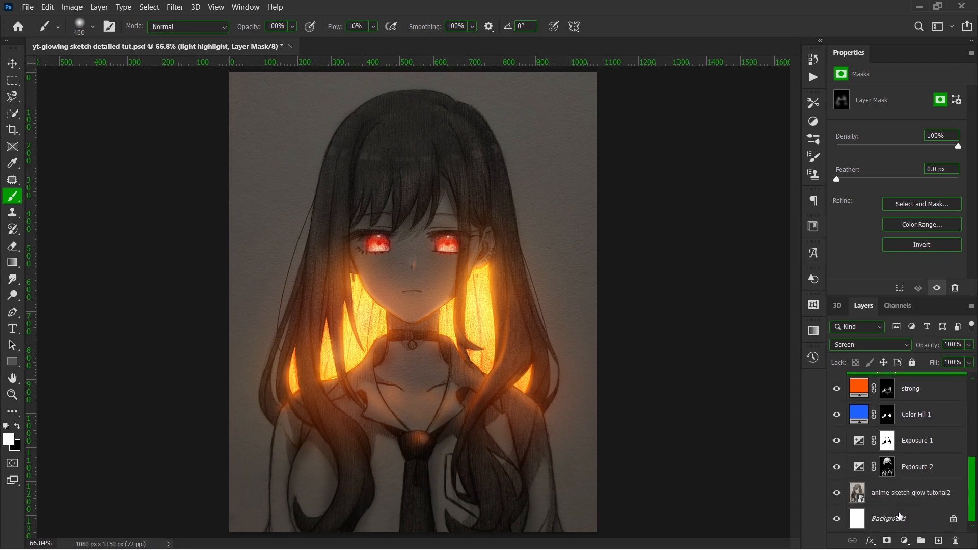
left_click(909, 504)
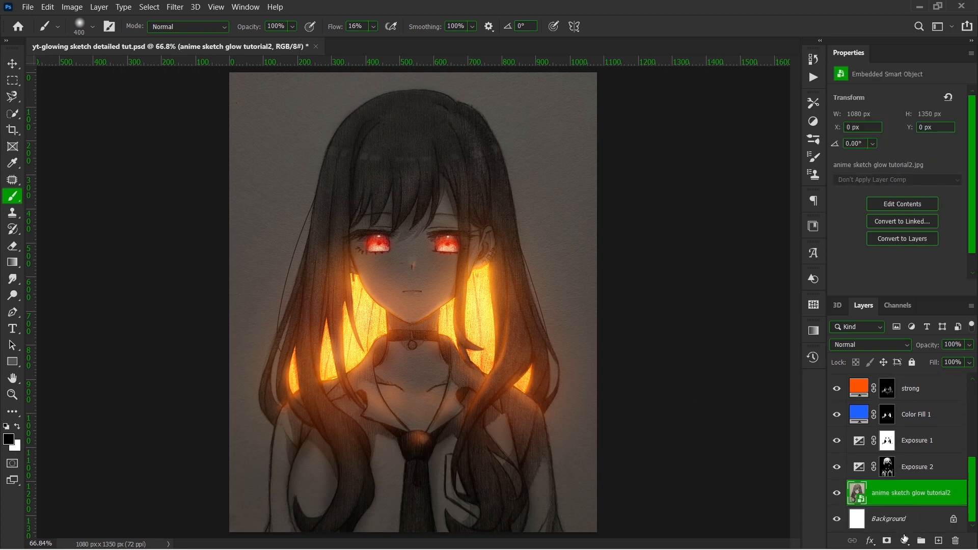
left_click(904, 541)
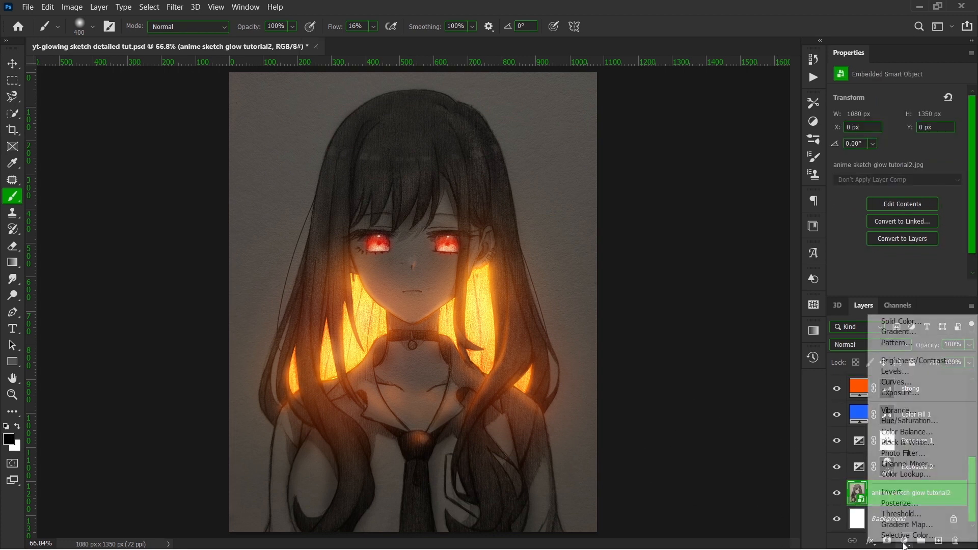
left_click(915, 323)
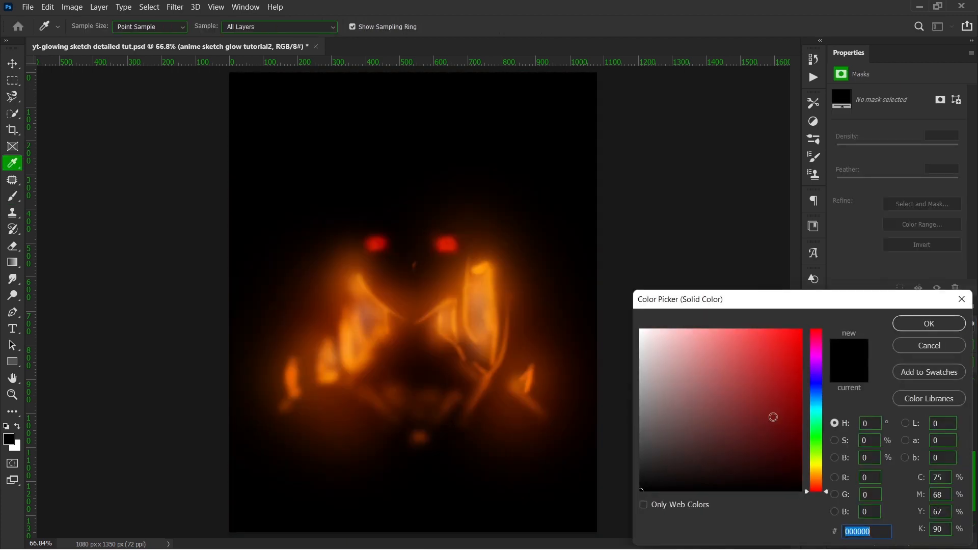
left_click_drag(816, 397, 817, 392)
left_click(789, 448)
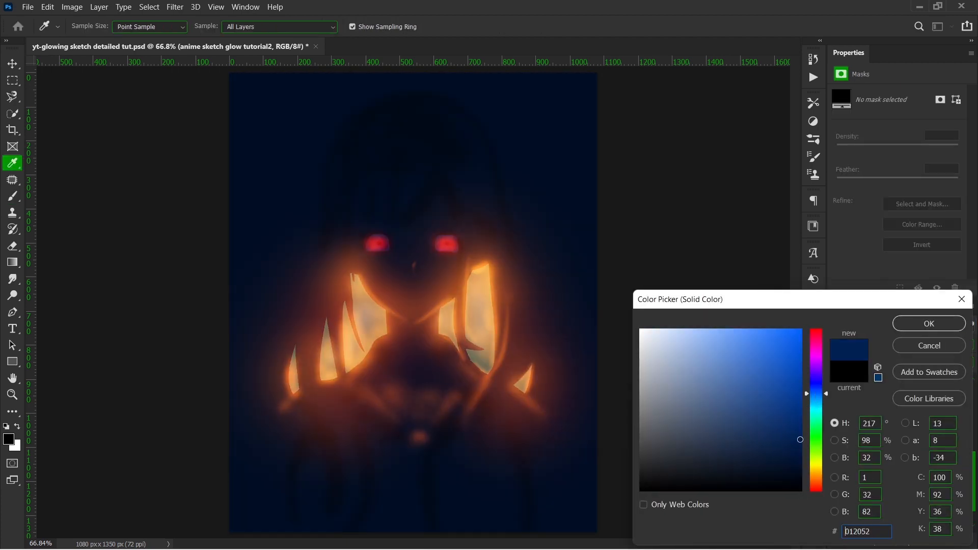
left_click(799, 439)
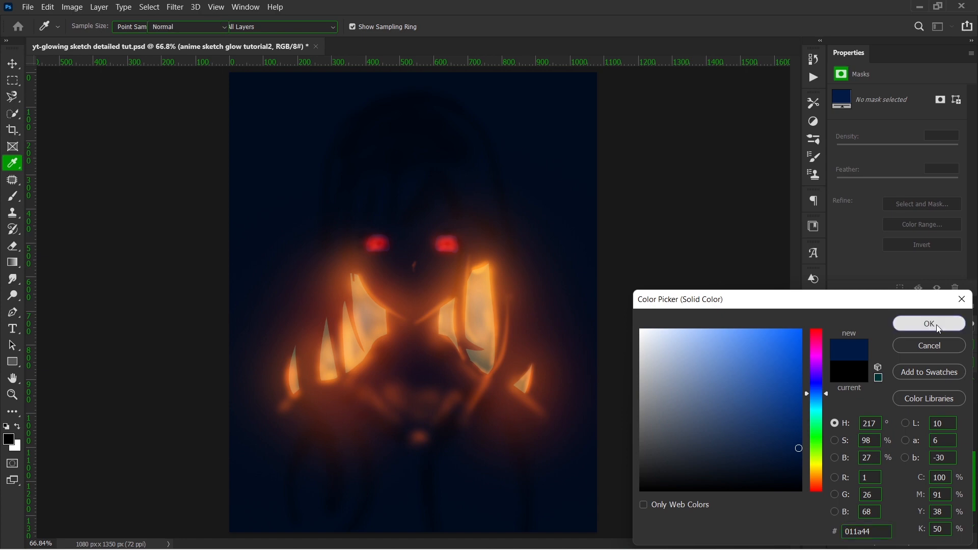
left_click(899, 324)
Try Overlay blending on the dark blue fill, reduce its opacity to 8% and return it to Normal blending
left_click(870, 344)
left_click(859, 380)
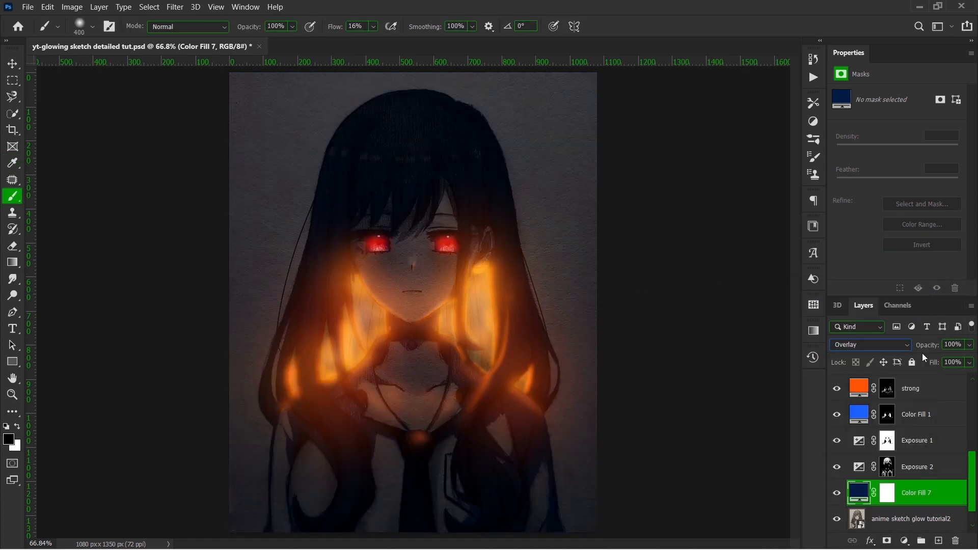
left_click_drag(969, 345, 913, 359)
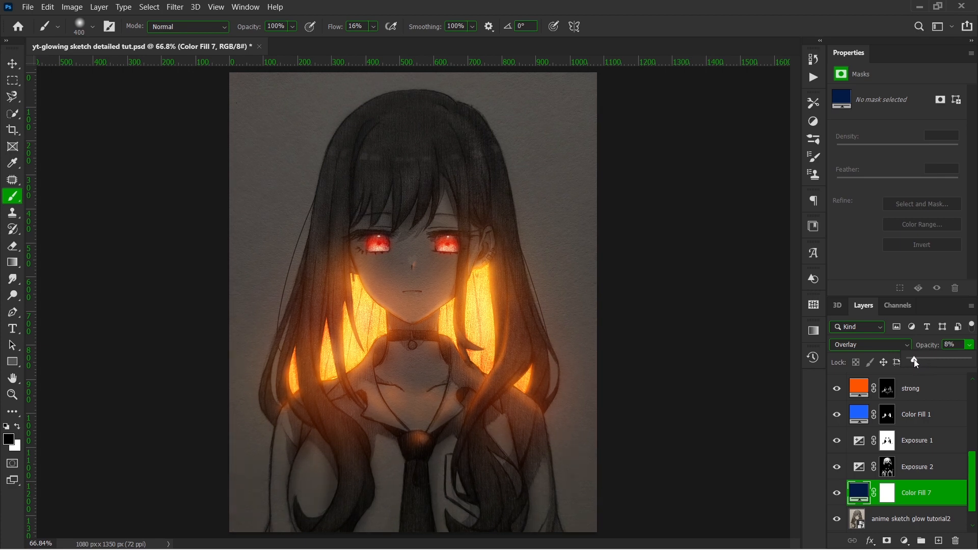
left_click(851, 340)
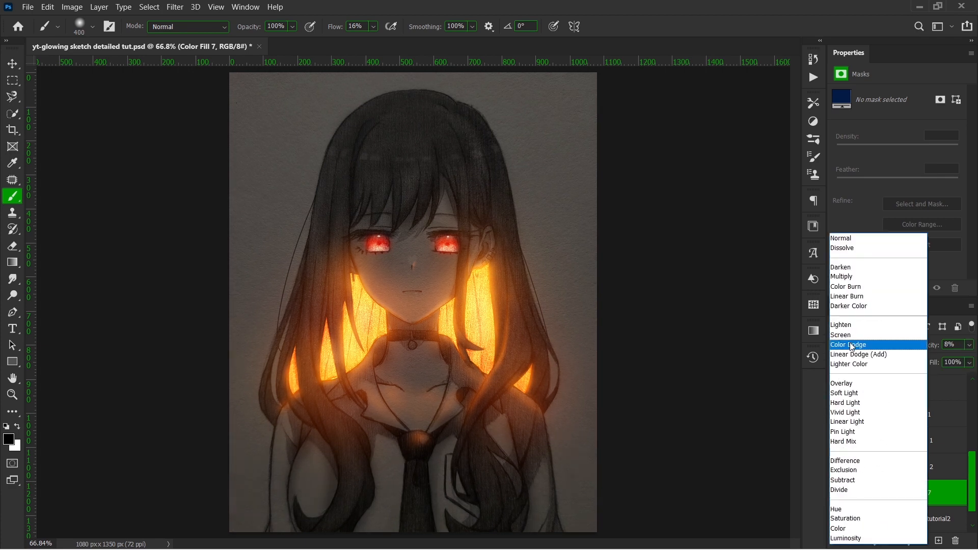
left_click(849, 240)
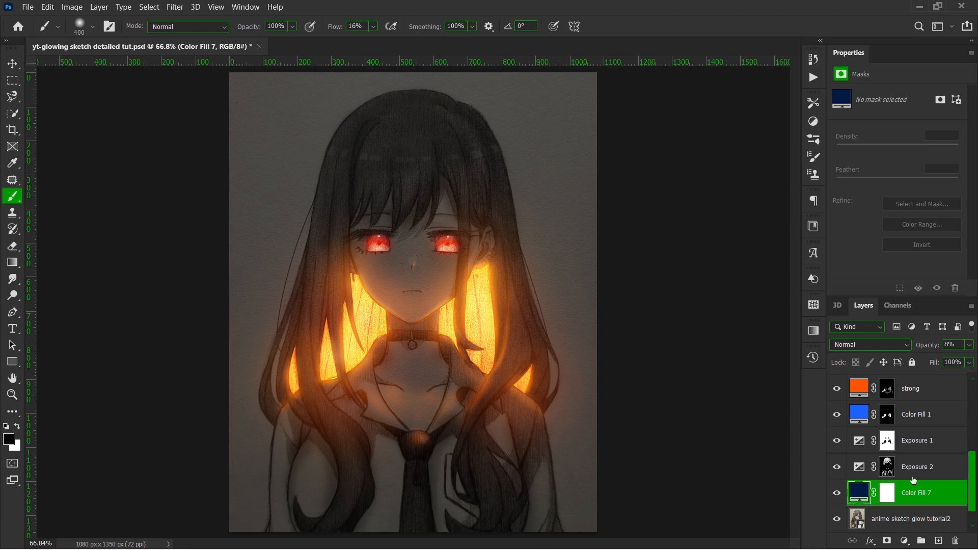
Add a bright orange solid colour fill above Color Fill 5 at the top of the layer stack
left_click_drag(971, 469, 977, 402)
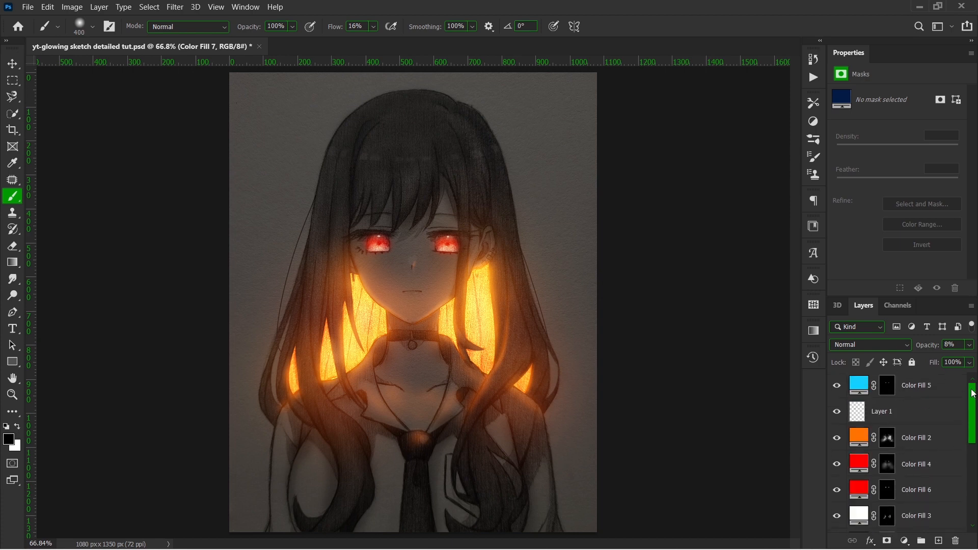
left_click(940, 393)
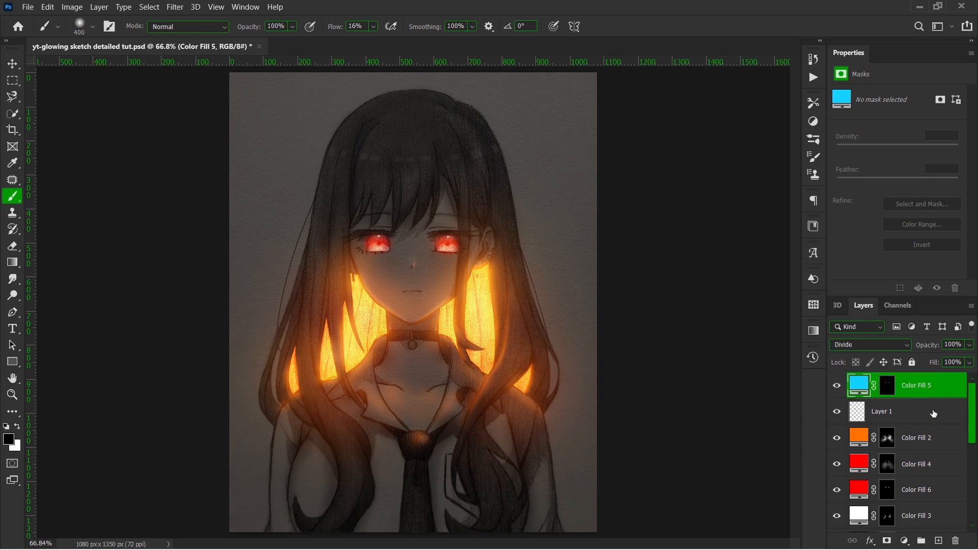
left_click(906, 542)
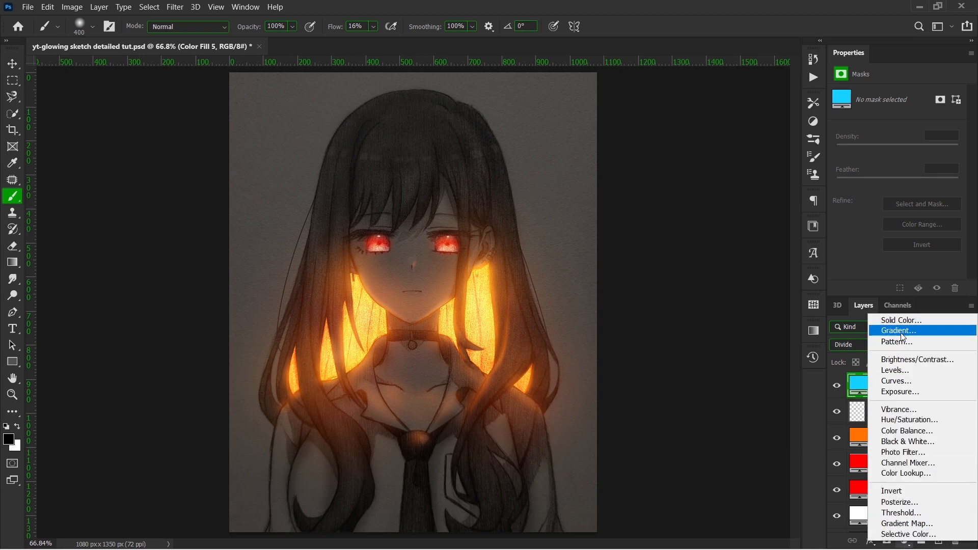
left_click(900, 323)
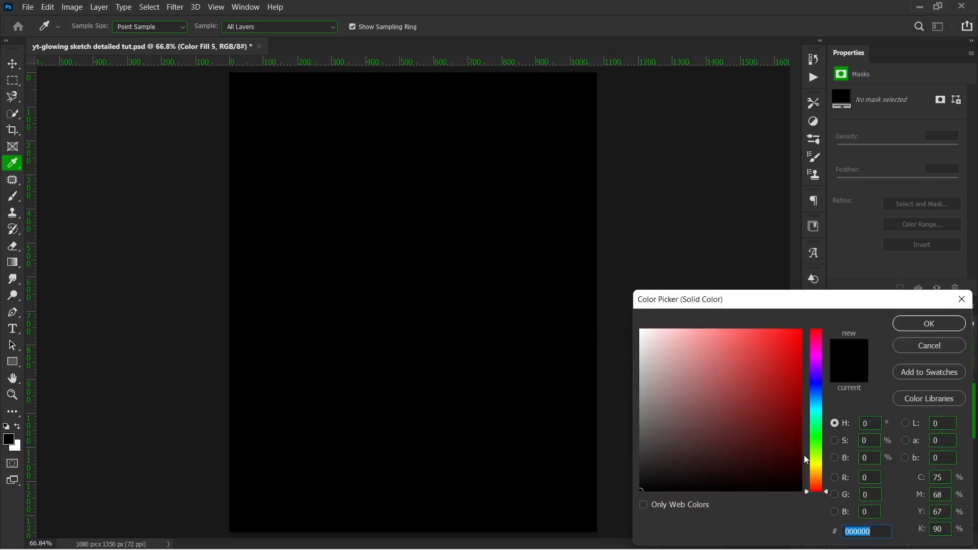
left_click_drag(818, 466, 814, 483)
left_click_drag(785, 375, 797, 302)
left_click(906, 323)
Set the top orange fill to Screen blending and invert its mask to black
left_click(870, 345)
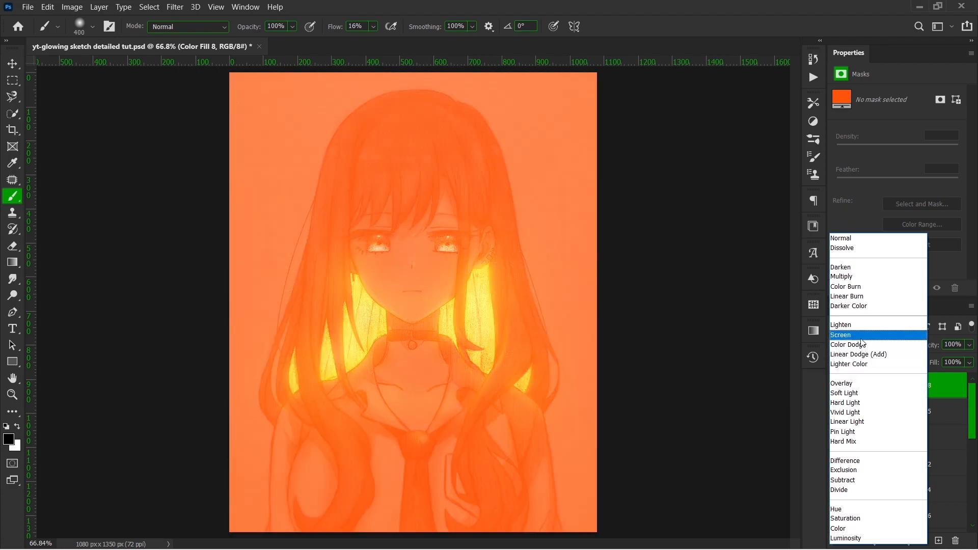
left_click(861, 339)
left_click(883, 389)
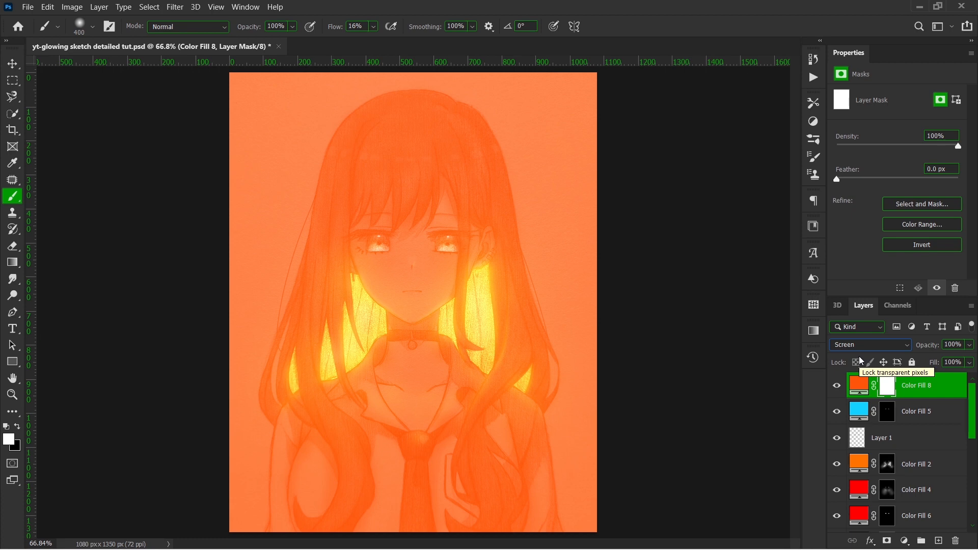
key("ctrl+i")
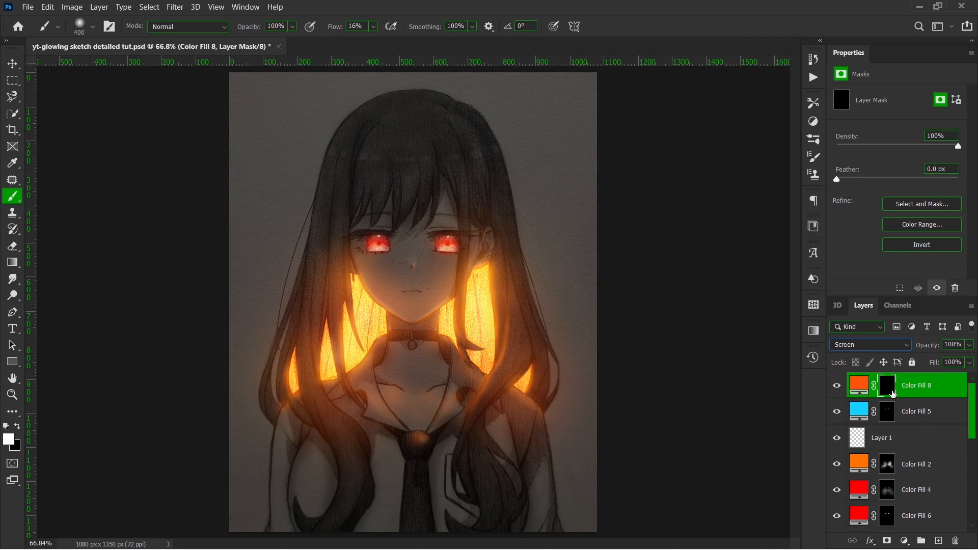
Paint broad soft light around the hair on the image's left and across the chest on the top fill's mask, brush size 700, flow 12%
left_click(13, 179)
left_click(11, 198)
key("bracketright")
key("bracketright")
key("bracketright")
key("bracketright")
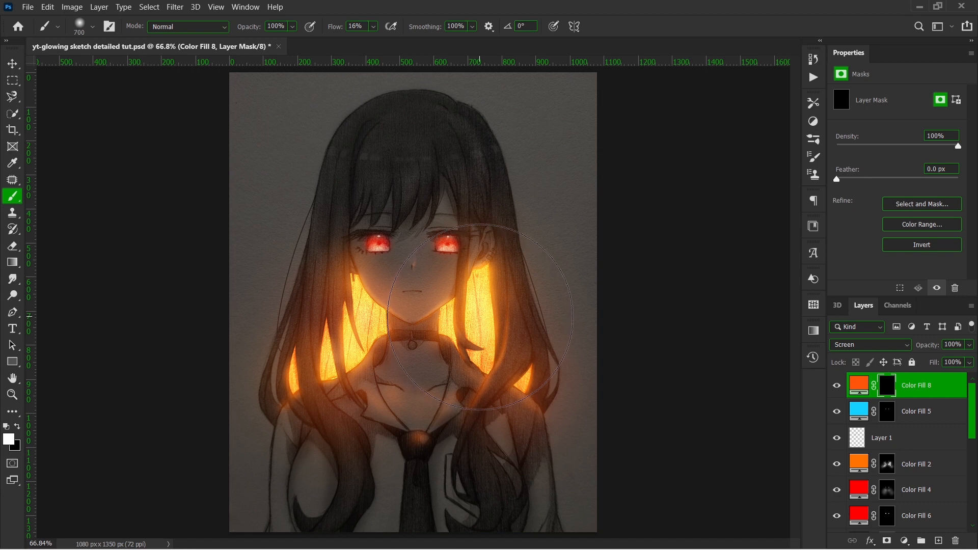
left_click(372, 26)
left_click(344, 50)
mouse_move(315, 299)
left_mouse_down()
mouse_move(263, 369)
mouse_move(311, 475)
mouse_move(446, 486)
mouse_move(460, 413)
left_mouse_up()
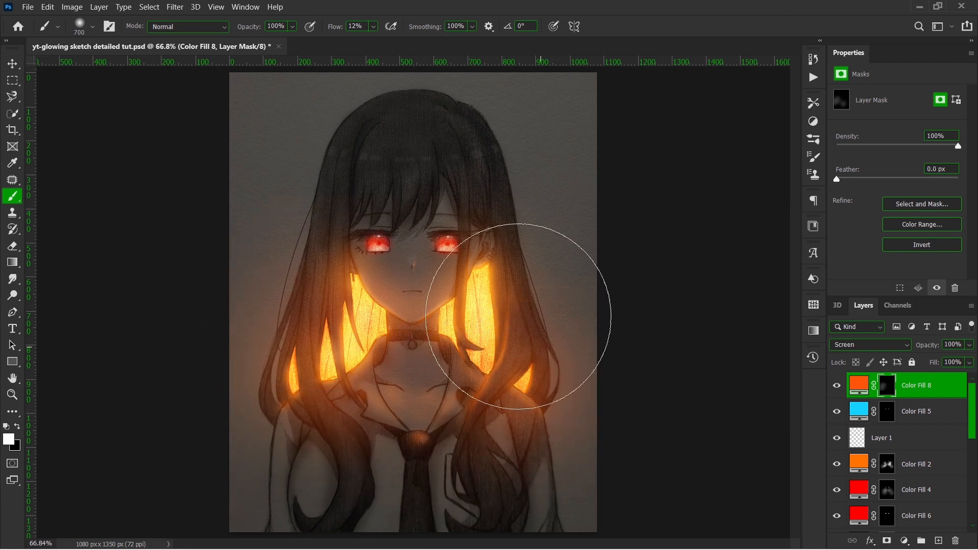
mouse_move(372, 242)
left_mouse_down()
mouse_move(247, 289)
mouse_move(297, 291)
mouse_move(302, 304)
mouse_move(308, 334)
mouse_move(293, 422)
mouse_move(298, 407)
mouse_move(282, 432)
left_mouse_up()
Extend the soft orange light along the image's right side and beside the upper hair, and lower the top fill's opacity to 42%
mouse_move(513, 450)
left_mouse_down()
mouse_move(526, 436)
mouse_move(524, 260)
left_mouse_up()
left_click(511, 232)
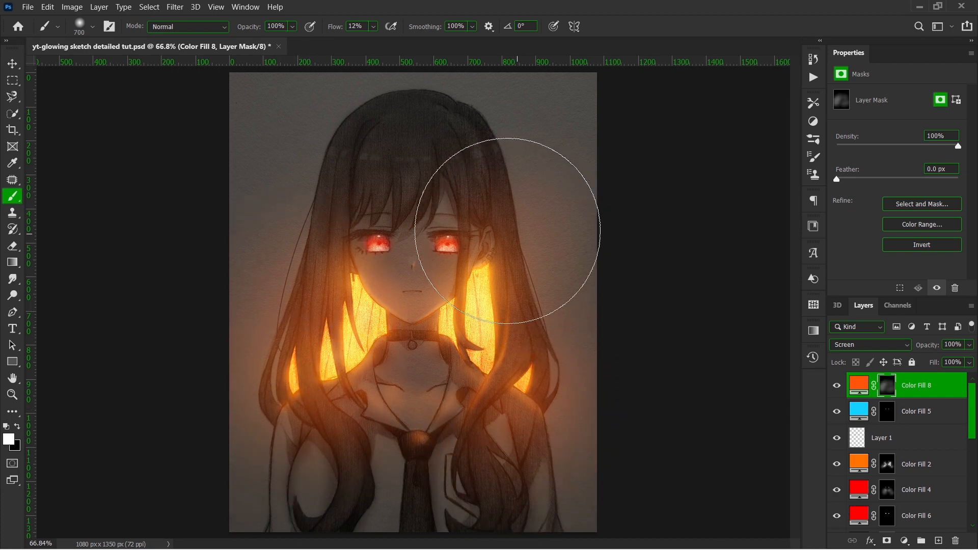
left_click(343, 241)
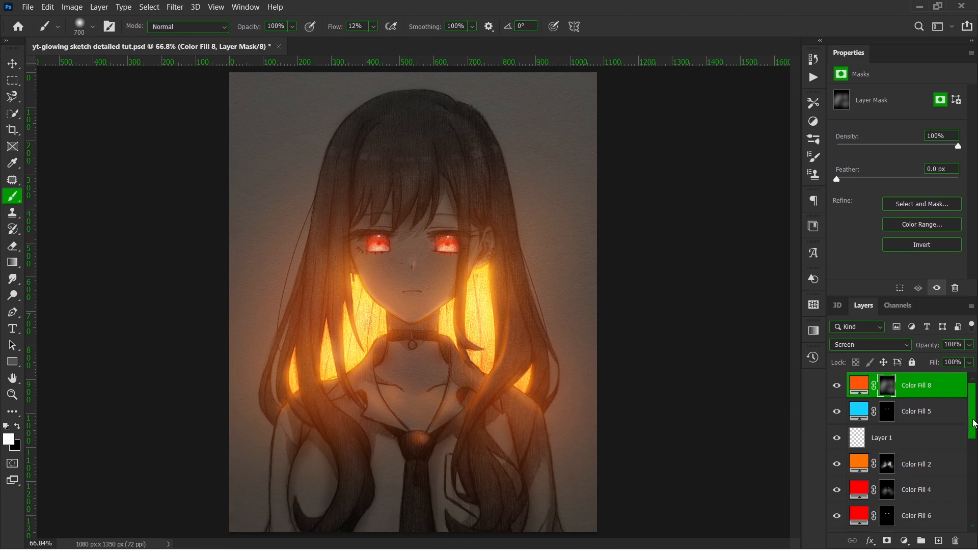
left_click_drag(969, 345, 936, 364)
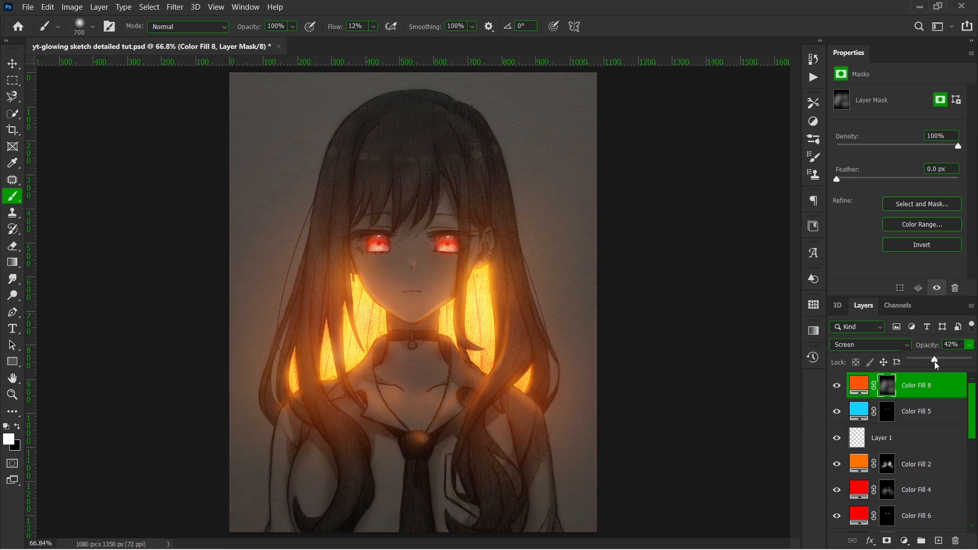
Create an empty layer directly above the anime sketch and set the foreground colour to dark navy blue
scroll(927, 512, "down", 5)
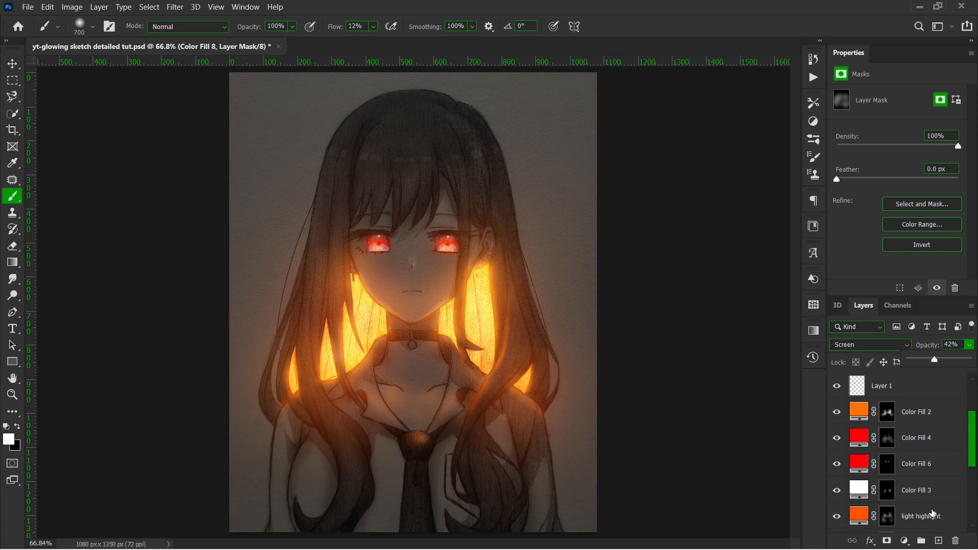
left_click(936, 496)
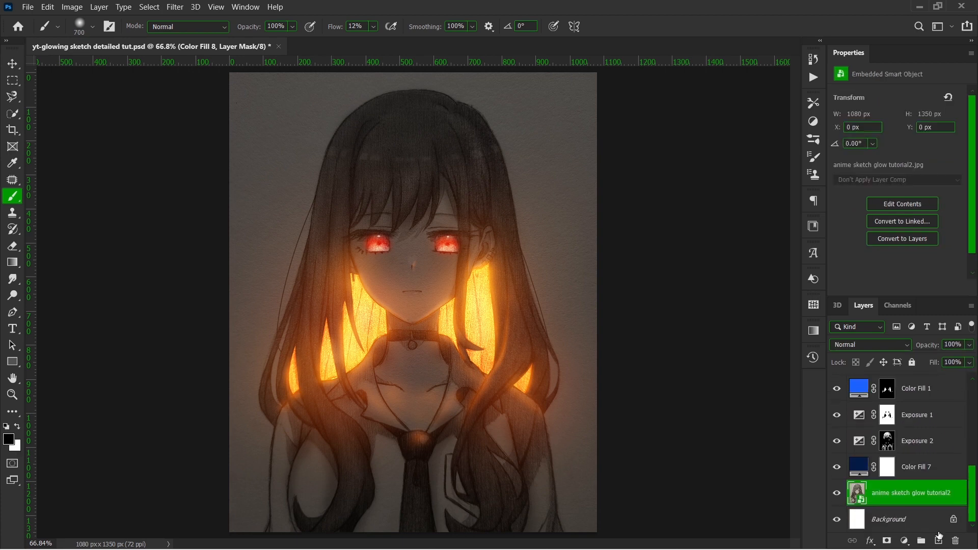
left_click(938, 541)
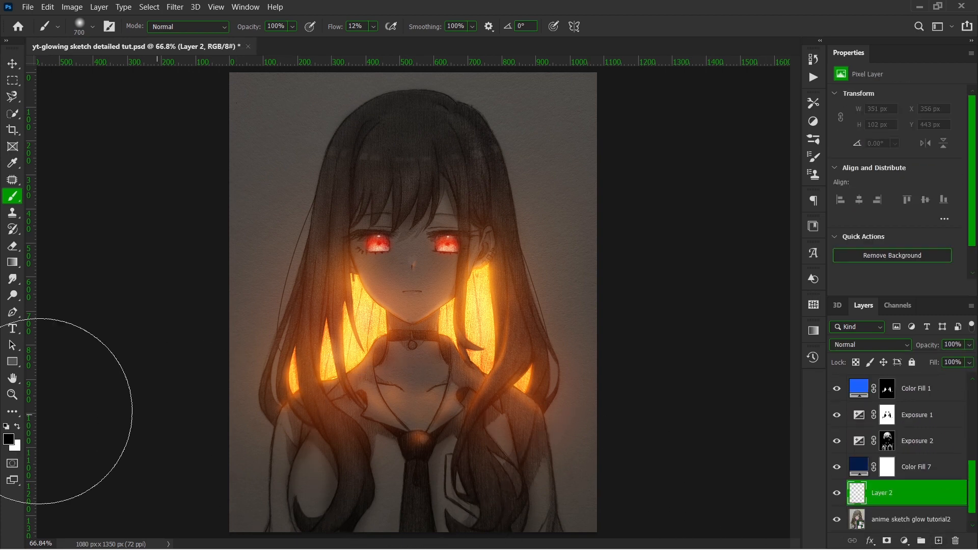
left_click(8, 439)
left_click_drag(815, 400, 812, 385)
left_click_drag(782, 462, 788, 451)
left_click(932, 325)
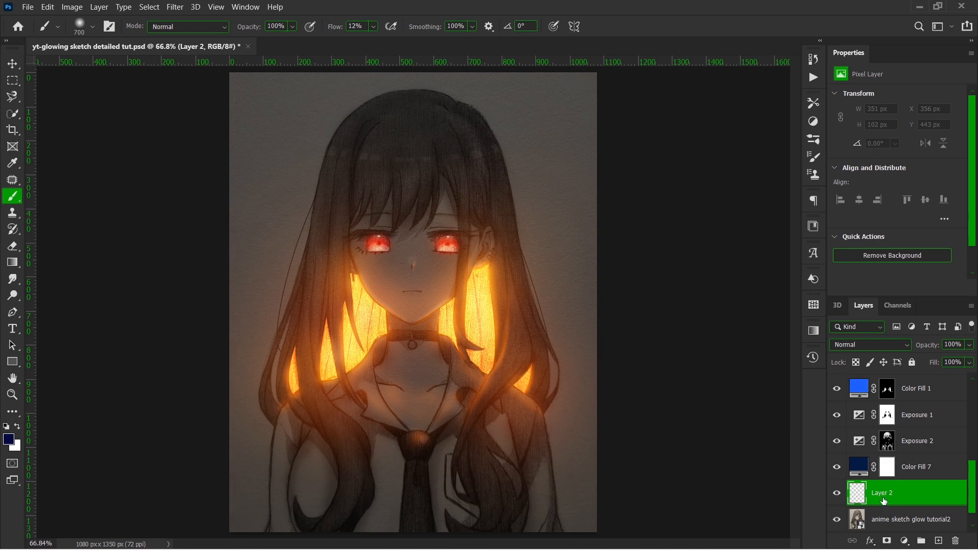
Remove the empty layer and add a dark navy #020730 solid colour fill directly above the anime sketch
left_click(934, 511)
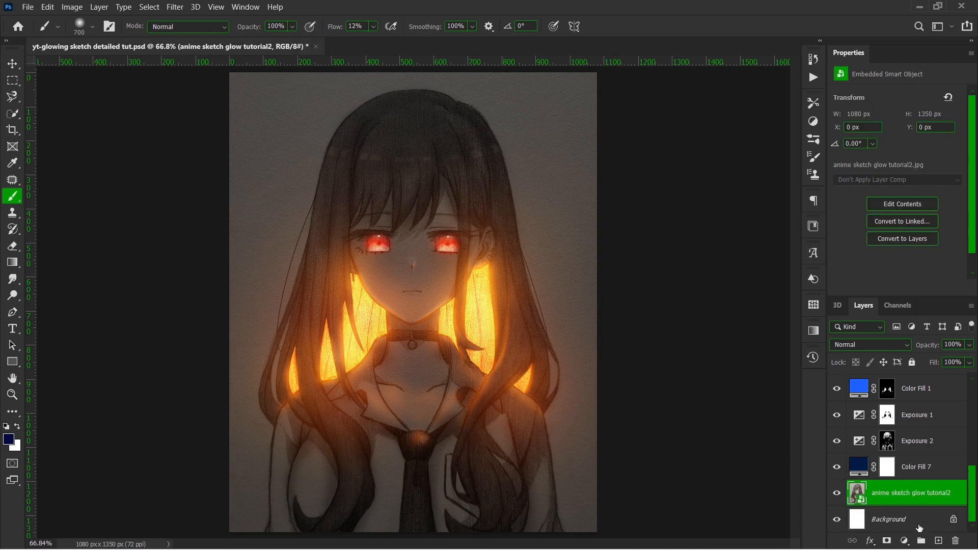
left_click(904, 541)
left_click(902, 319)
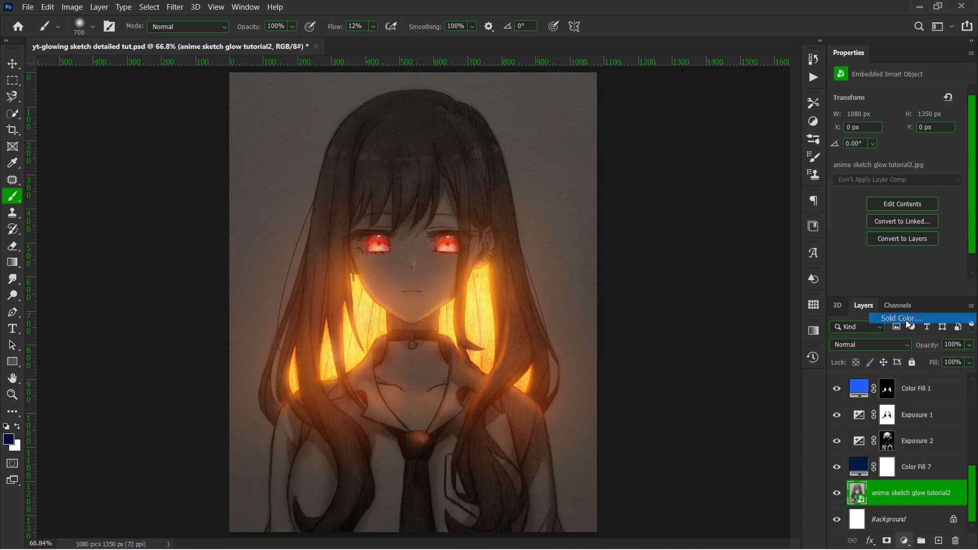
left_click_drag(784, 452, 796, 461)
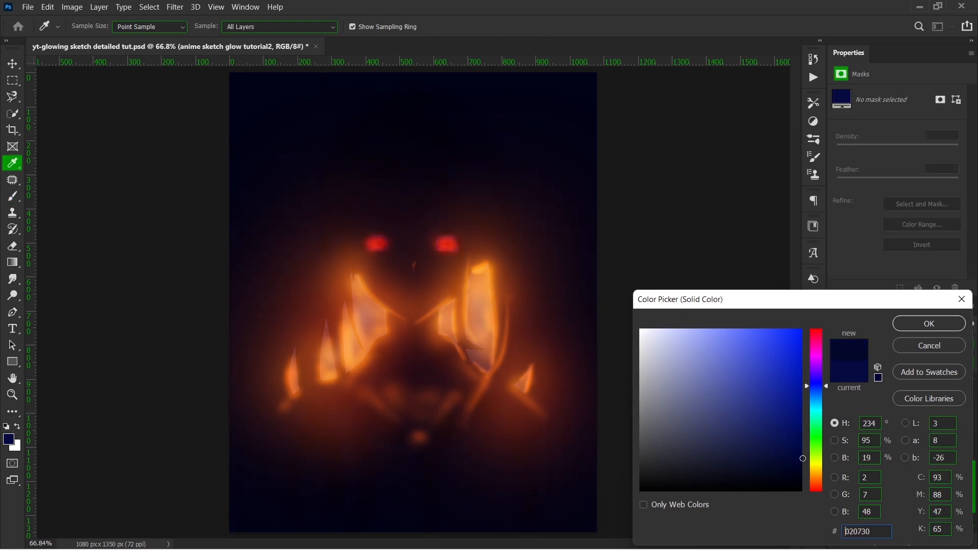
left_click(929, 323)
Invert the new navy fill's mask to black
key("b")
left_click(889, 492)
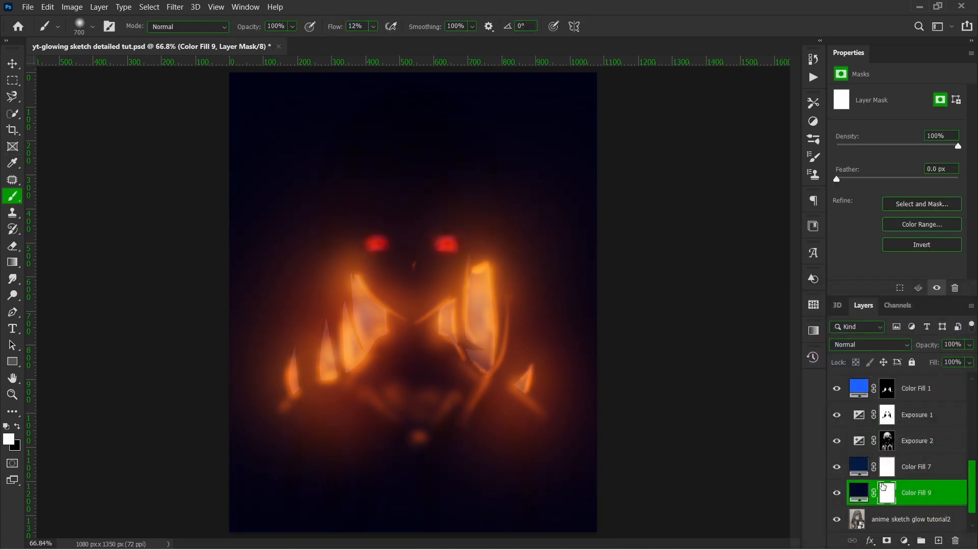
key("ctrl+i")
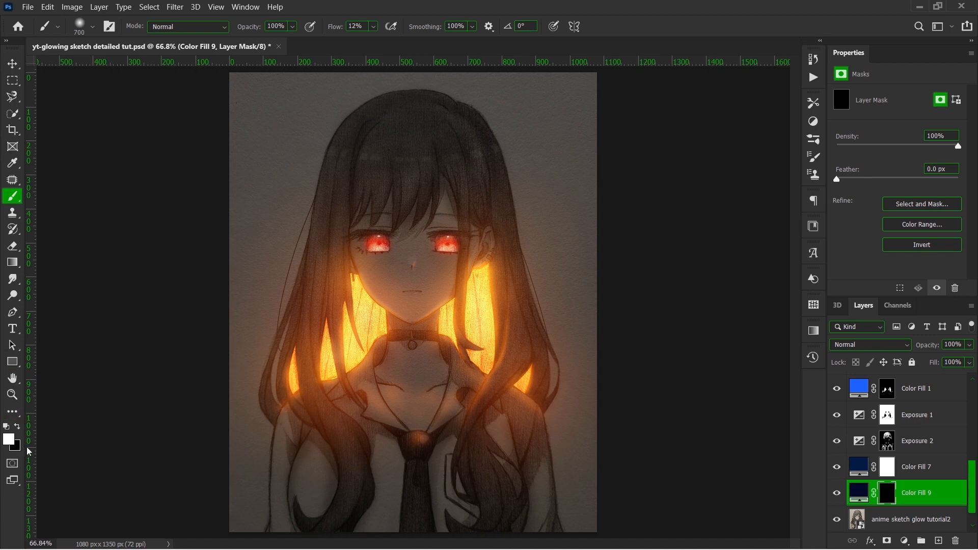
Paint a dark navy vignette around the image's outer edges on the fill's mask with the size 700 white brush at 35% flow
key("ctrl+minus")
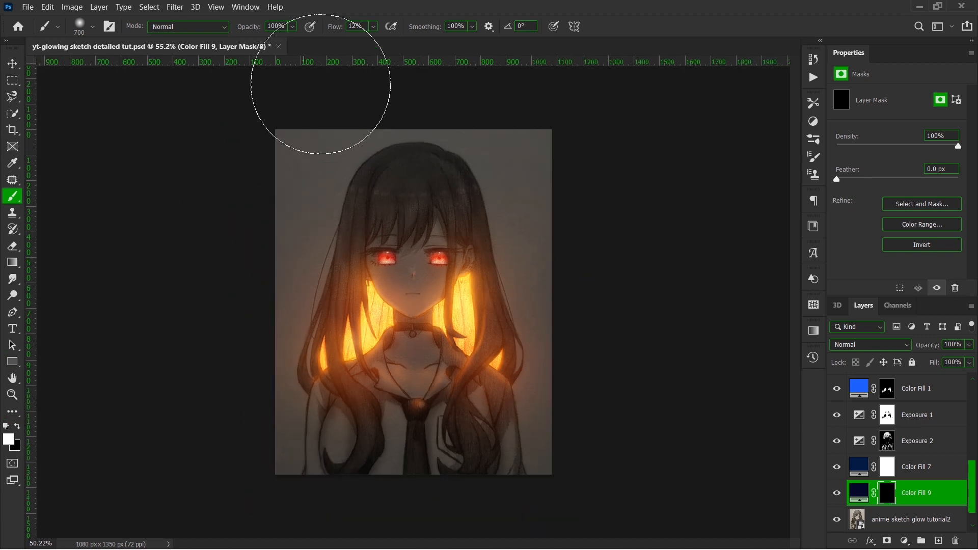
mouse_move(373, 28)
left_mouse_down()
mouse_move(375, 44)
mouse_move(389, 43)
left_mouse_up()
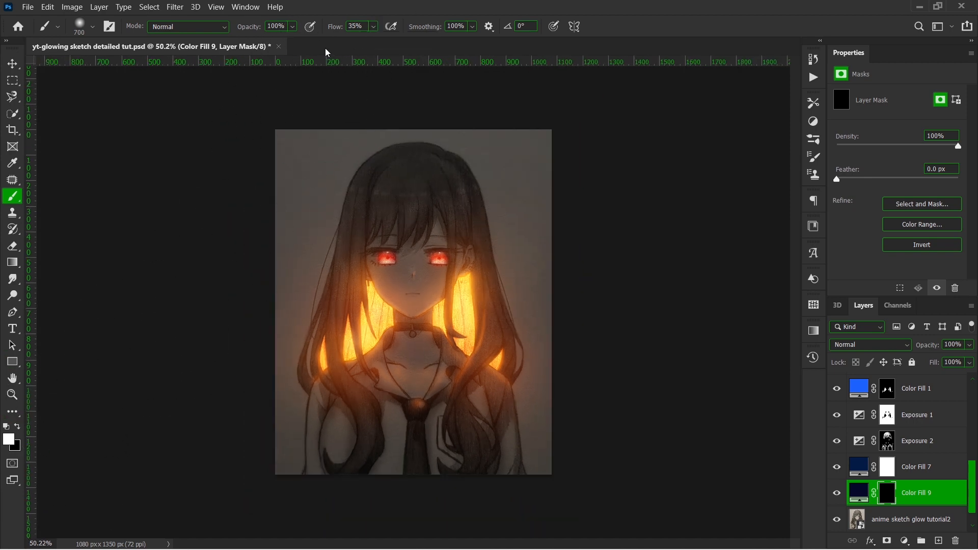
mouse_move(296, 121)
left_mouse_down()
mouse_move(243, 293)
mouse_move(240, 364)
mouse_move(278, 464)
mouse_move(384, 515)
mouse_move(454, 506)
mouse_move(476, 491)
mouse_move(448, 473)
mouse_move(442, 481)
mouse_move(496, 468)
mouse_move(549, 431)
mouse_move(597, 365)
mouse_move(597, 299)
mouse_move(560, 152)
mouse_move(525, 112)
mouse_move(393, 99)
mouse_move(178, 138)
mouse_move(459, 135)
mouse_move(514, 124)
mouse_move(778, 220)
mouse_move(674, 465)
mouse_move(585, 380)
mouse_move(580, 444)
mouse_move(227, 452)
mouse_move(240, 445)
mouse_move(306, 549)
mouse_move(243, 171)
mouse_move(204, 348)
mouse_move(253, 506)
left_mouse_up()
scroll(492, 381, "up", 3)
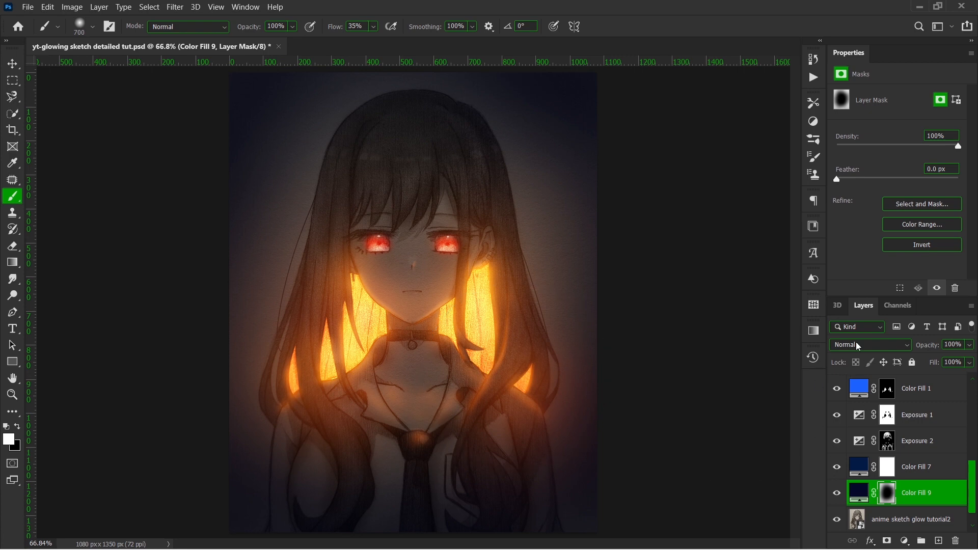
Set the navy vignette fill's blend mode to Overlay and compare the image with and without the fill
left_click(856, 345)
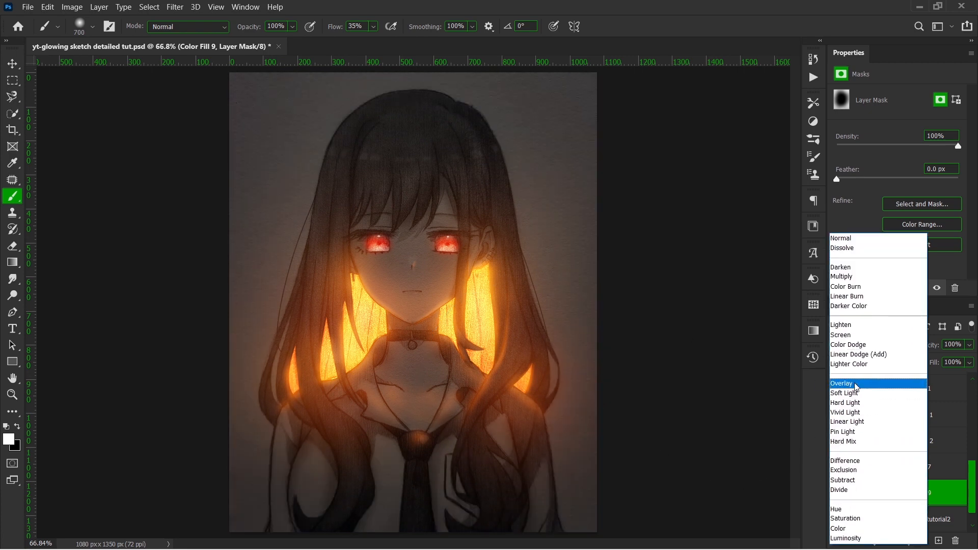
left_click(858, 384)
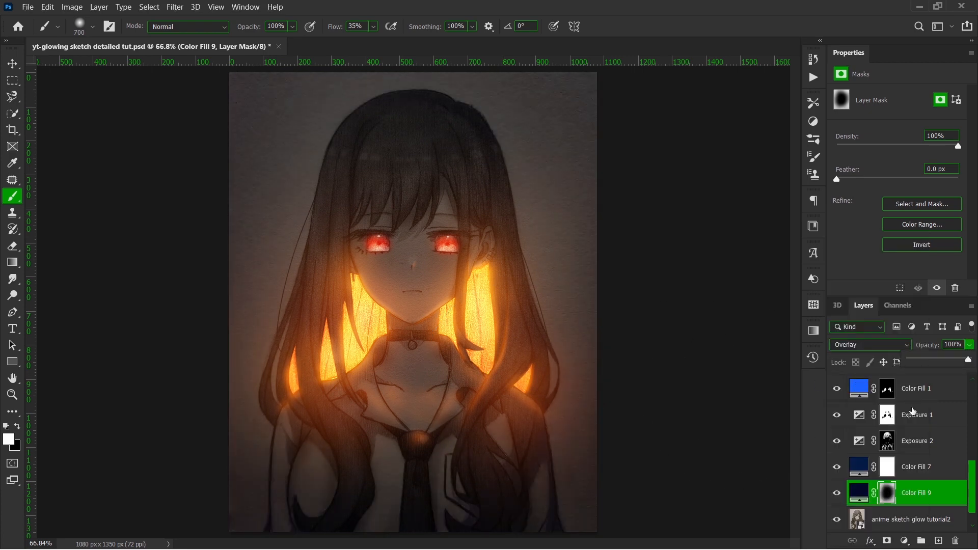
left_click(13, 64)
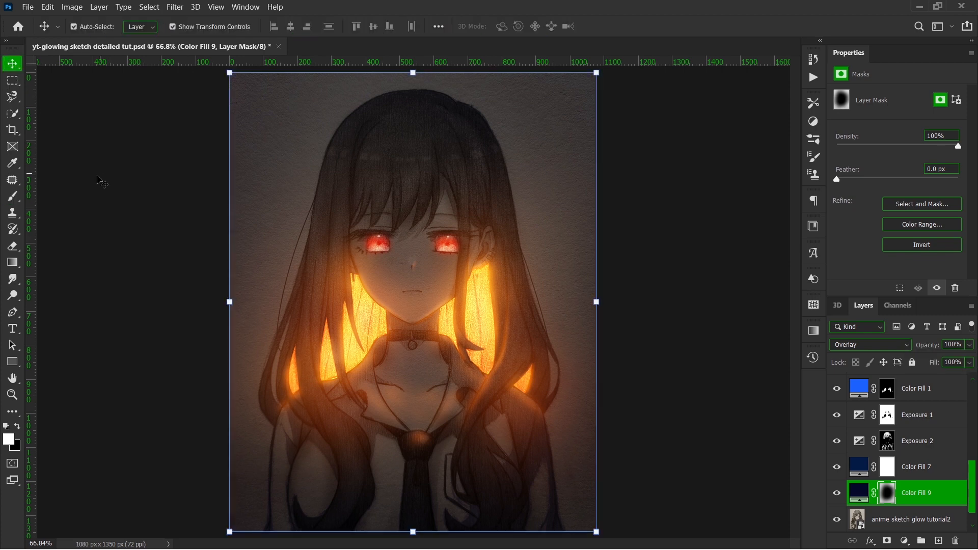
left_click(92, 204)
scroll(98, 254, "down", 1)
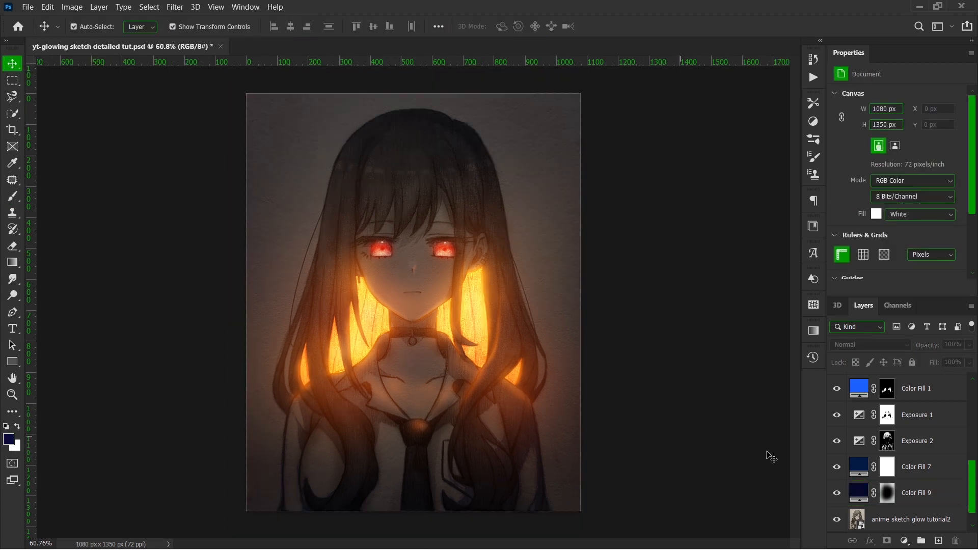
left_click(837, 493)
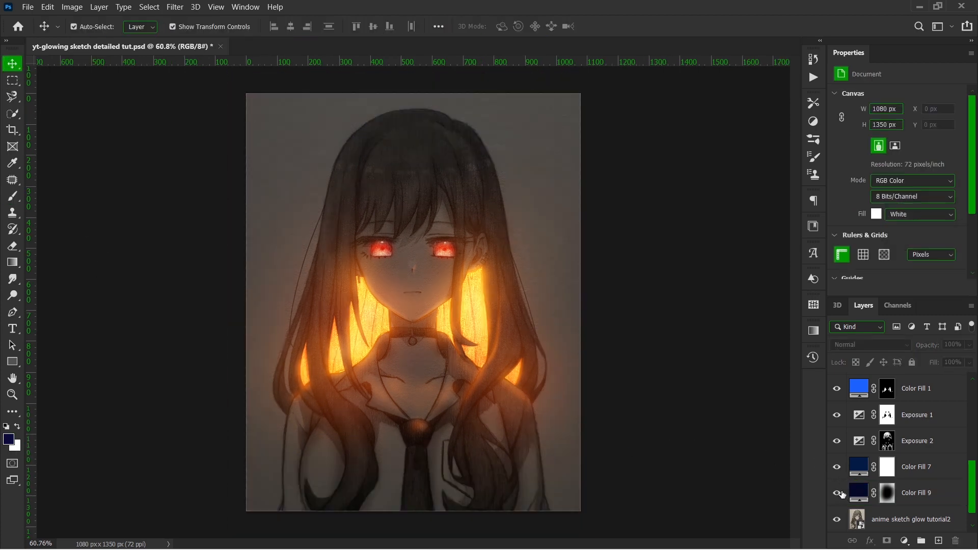
left_click(838, 493)
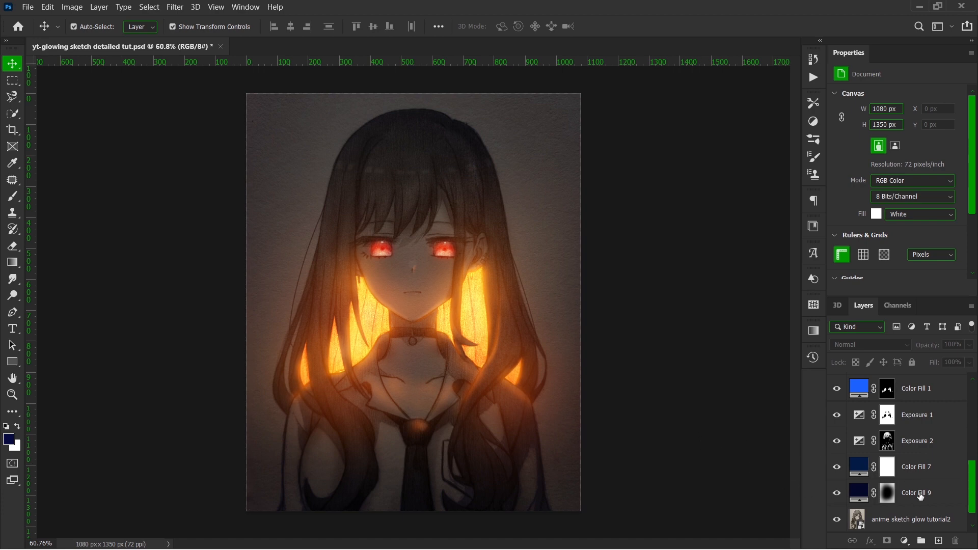
Add an orange #ff5502 solid colour fill at the top of the layer stack, above Color Fill 8
scroll(920, 497, "down", 1)
scroll(927, 494, "up", 5)
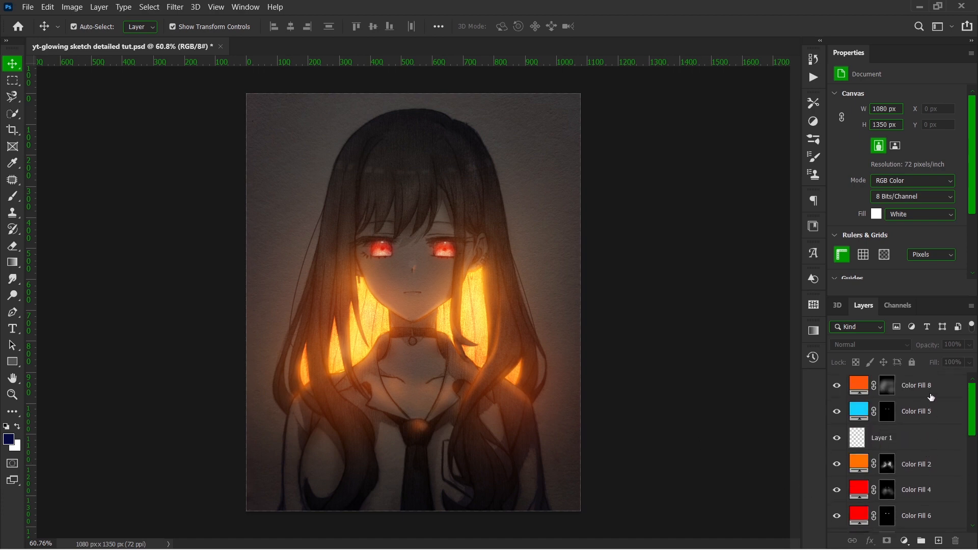
left_click(931, 397)
left_click(905, 541)
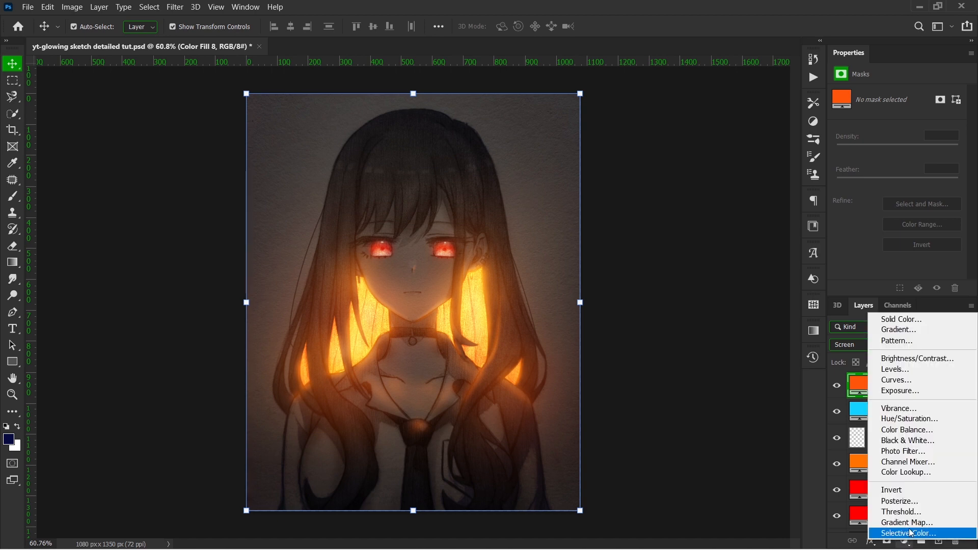
left_click(910, 320)
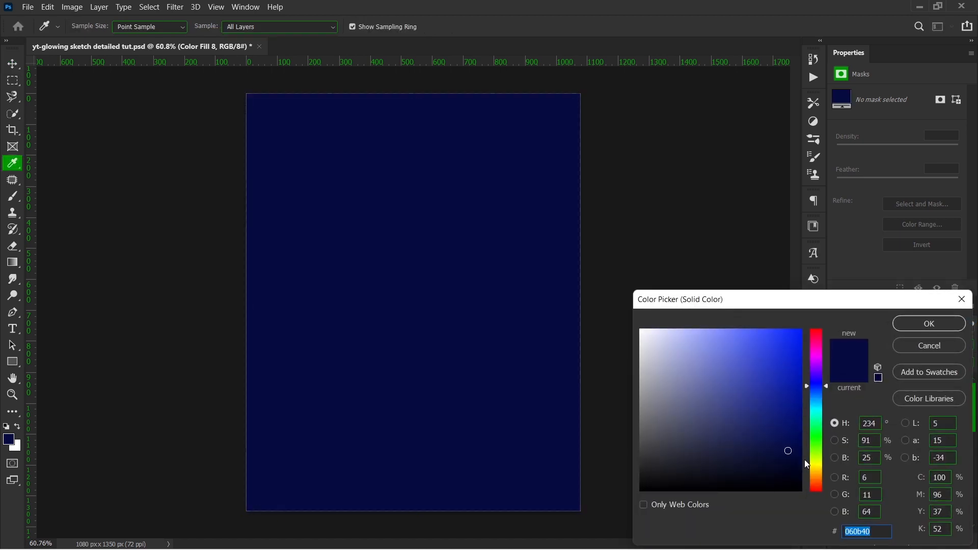
left_click(819, 473)
left_click_drag(794, 393, 796, 356)
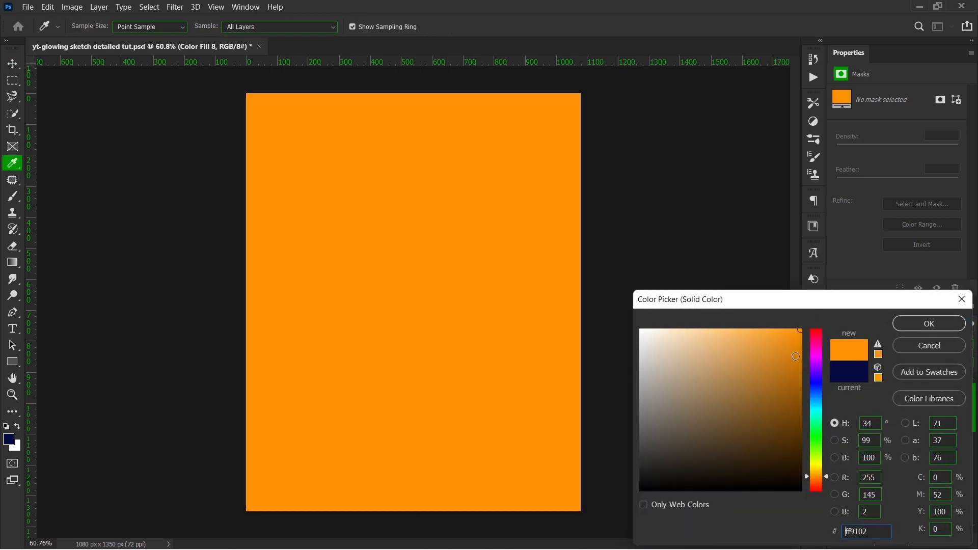
left_click_drag(817, 470, 819, 487)
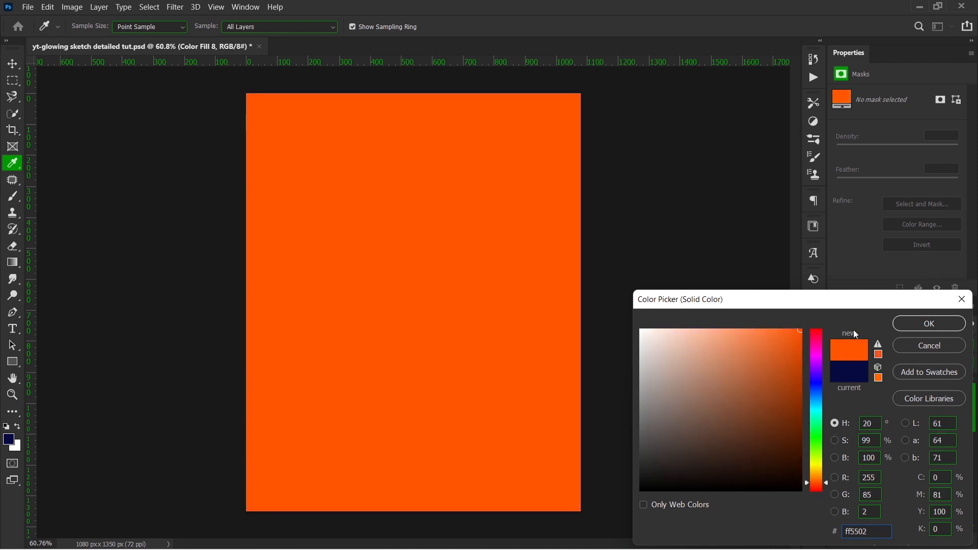
left_click(946, 329)
Set the new orange fill's blend mode to Screen and lower its opacity to 3%
key("v")
left_click(877, 345)
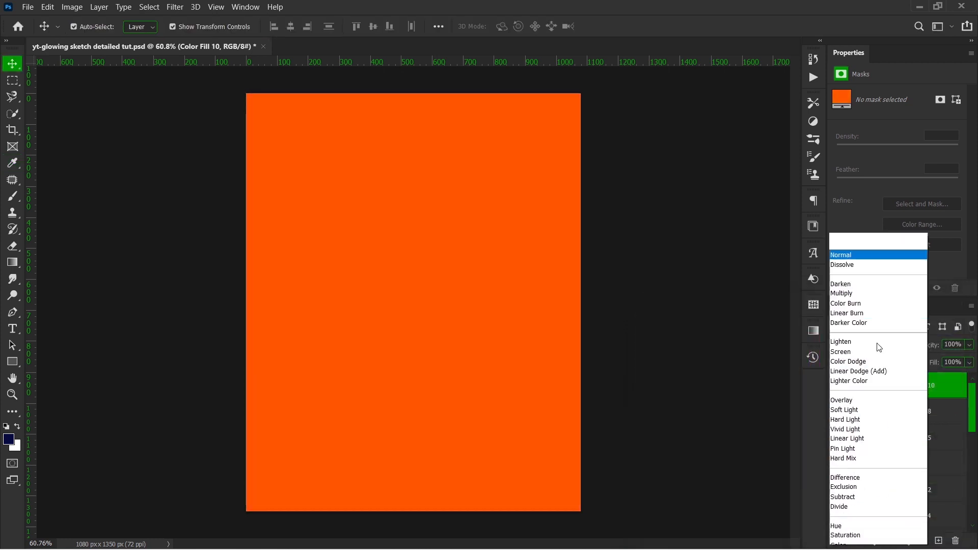
left_click(863, 332)
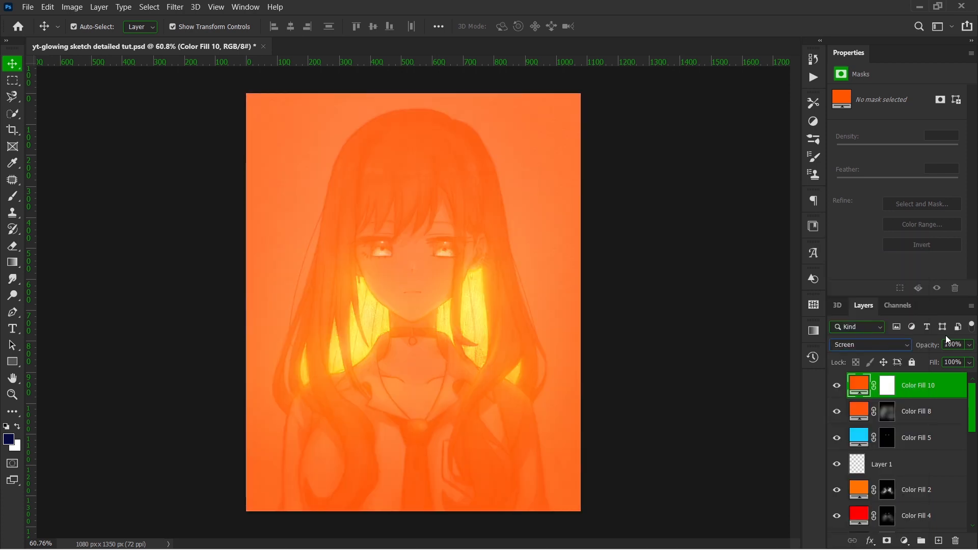
left_click(970, 345)
left_click(915, 359)
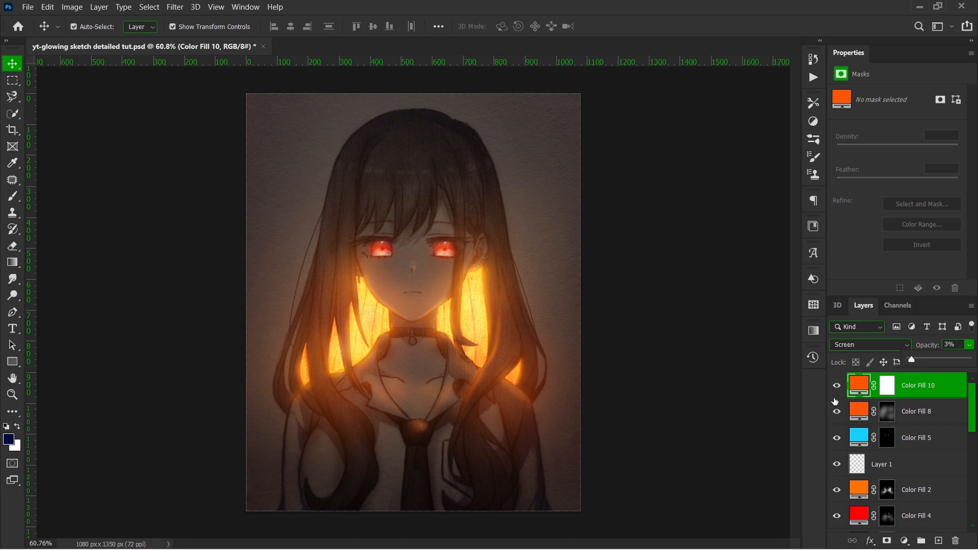
Change the topmost fill's colour to red #ff1a02 and check its effect on the image
left_click(858, 385)
double_click(858, 385)
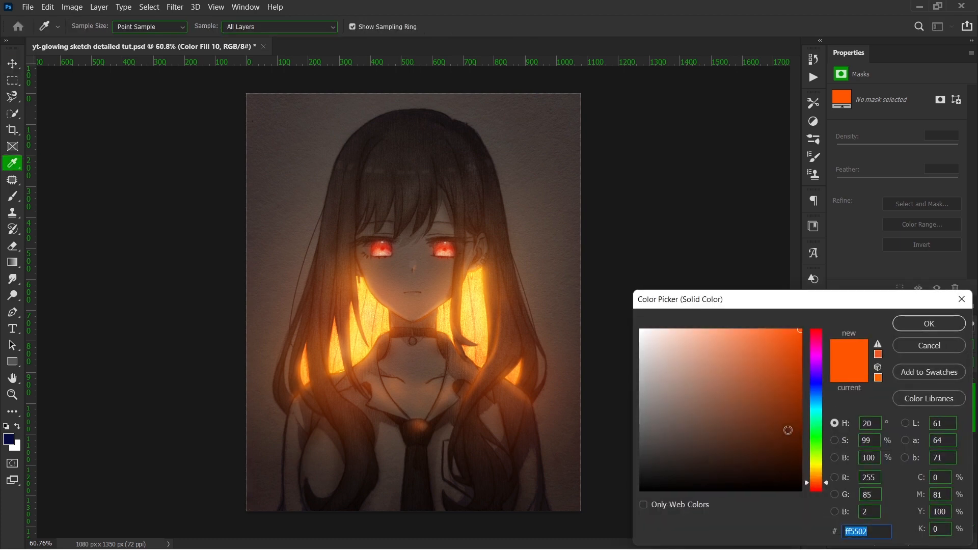
left_click(819, 488)
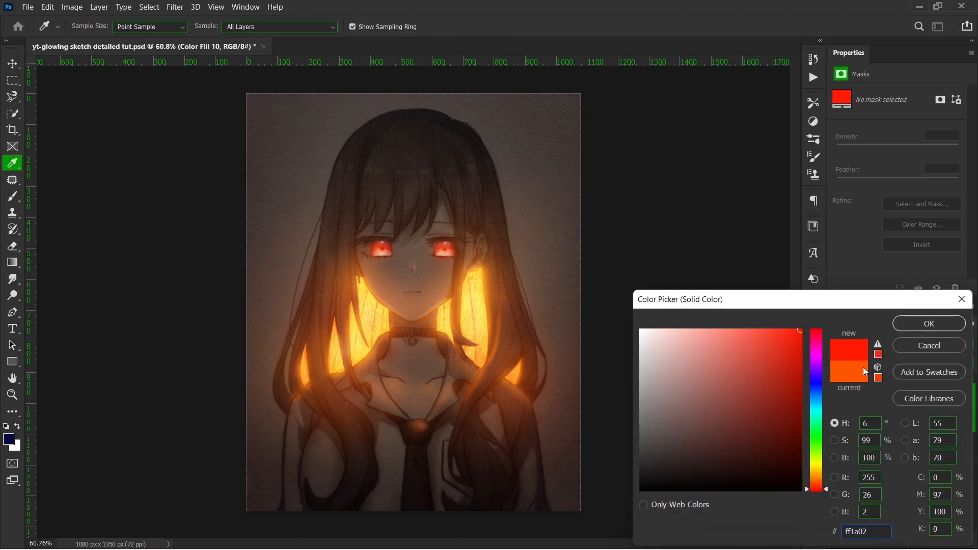
left_click(929, 324)
left_click(727, 304)
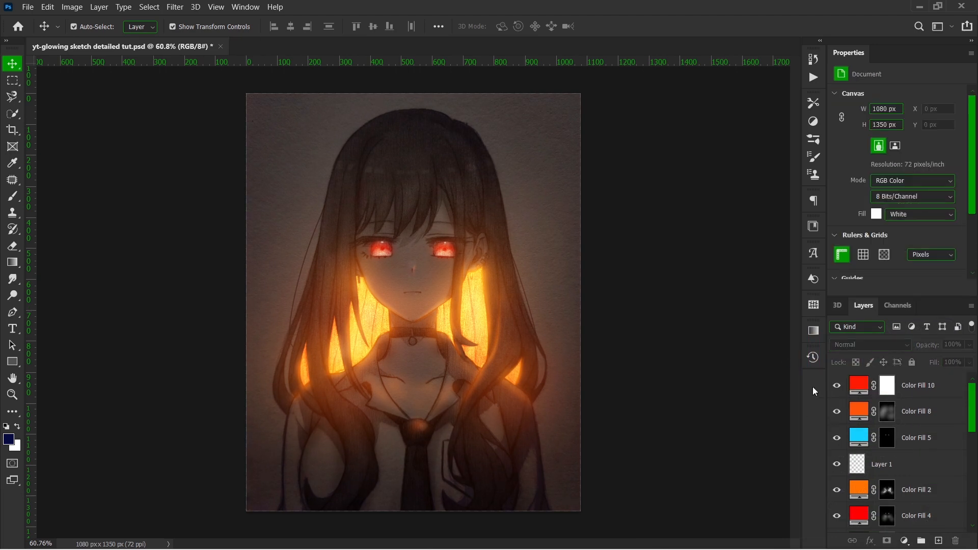
scroll(484, 295, "up", 2)
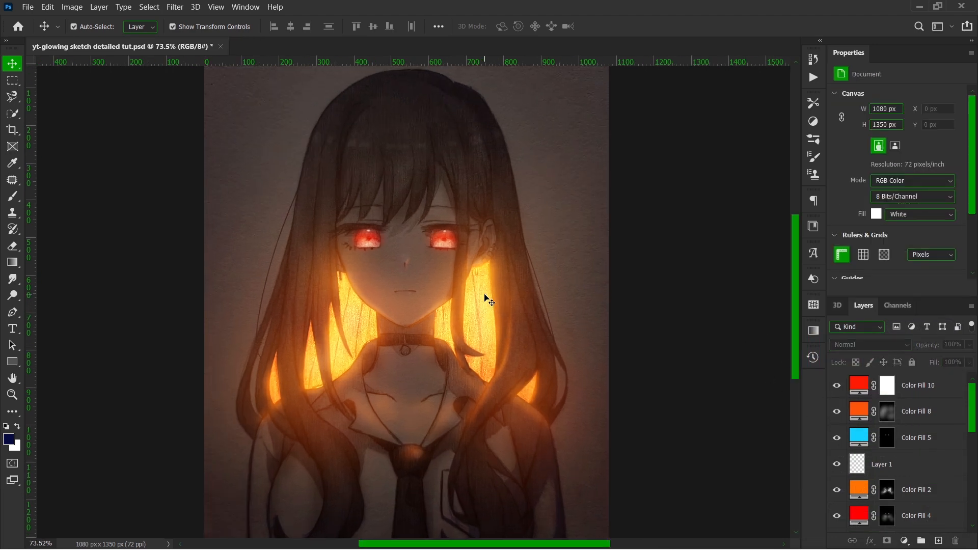
left_click(836, 386)
scroll(407, 327, "down", 2)
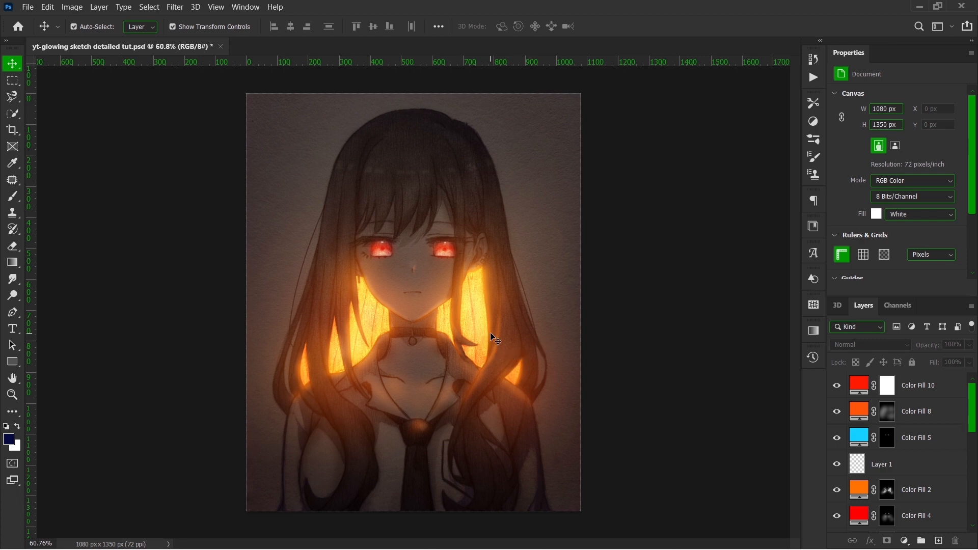
scroll(492, 336, "up", 1)
scroll(423, 317, "up", 1)
scroll(423, 319, "down", 2)
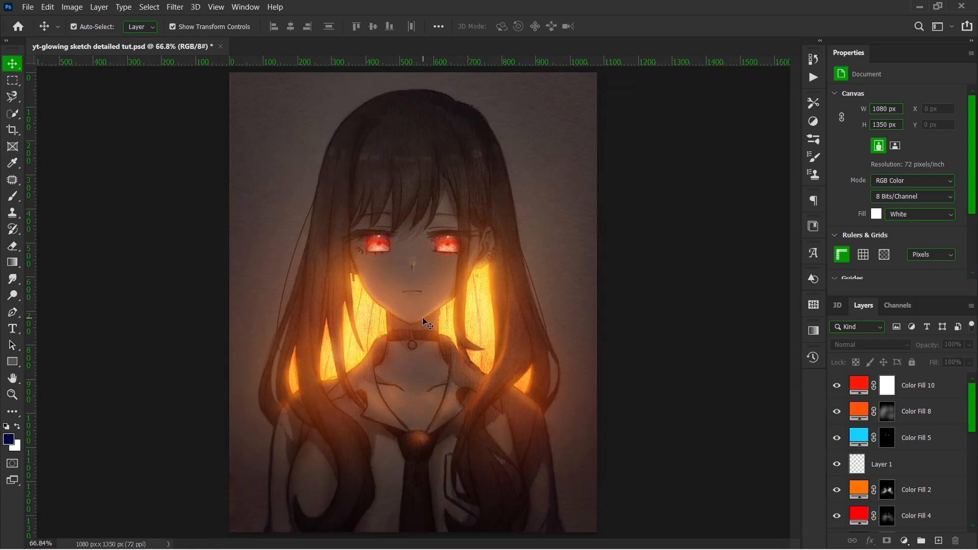
scroll(423, 320, "up", 1)
scroll(422, 319, "down", 1)
scroll(421, 324, "up", 1)
scroll(422, 321, "up", 2)
scroll(428, 316, "down", 3)
scroll(433, 320, "up", 1)
scroll(436, 324, "down", 1)
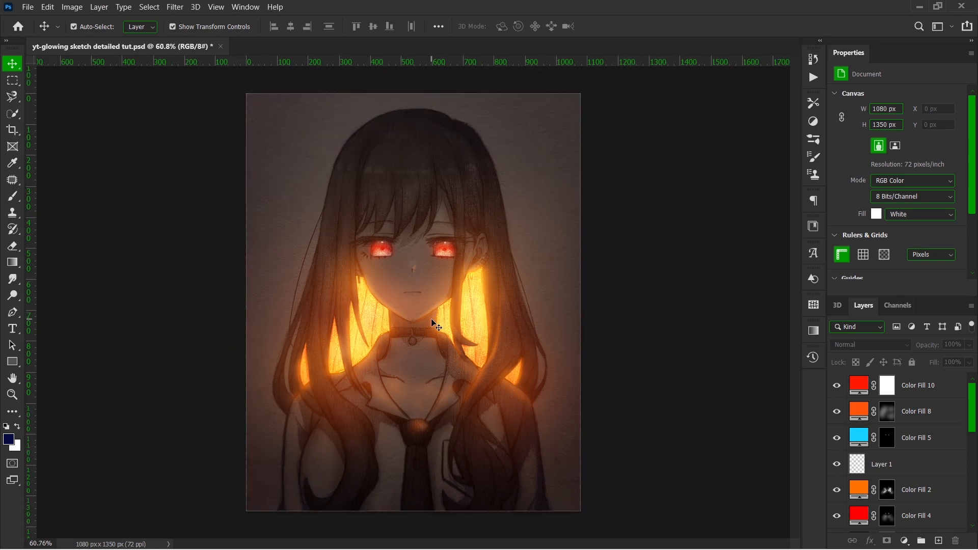
scroll(435, 325, "up", 1)
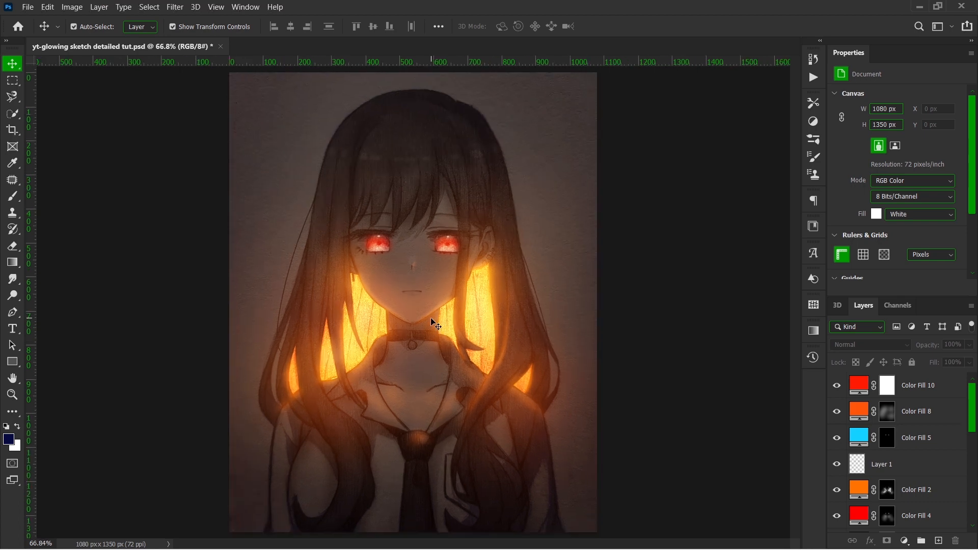
scroll(434, 323, "down", 1)
scroll(433, 323, "up", 1)
scroll(433, 323, "down", 1)
scroll(433, 323, "up", 1)
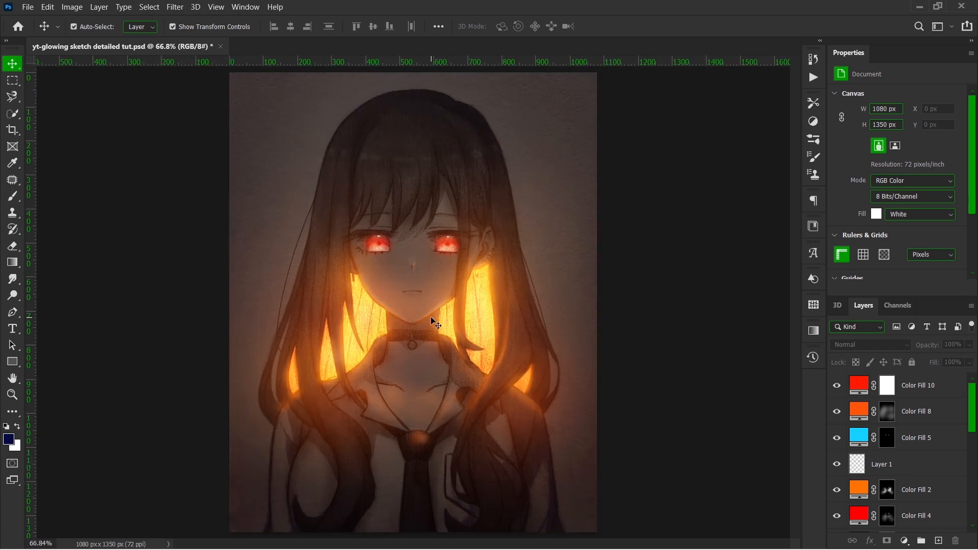